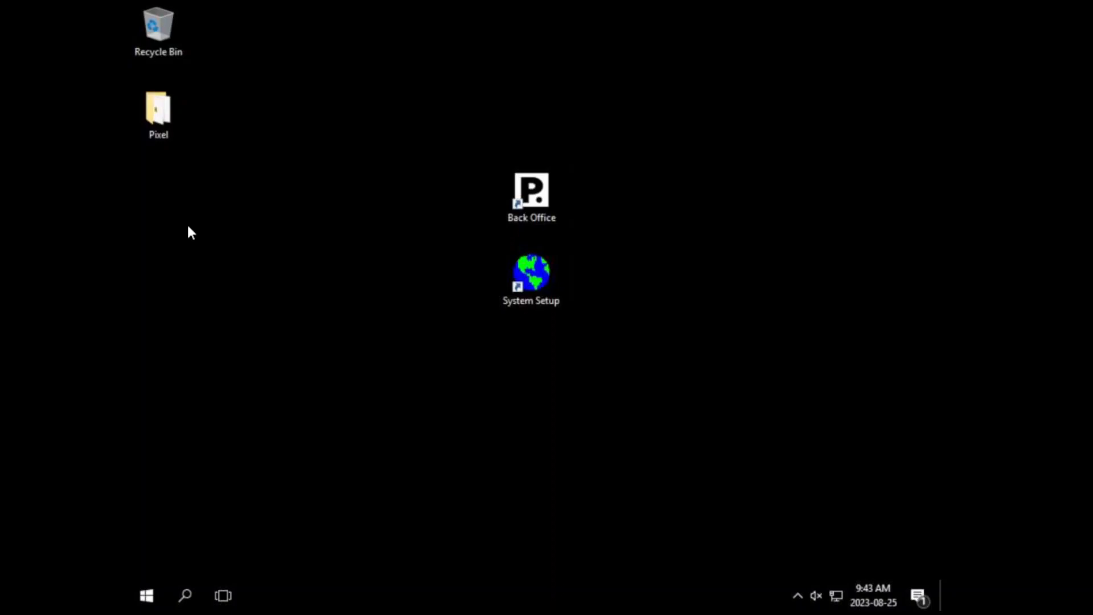
Step: Rearrange the Back Office and System Setup shortcuts on the desktop
{"action": "left_click_drag", "start_coordinate": [600, 222], "coordinate": [534, 167]}
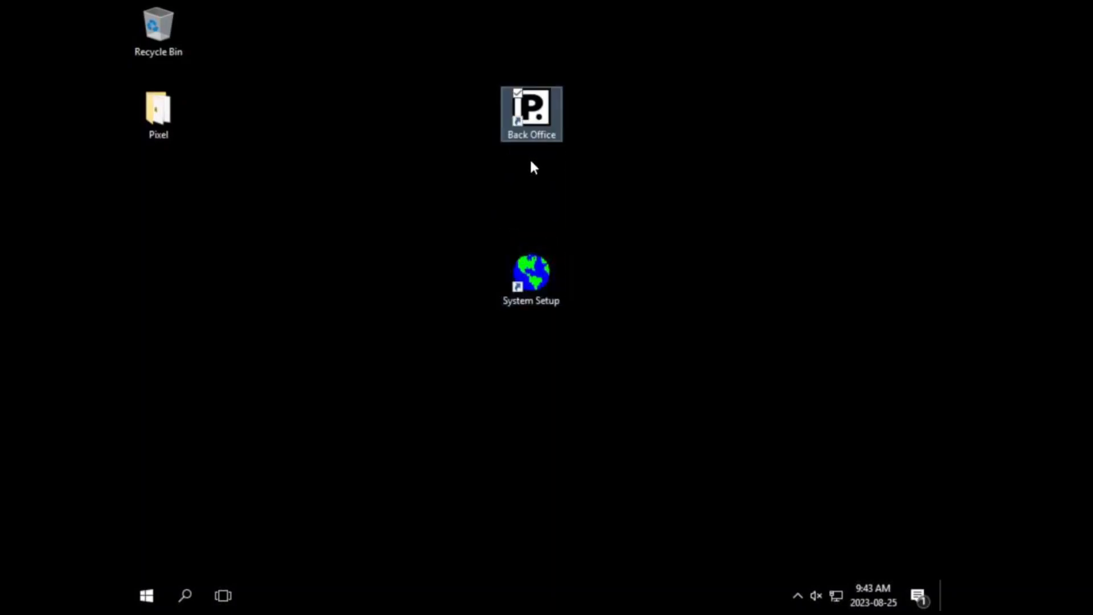
{"action": "left_click", "coordinate": [555, 174]}
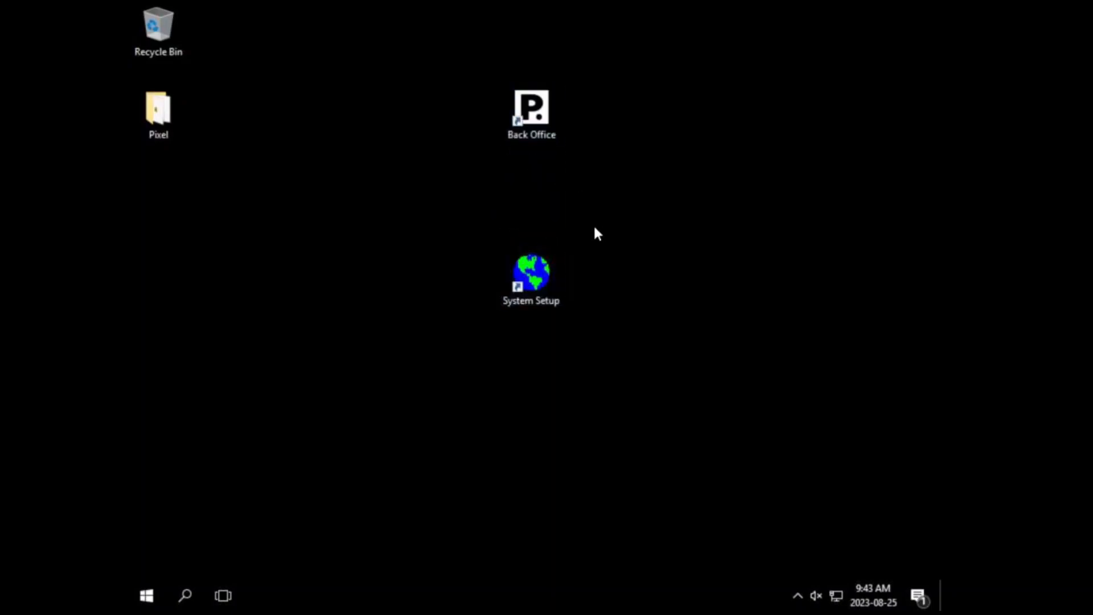
{"action": "left_click_drag", "start_coordinate": [578, 246], "coordinate": [486, 318]}
{"action": "left_click_drag", "start_coordinate": [546, 111], "coordinate": [572, 182]}
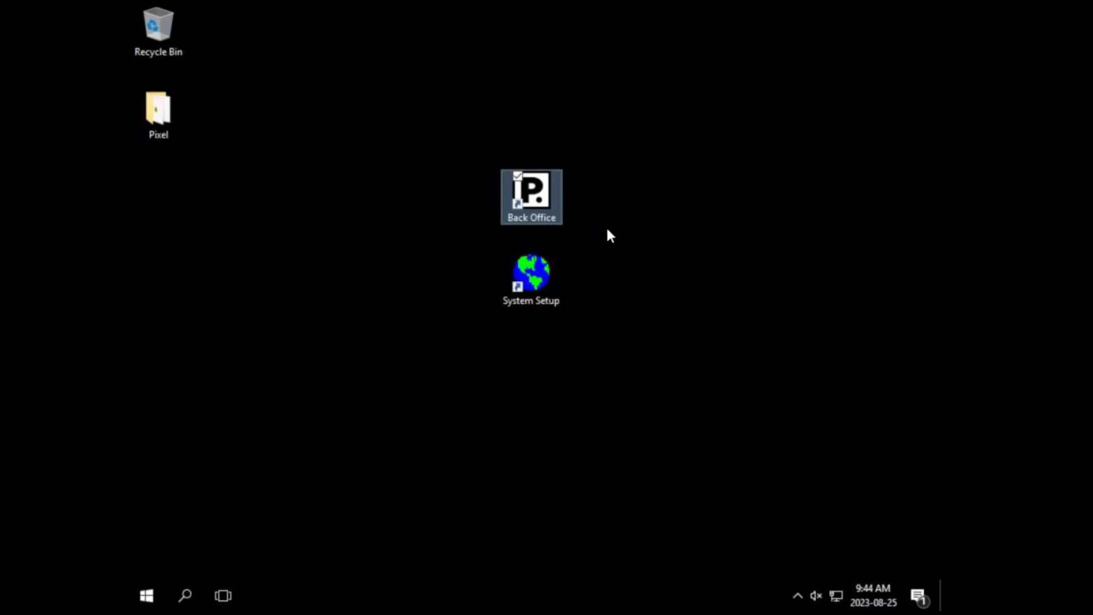
Step: Launch Back Office and sign in manually with the numeric password
{"action": "double_click", "coordinate": [535, 202]}
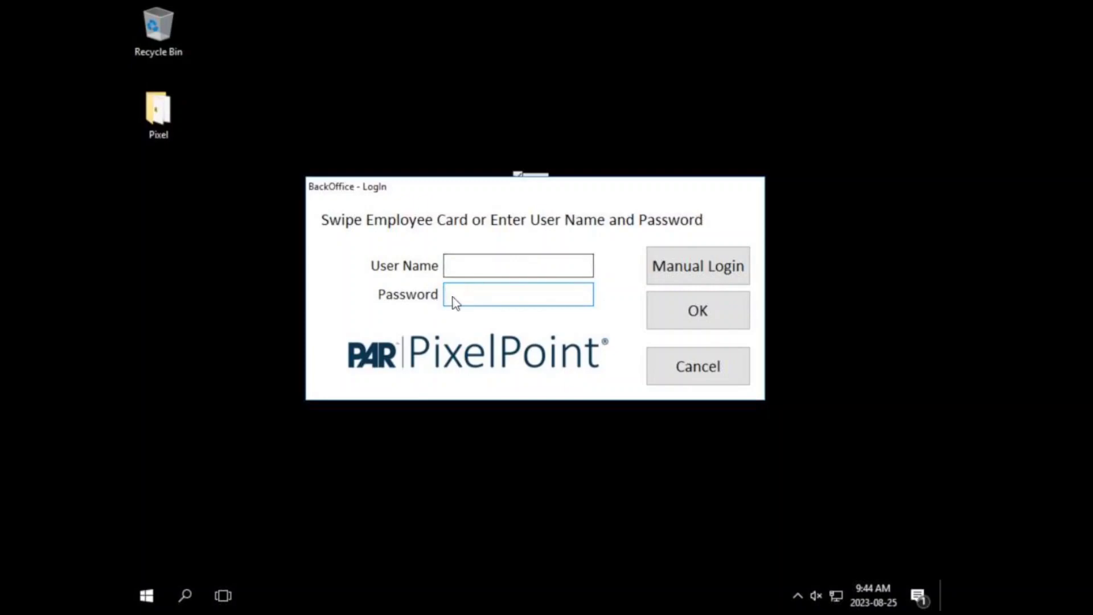
{"action": "left_click", "coordinate": [675, 271]}
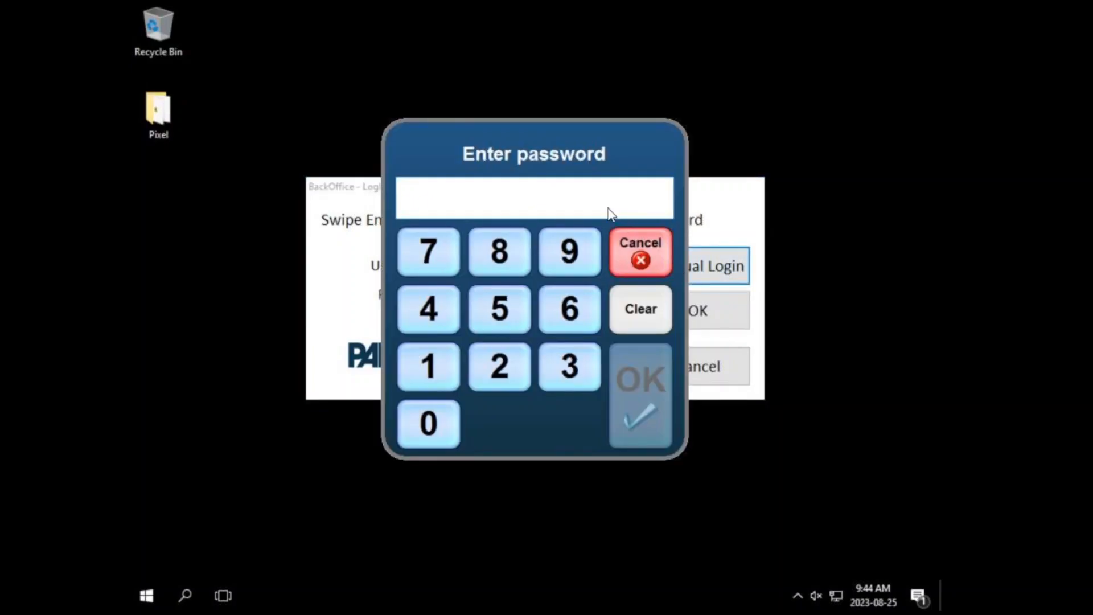
{"action": "type", "text": "123"}
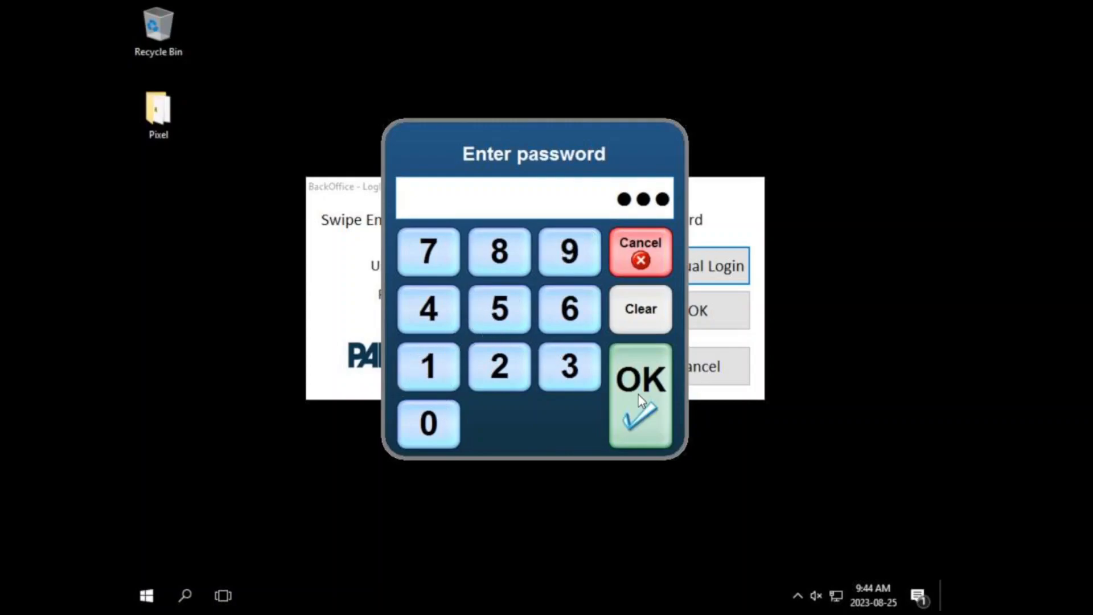
{"action": "left_click", "coordinate": [638, 398]}
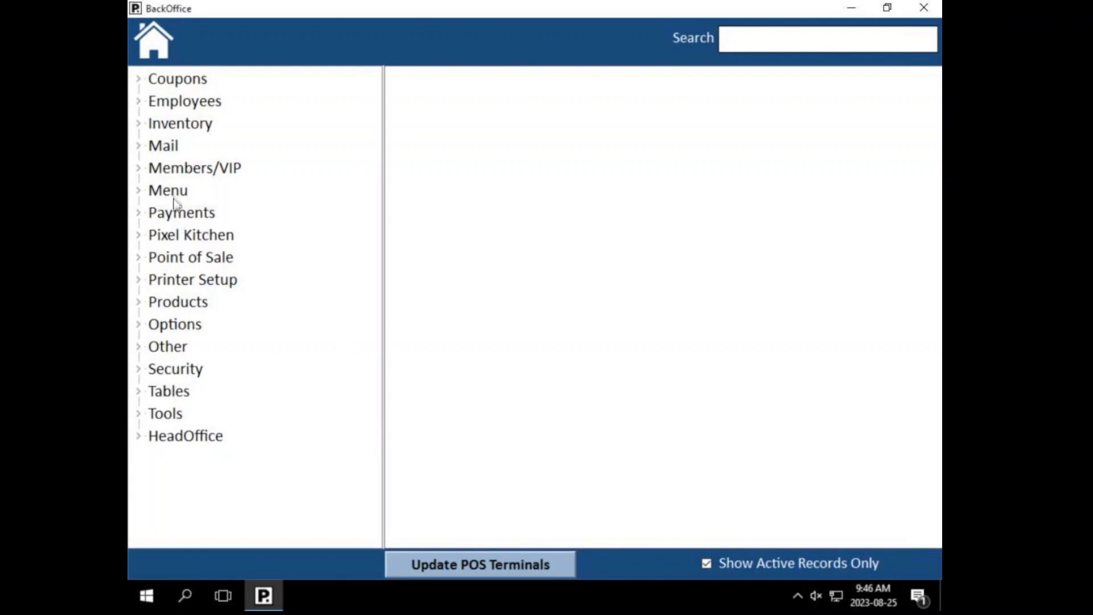
Step: Expand Menu and Products in the settings tree and open Summary Groups
{"action": "left_click", "coordinate": [138, 191]}
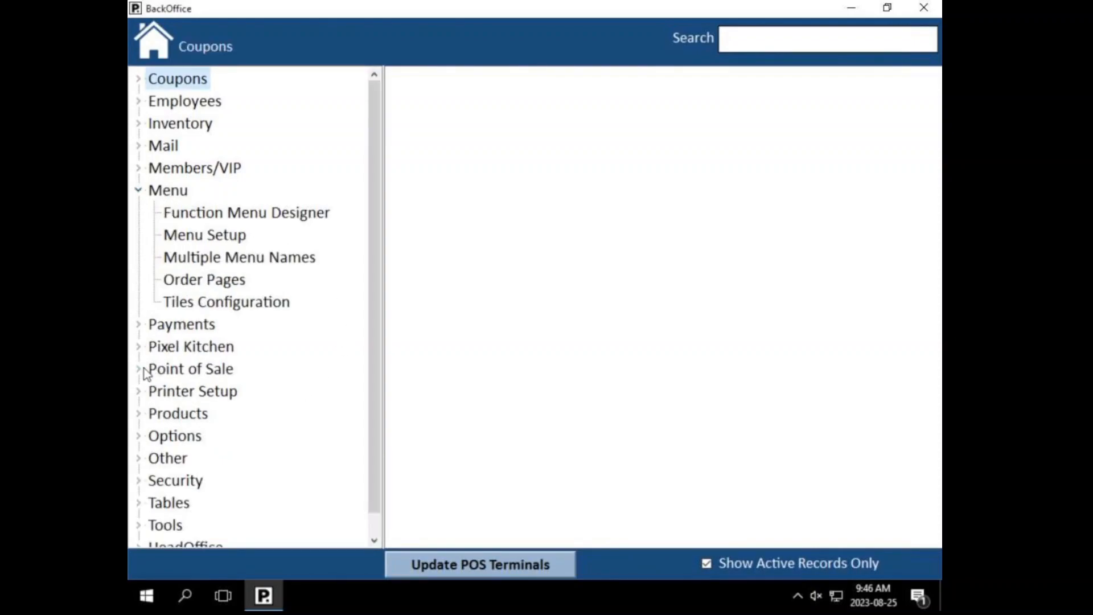
{"action": "left_click", "coordinate": [138, 414]}
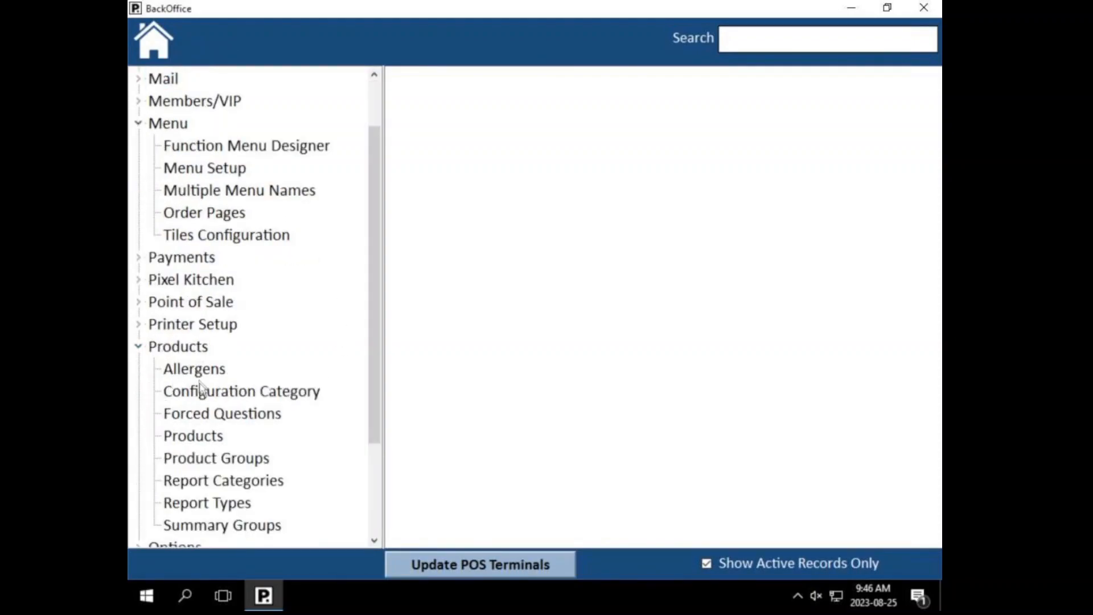
{"action": "scroll", "coordinate": [206, 390], "scroll_direction": "down", "scroll_amount": 2}
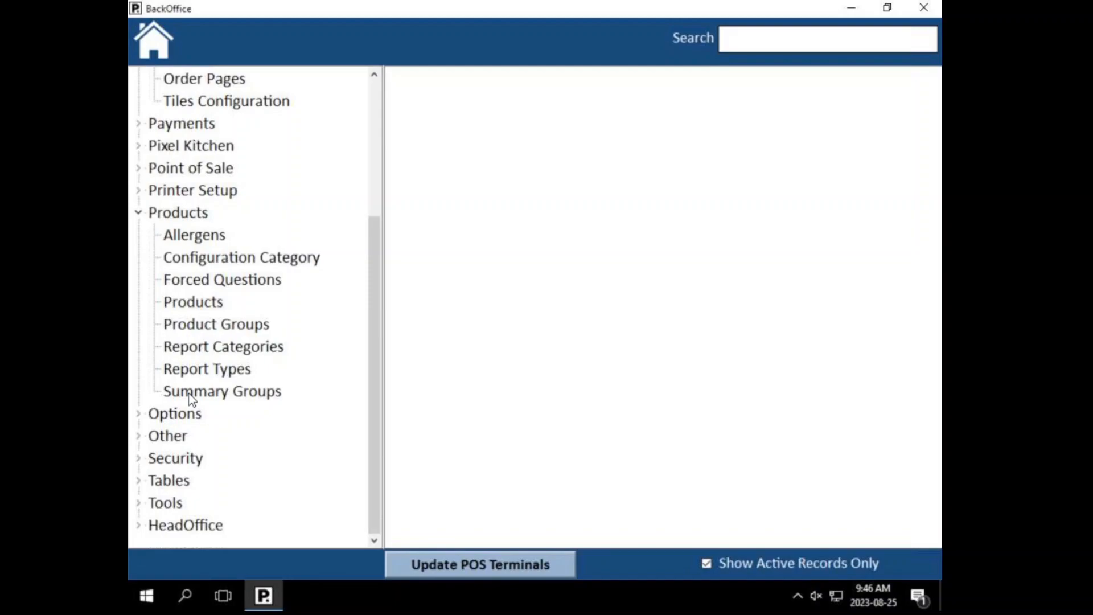
{"action": "left_click", "coordinate": [191, 393]}
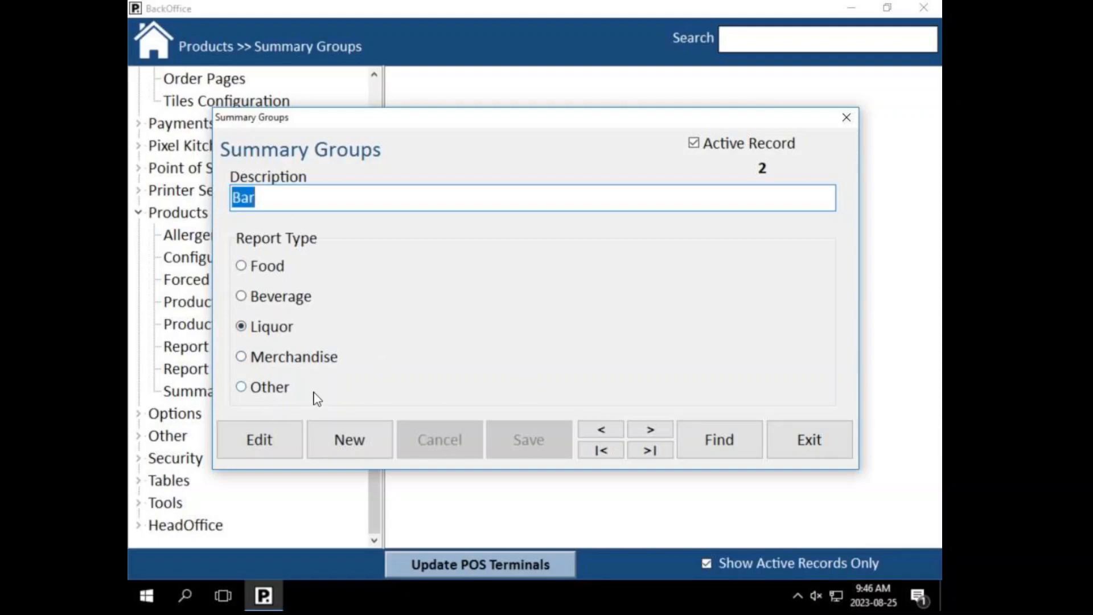
Step: Search the summary groups, load Merchandise, then start a new blank record defaulting to Food
{"action": "left_click", "coordinate": [706, 440]}
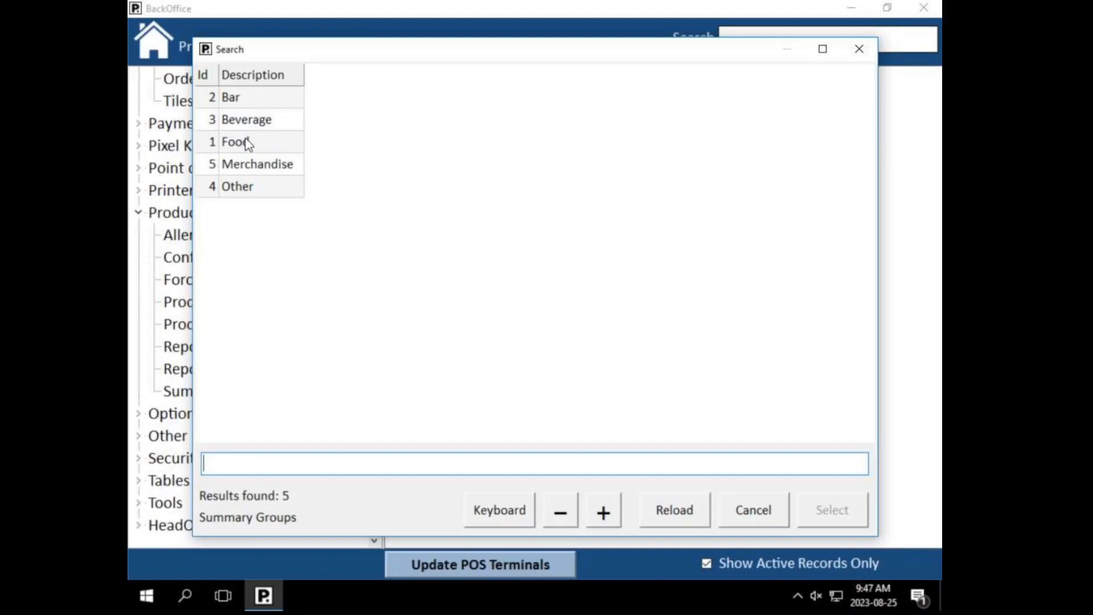
{"action": "left_click", "coordinate": [742, 510]}
{"action": "left_click", "coordinate": [703, 425]}
{"action": "left_click", "coordinate": [295, 171]}
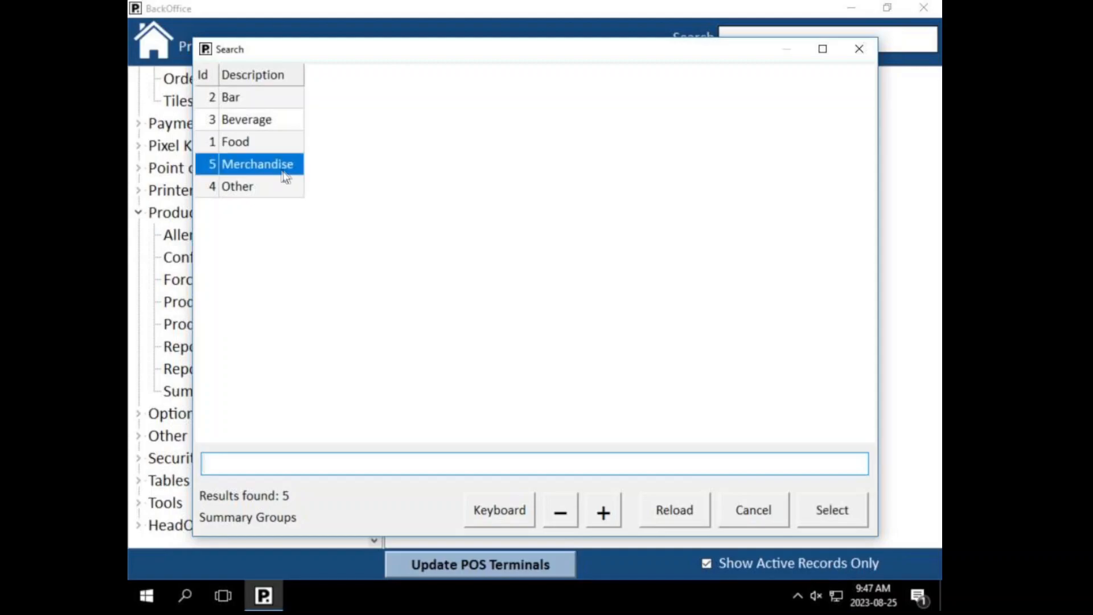
{"action": "left_click", "coordinate": [254, 189]}
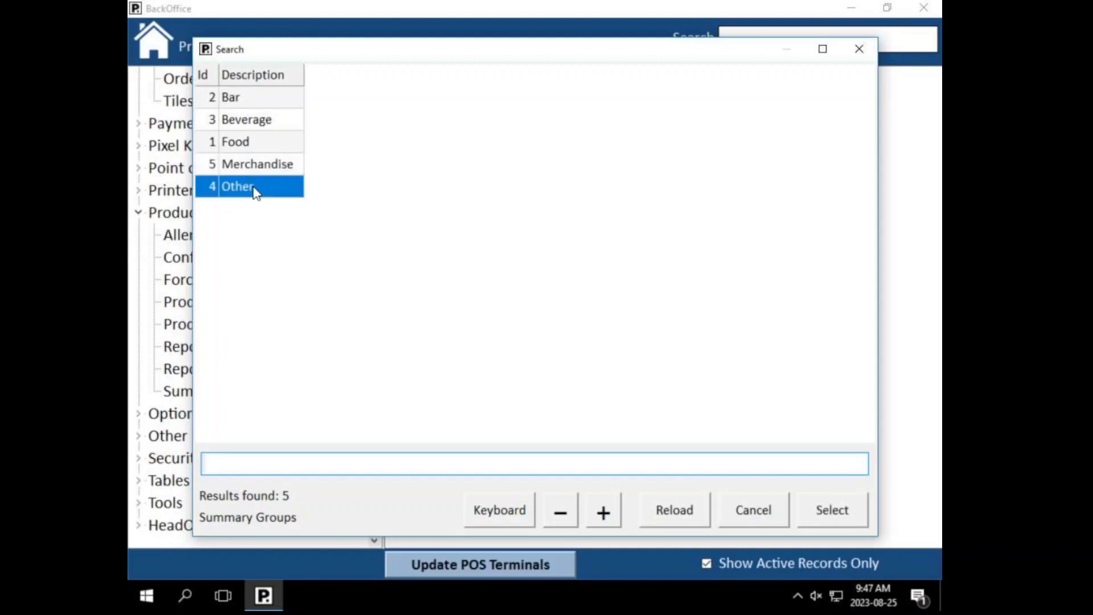
{"action": "left_click", "coordinate": [256, 169]}
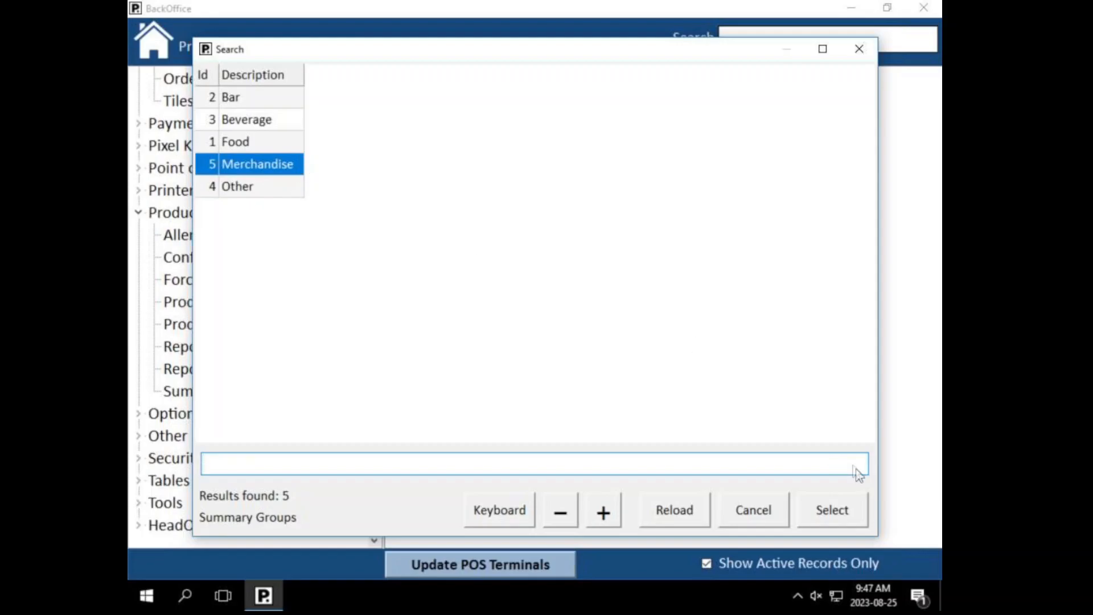
{"action": "left_click", "coordinate": [820, 521]}
{"action": "left_click_drag", "start_coordinate": [340, 198], "coordinate": [231, 200]}
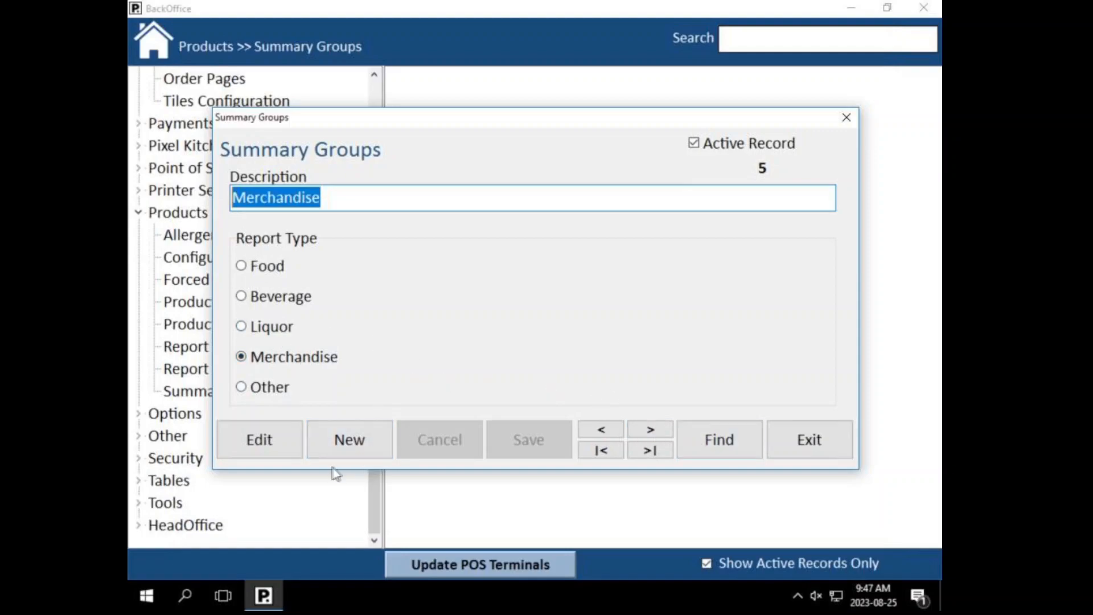
{"action": "left_click", "coordinate": [350, 447]}
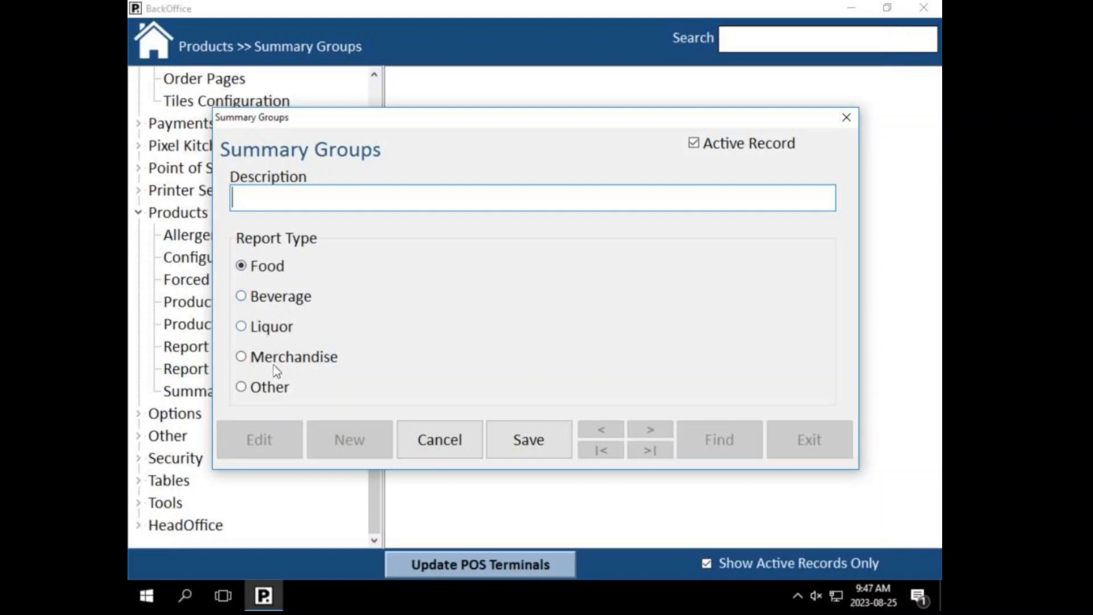
Step: Cancel the blank summary group, then view and dismiss the search listing Bar through Other
{"action": "left_click", "coordinate": [422, 442]}
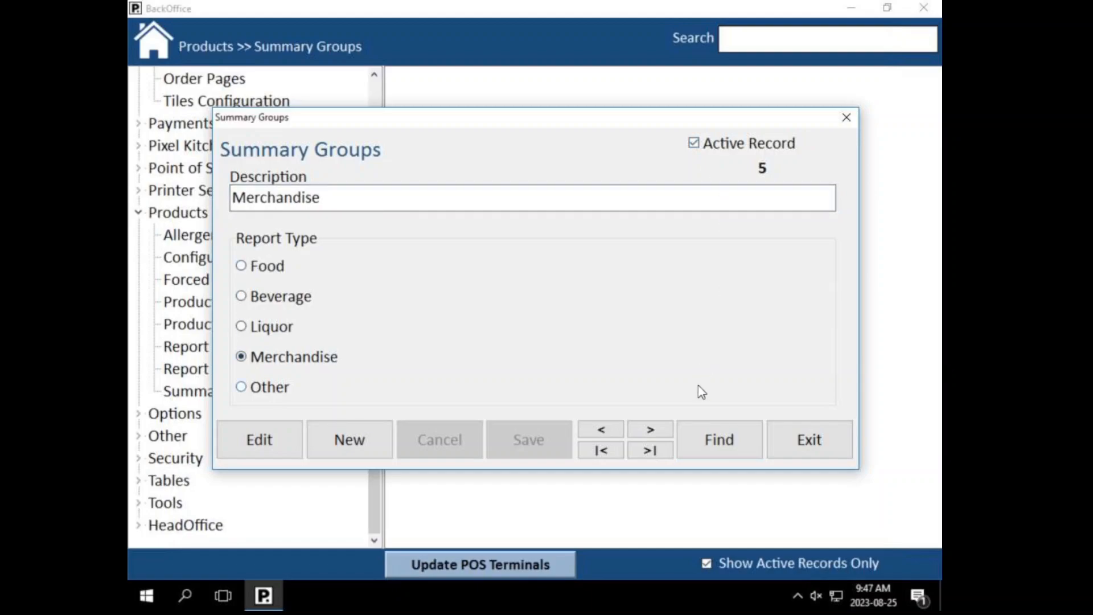
{"action": "left_click", "coordinate": [698, 453]}
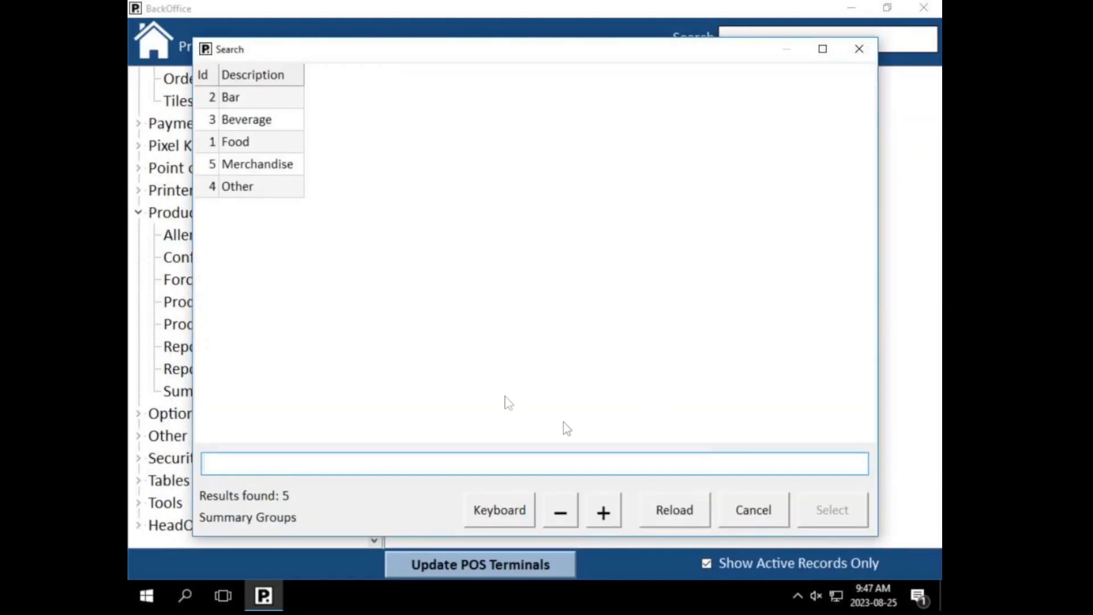
{"action": "left_click", "coordinate": [747, 508]}
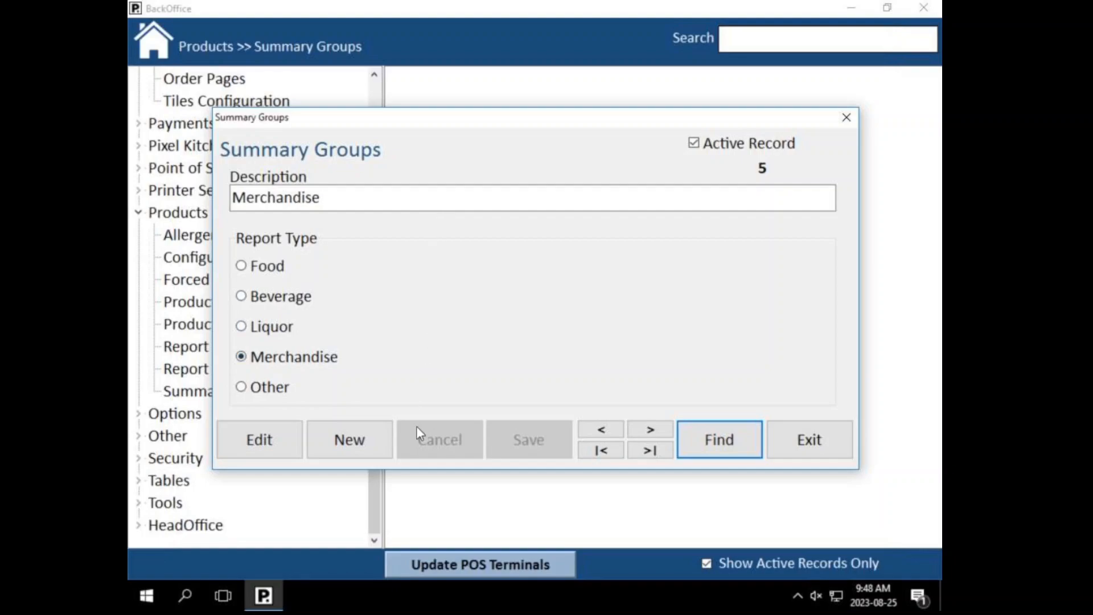
Step: Close Summary Groups, open Report Categories and list all 24 categories
{"action": "left_click", "coordinate": [791, 441]}
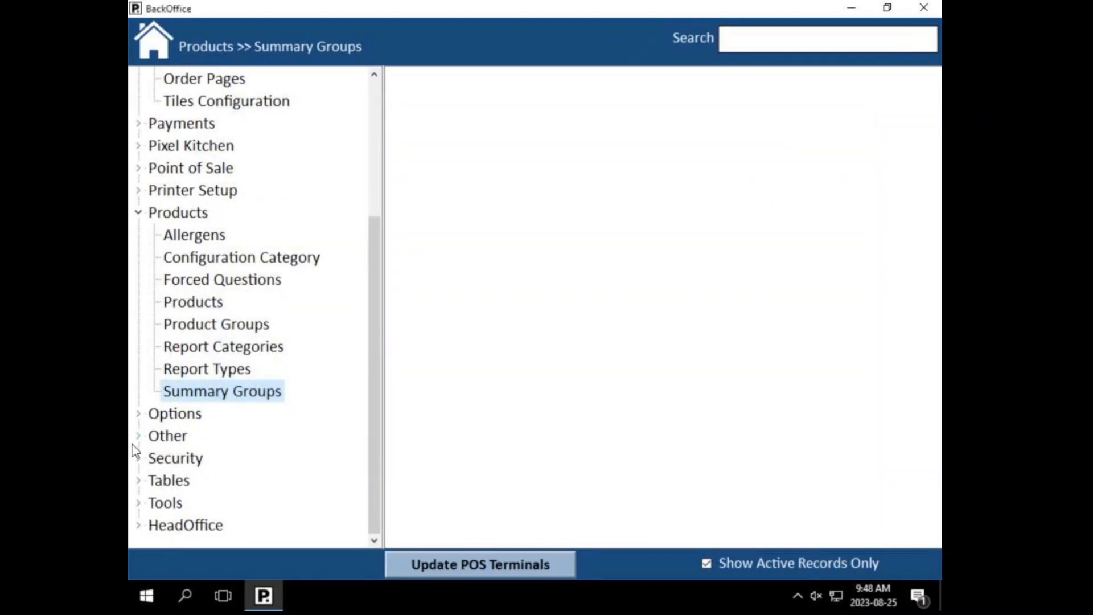
{"action": "left_click", "coordinate": [221, 353]}
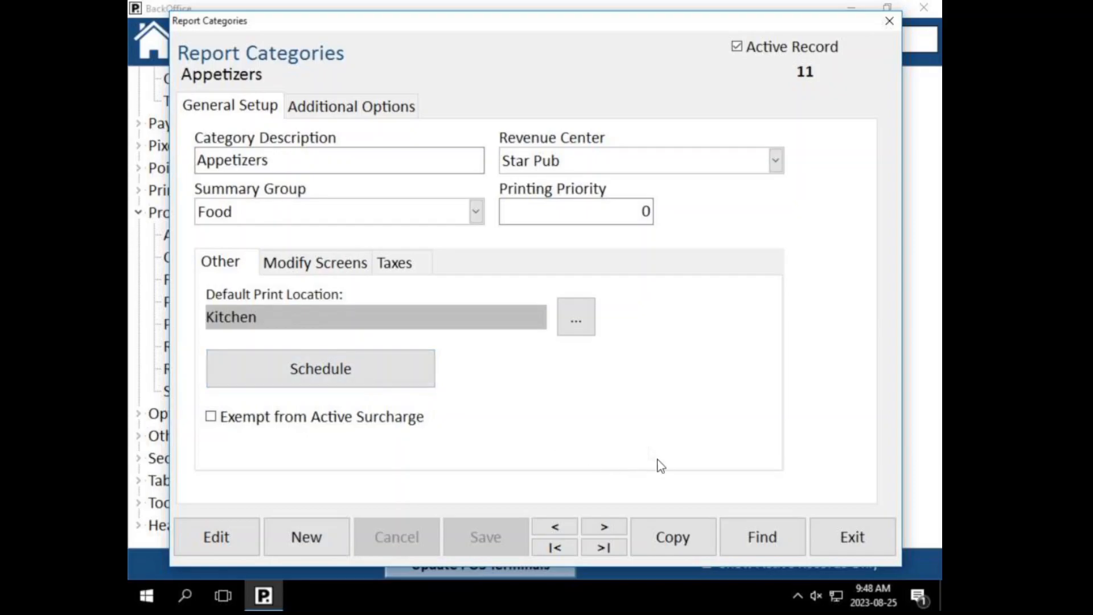
{"action": "left_click", "coordinate": [753, 545]}
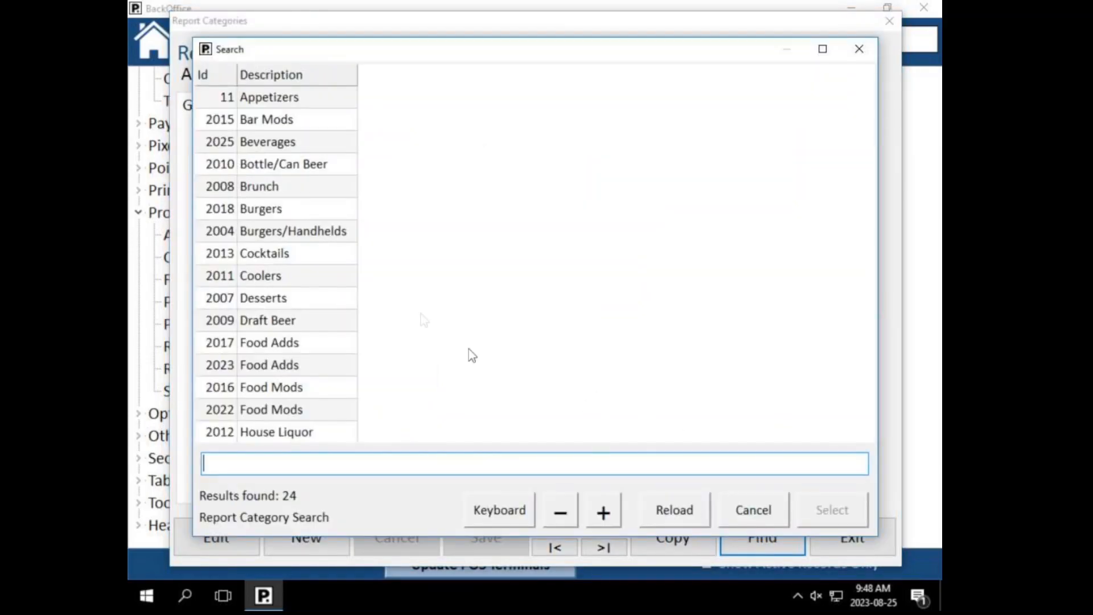
{"action": "left_click", "coordinate": [269, 105]}
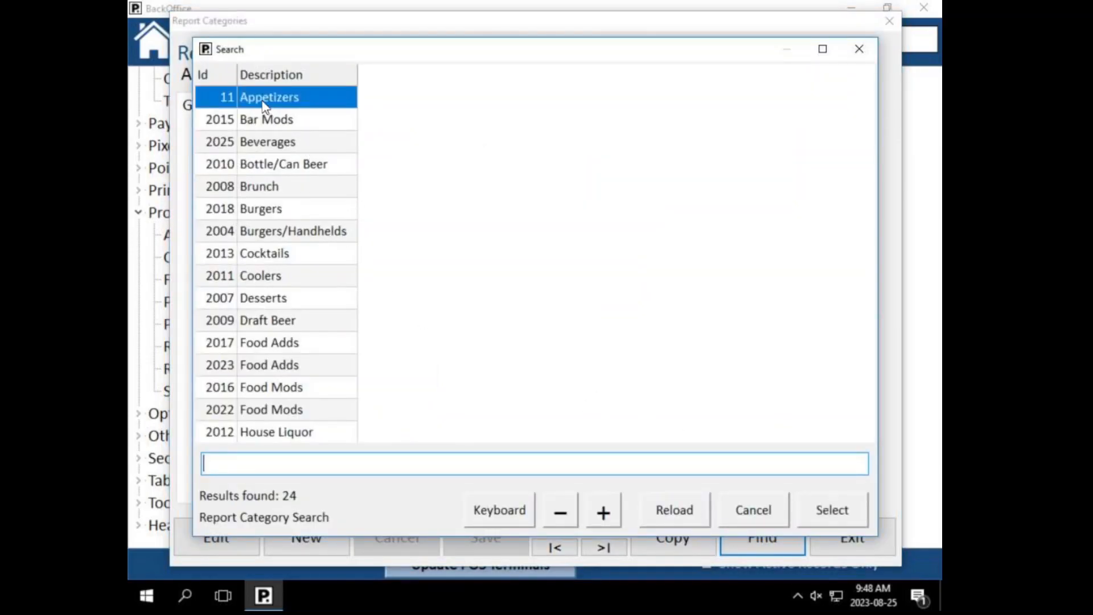
Step: Browse the category list and choose Appetizers (Id 11)
{"action": "left_click", "coordinate": [282, 166]}
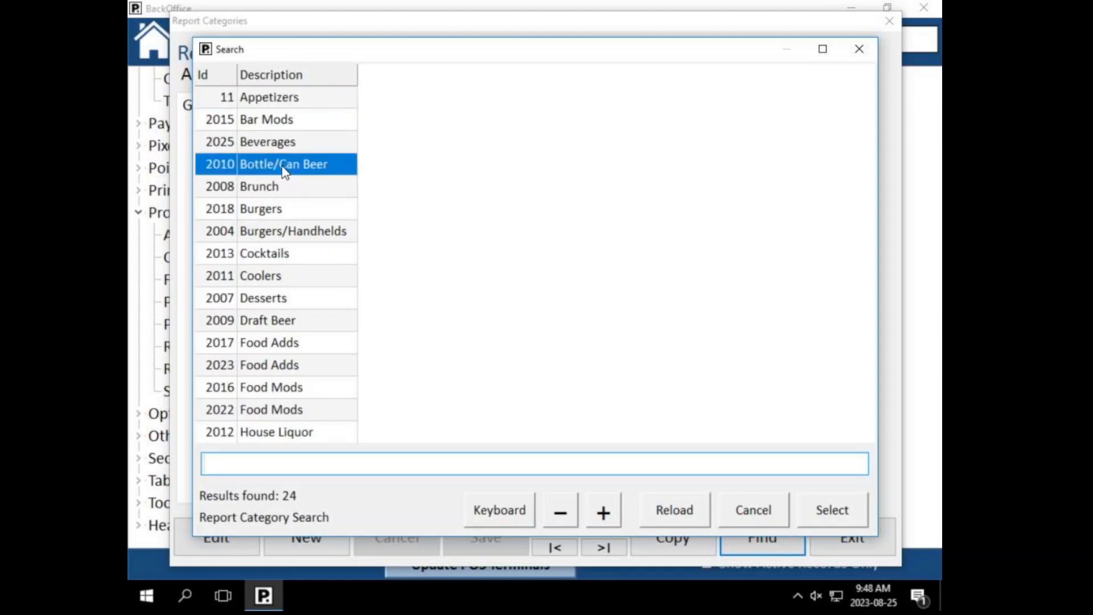
{"action": "left_click", "coordinate": [270, 187]}
{"action": "left_click", "coordinate": [274, 207]}
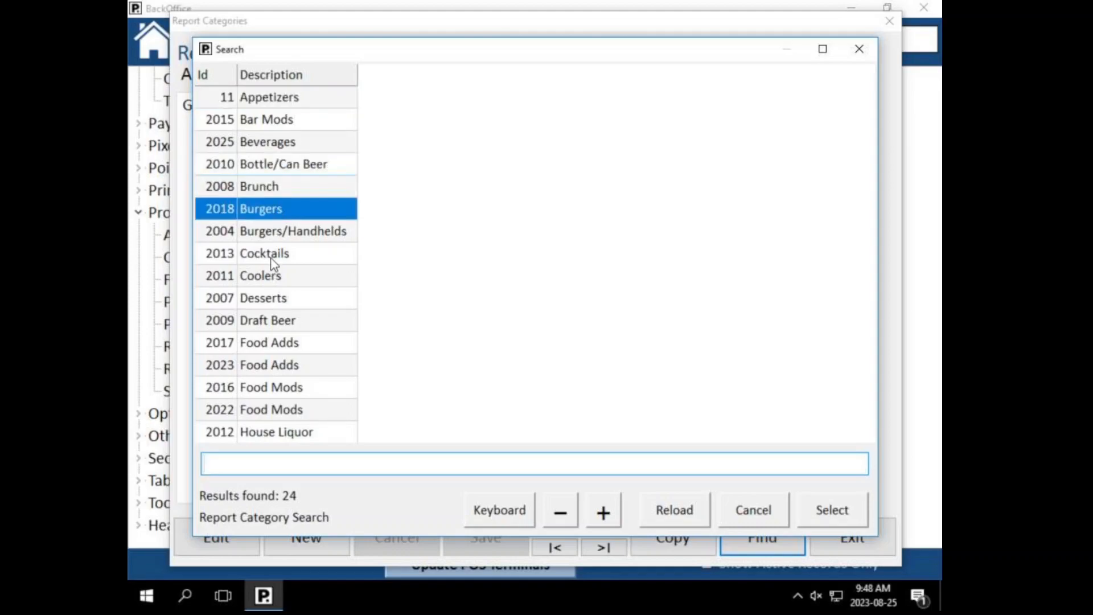
{"action": "left_click", "coordinate": [273, 276]}
{"action": "left_click", "coordinate": [263, 304]}
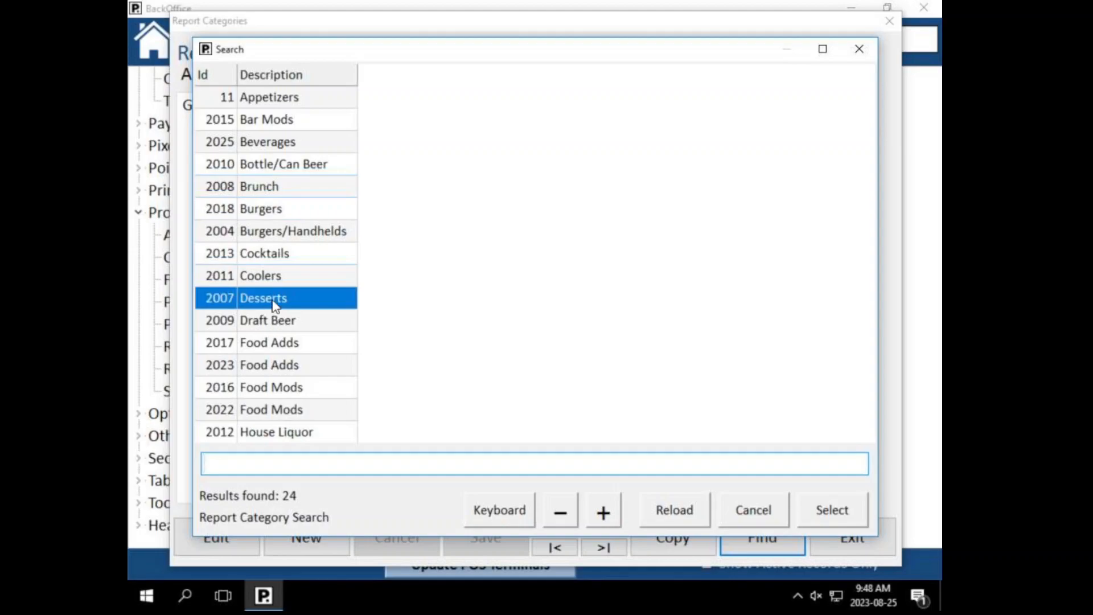
{"action": "left_click", "coordinate": [281, 323]}
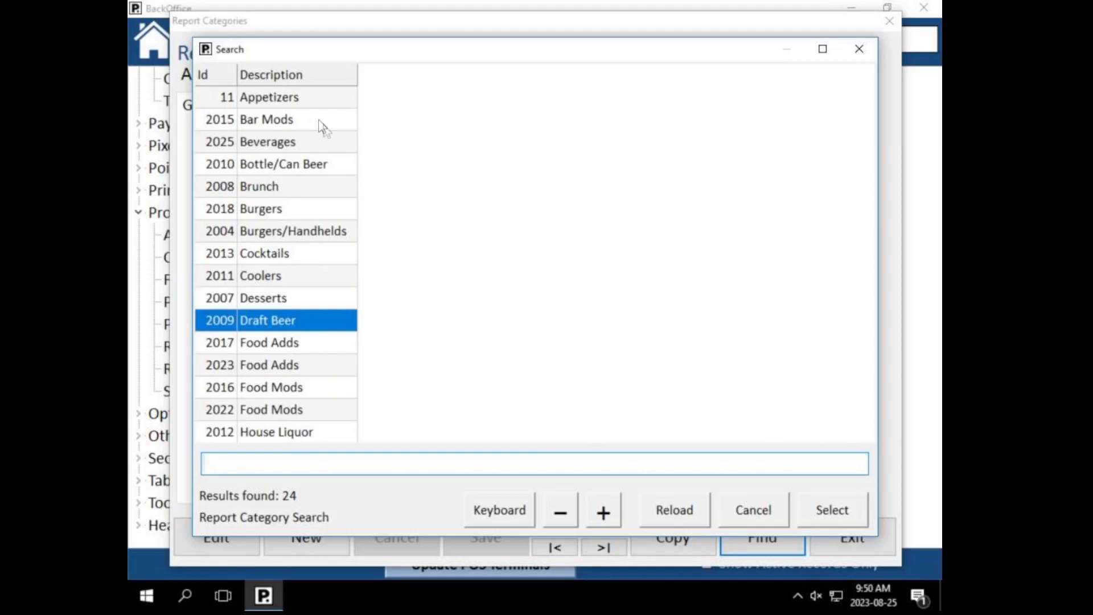
{"action": "left_click", "coordinate": [308, 105]}
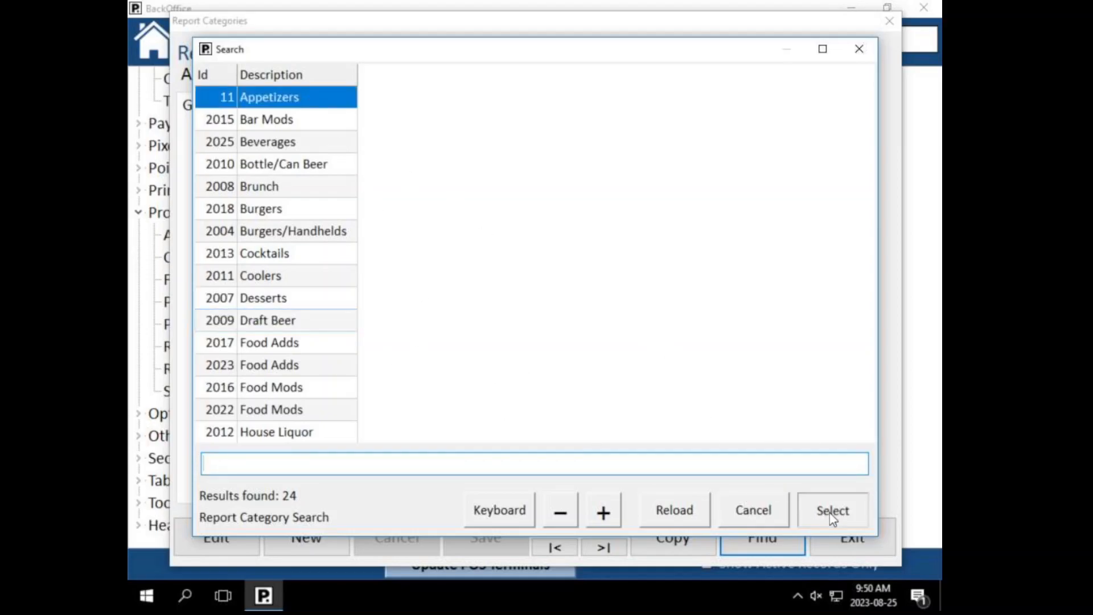
{"action": "left_click", "coordinate": [831, 512]}
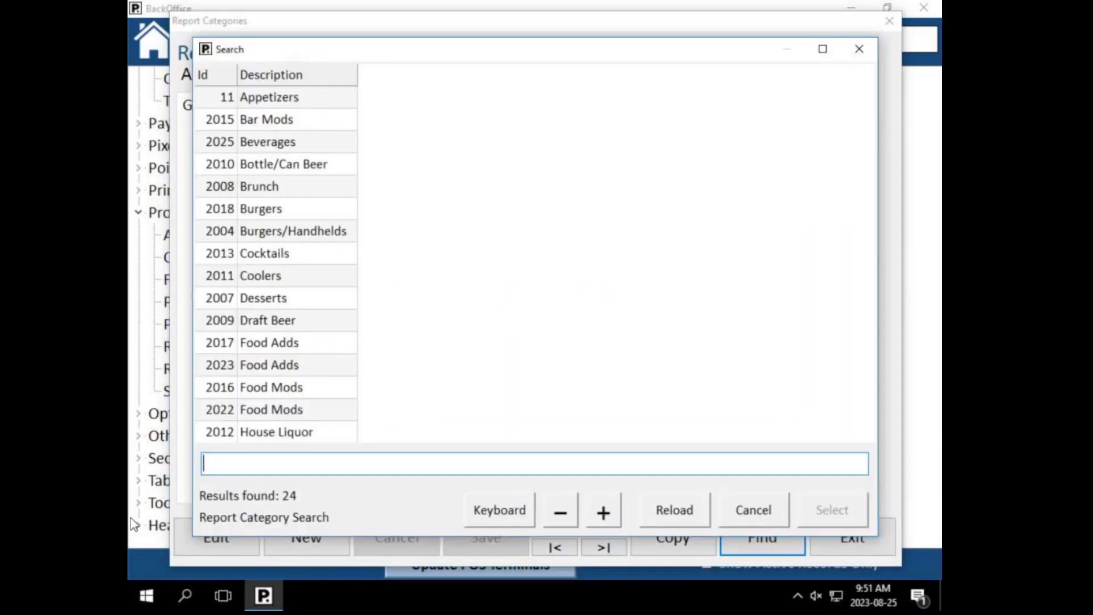
{"action": "left_click", "coordinate": [303, 93]}
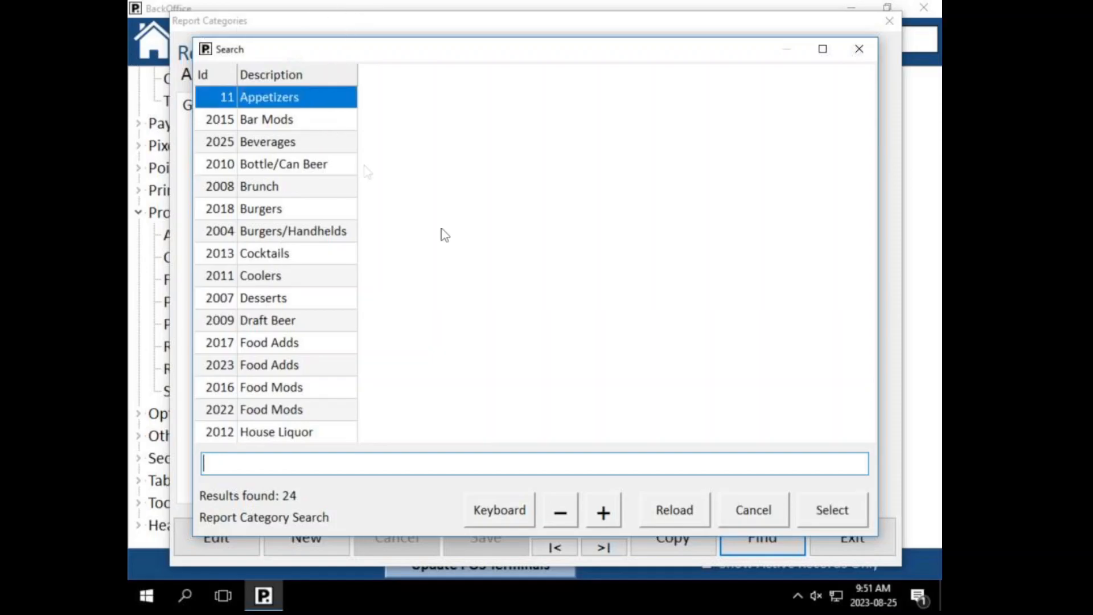
Step: Load the Appetizers record and keep Food as its summary group
{"action": "left_click", "coordinate": [830, 515]}
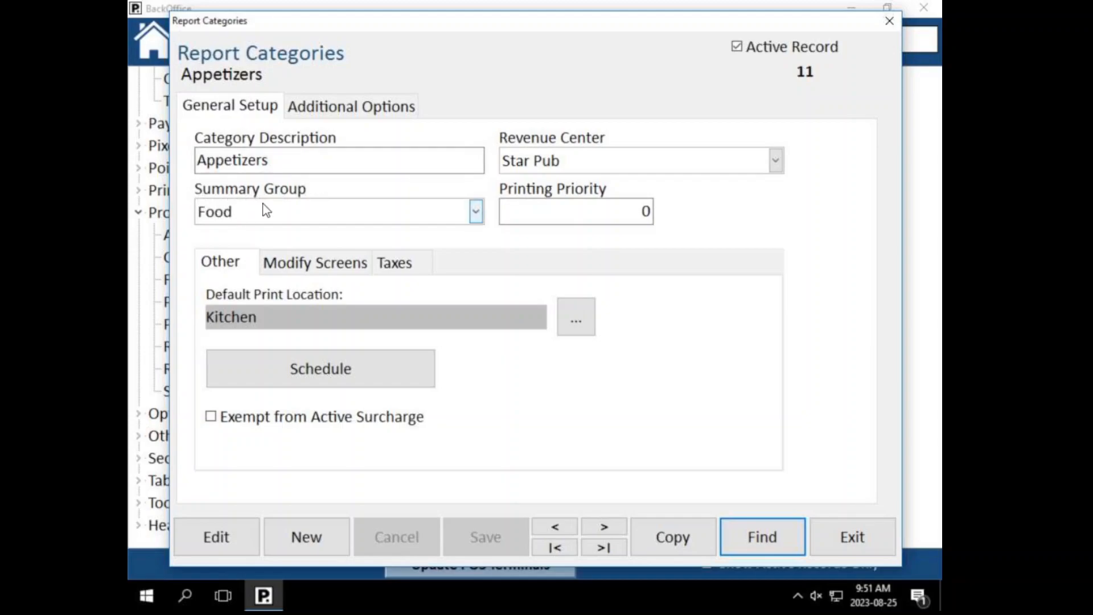
{"action": "left_click", "coordinate": [229, 211]}
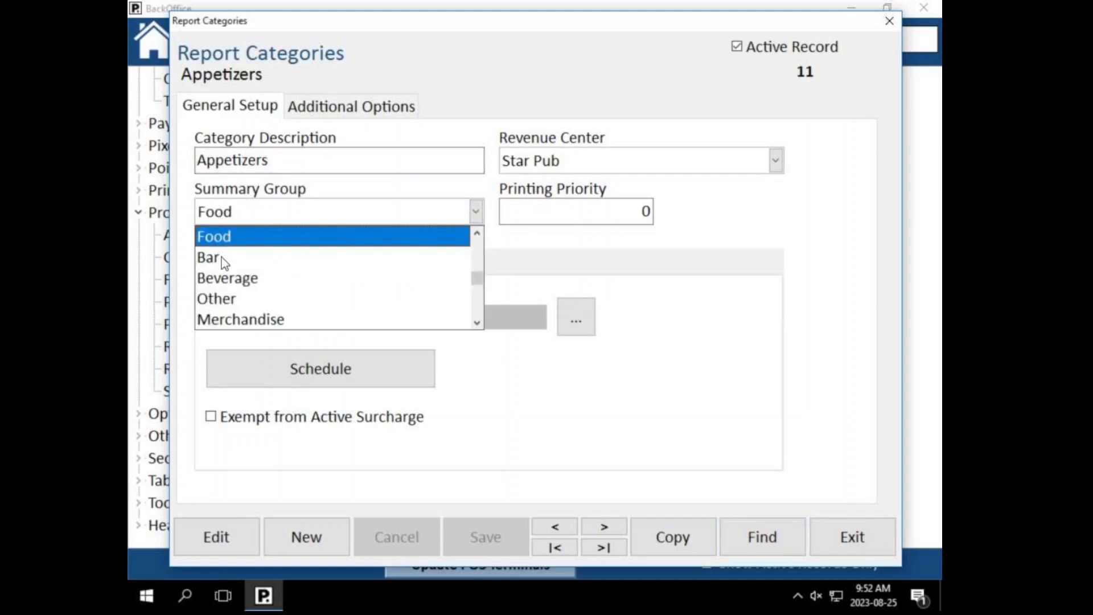
{"action": "left_click", "coordinate": [264, 194]}
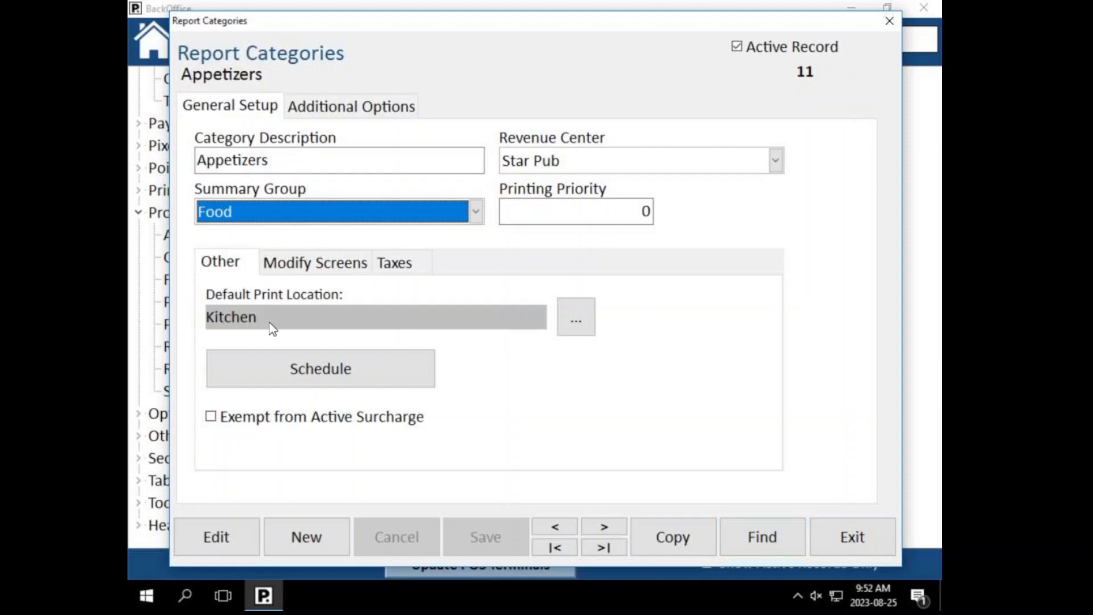
Step: Open the Appetizers print channel list and toggle Kitchen 2, QSR, Kitchen and Bar
{"action": "left_click", "coordinate": [576, 329]}
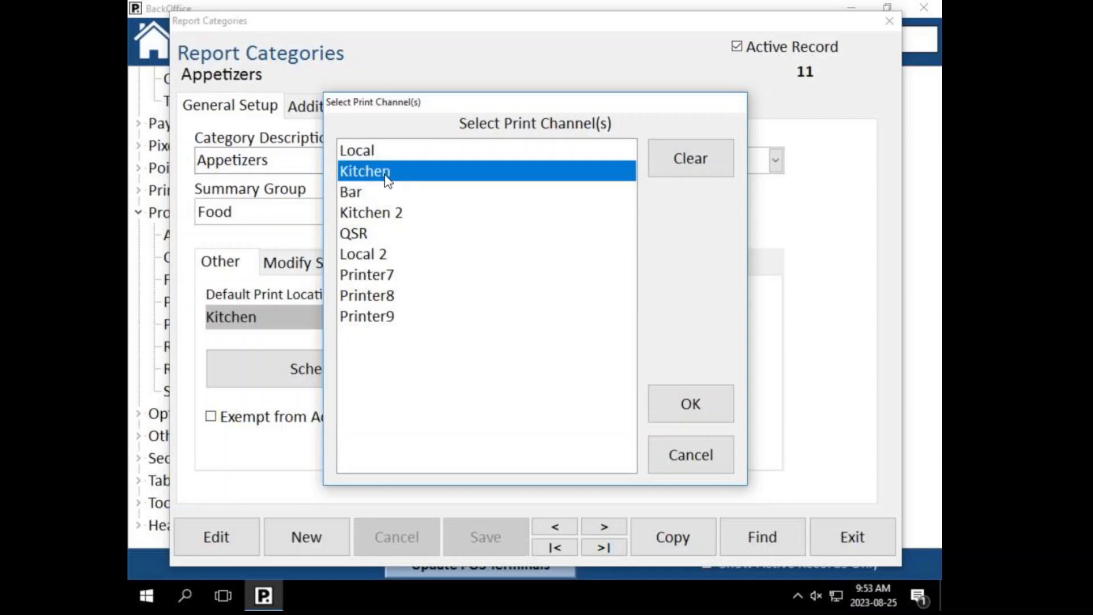
{"action": "left_click", "coordinate": [361, 215]}
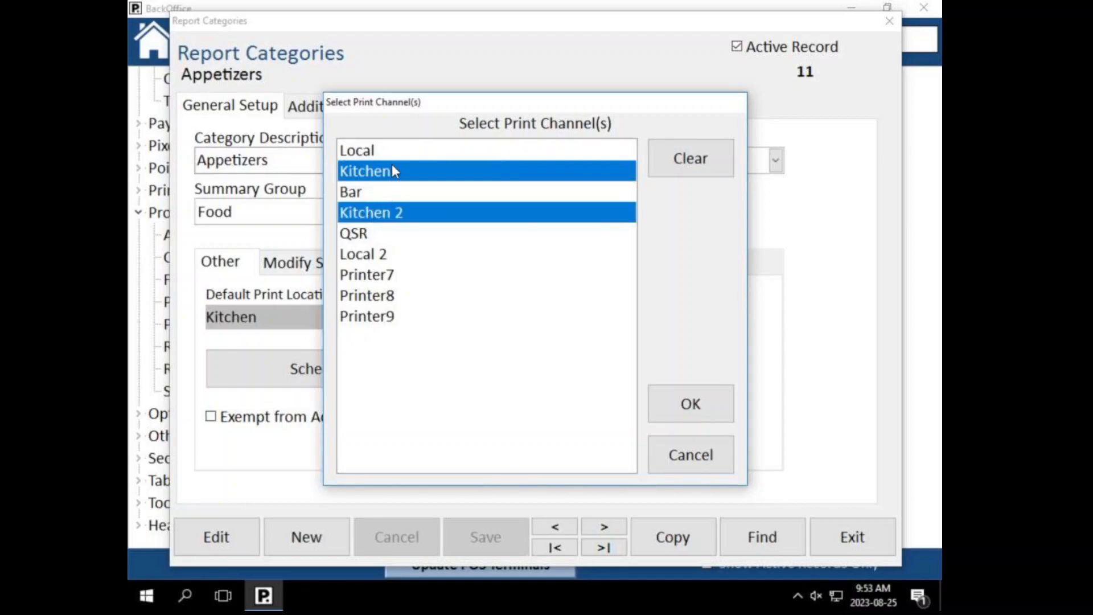
{"action": "left_click", "coordinate": [393, 221]}
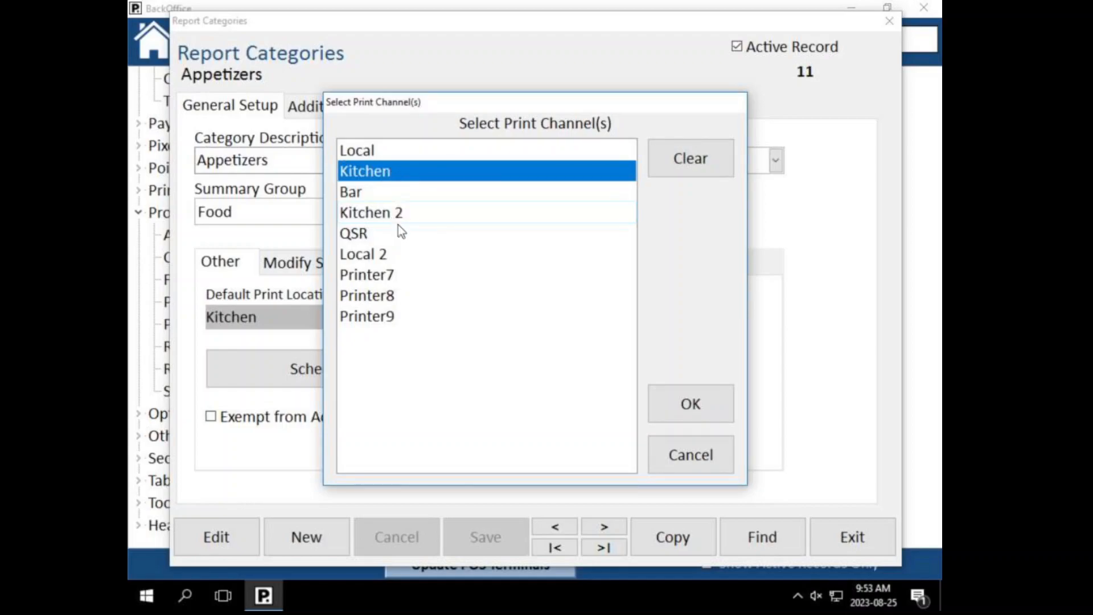
{"action": "left_click", "coordinate": [371, 236]}
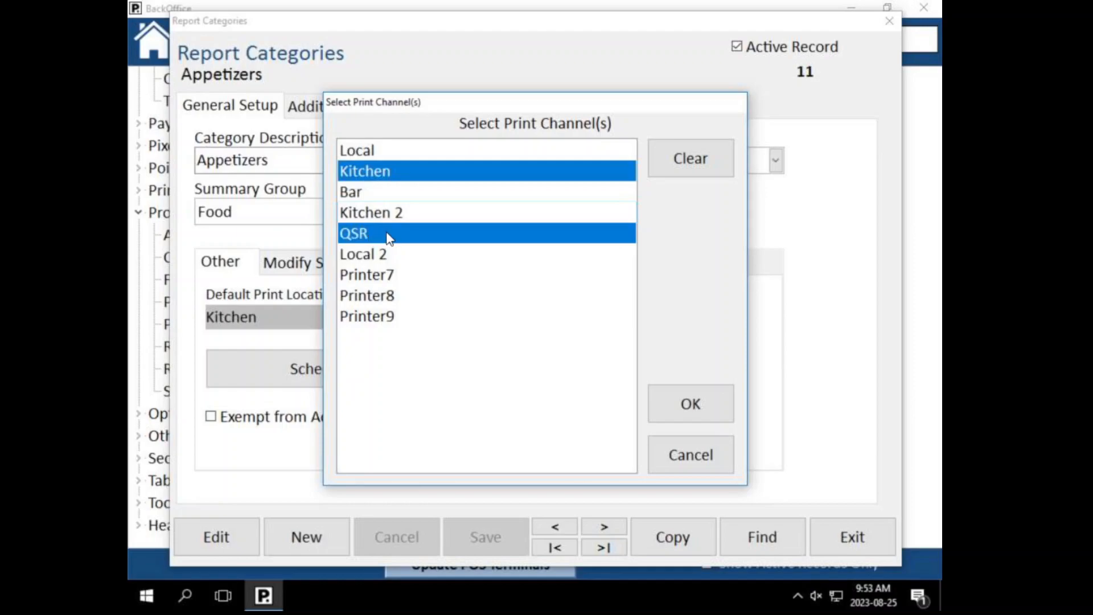
{"action": "left_click", "coordinate": [392, 237]}
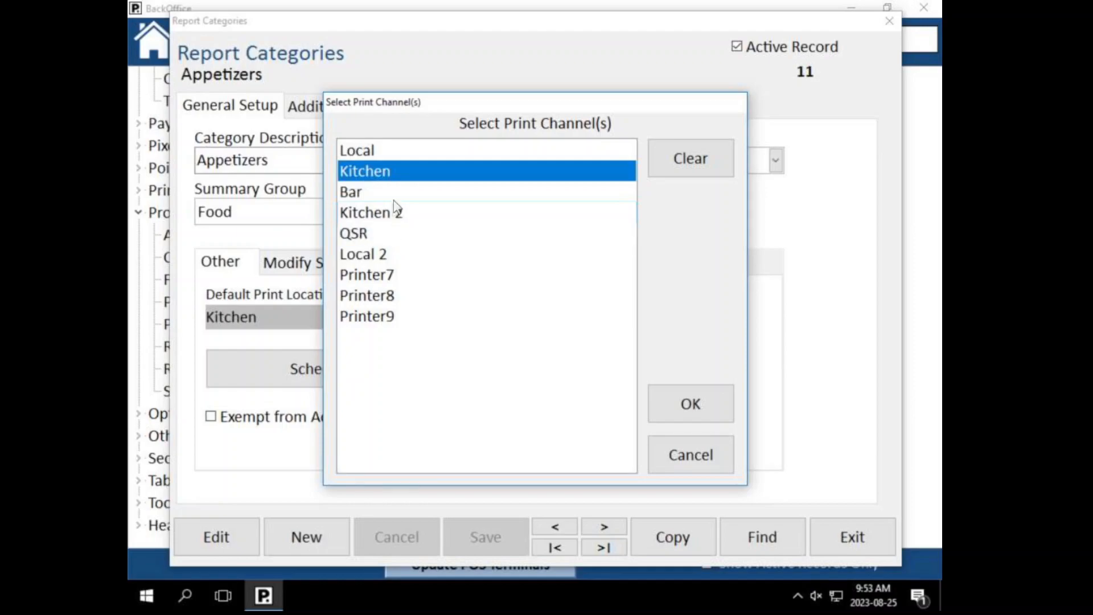
{"action": "left_click", "coordinate": [399, 178]}
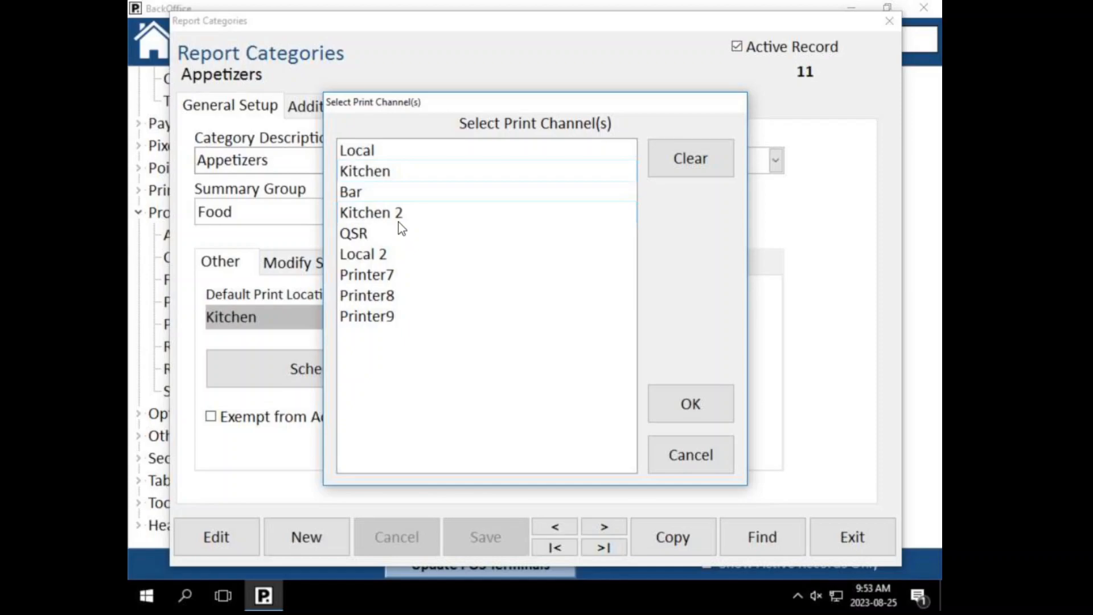
{"action": "left_click", "coordinate": [380, 200]}
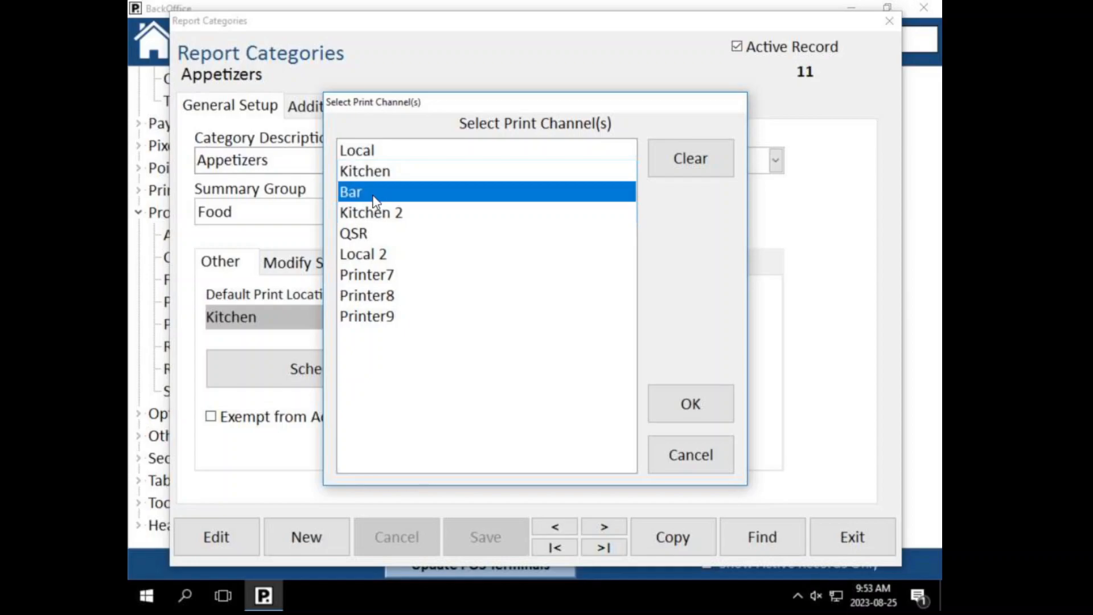
{"action": "left_click", "coordinate": [376, 201]}
Step: Toggle Local on and off, then clear all print channel selections
{"action": "left_click", "coordinate": [402, 152]}
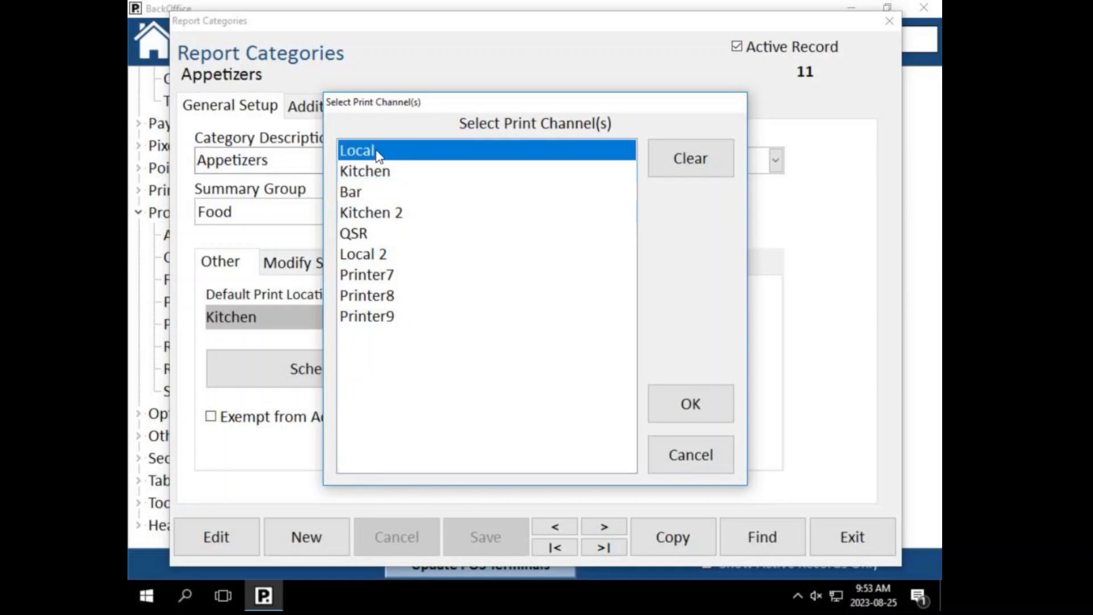
{"action": "left_click", "coordinate": [377, 152]}
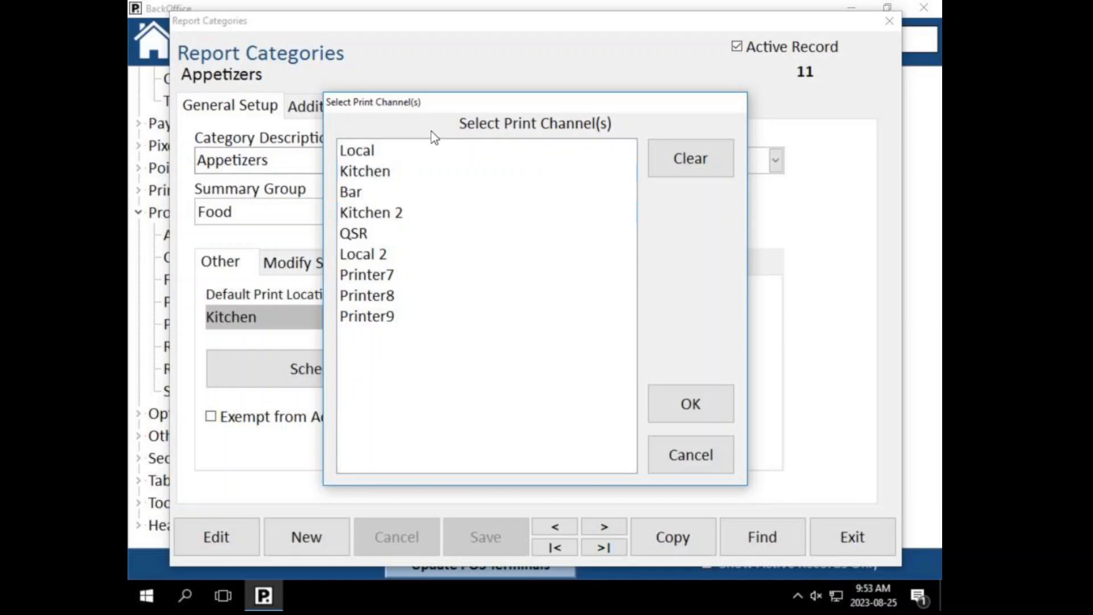
{"action": "left_click", "coordinate": [411, 151]}
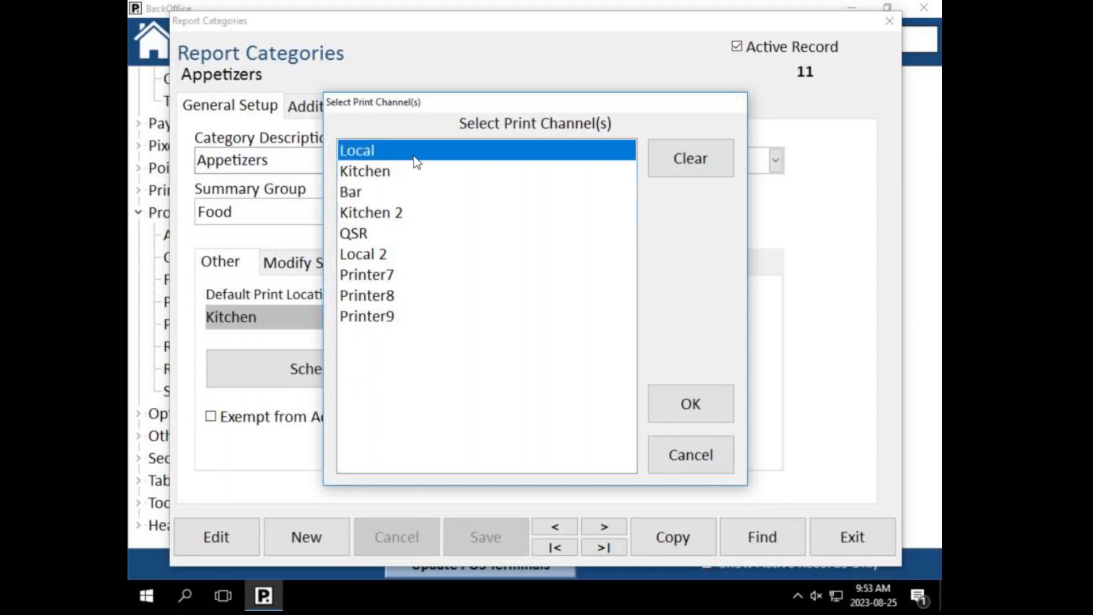
{"action": "left_click", "coordinate": [415, 157]}
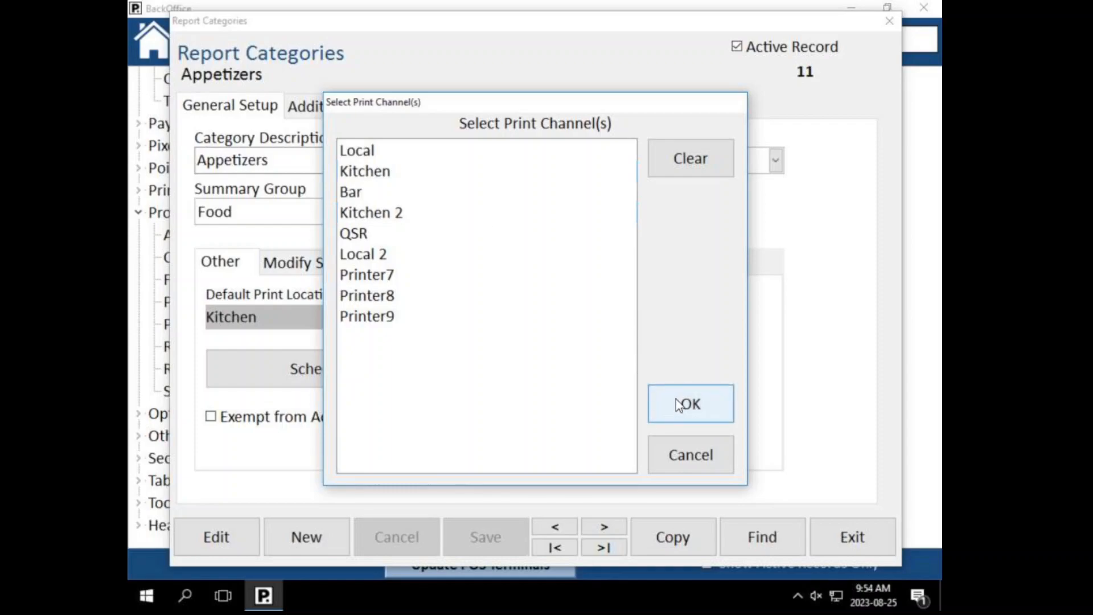
{"action": "left_click", "coordinate": [654, 158]}
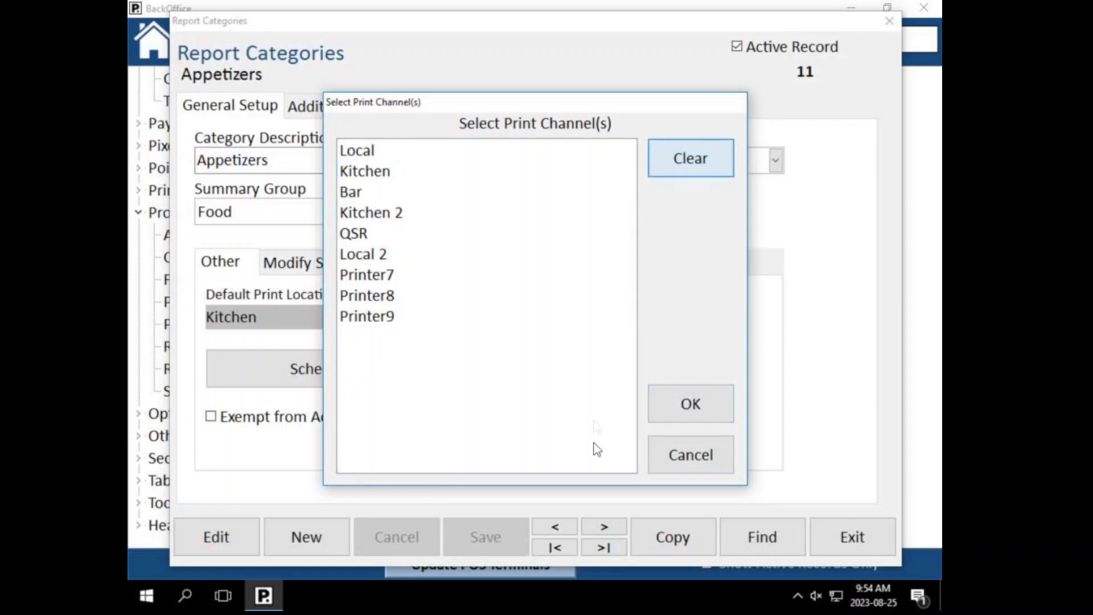
Step: Reset the Appetizers default print location to Kitchen and view its Modify Screens
{"action": "left_click", "coordinate": [691, 406]}
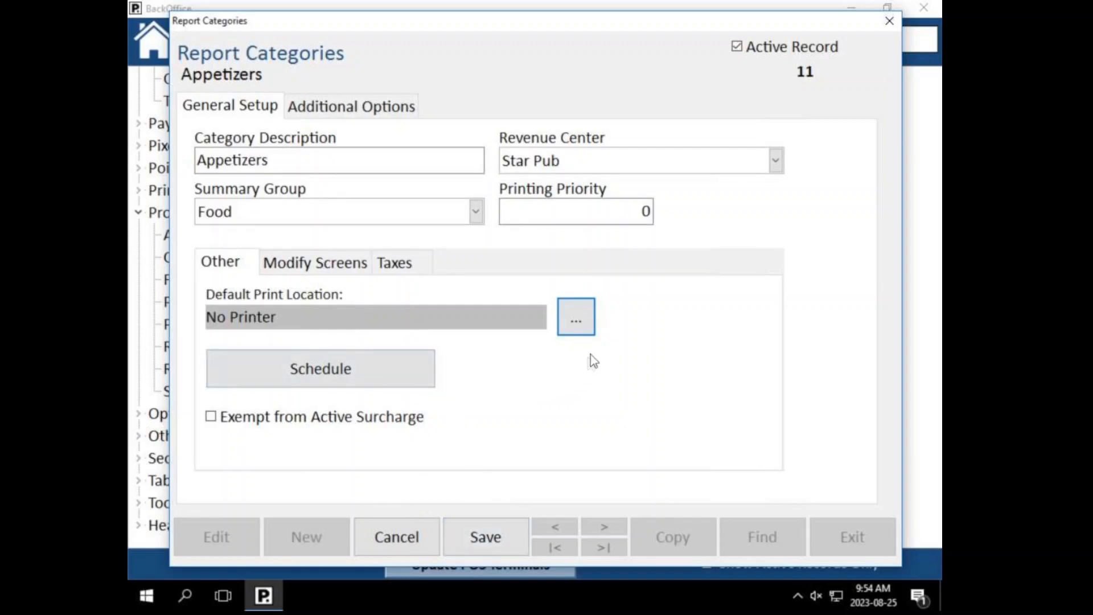
{"action": "left_click", "coordinate": [580, 329]}
{"action": "left_click", "coordinate": [385, 174]}
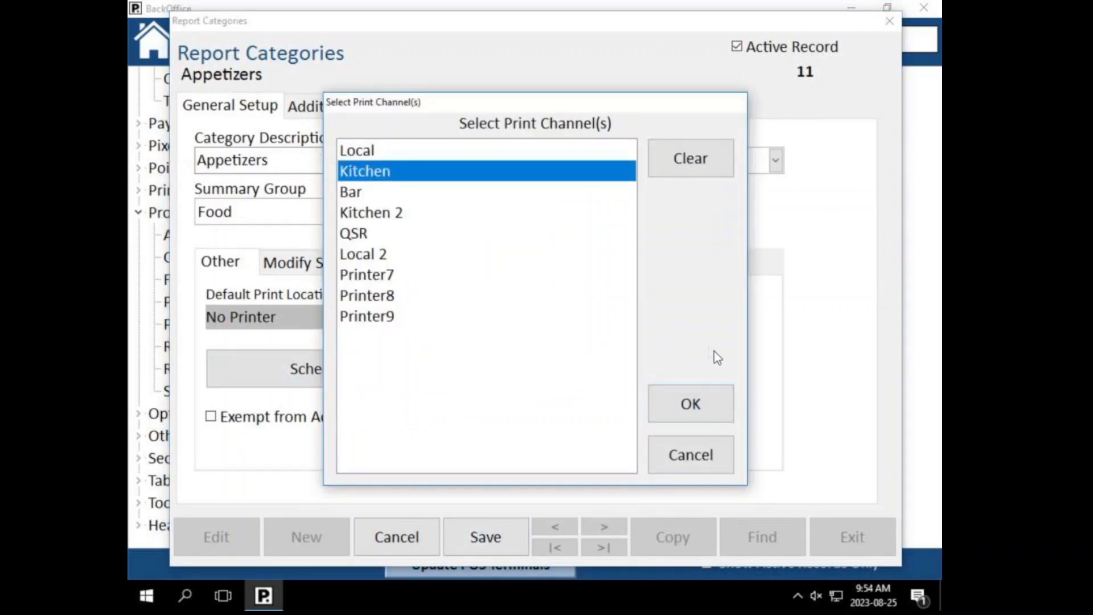
{"action": "left_click", "coordinate": [665, 398]}
{"action": "left_click", "coordinate": [308, 268]}
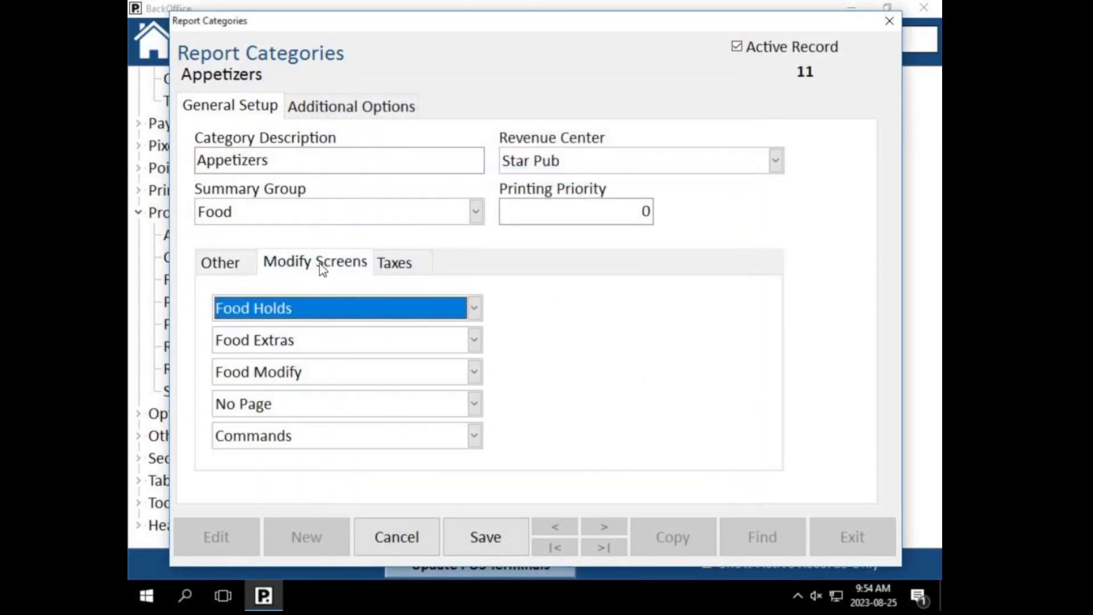
Step: Review the Appetizers GST tax settings and save the category
{"action": "left_click", "coordinate": [395, 265]}
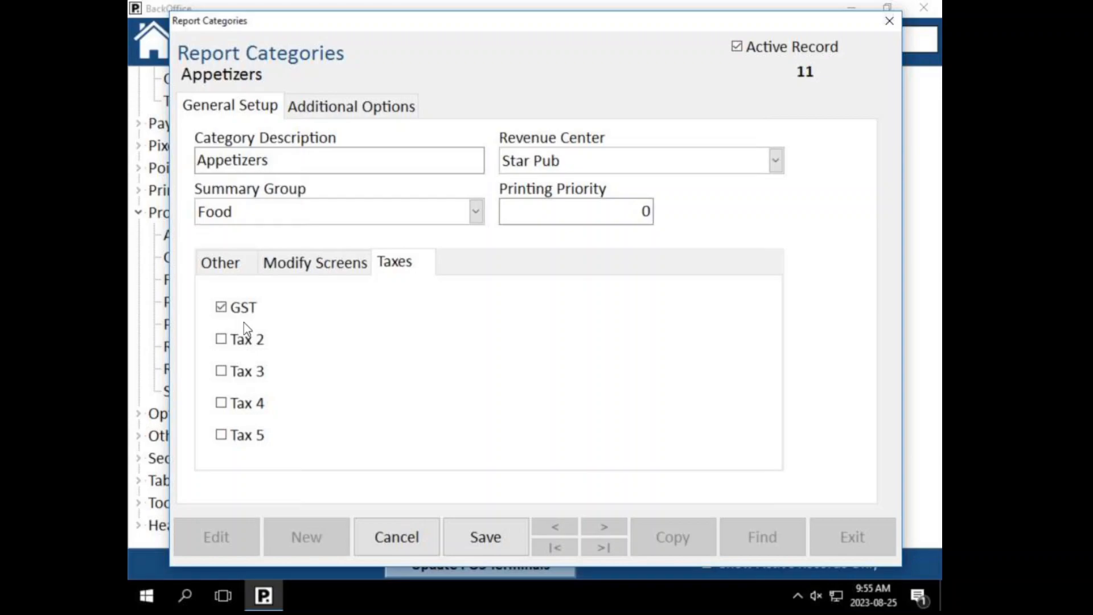
{"action": "left_click", "coordinate": [254, 268]}
{"action": "left_click", "coordinate": [390, 263]}
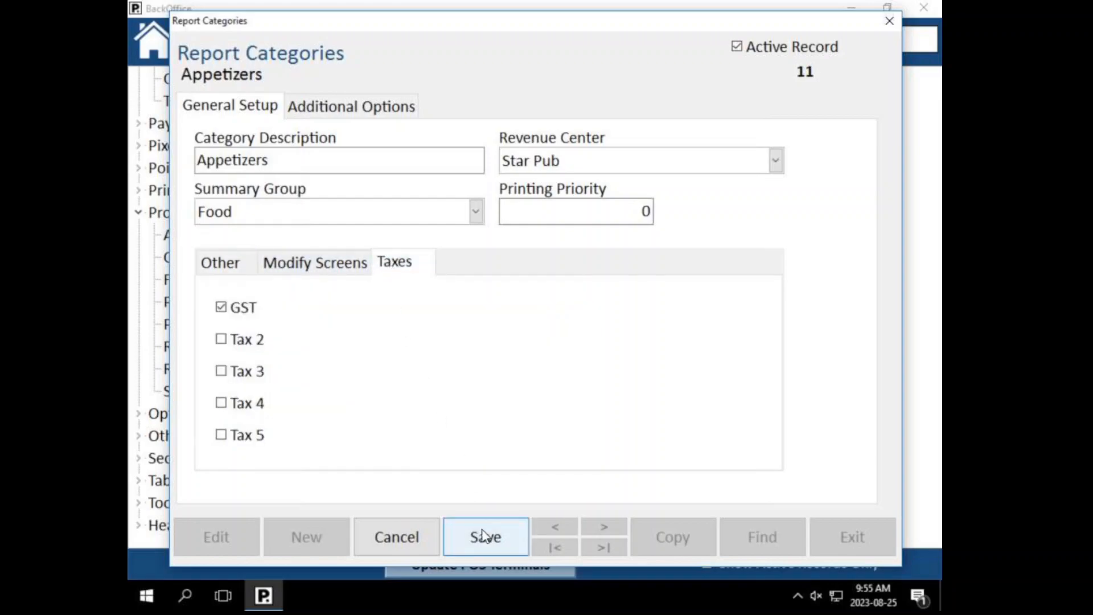
{"action": "left_click", "coordinate": [484, 542]}
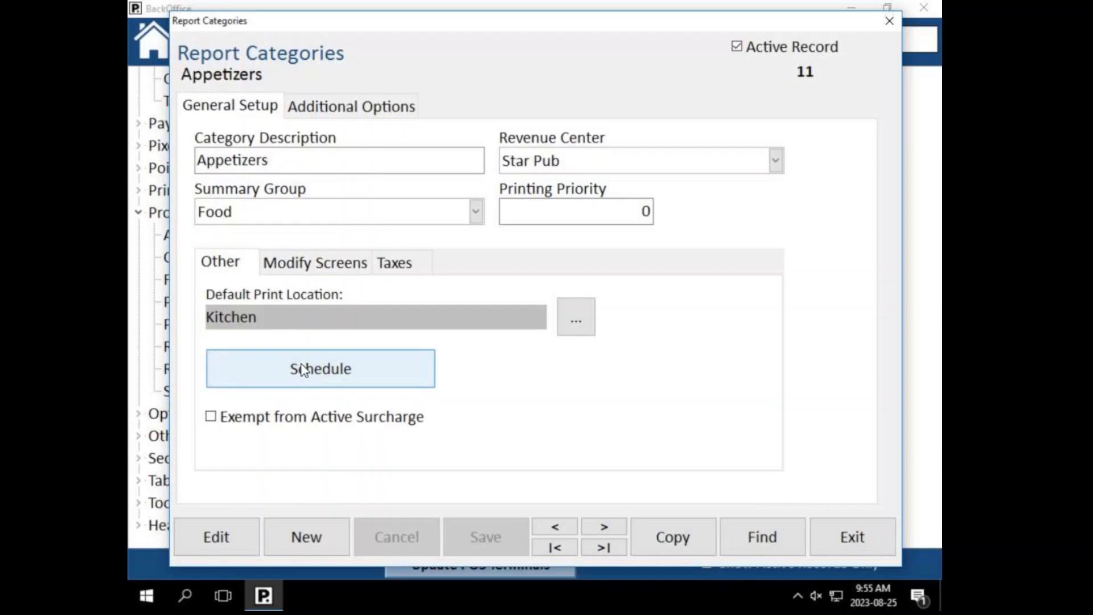
Step: Assign Tuesday 12PM–4PM on the Appetizers schedule to Schedule D and save
{"action": "left_click", "coordinate": [260, 379]}
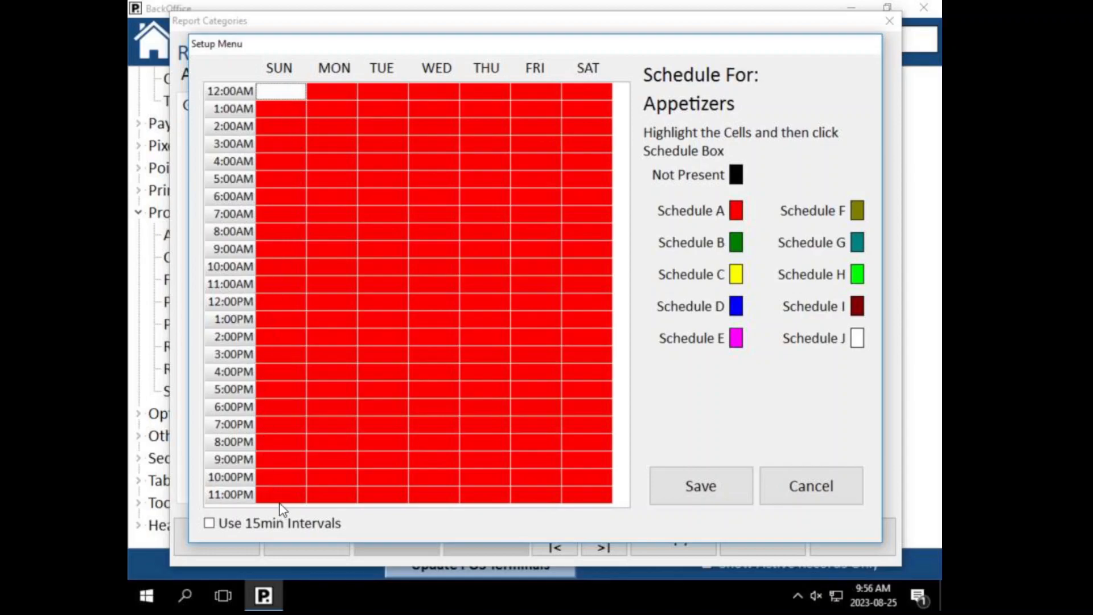
{"action": "left_click", "coordinate": [312, 300]}
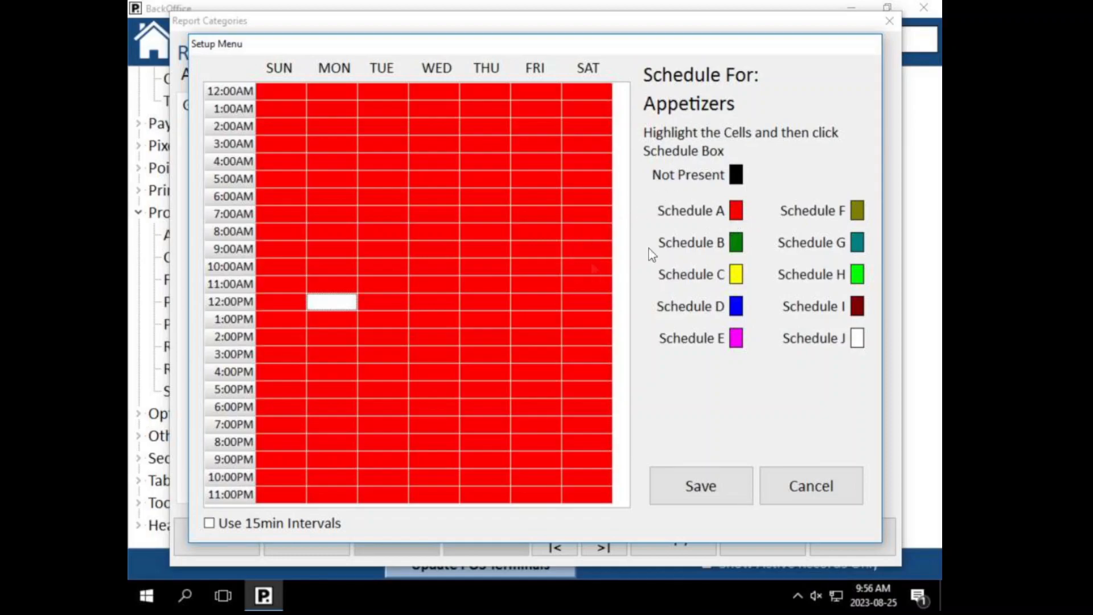
{"action": "left_click", "coordinate": [389, 355]}
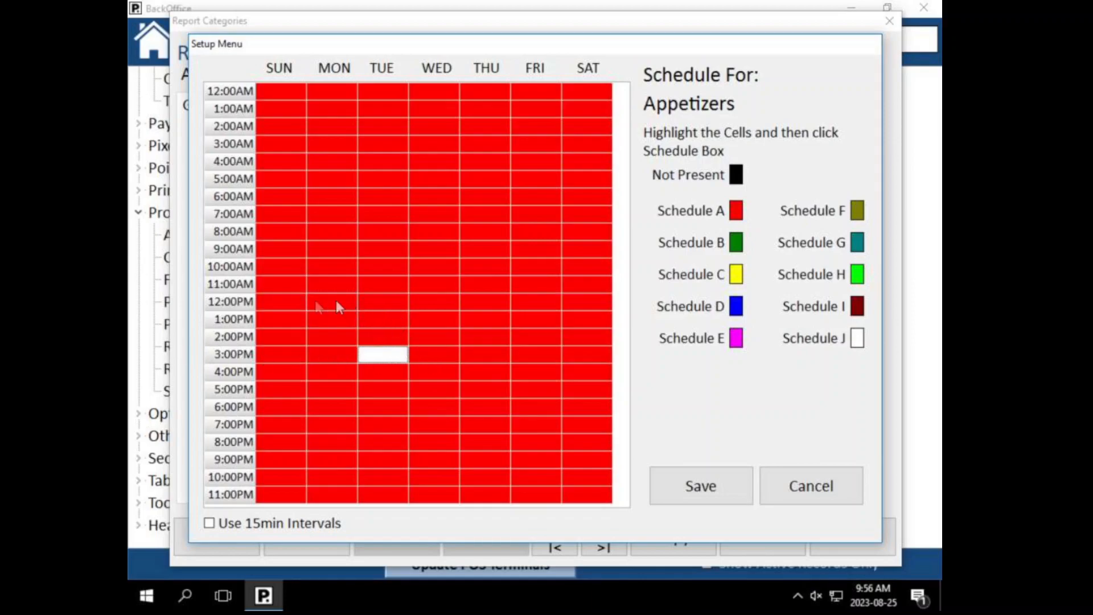
{"action": "left_click_drag", "start_coordinate": [386, 304], "coordinate": [374, 378]}
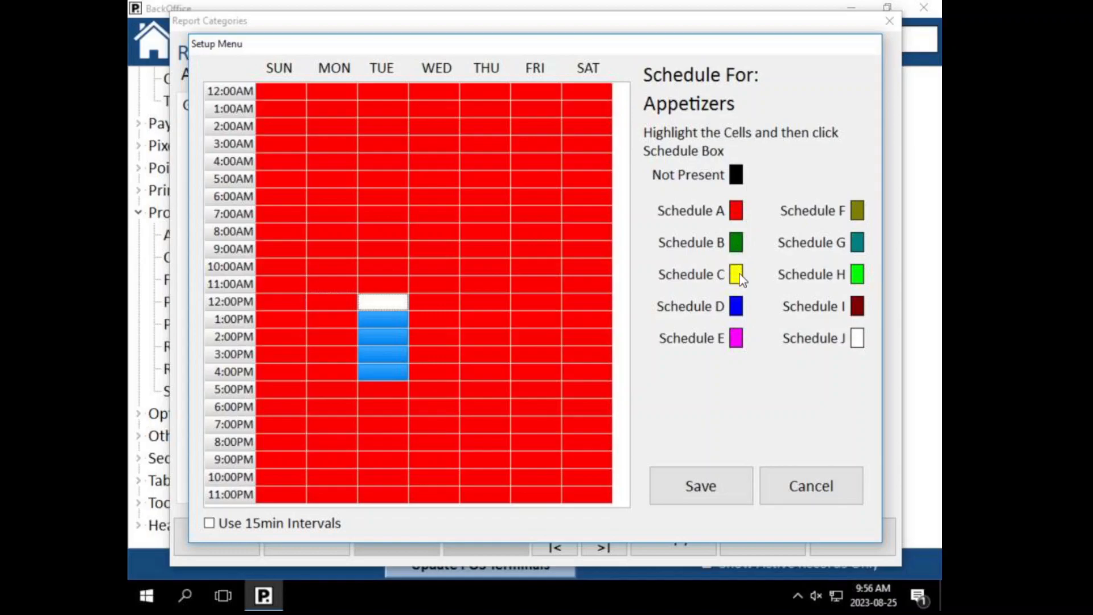
{"action": "left_click", "coordinate": [737, 306]}
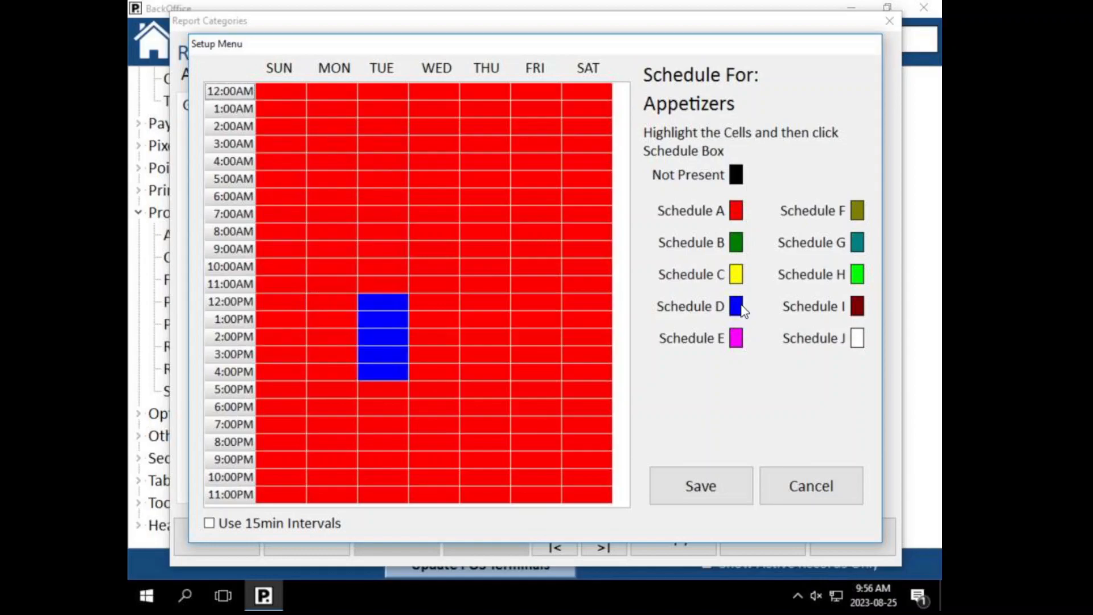
{"action": "left_click", "coordinate": [700, 485]}
Step: Reopen the schedule and assign the 7PM and 8PM slots to Schedule B
{"action": "left_click", "coordinate": [397, 376]}
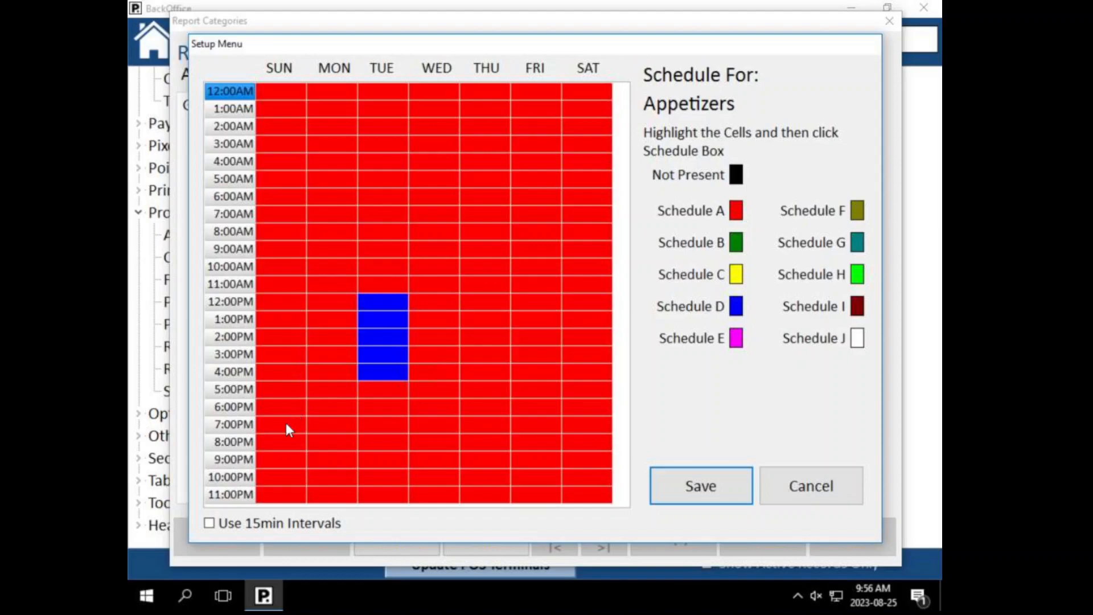
{"action": "left_click_drag", "start_coordinate": [286, 424], "coordinate": [578, 436]}
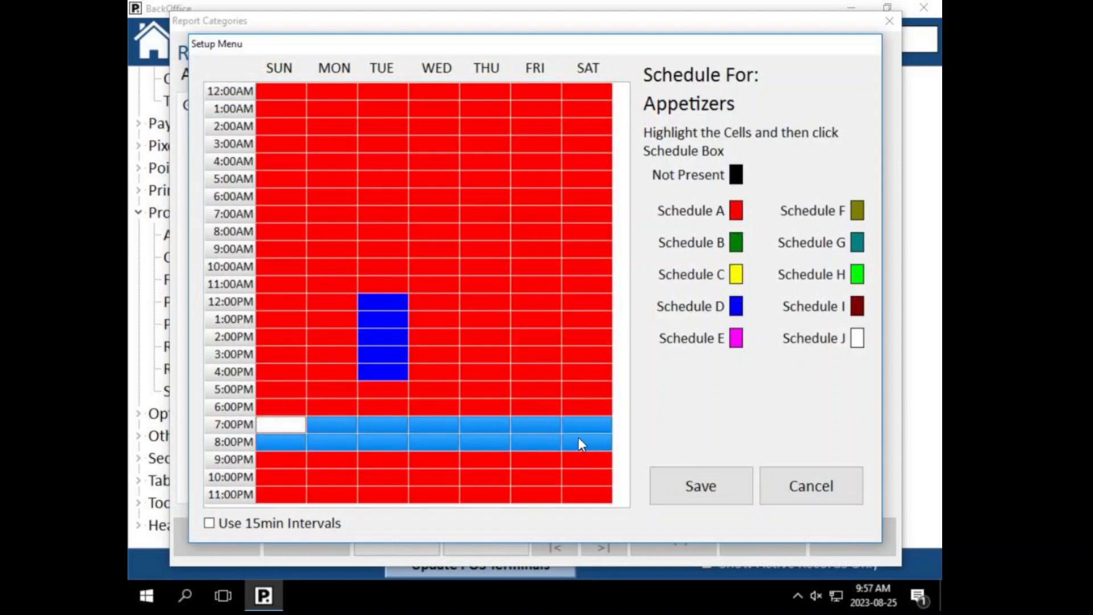
{"action": "left_click", "coordinate": [744, 243]}
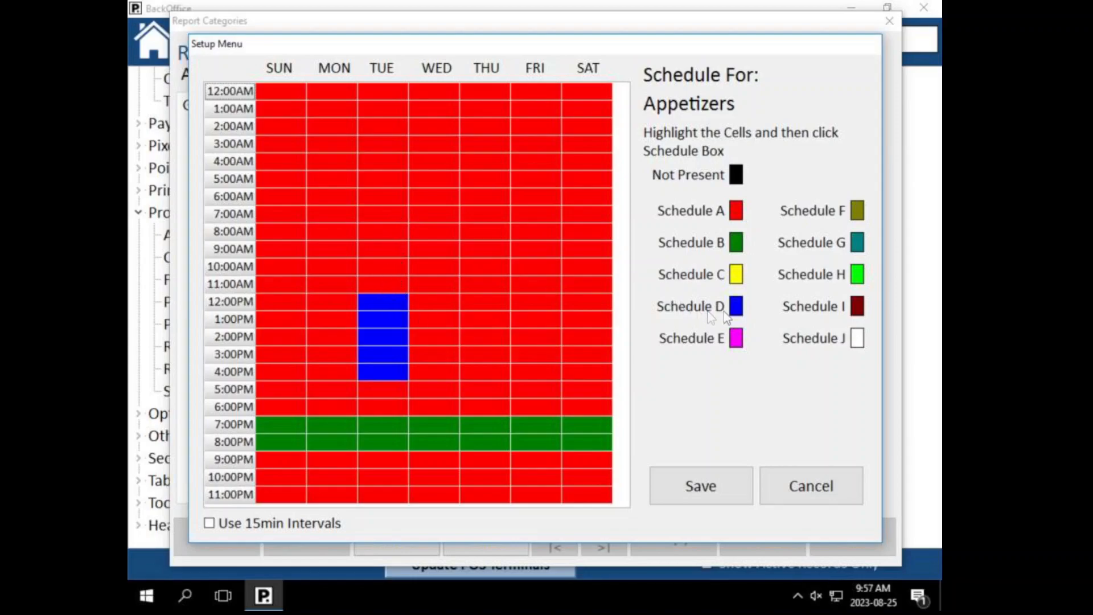
Step: Put SUN–SAT 12PM–10PM on Schedule A and show 15-minute intervals
{"action": "left_click_drag", "start_coordinate": [382, 385], "coordinate": [392, 444]}
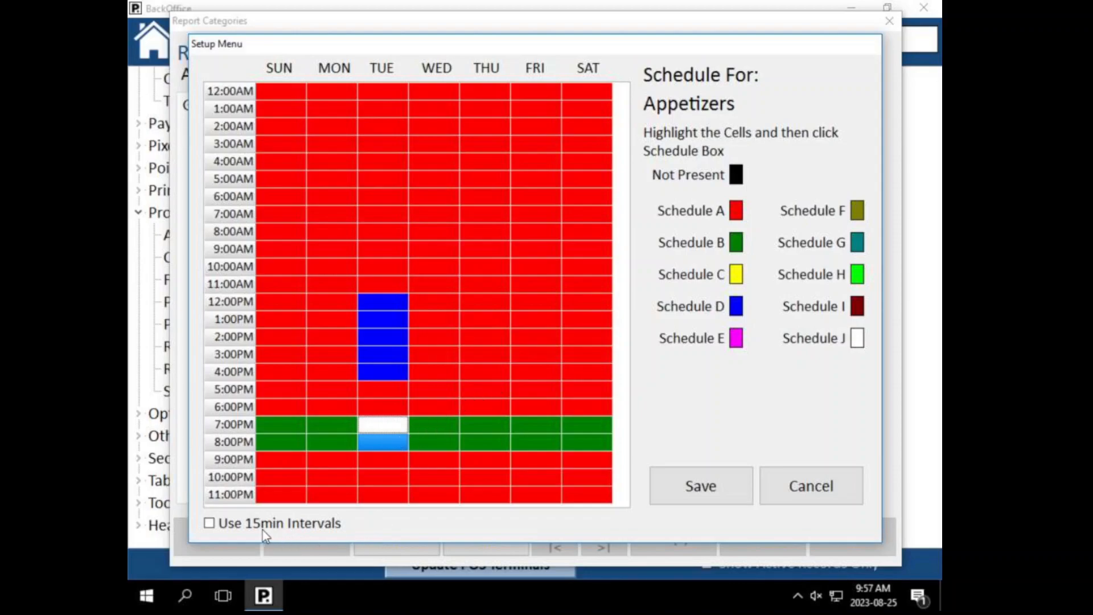
{"action": "left_click", "coordinate": [387, 376]}
{"action": "left_click_drag", "start_coordinate": [284, 302], "coordinate": [606, 478]}
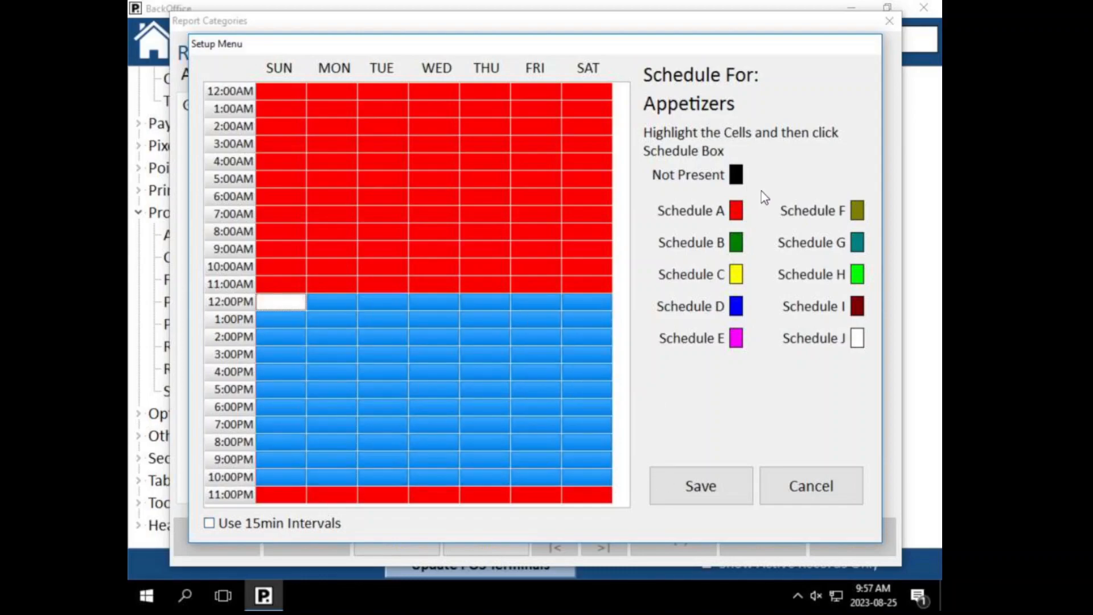
{"action": "left_click", "coordinate": [736, 211]}
{"action": "left_click", "coordinate": [216, 525]}
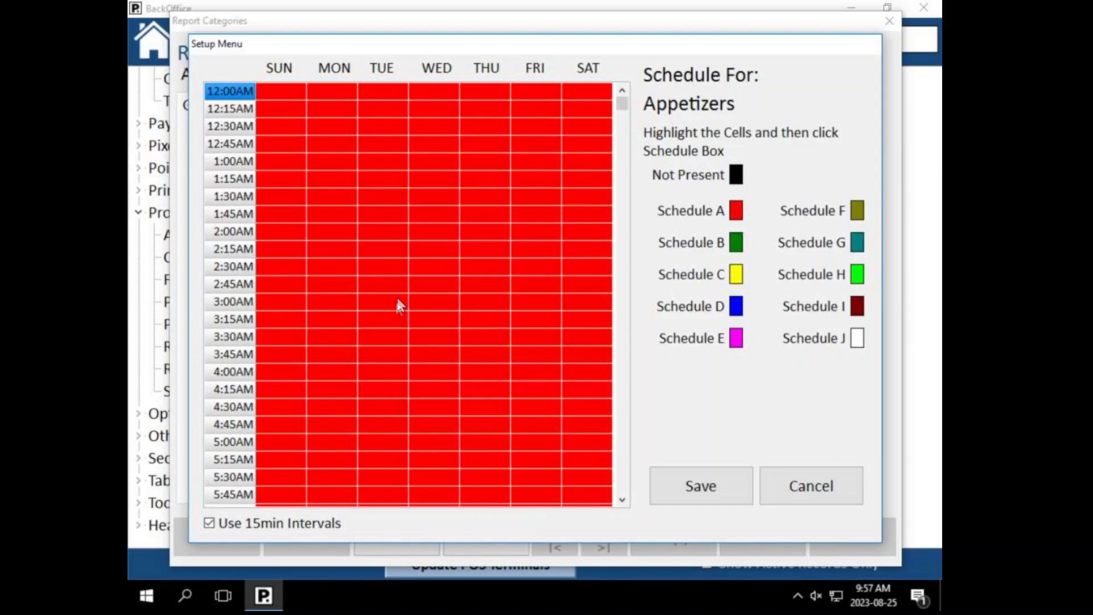
Step: Try Schedule B on Tuesday 3:00–3:30AM, then put TUE 2:15–4:00AM back on Schedule A with hourly rows
{"action": "left_click_drag", "start_coordinate": [398, 306], "coordinate": [378, 335]}
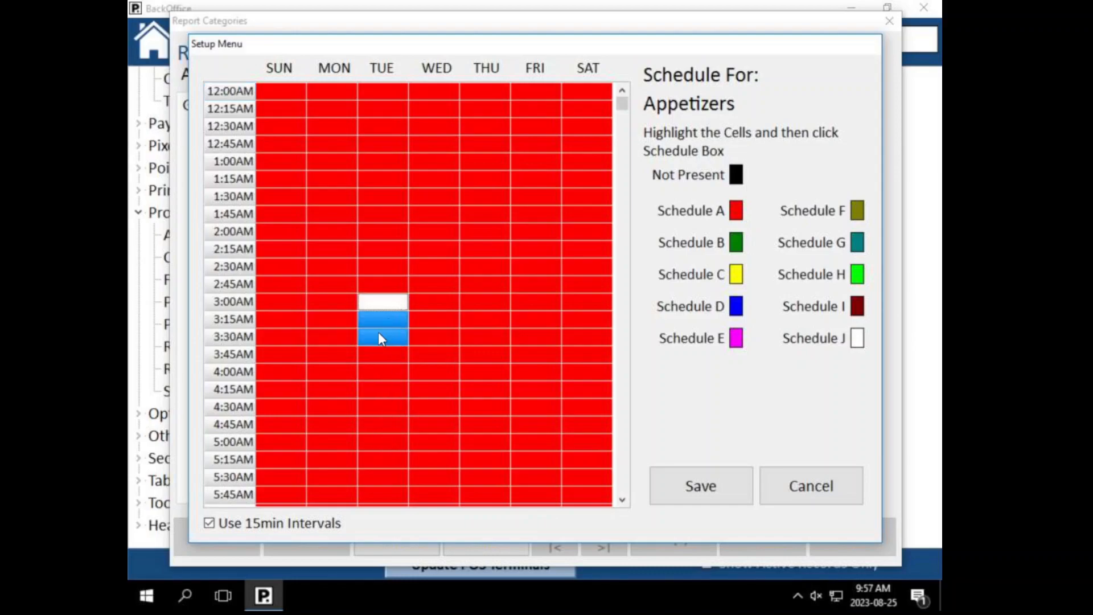
{"action": "left_click", "coordinate": [736, 243]}
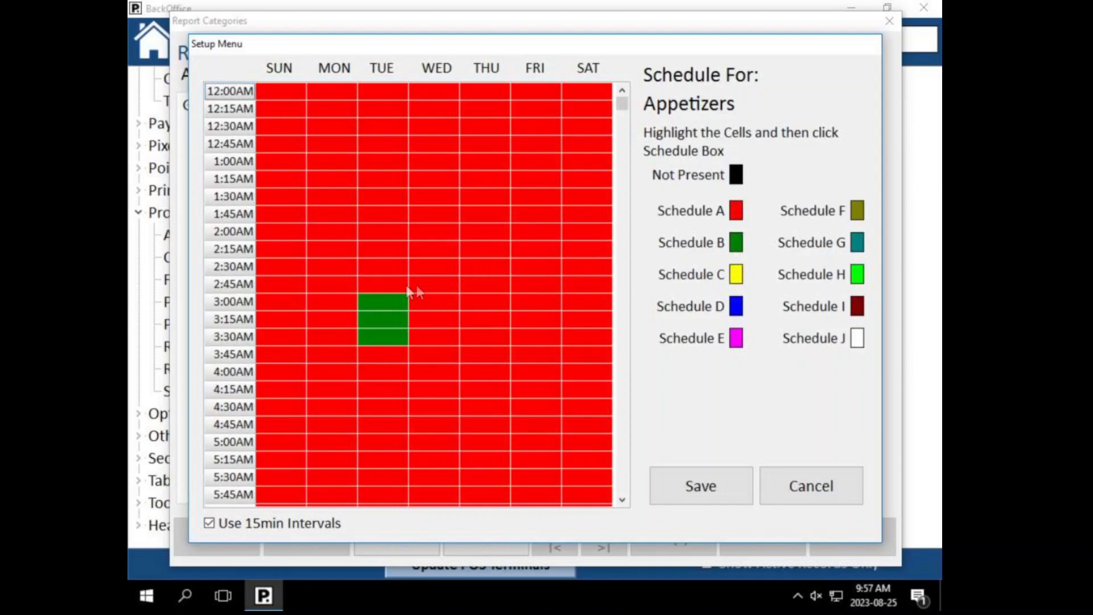
{"action": "left_click_drag", "start_coordinate": [377, 256], "coordinate": [393, 371]}
{"action": "left_click", "coordinate": [734, 214]}
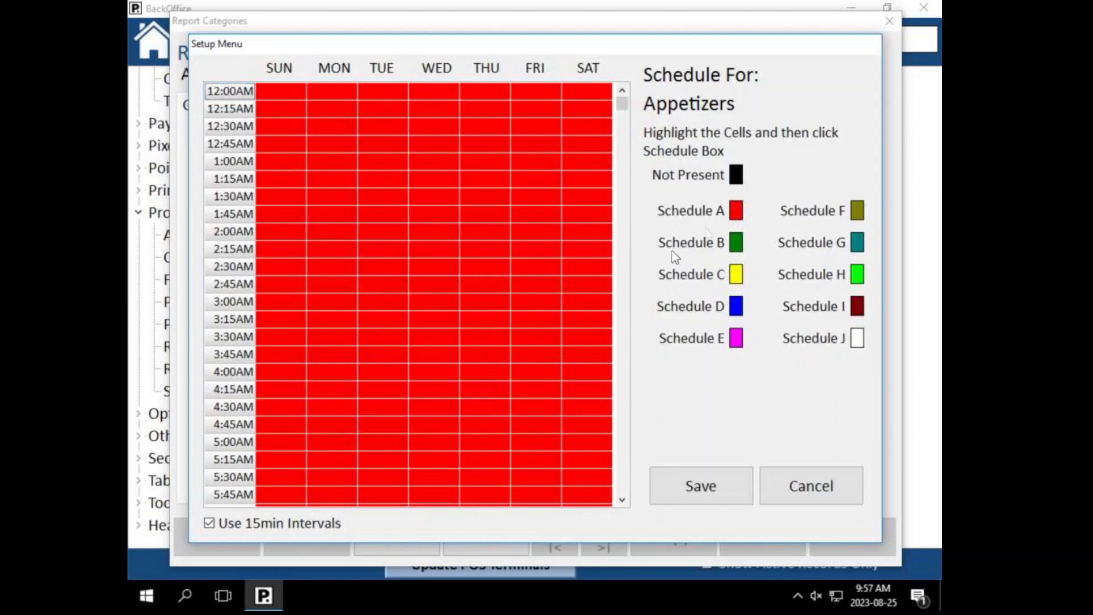
{"action": "left_click", "coordinate": [265, 523]}
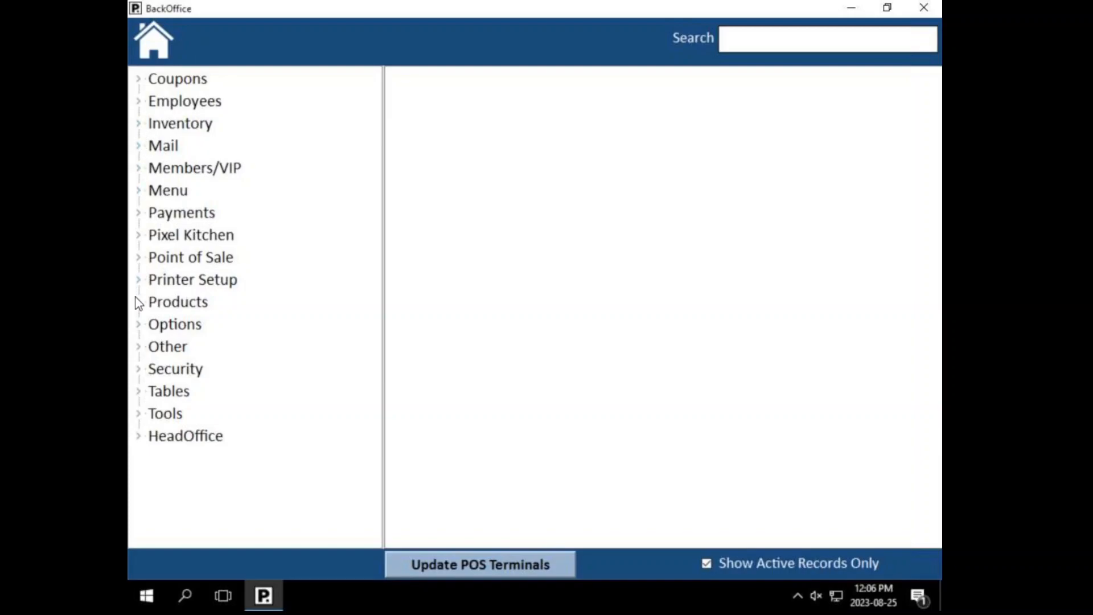
Step: Expand Products in the tree and open the product records at +ADD 3oz Pattie
{"action": "left_click", "coordinate": [138, 302]}
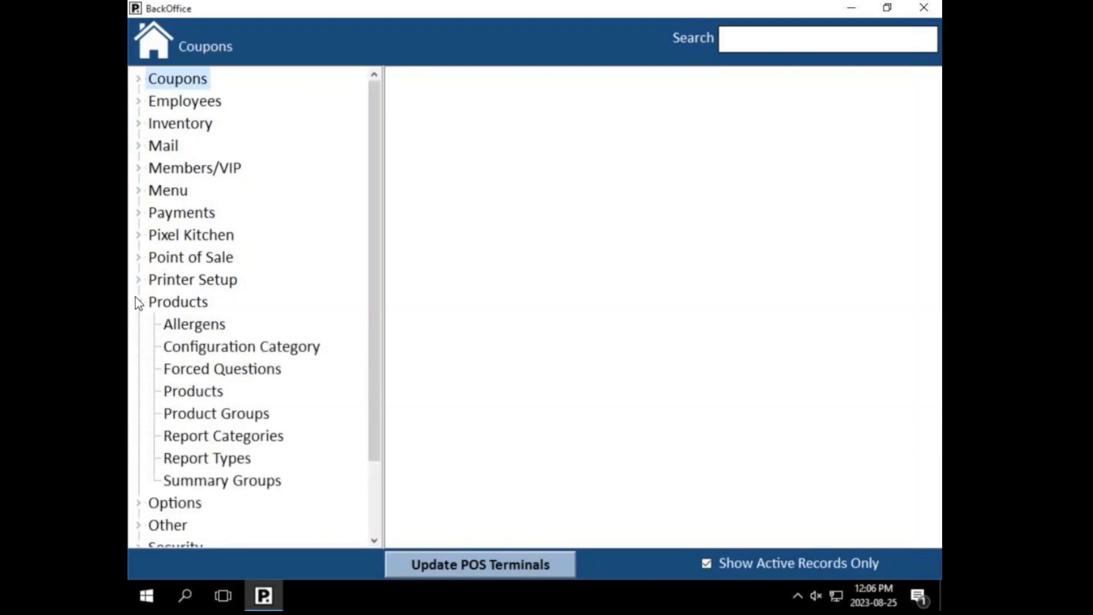
{"action": "double_click", "coordinate": [183, 393]}
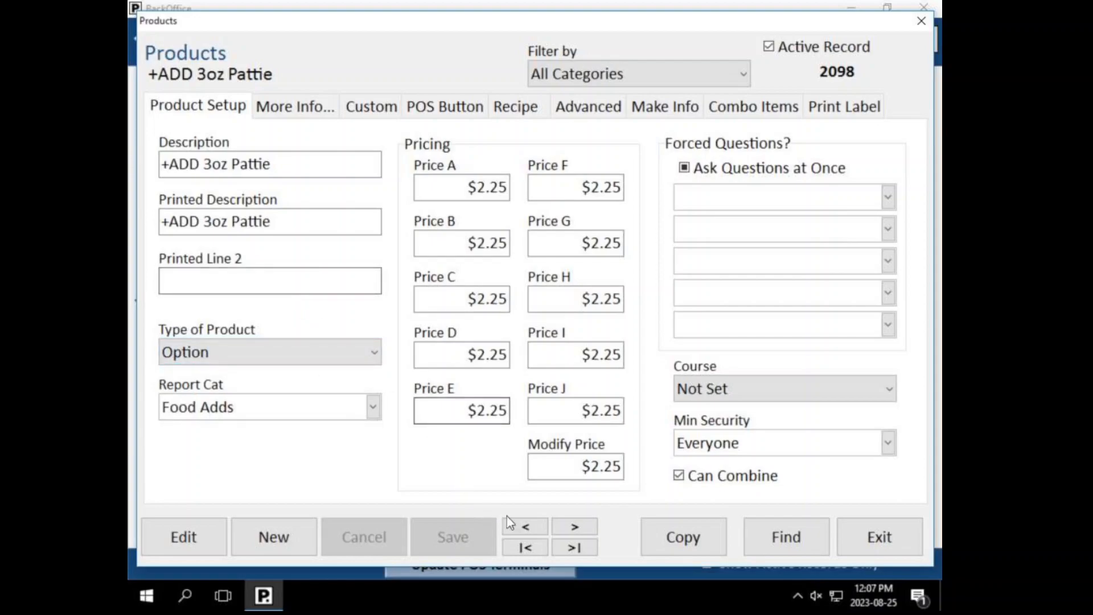
Step: Step forward three product records, past +ADD Guac, to +ADD Slice Cheese
{"action": "left_click", "coordinate": [573, 527]}
{"action": "left_click", "coordinate": [574, 528]}
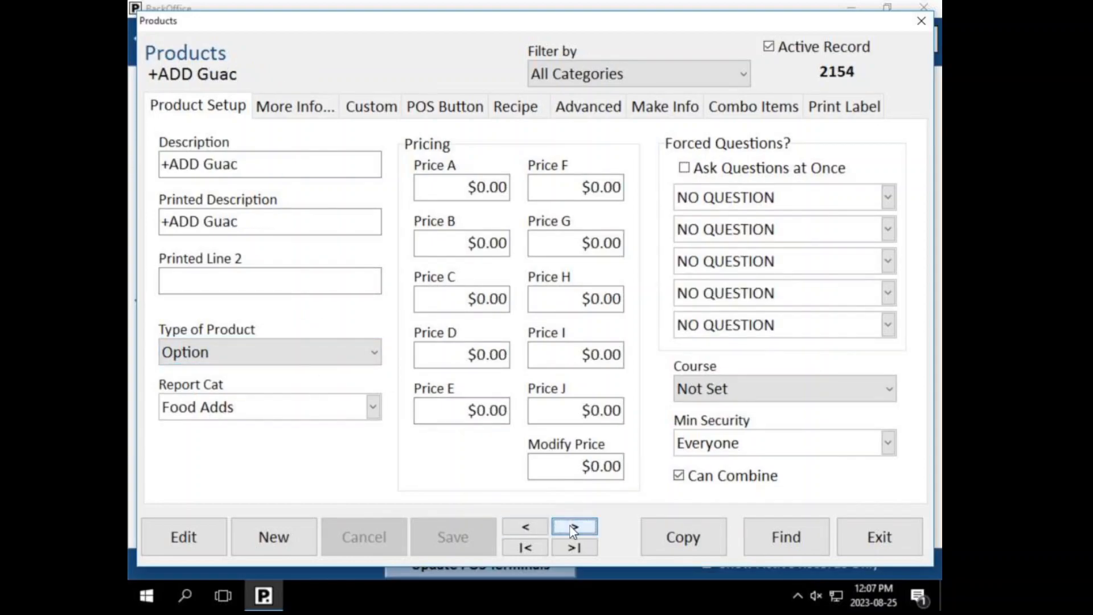
{"action": "left_click", "coordinate": [574, 527]}
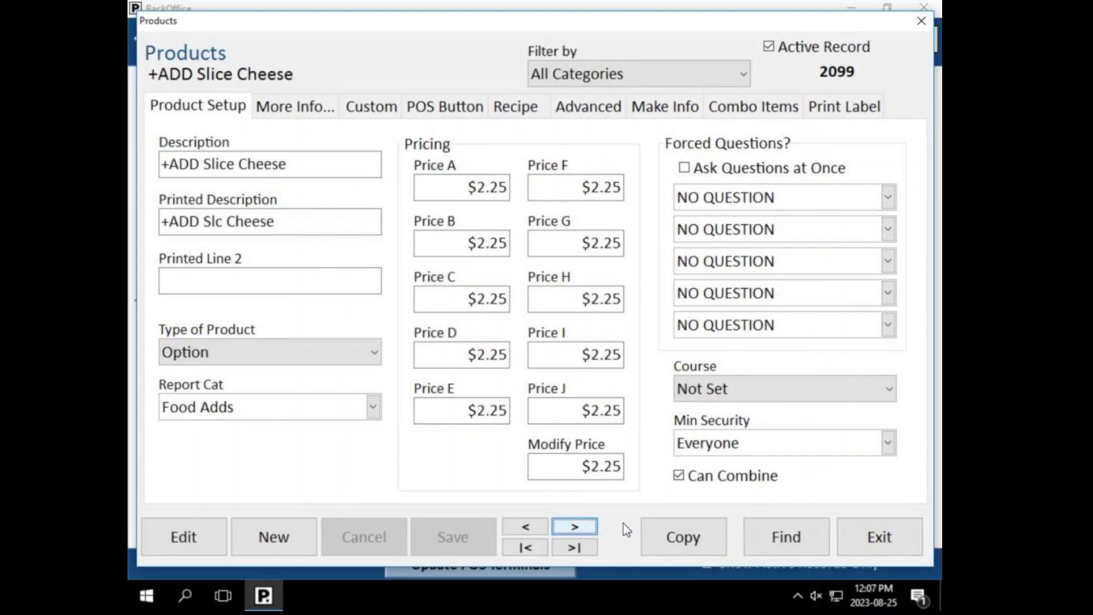
Step: Search products for 'chicken', cancel without choosing a result, and bring up the category filter list
{"action": "left_click", "coordinate": [785, 533]}
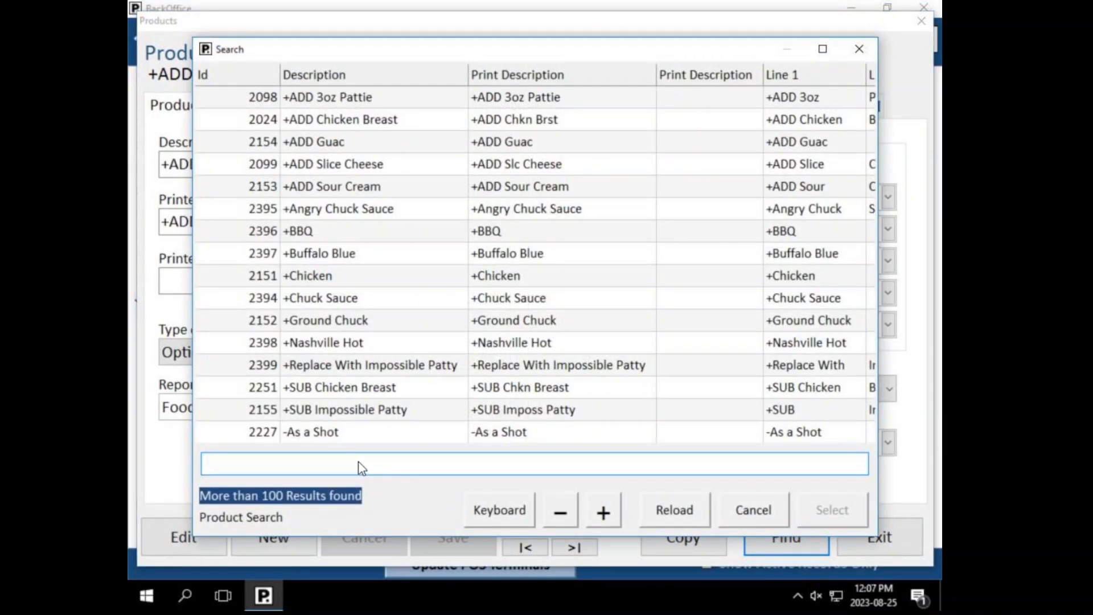
{"action": "type", "text": "chicken"}
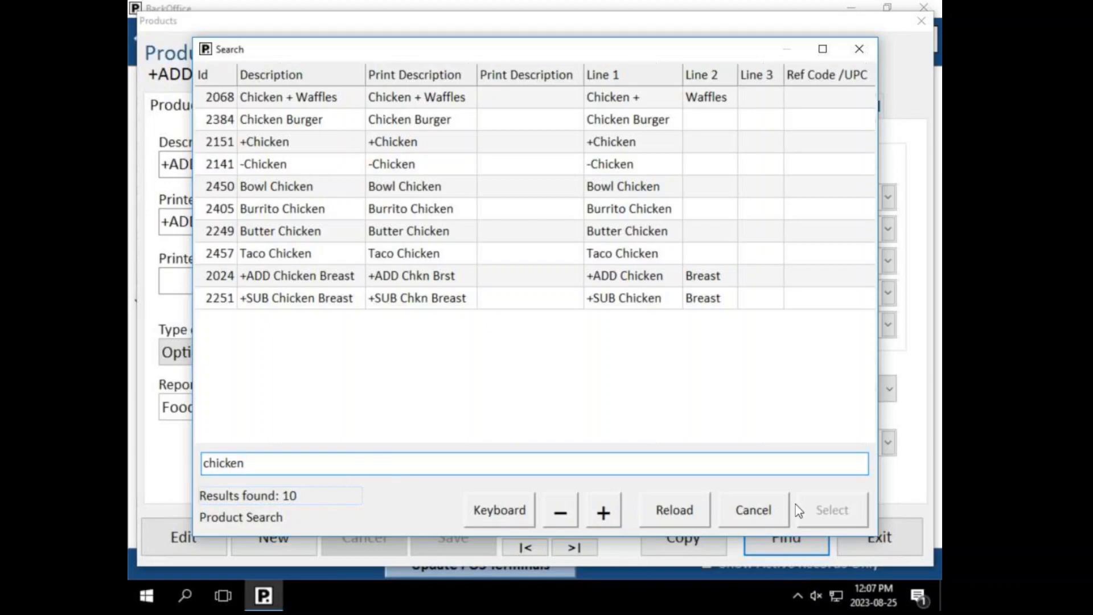
{"action": "left_click", "coordinate": [750, 514]}
{"action": "left_click", "coordinate": [576, 73]}
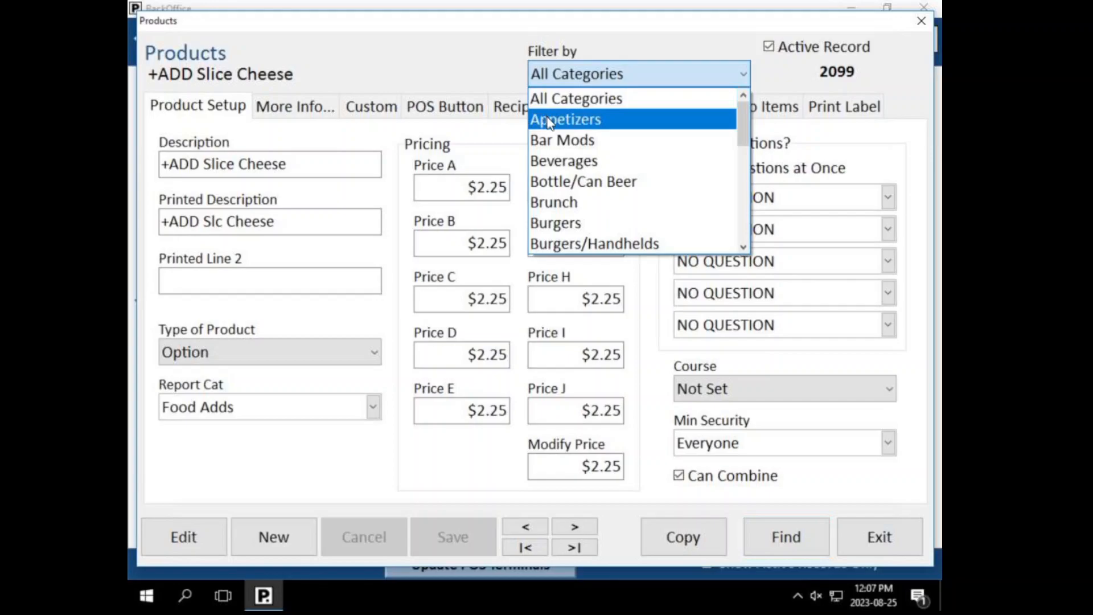
Step: Filter products to Appetizers, cancel a product search, then switch the filter to Brunch
{"action": "left_click", "coordinate": [548, 120]}
{"action": "left_click", "coordinate": [766, 535]}
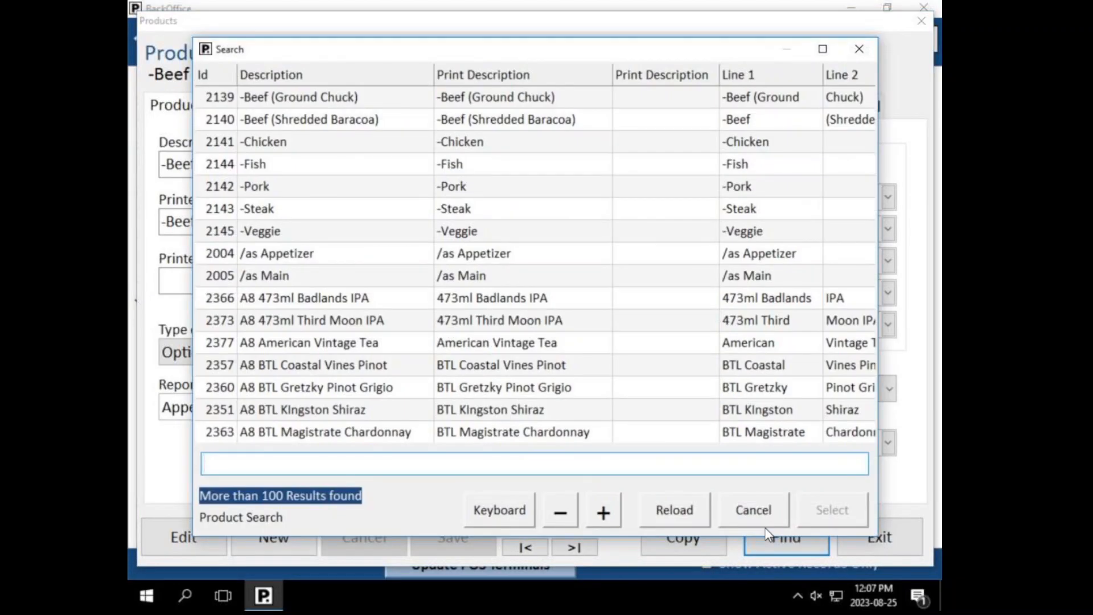
{"action": "left_click", "coordinate": [728, 508]}
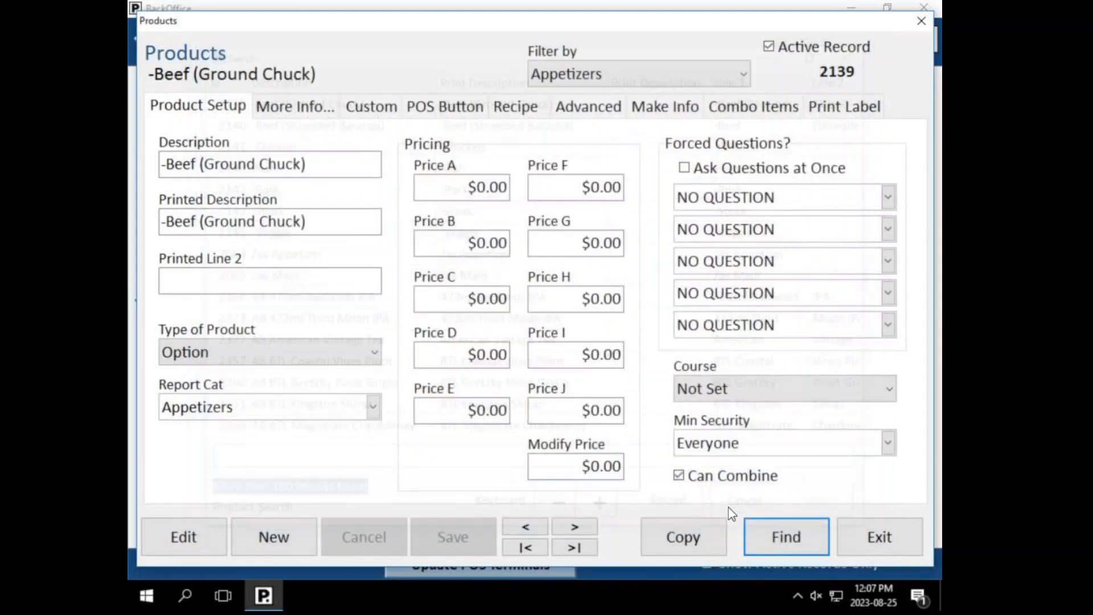
{"action": "left_click", "coordinate": [627, 74]}
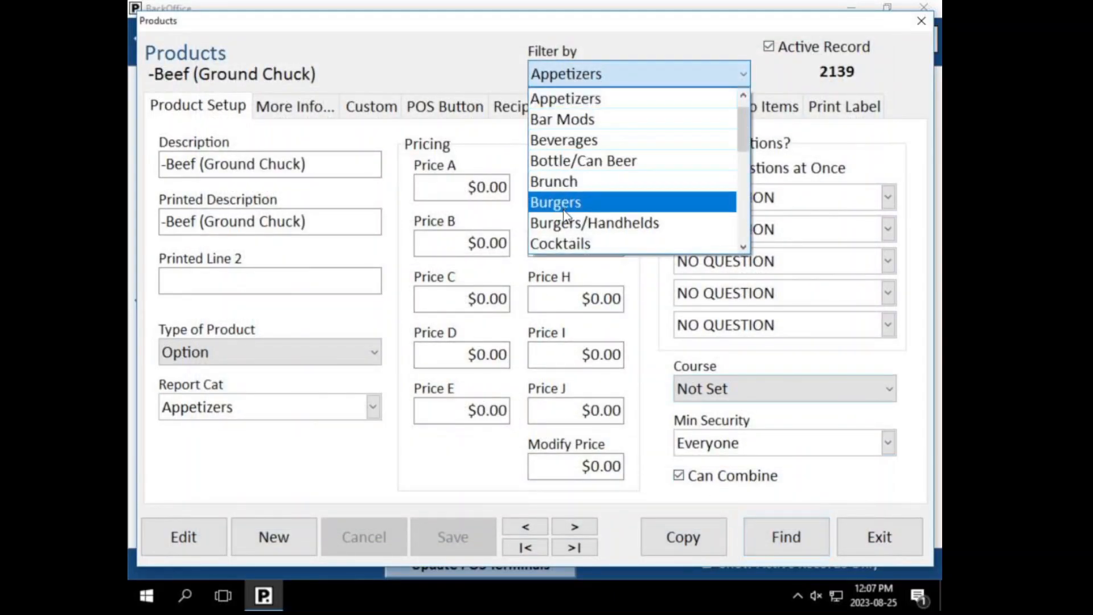
{"action": "left_click", "coordinate": [567, 183]}
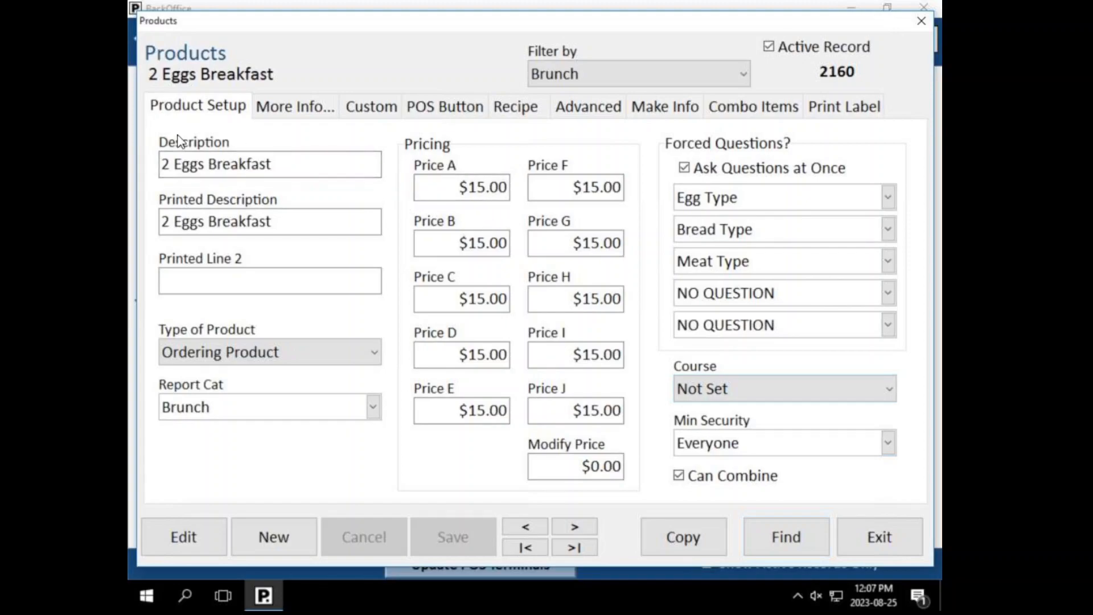
{"action": "left_click_drag", "start_coordinate": [281, 165], "coordinate": [198, 163]}
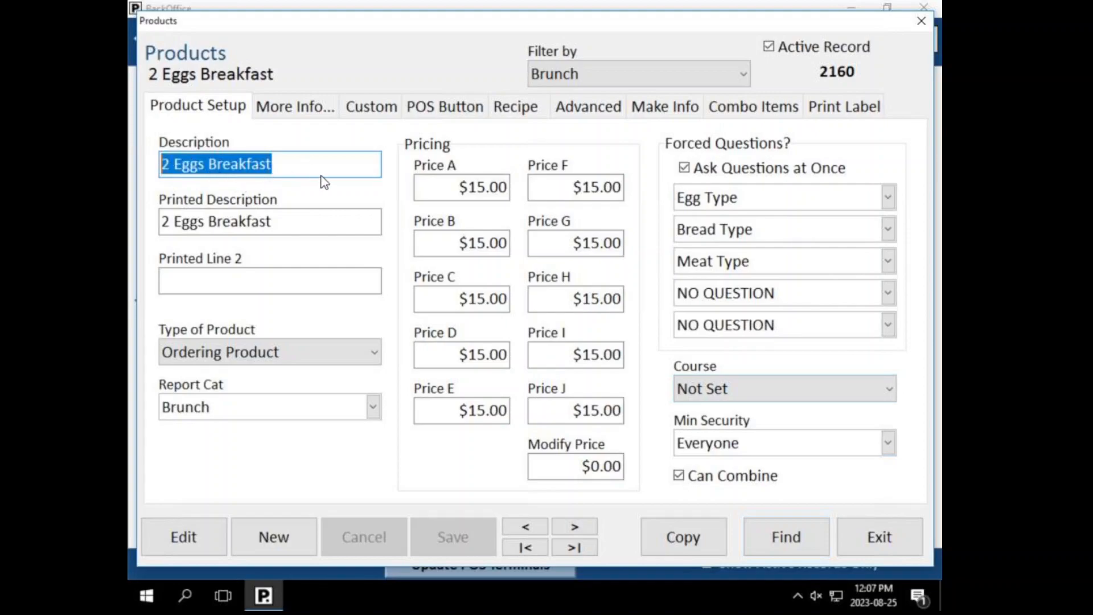
{"action": "left_click", "coordinate": [279, 220]}
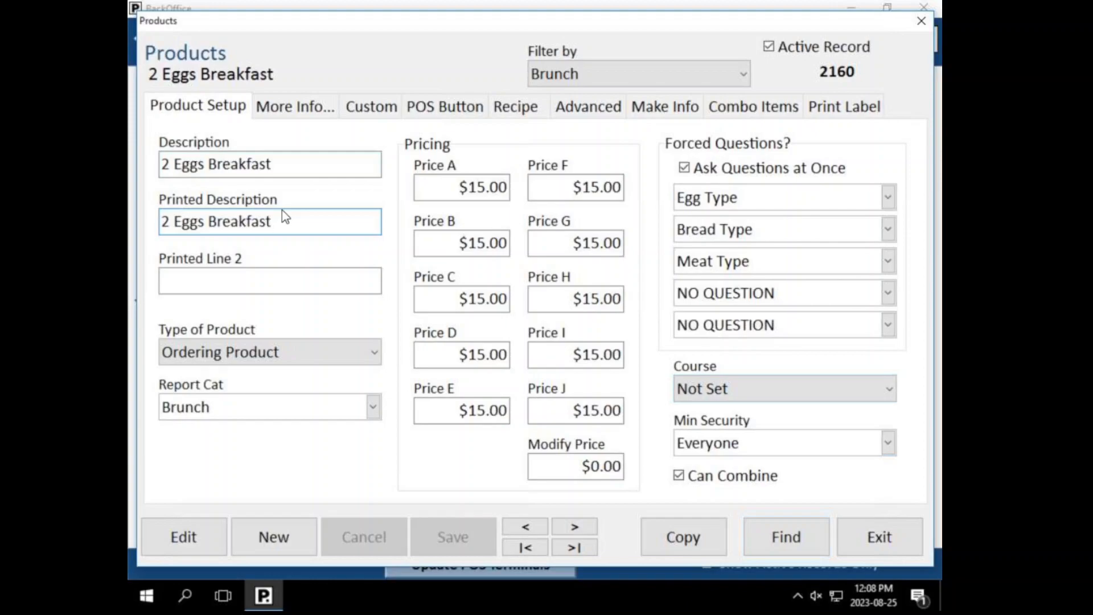
{"action": "left_click_drag", "start_coordinate": [296, 222], "coordinate": [162, 222]}
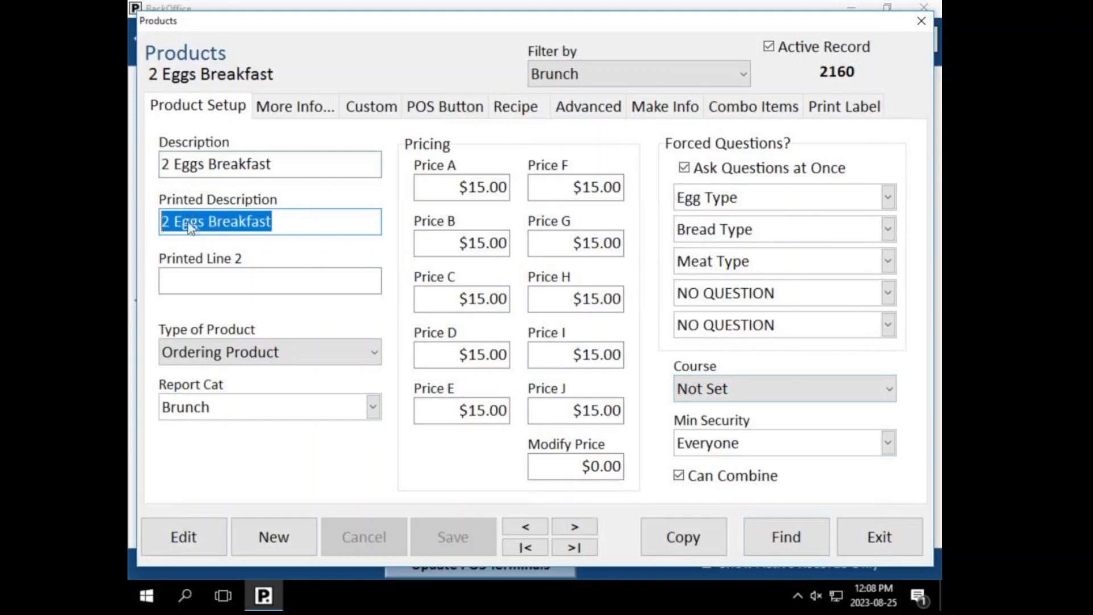
{"action": "left_click", "coordinate": [312, 230]}
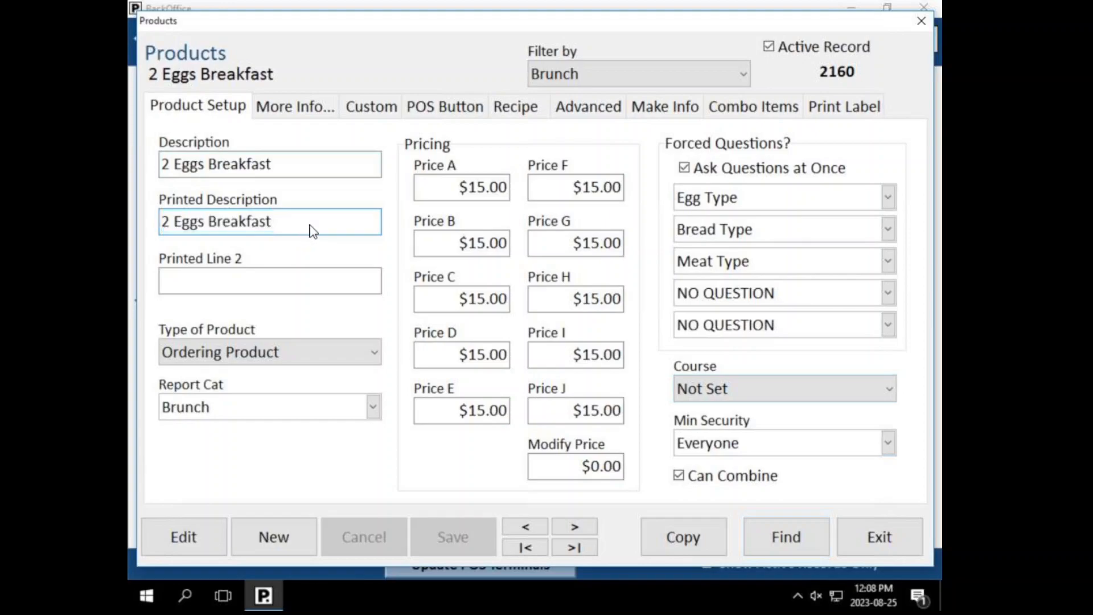
{"action": "left_click_drag", "start_coordinate": [312, 230], "coordinate": [158, 232]}
{"action": "left_click", "coordinate": [254, 227]}
{"action": "left_click", "coordinate": [217, 358]}
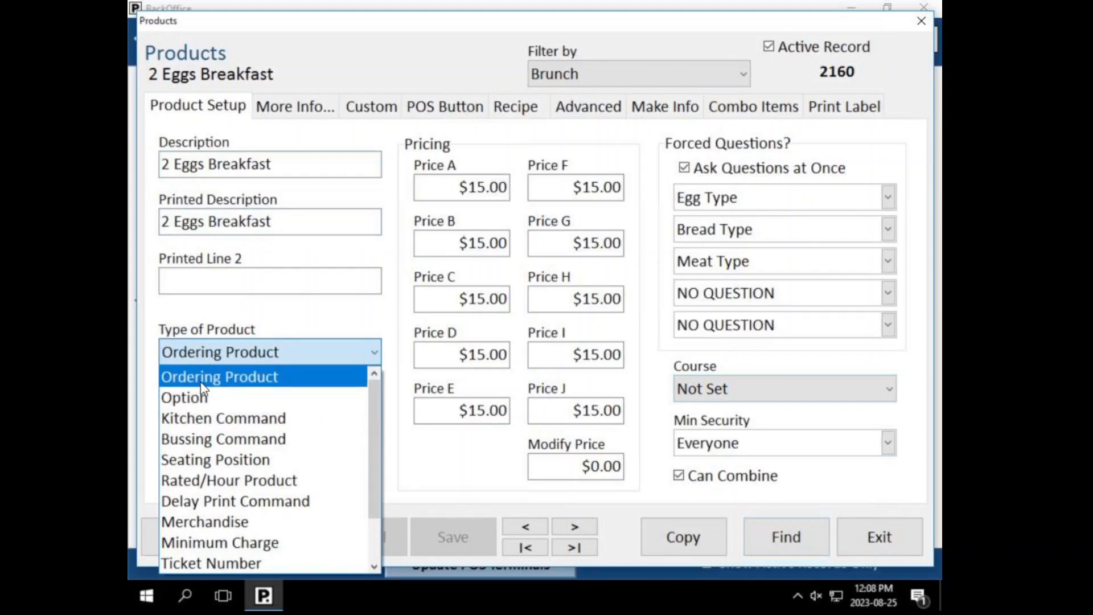
Step: Keep 2 Eggs Breakfast's product type as Ordering Product and save record 2160
{"action": "left_click", "coordinate": [255, 379]}
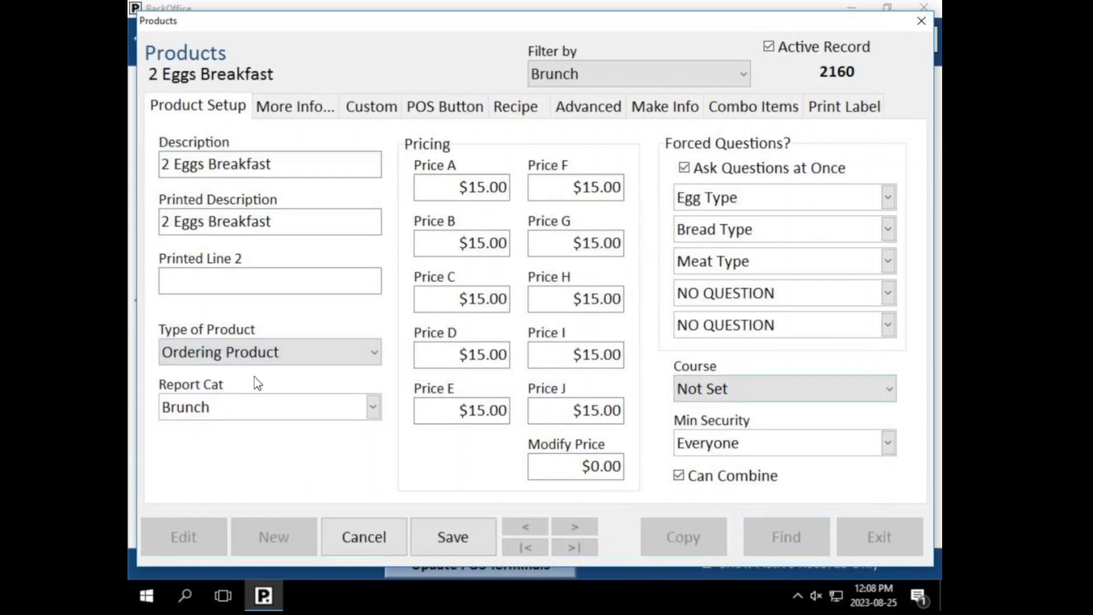
{"action": "left_click", "coordinate": [473, 532]}
{"action": "left_click", "coordinate": [192, 365]}
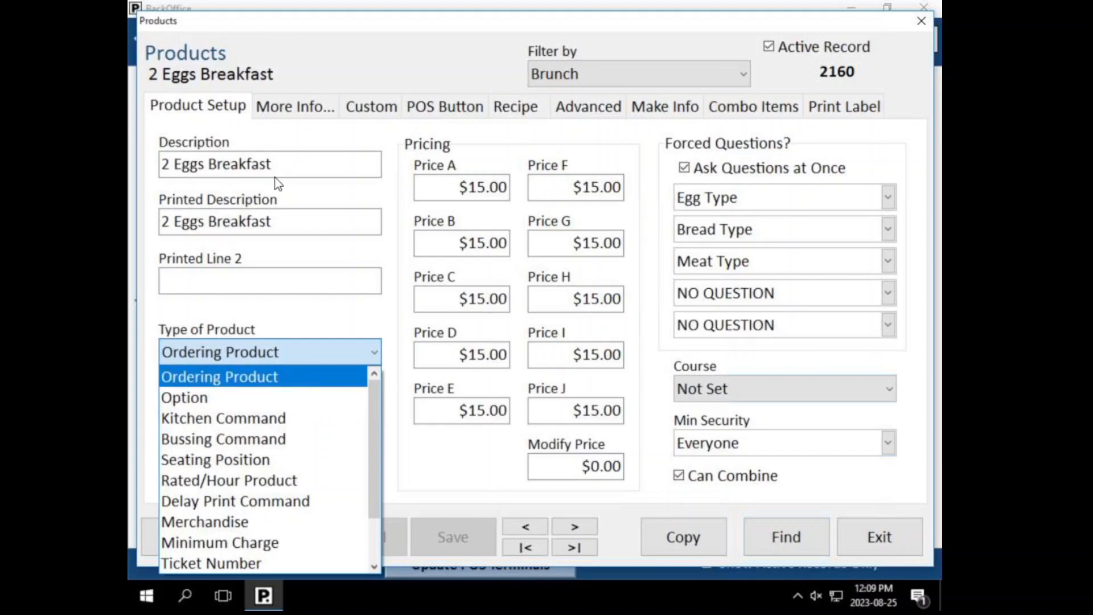
{"action": "left_click", "coordinate": [296, 168]}
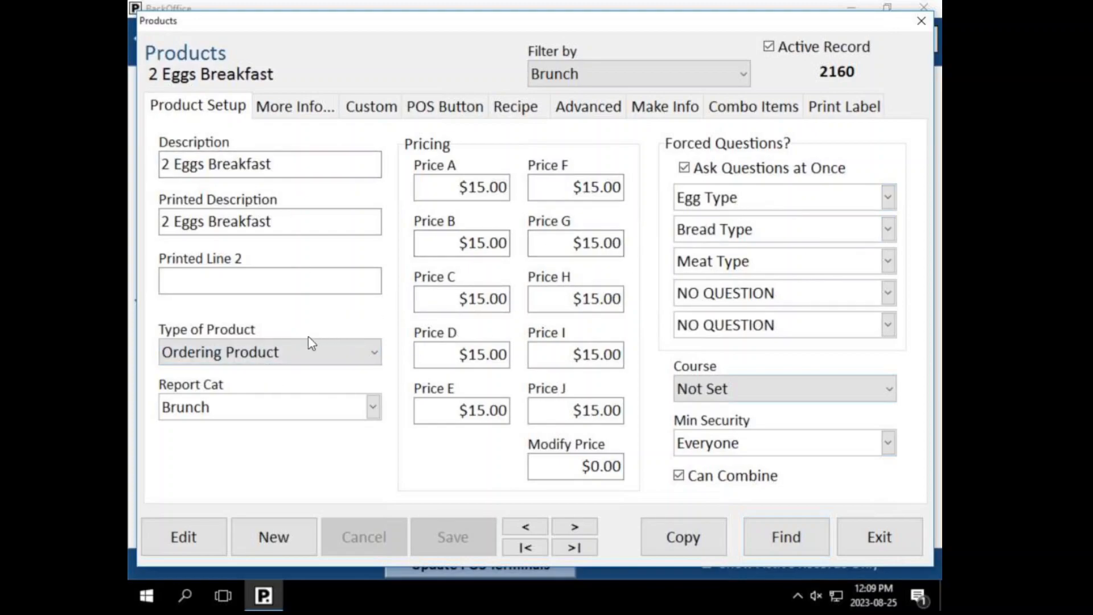
{"action": "left_click", "coordinate": [288, 357]}
{"action": "left_click", "coordinate": [208, 321]}
{"action": "left_click", "coordinate": [242, 410]}
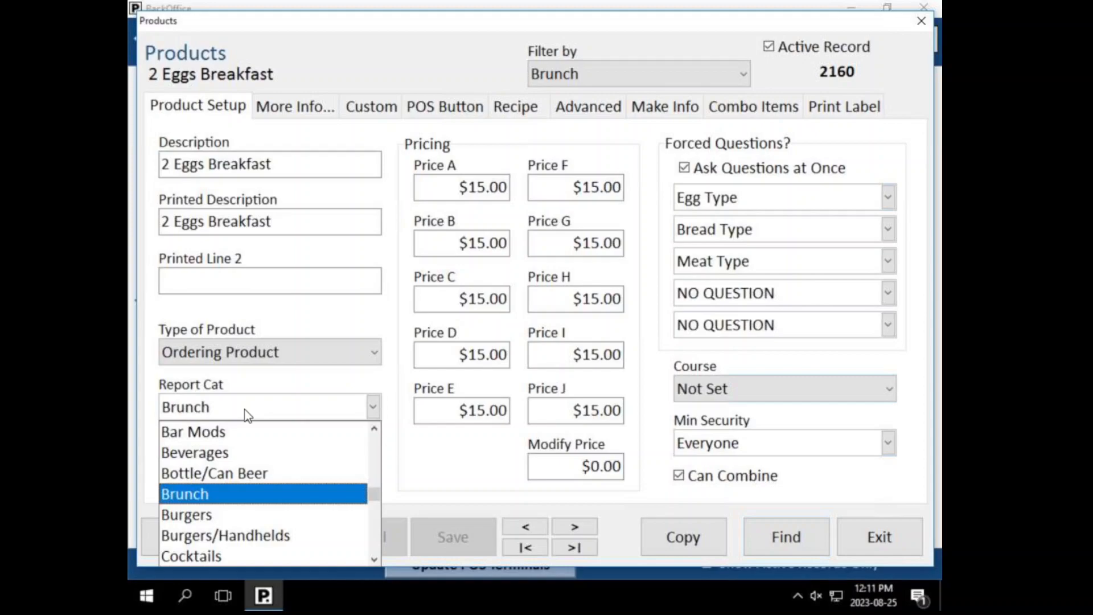
{"action": "left_click", "coordinate": [250, 412]}
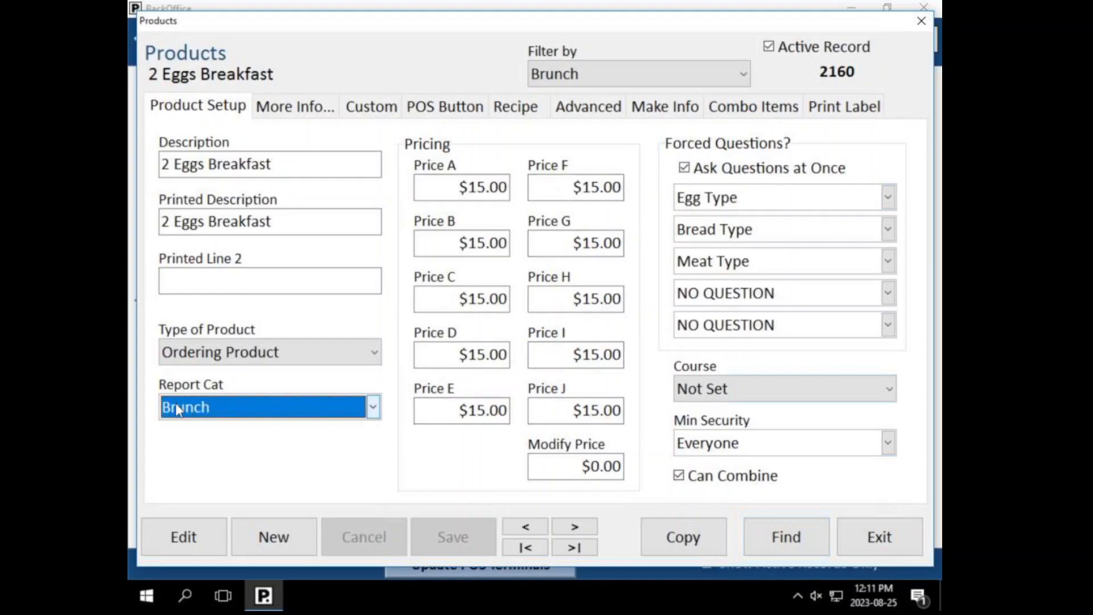
{"action": "left_click", "coordinate": [211, 408]}
{"action": "left_click", "coordinate": [211, 408]}
Step: Select the Price A and Price B amounts on 2 Eggs Breakfast to inspect the $15.00 values
{"action": "left_click", "coordinate": [481, 245]}
{"action": "left_click_drag", "start_coordinate": [481, 245], "coordinate": [405, 244]}
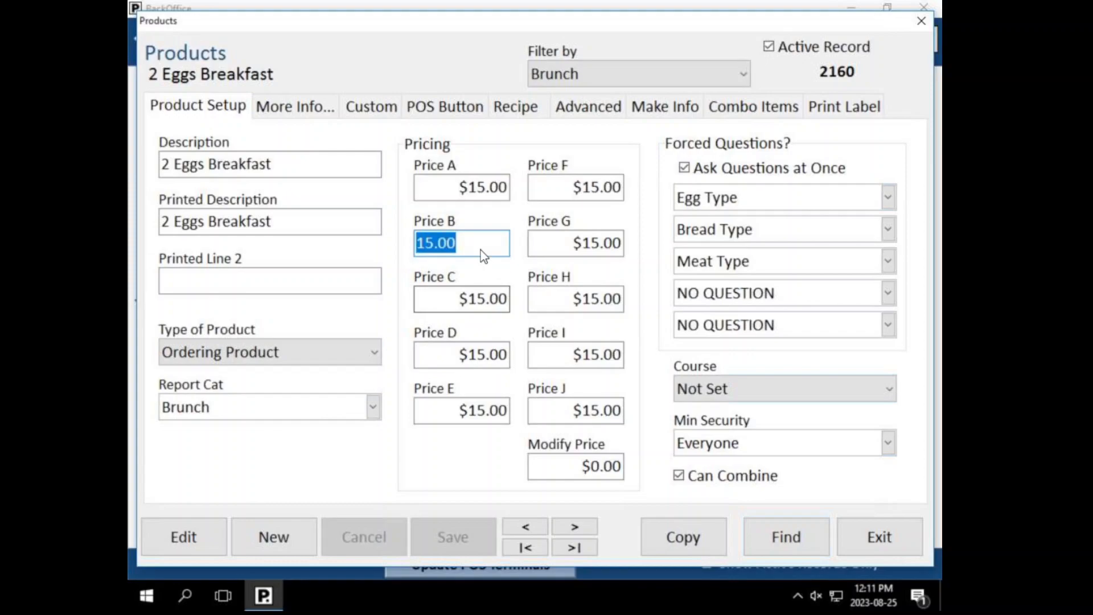
{"action": "left_click", "coordinate": [481, 195]}
{"action": "left_click_drag", "start_coordinate": [481, 196], "coordinate": [394, 188]}
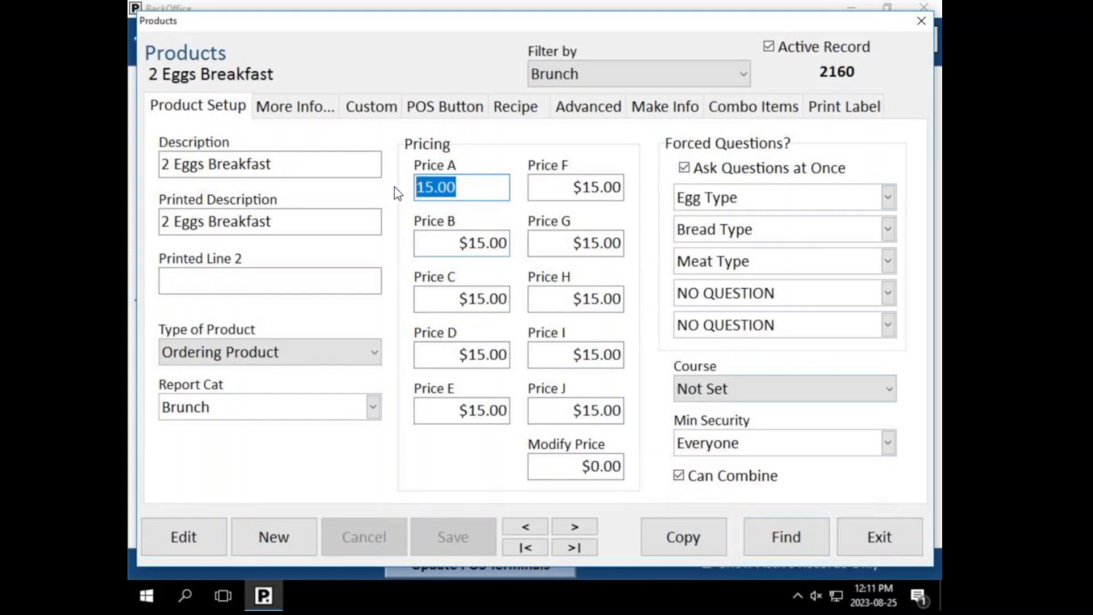
{"action": "left_click", "coordinate": [493, 246]}
{"action": "left_click_drag", "start_coordinate": [493, 246], "coordinate": [335, 259]}
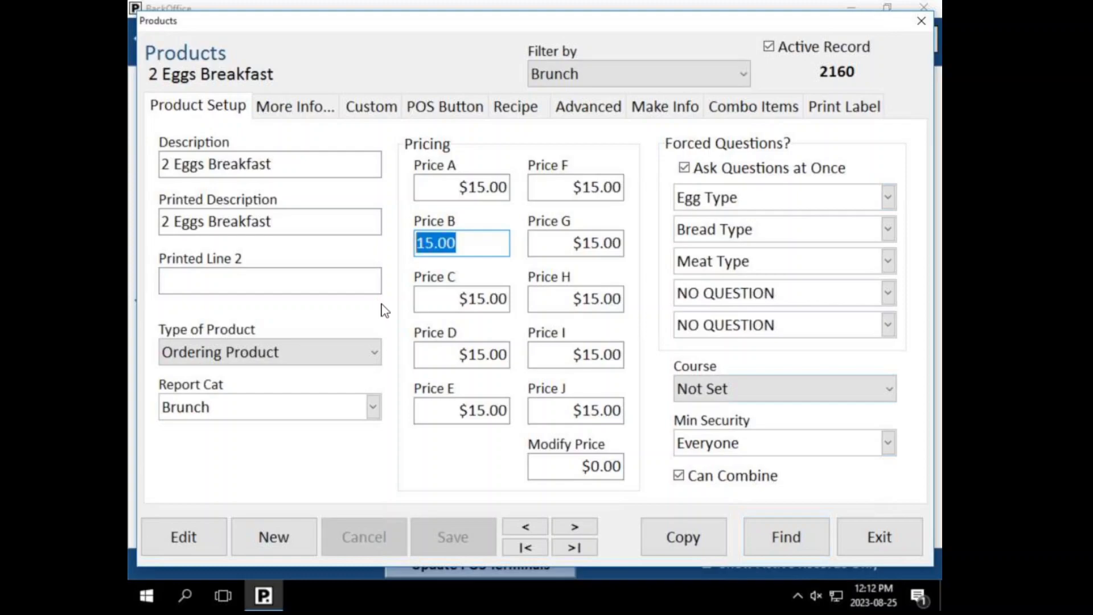
{"action": "left_click_drag", "start_coordinate": [480, 248], "coordinate": [392, 288]}
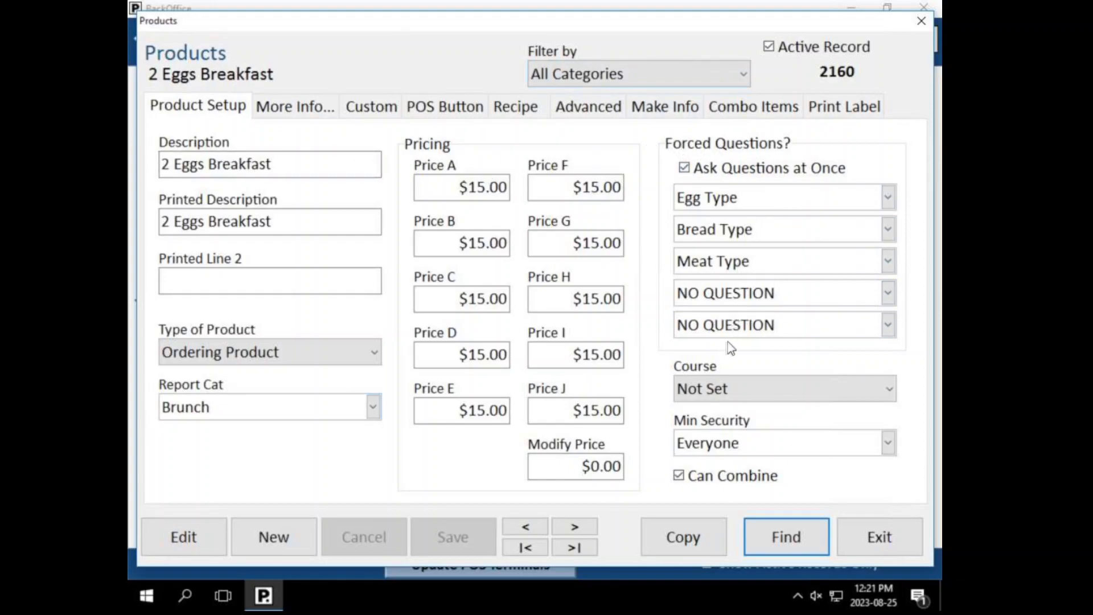
Step: Reselect Egg Type as the first forced question on 2 Eggs Breakfast
{"action": "left_click", "coordinate": [738, 202]}
{"action": "left_click", "coordinate": [662, 192]}
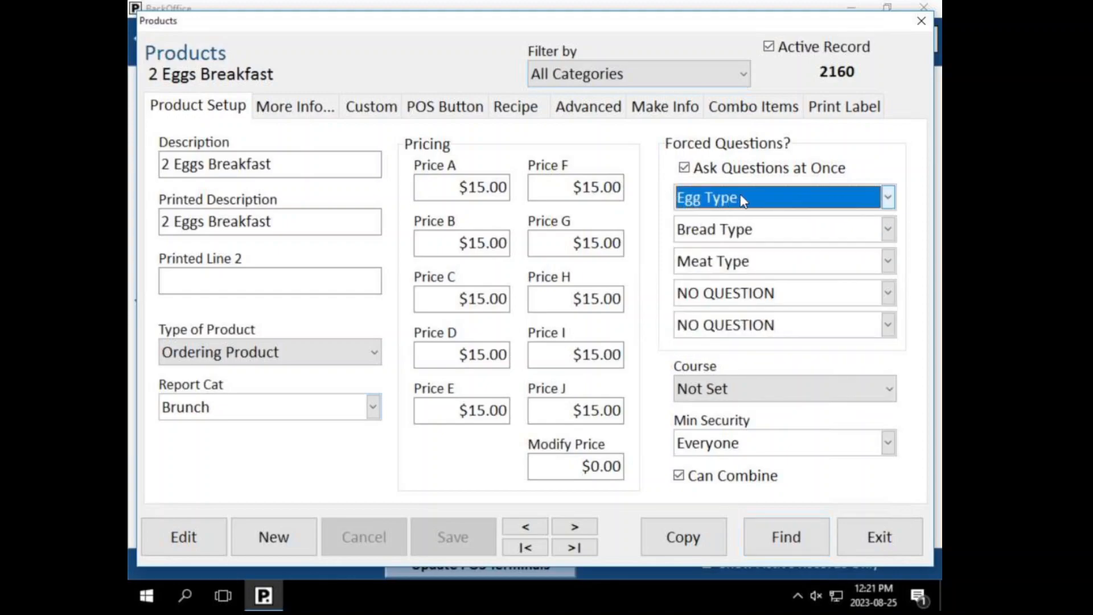
{"action": "left_click", "coordinate": [822, 200]}
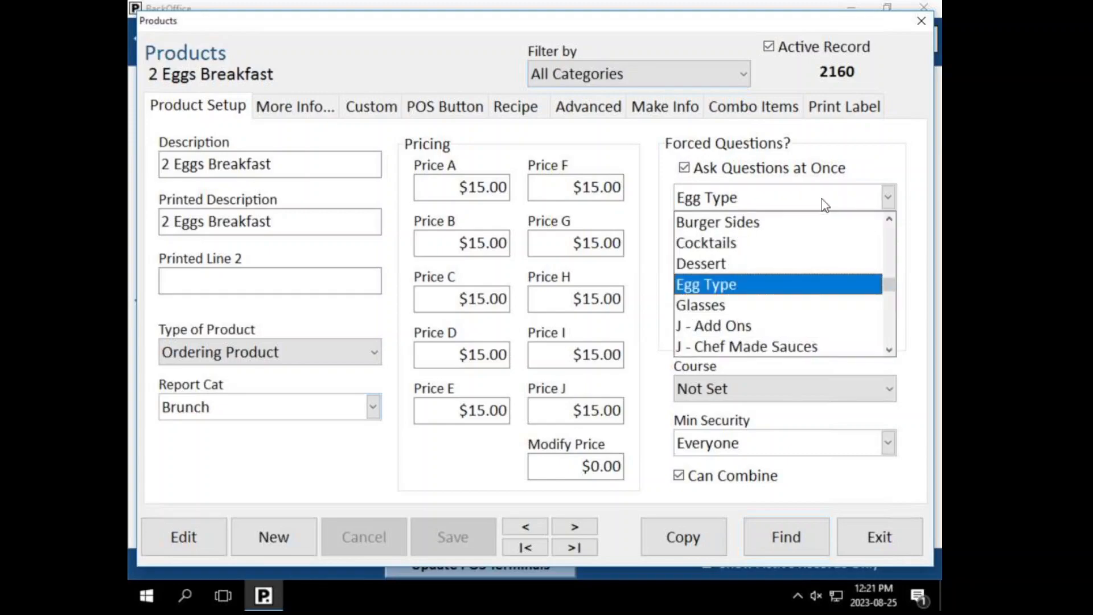
{"action": "left_click", "coordinate": [715, 285]}
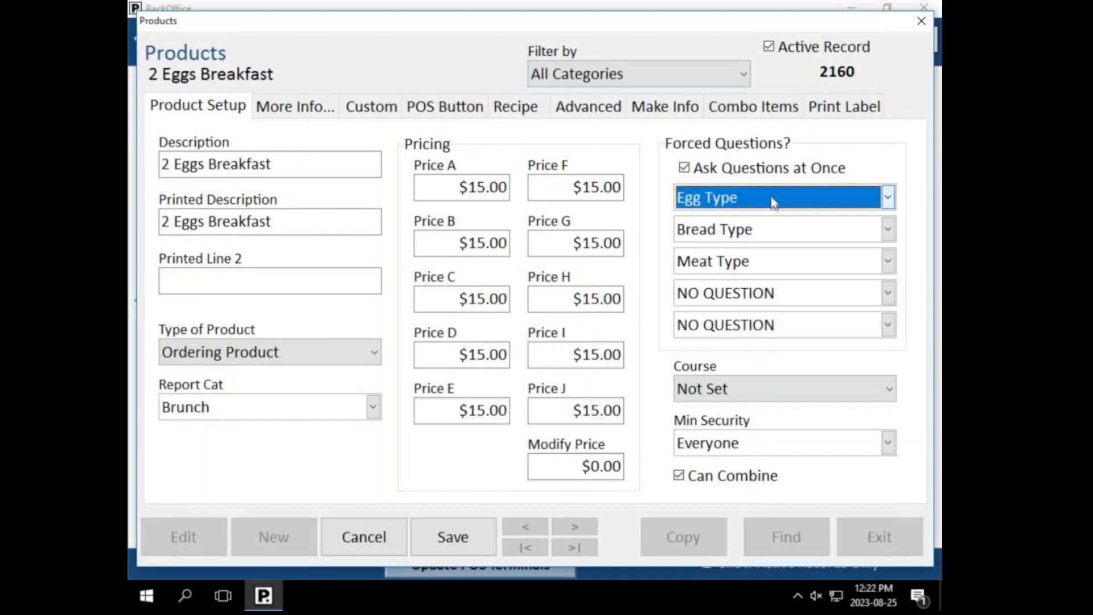
Step: Turn Ask Questions at Once off and save, then turn it back on and save again
{"action": "left_click", "coordinate": [700, 172]}
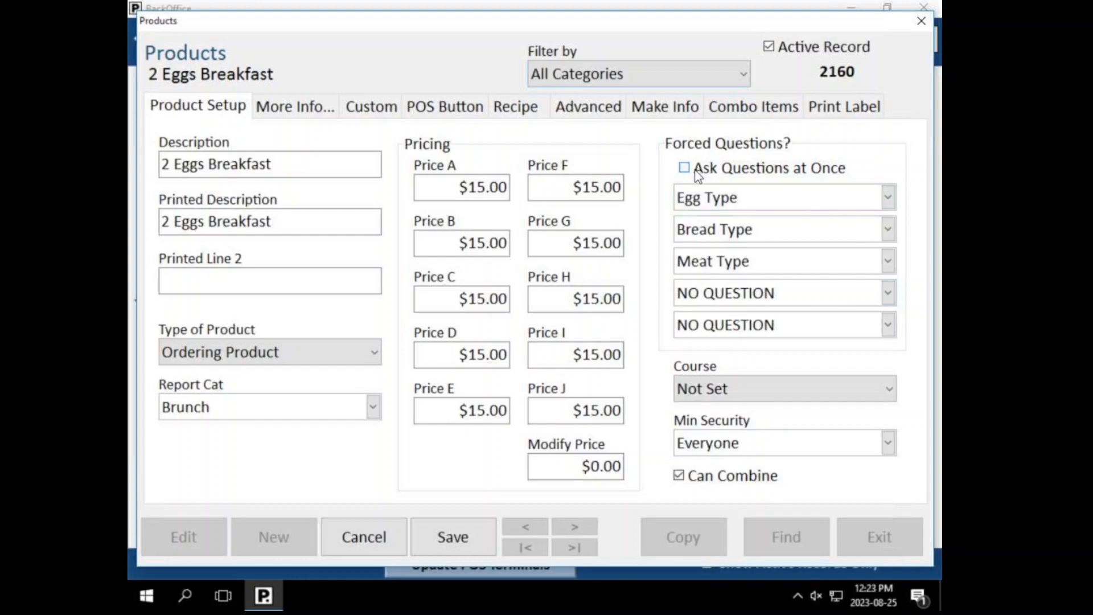
{"action": "left_click", "coordinate": [453, 538]}
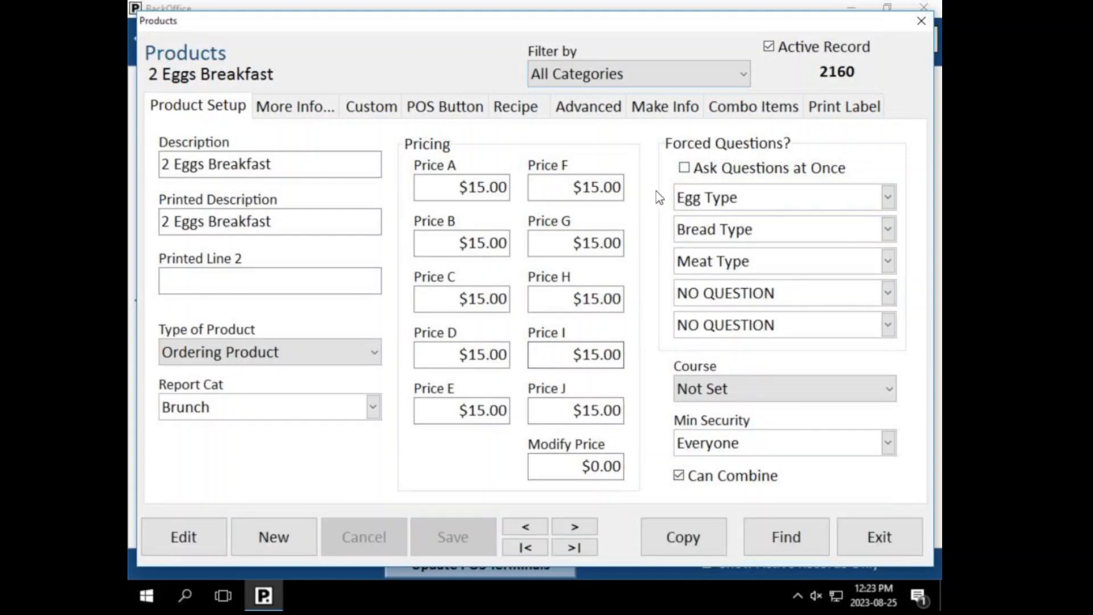
{"action": "left_click", "coordinate": [682, 169]}
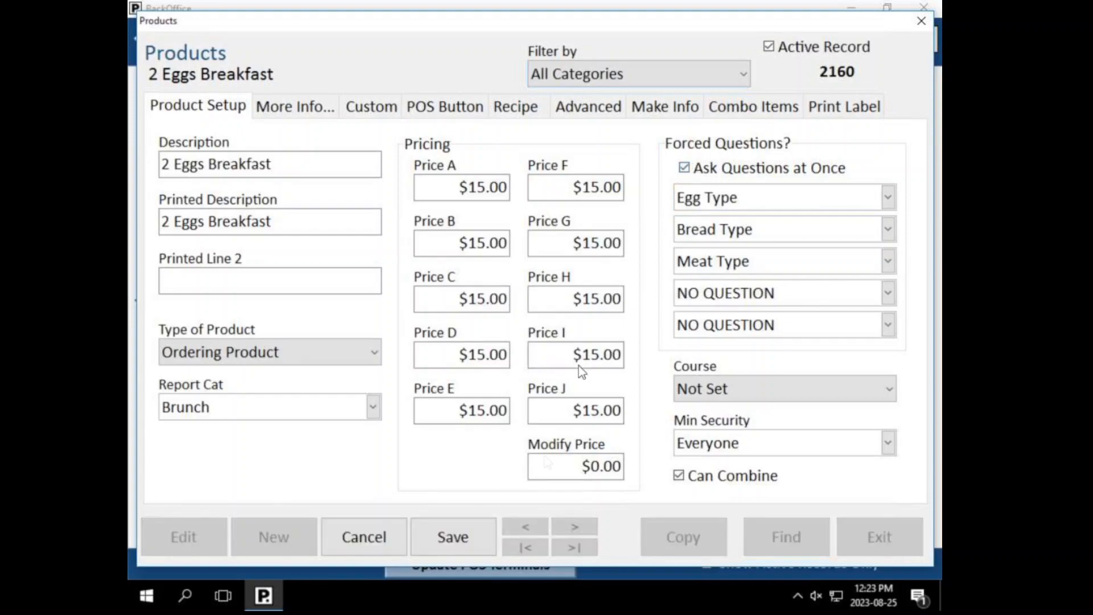
{"action": "left_click", "coordinate": [484, 538]}
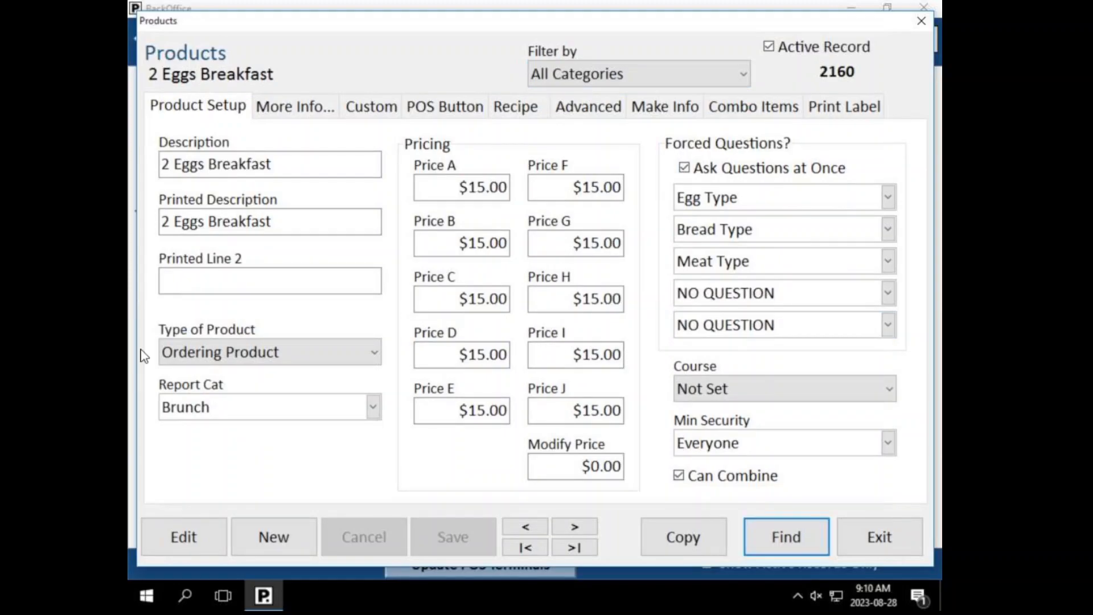
Step: Exit the Products dialog and open the Forced Questions editor at Add Sauces
{"action": "left_click", "coordinate": [880, 537]}
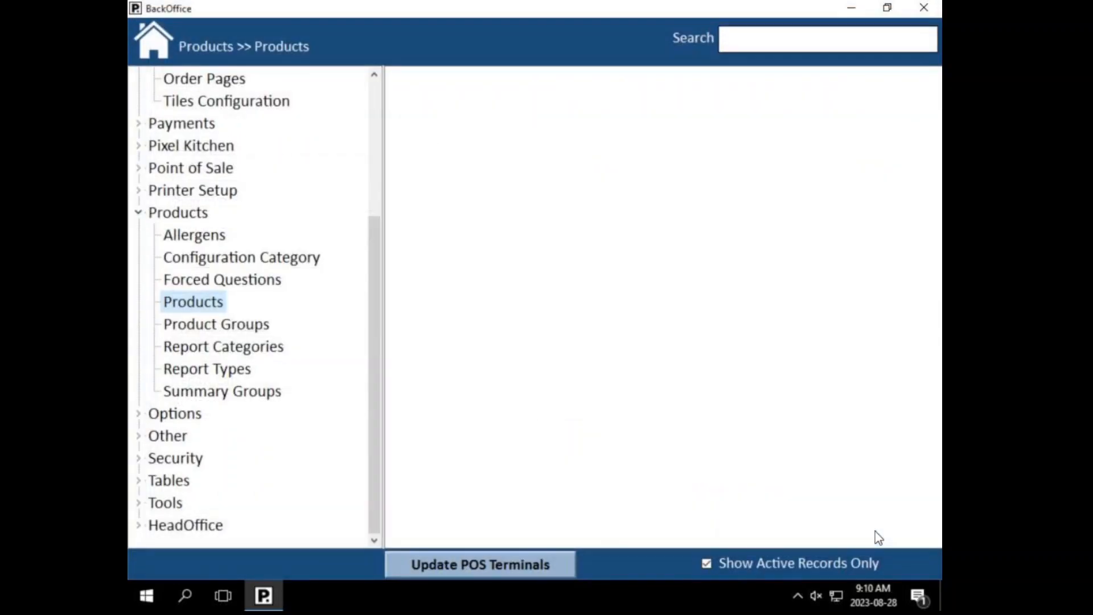
{"action": "scroll", "coordinate": [349, 374], "scroll_direction": "up", "scroll_amount": 2}
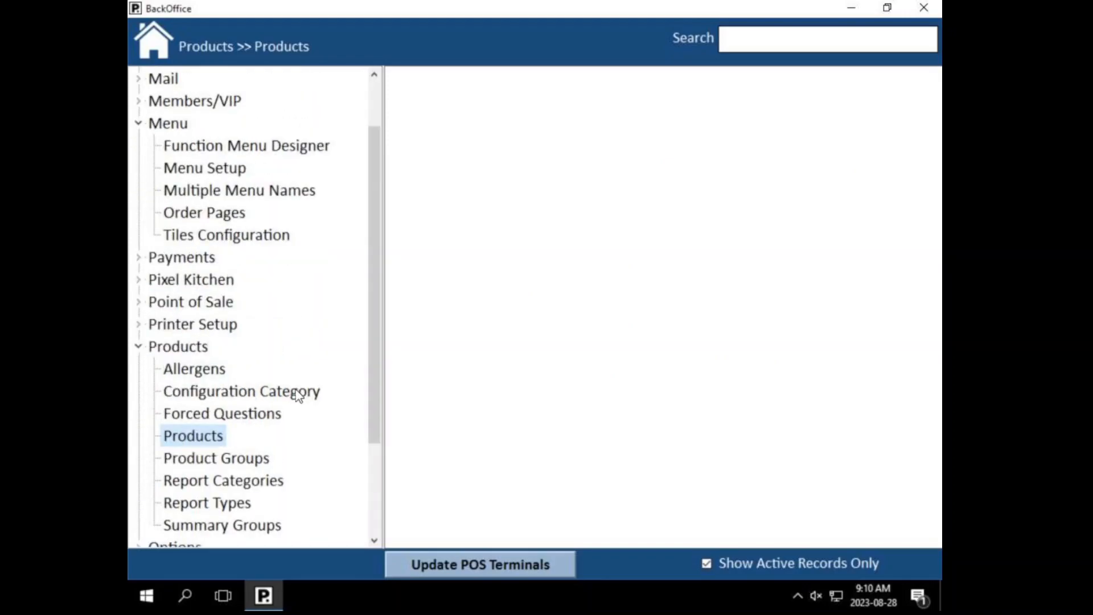
{"action": "scroll", "coordinate": [298, 395], "scroll_direction": "down", "scroll_amount": 1}
{"action": "double_click", "coordinate": [246, 349]}
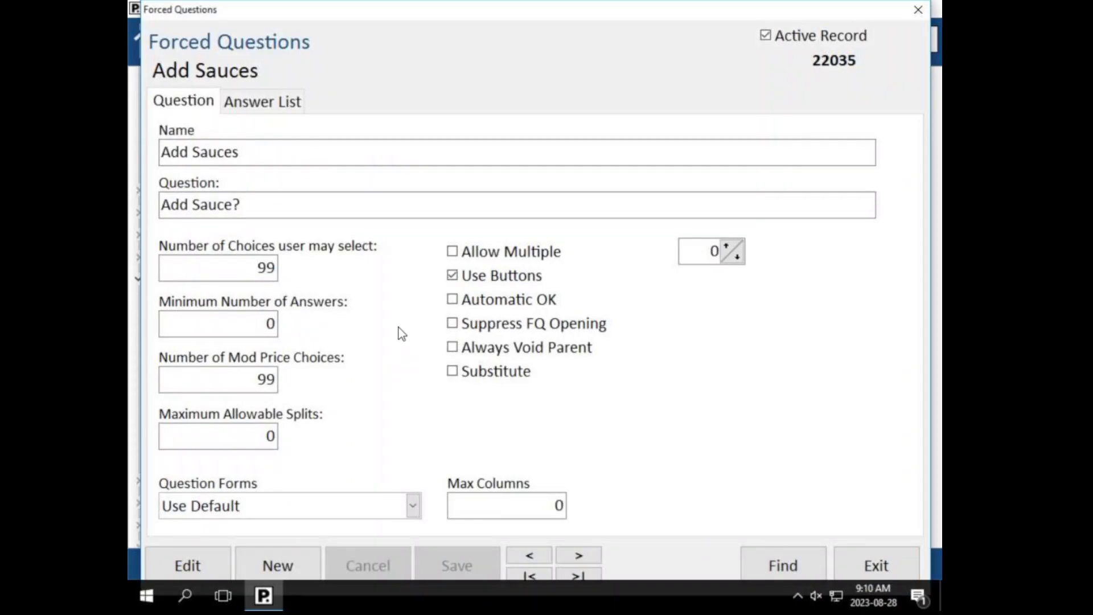
Step: Cancel a forced question search, then show the Add Sauces answer list
{"action": "left_click", "coordinate": [747, 557]}
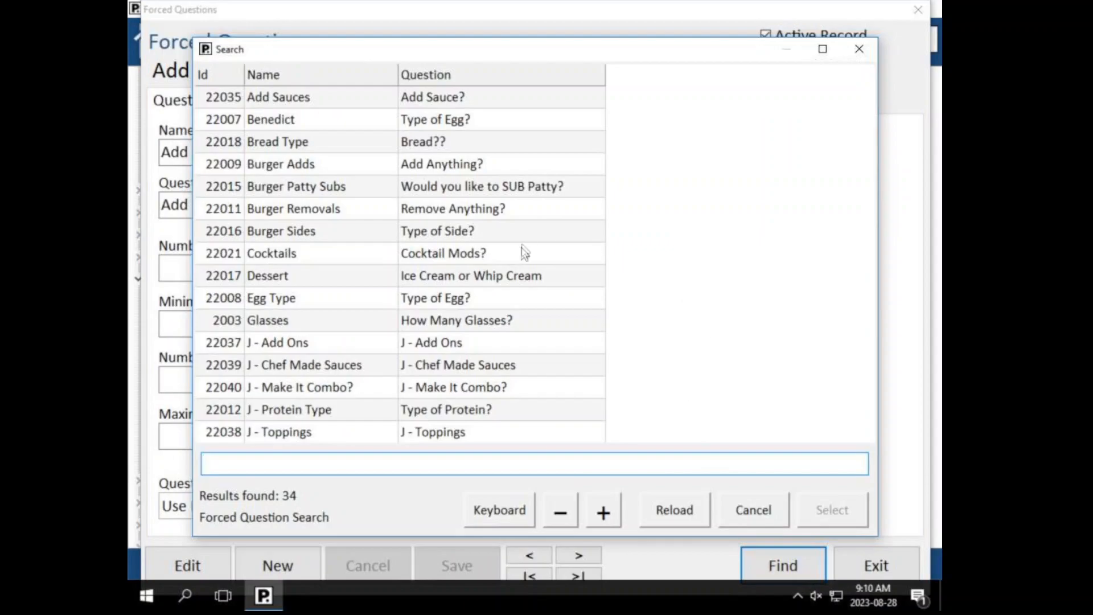
{"action": "left_click", "coordinate": [743, 507]}
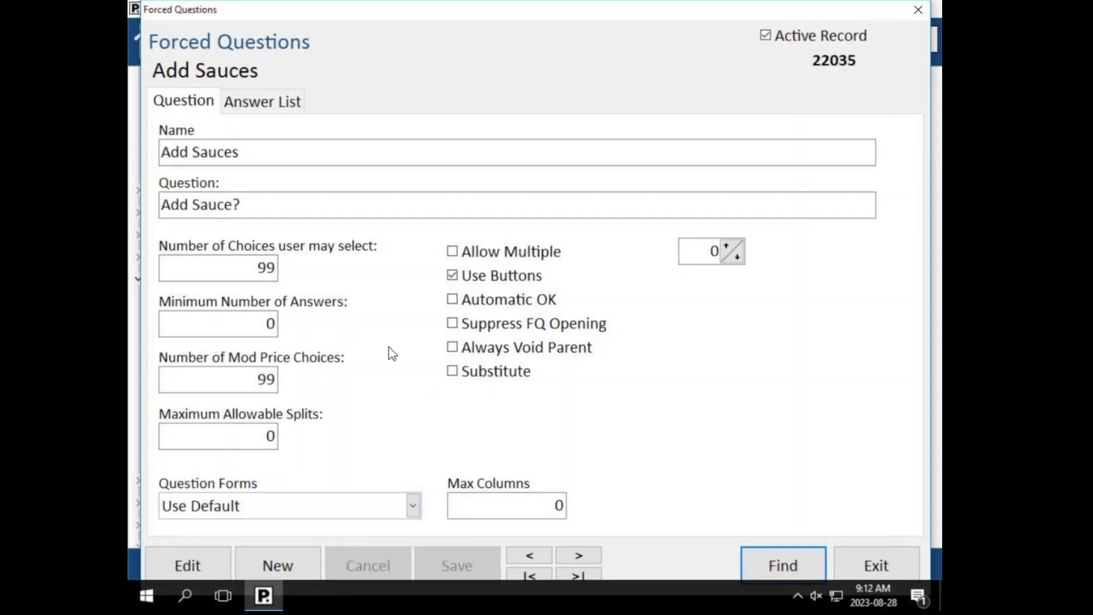
{"action": "left_click", "coordinate": [238, 111]}
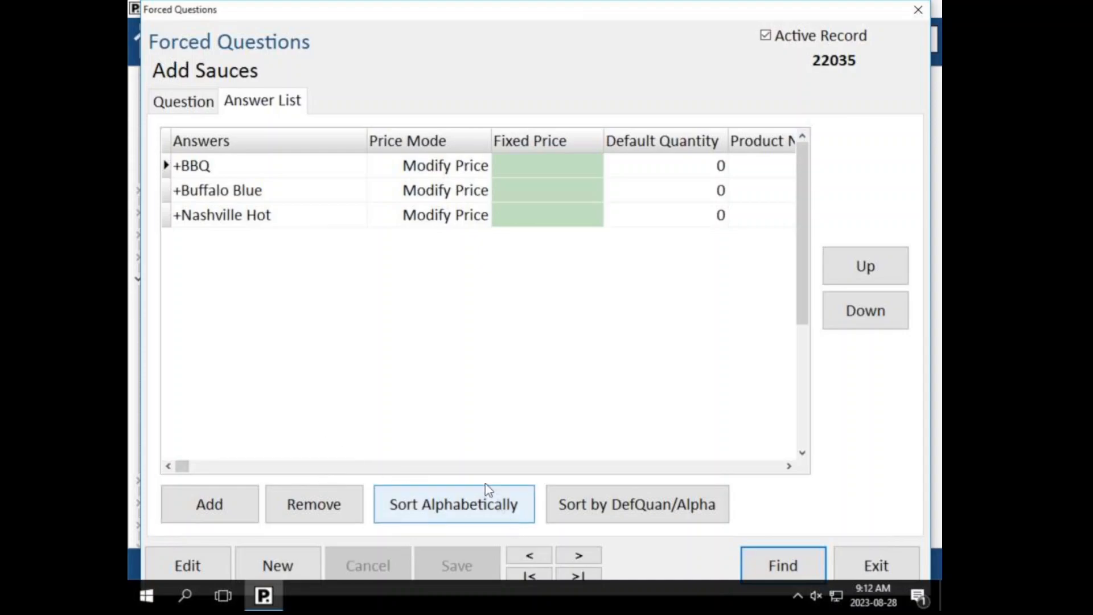
Step: Move +Nashville Hot up two places so it sits above +BBQ and +Buffalo Blue
{"action": "left_click", "coordinate": [228, 221]}
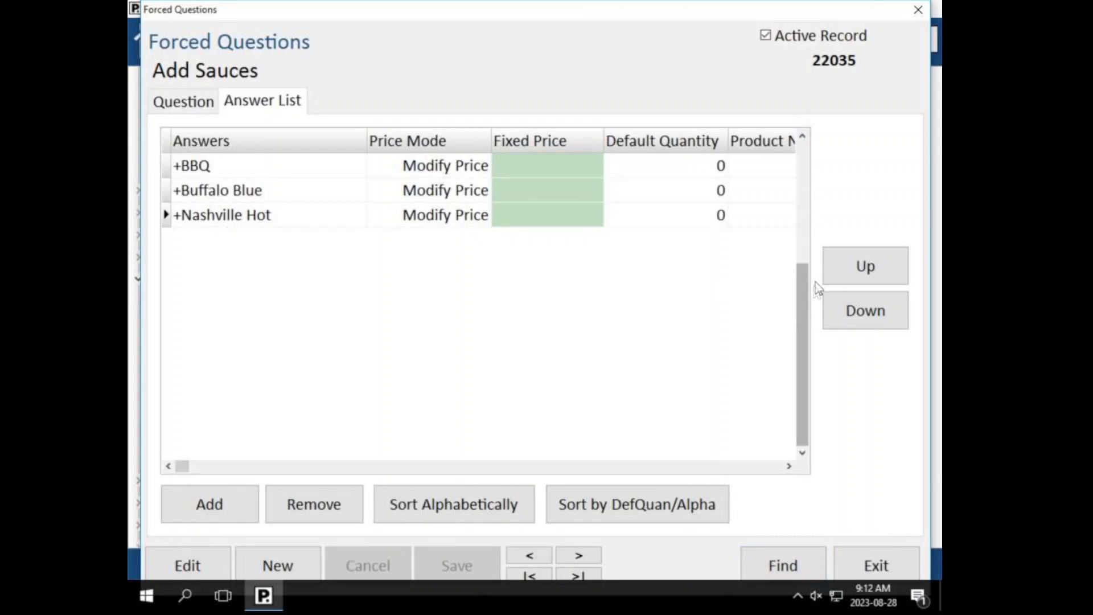
{"action": "left_click", "coordinate": [216, 221]}
{"action": "left_click", "coordinate": [859, 268]}
{"action": "left_click", "coordinate": [865, 268]}
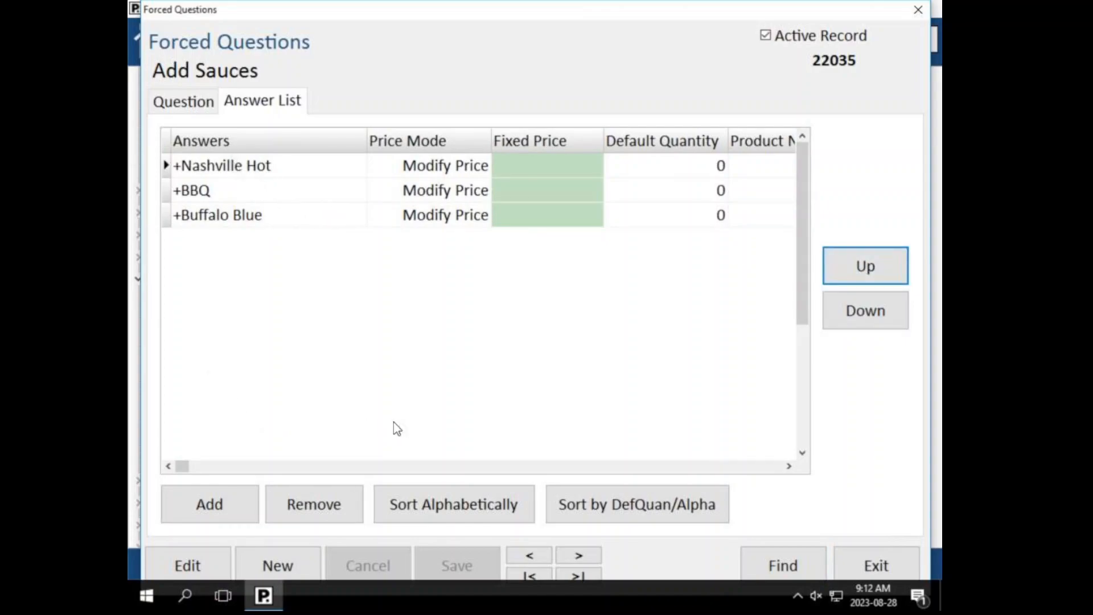
{"action": "left_click", "coordinate": [226, 523]}
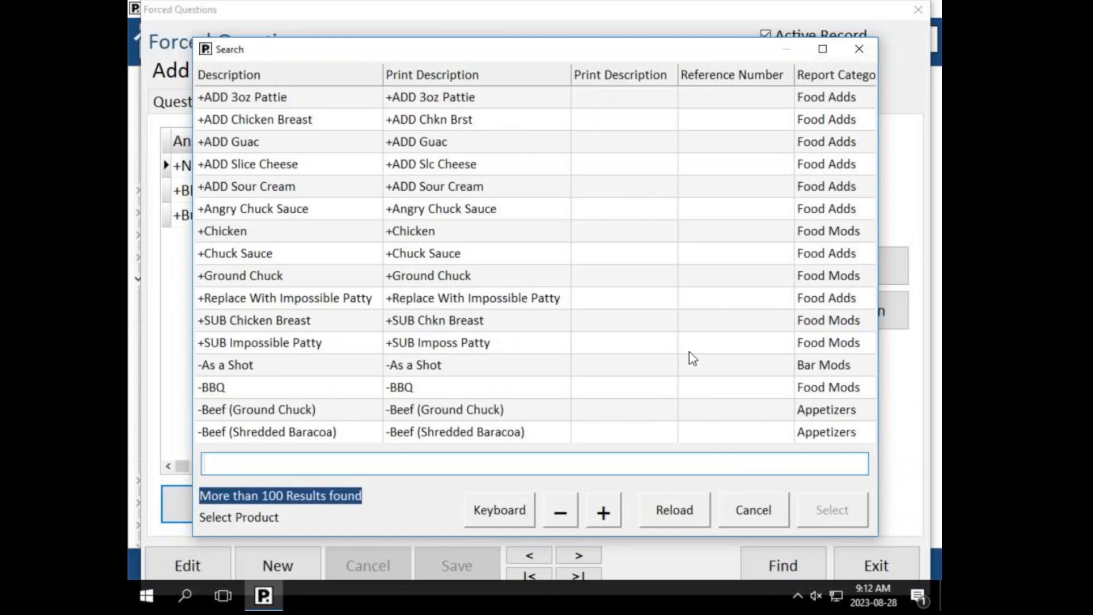
{"action": "left_click", "coordinate": [751, 506]}
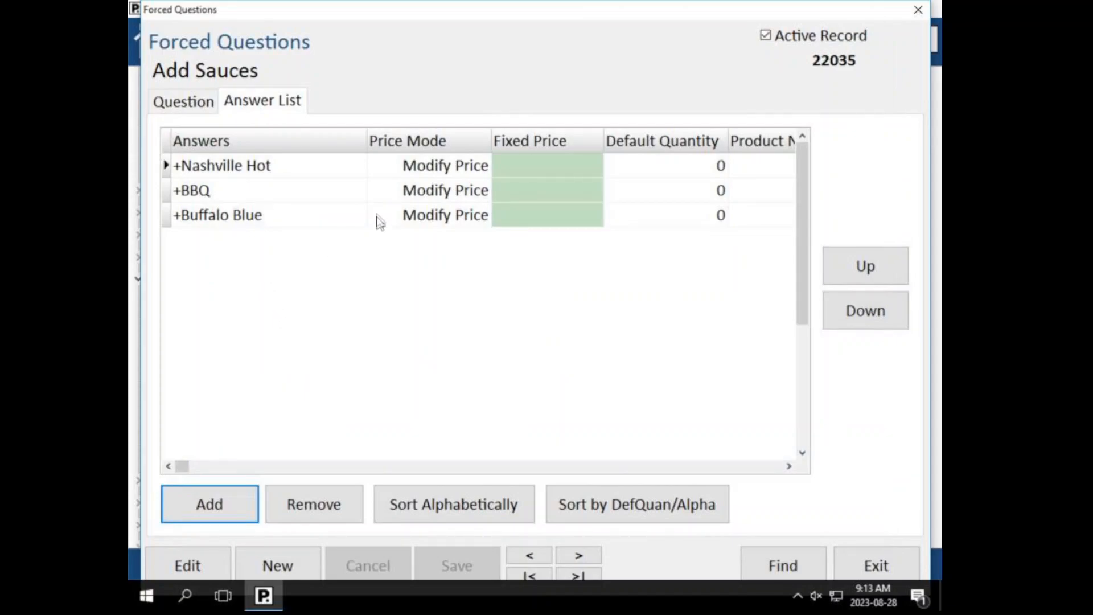
Step: Change +Nashville Hot's price mode from Modify Price to Price A
{"action": "left_click", "coordinate": [462, 173]}
{"action": "left_click", "coordinate": [399, 171]}
{"action": "left_click", "coordinate": [483, 166]}
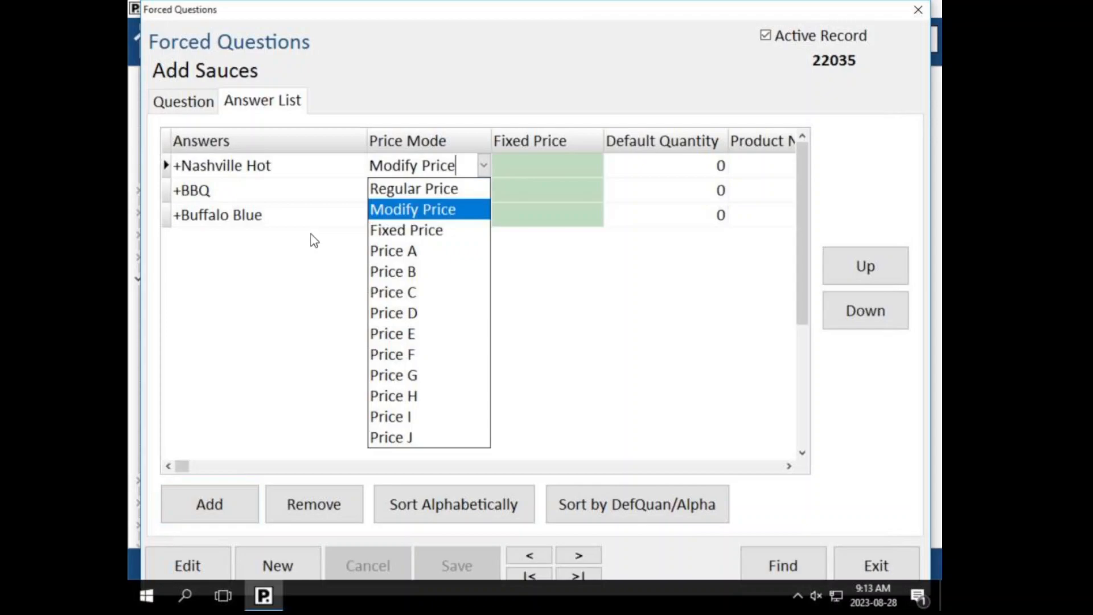
{"action": "left_click", "coordinate": [387, 256]}
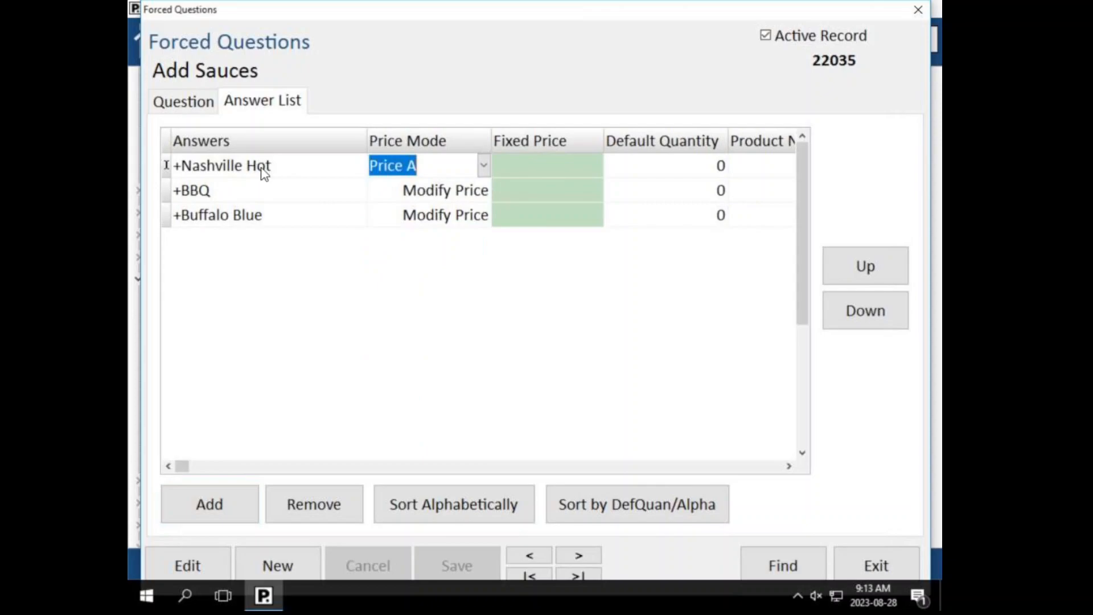
{"action": "left_click", "coordinate": [312, 176]}
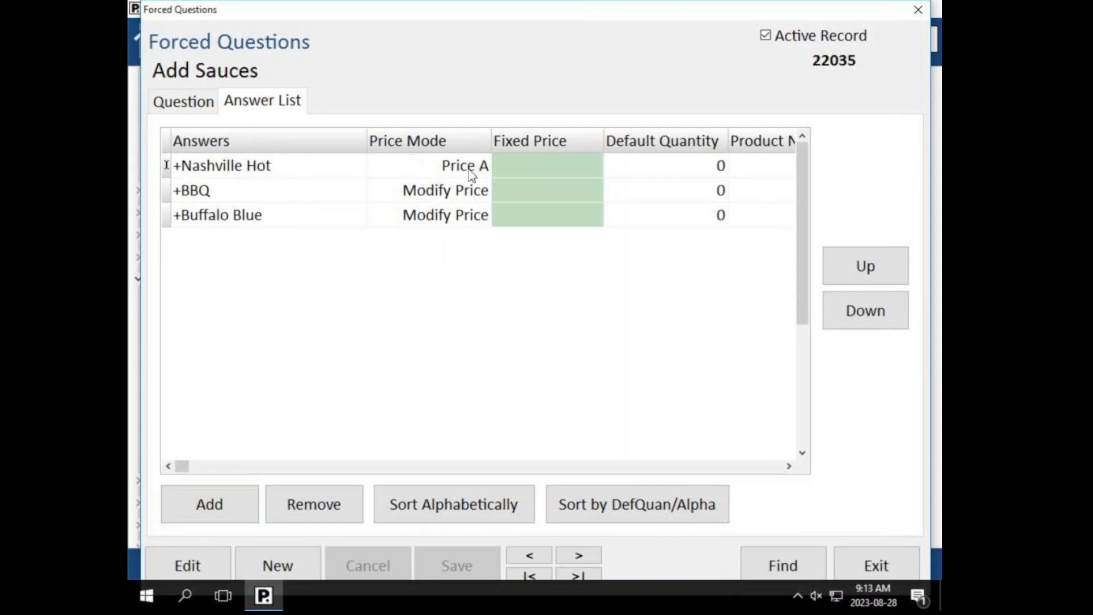
{"action": "left_click", "coordinate": [487, 163]}
{"action": "left_click", "coordinate": [484, 166]}
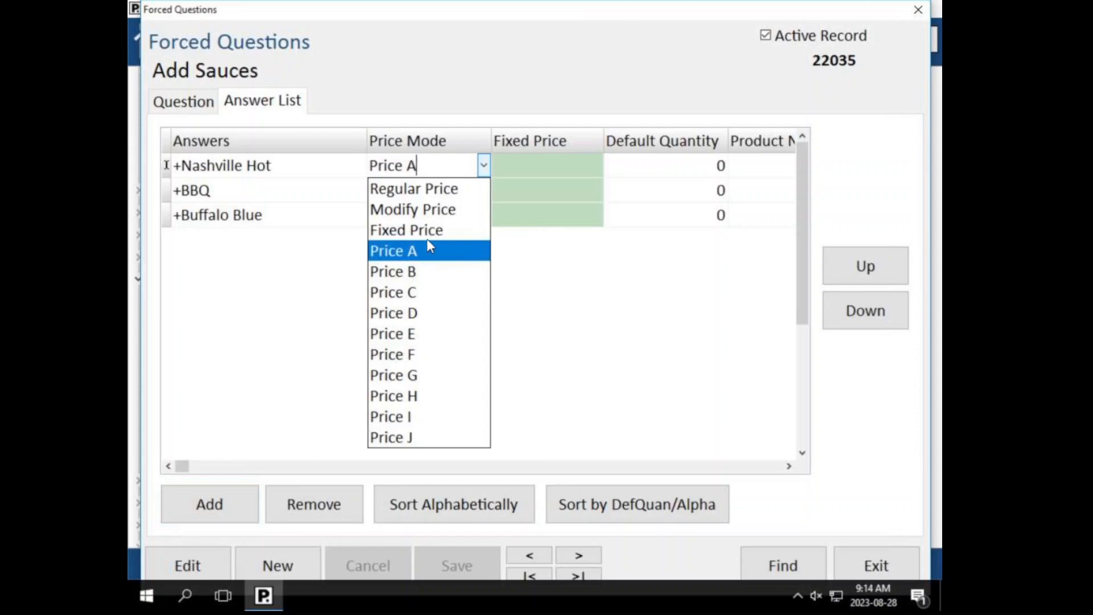
Step: Switch +Nashville Hot to a fixed price of $0.00
{"action": "left_click", "coordinate": [438, 251]}
{"action": "left_click", "coordinate": [476, 164]}
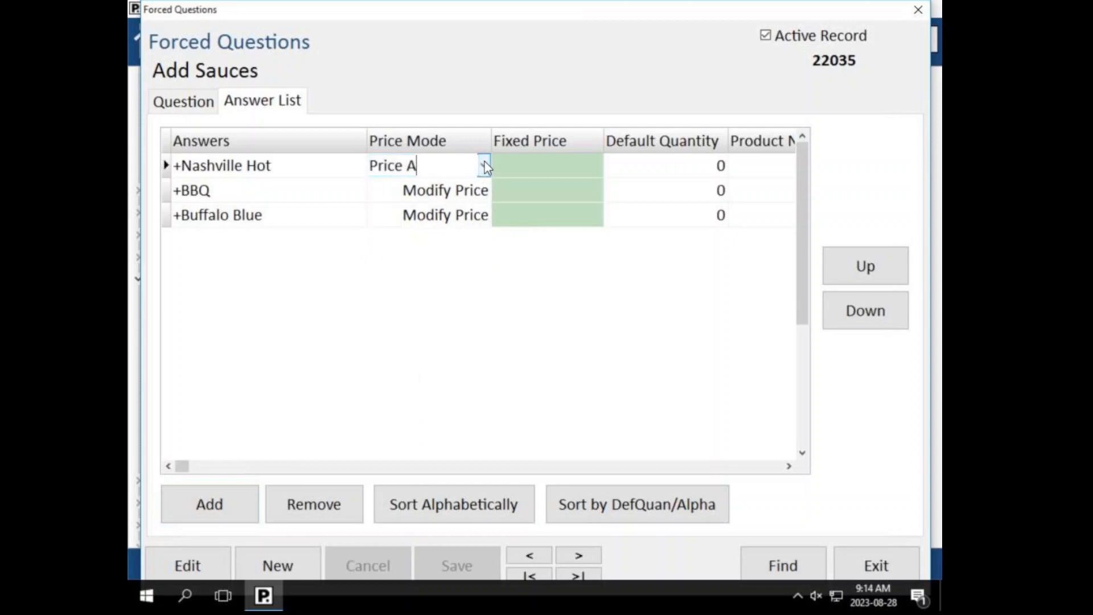
{"action": "left_click", "coordinate": [483, 165]}
{"action": "left_click", "coordinate": [418, 230]}
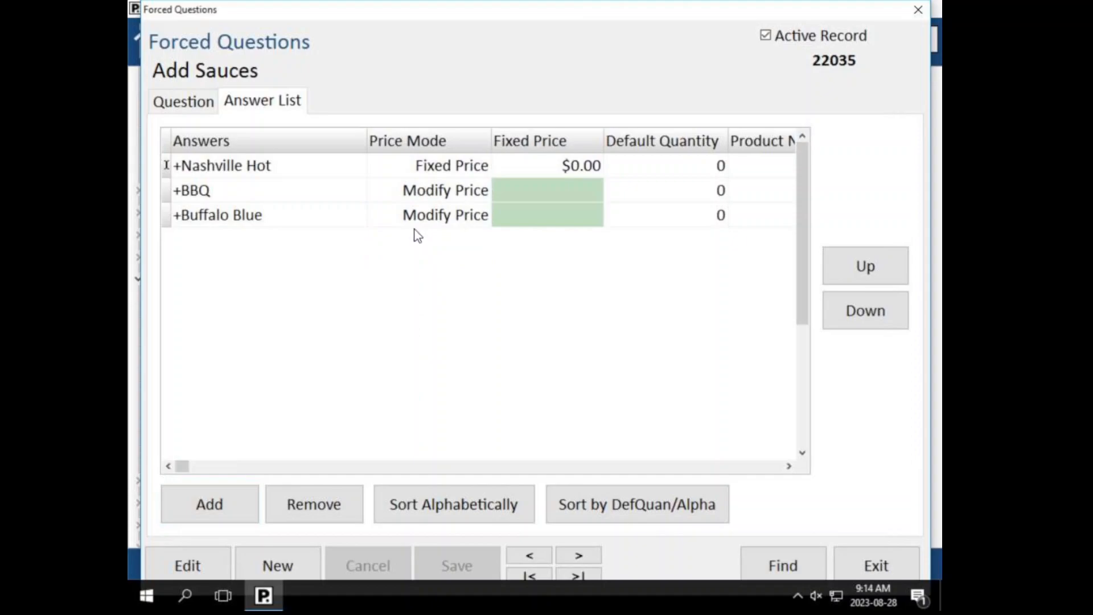
{"action": "left_click", "coordinate": [560, 173]}
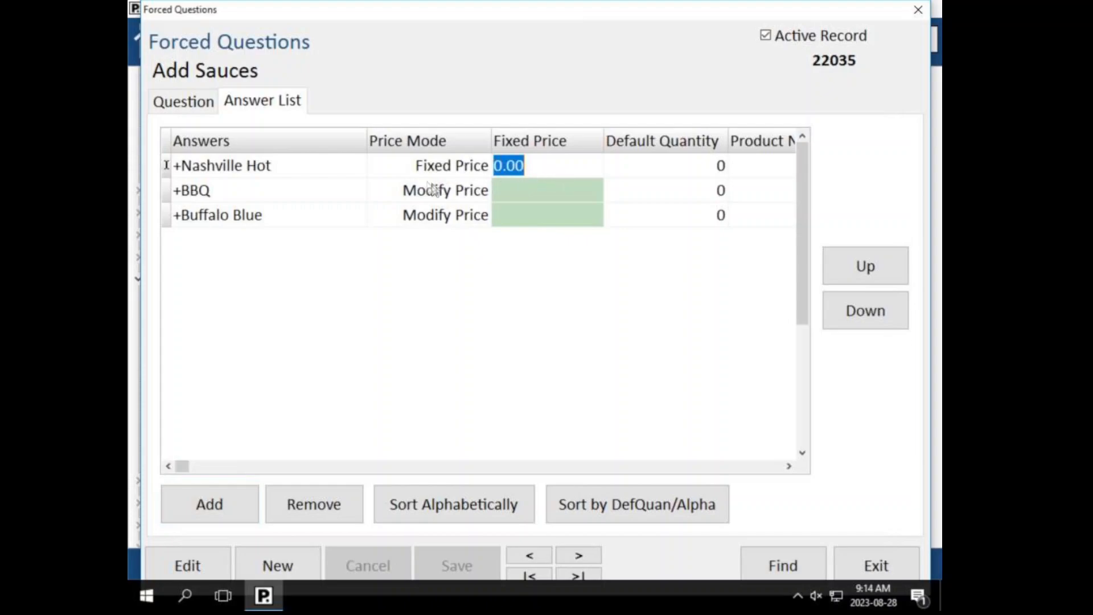
{"action": "left_click", "coordinate": [278, 172]}
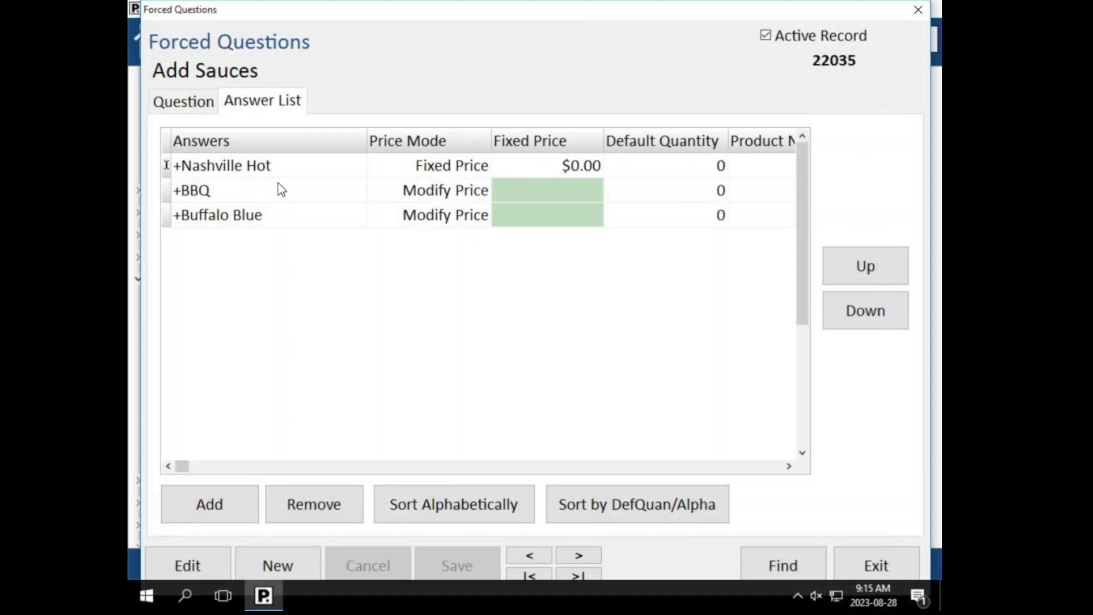
Step: Set +Nashville Hot back to Modify Price, then cancel adding a product answer
{"action": "left_click", "coordinate": [487, 166]}
{"action": "left_click", "coordinate": [484, 165]}
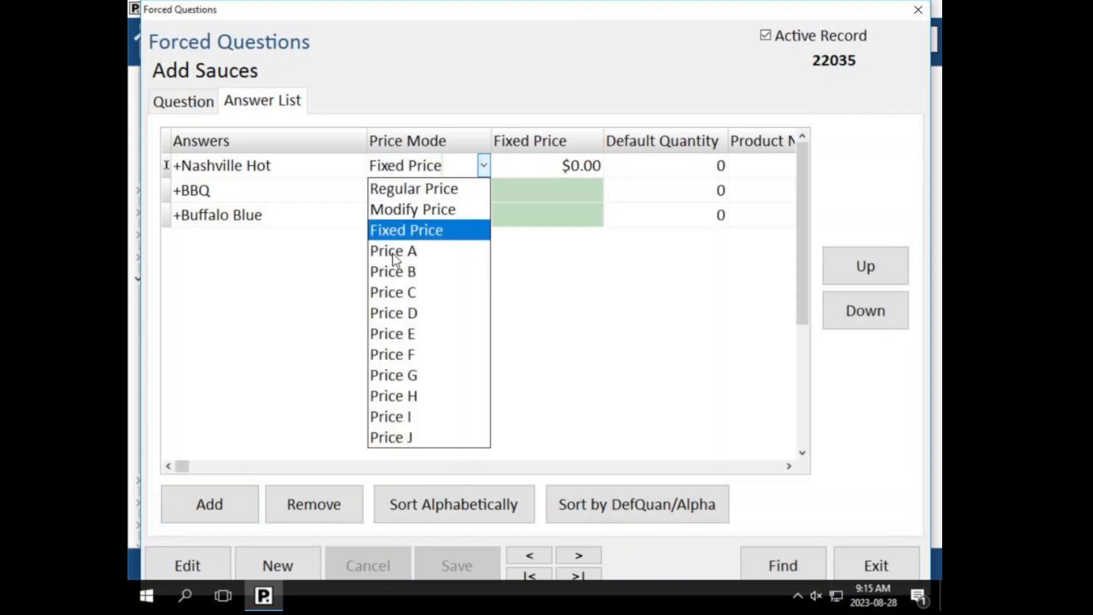
{"action": "left_click", "coordinate": [411, 228]}
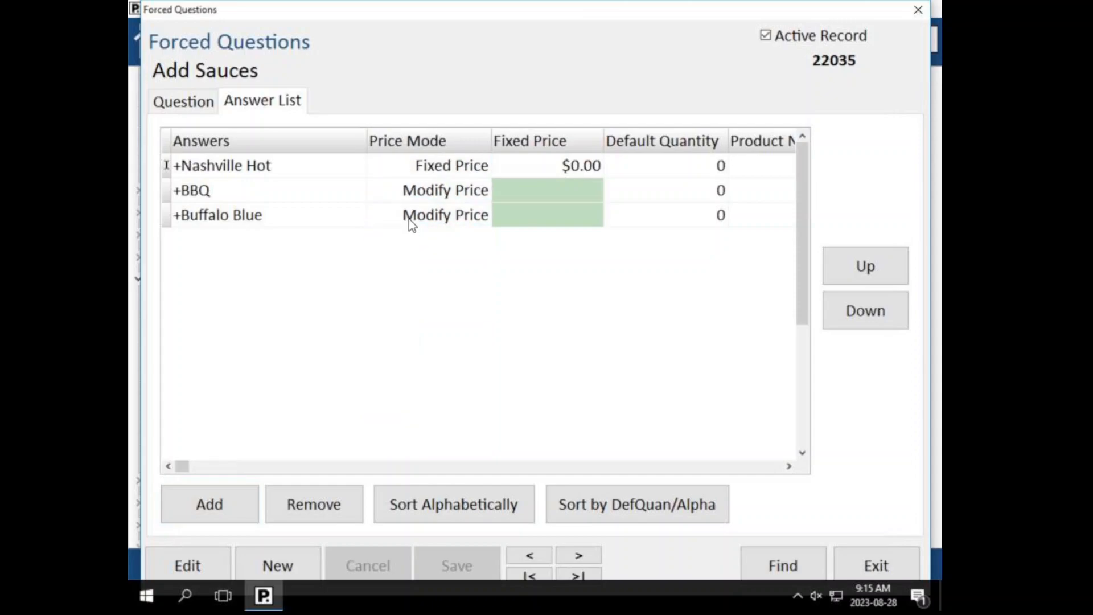
{"action": "left_click", "coordinate": [483, 166]}
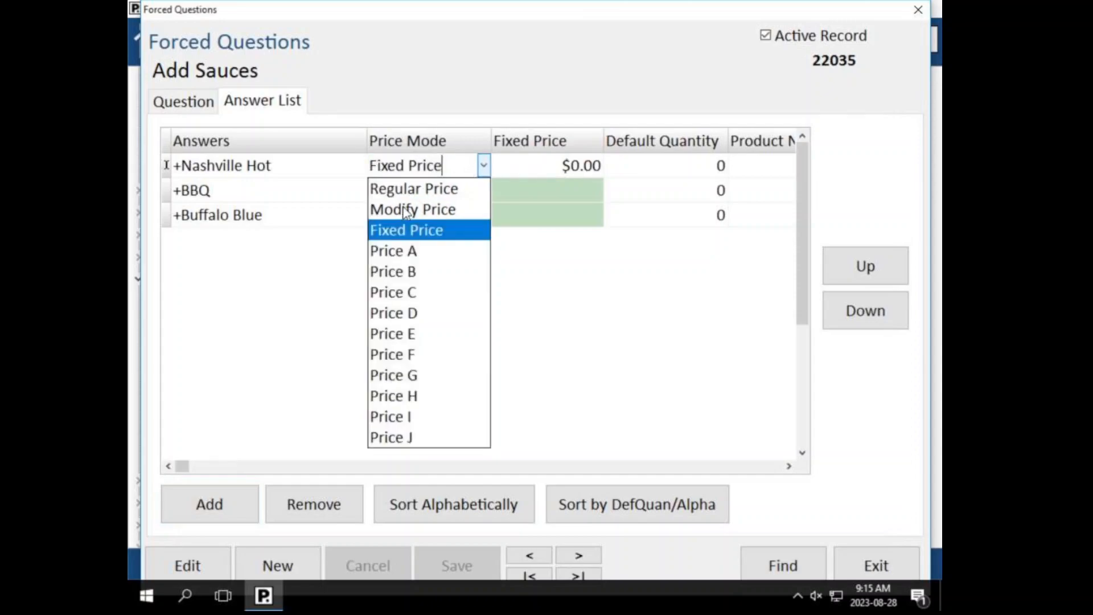
{"action": "left_click", "coordinate": [407, 208]}
{"action": "left_click", "coordinate": [408, 201]}
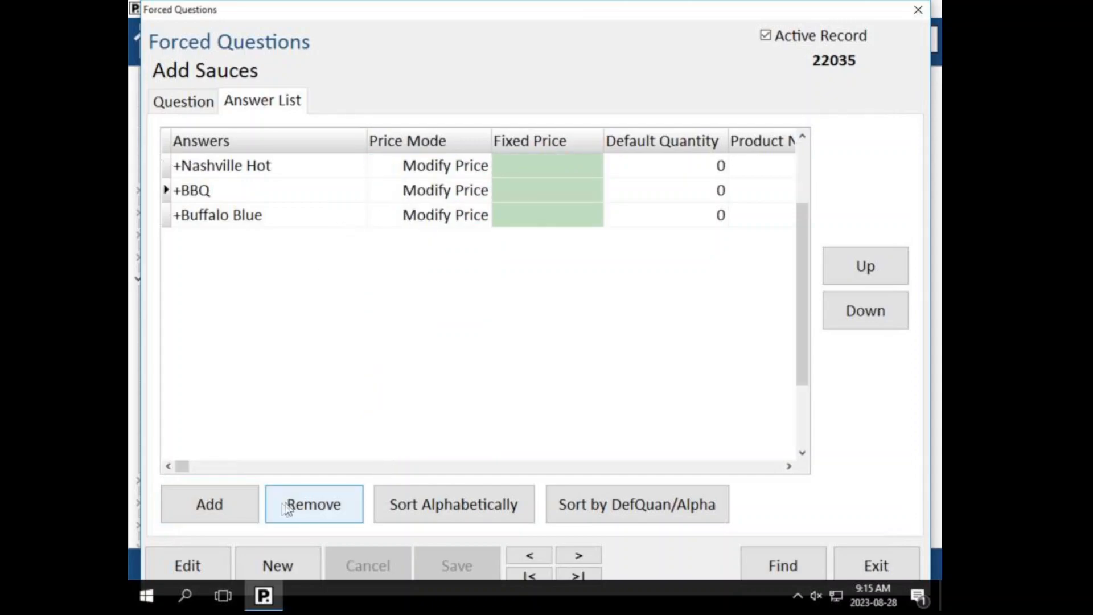
{"action": "left_click", "coordinate": [200, 509]}
{"action": "left_click", "coordinate": [766, 510]}
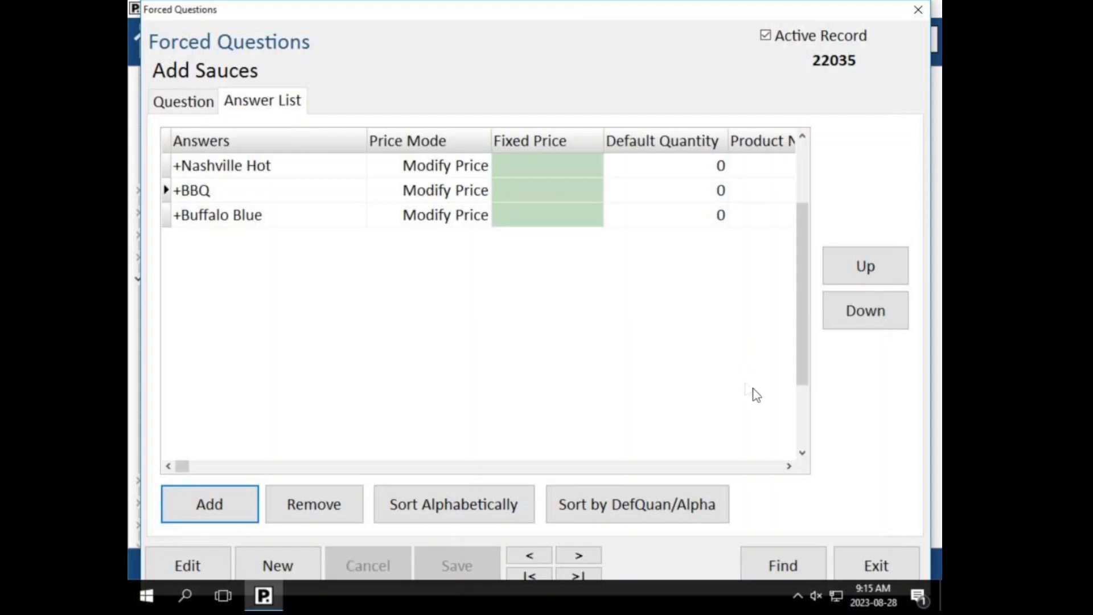
Step: Start a new product '>Test' of type Option in the Food Mods report category
{"action": "left_click", "coordinate": [867, 565]}
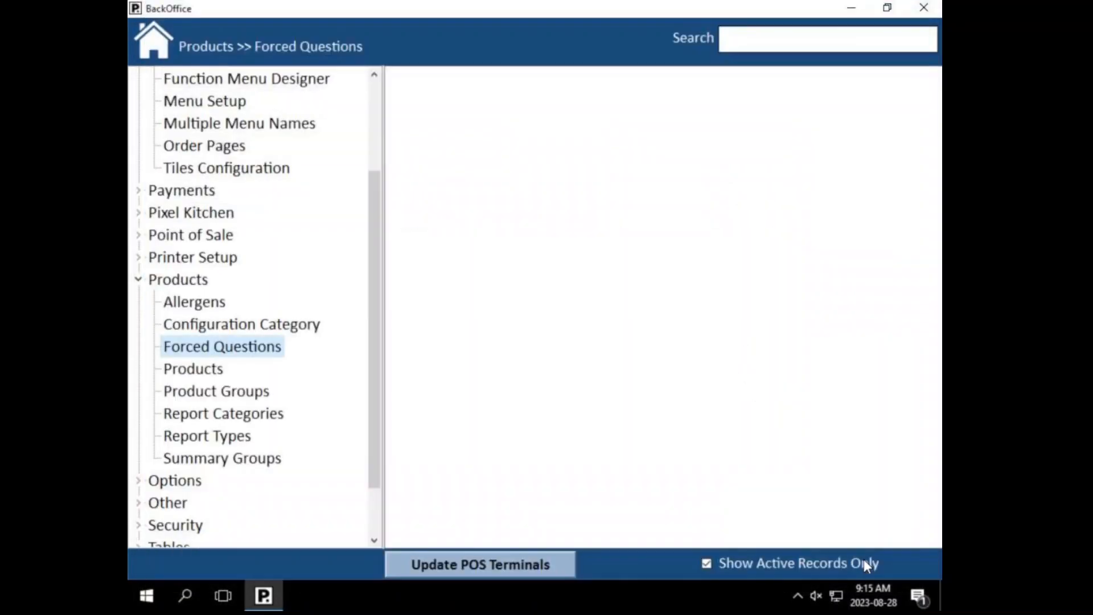
{"action": "left_click", "coordinate": [190, 370]}
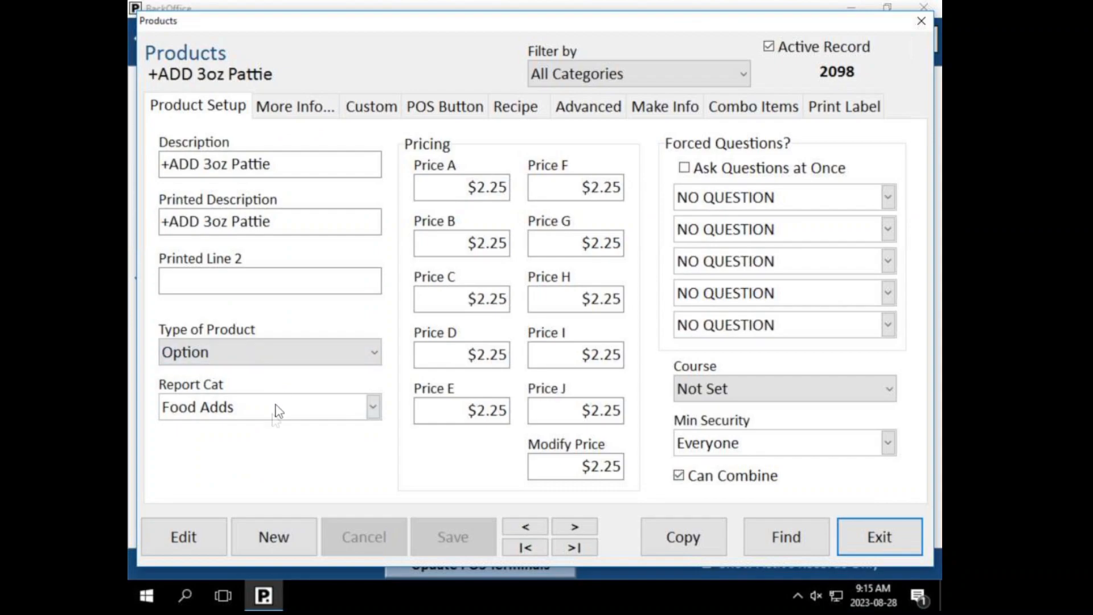
{"action": "left_click", "coordinate": [266, 542]}
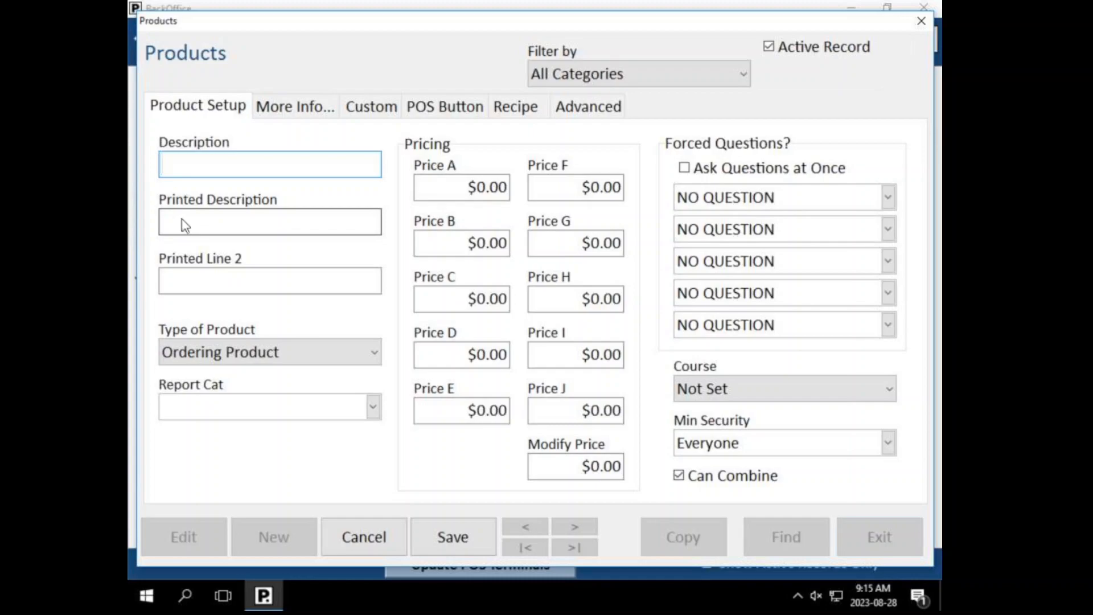
{"action": "type", "text": ">Test"}
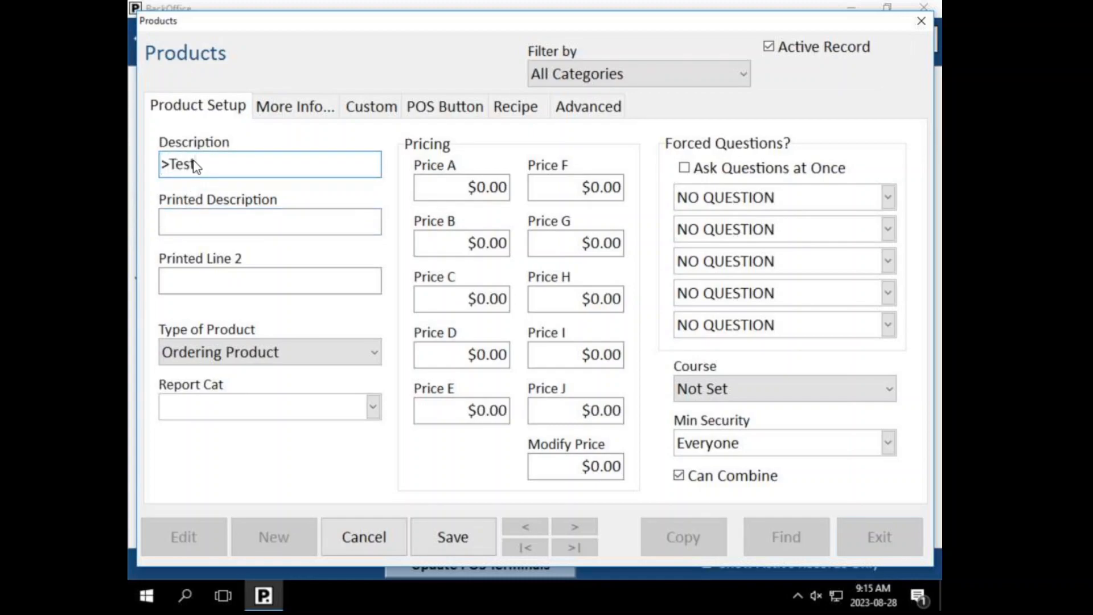
{"action": "key", "text": "Tab"}
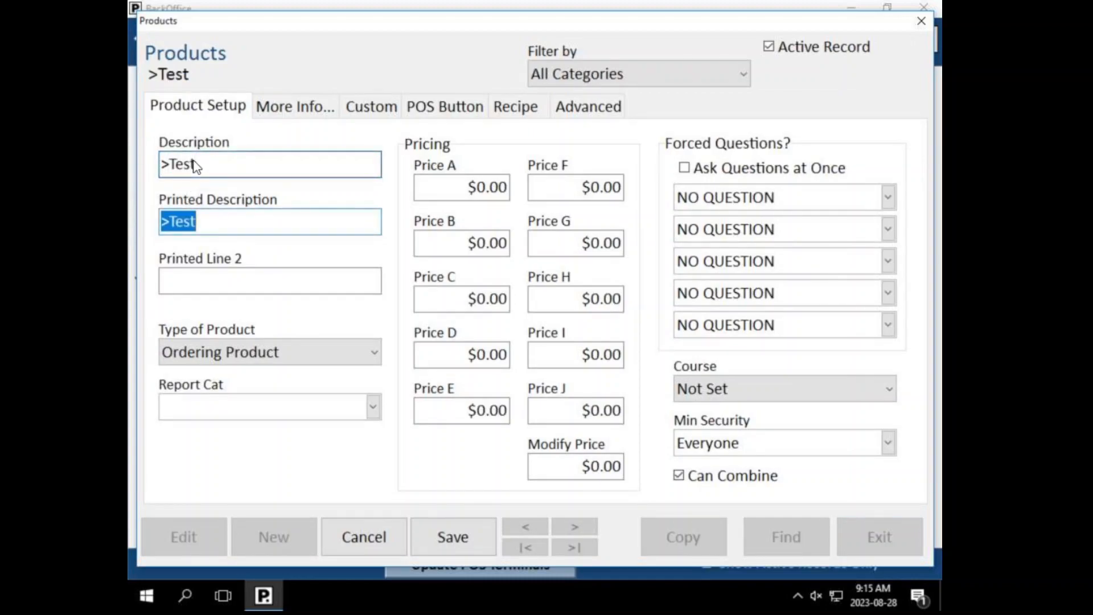
{"action": "left_click", "coordinate": [265, 353]}
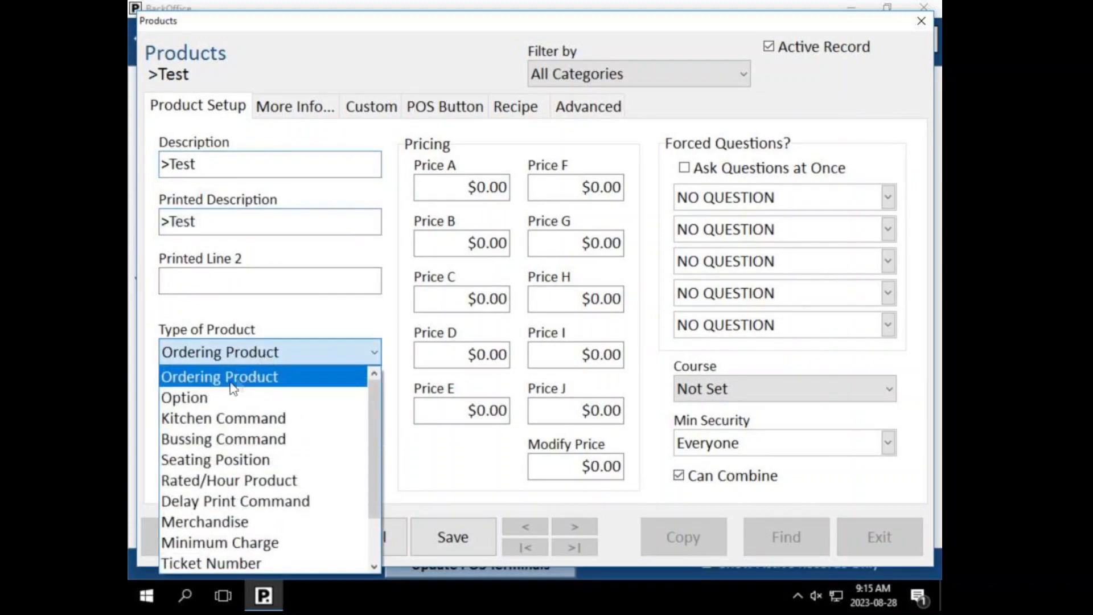
{"action": "left_click", "coordinate": [216, 402]}
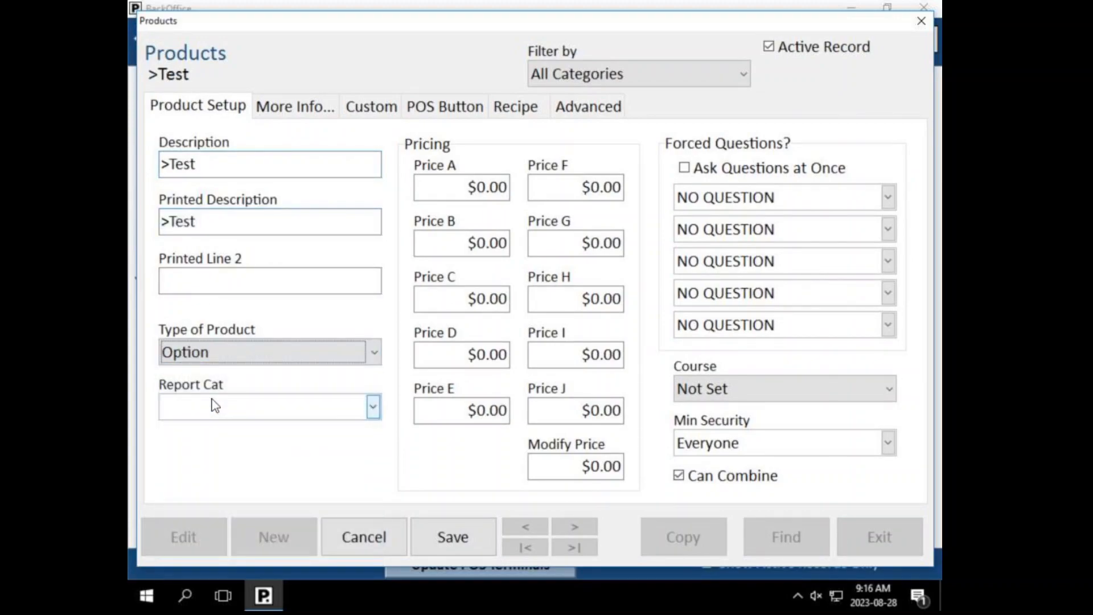
{"action": "left_click", "coordinate": [204, 413]}
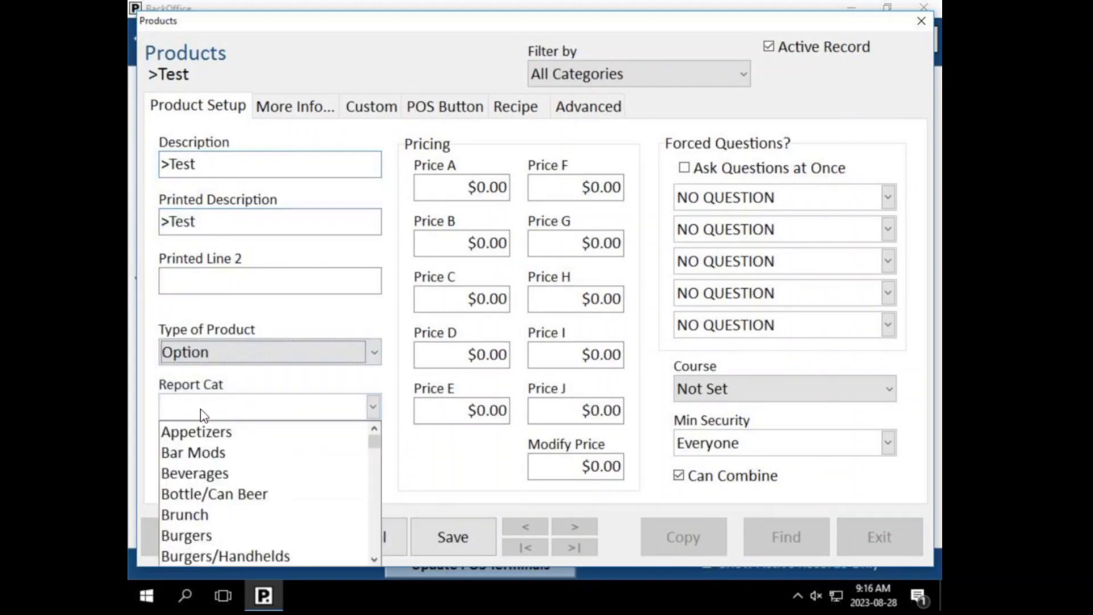
{"action": "left_click", "coordinate": [377, 464]}
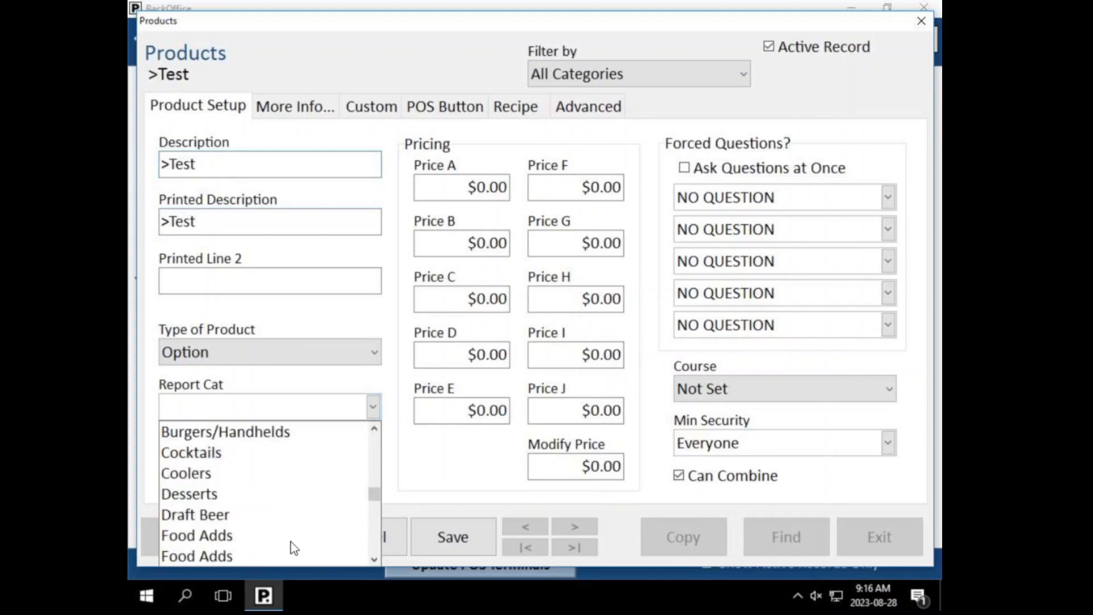
{"action": "left_click", "coordinate": [374, 560]}
{"action": "left_click", "coordinate": [374, 559]}
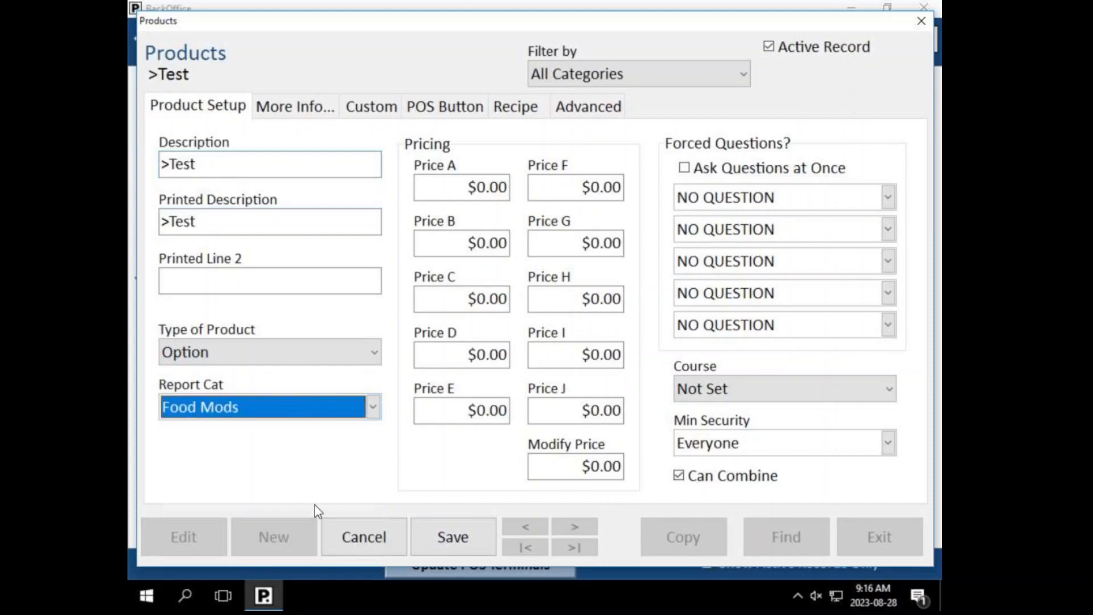
Step: Leave the >Test prices at $0.00, save the product and close the editor
{"action": "left_click", "coordinate": [484, 196]}
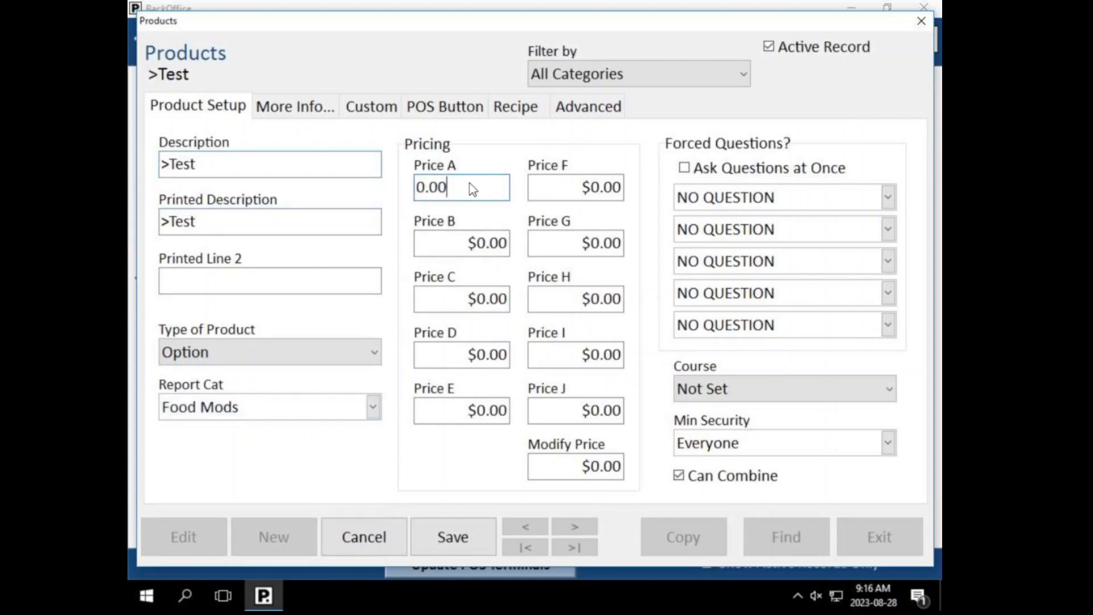
{"action": "left_click", "coordinate": [595, 464]}
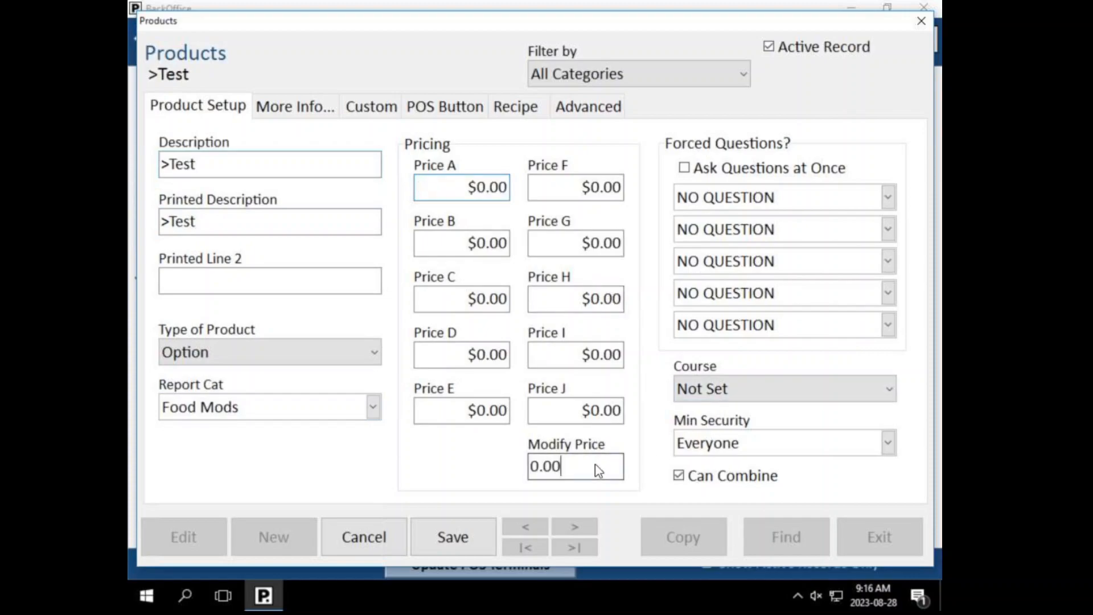
{"action": "left_click_drag", "start_coordinate": [562, 457], "coordinate": [522, 453]}
{"action": "left_click_drag", "start_coordinate": [439, 188], "coordinate": [472, 249]}
{"action": "left_click", "coordinate": [472, 249]}
{"action": "left_click", "coordinate": [479, 193]}
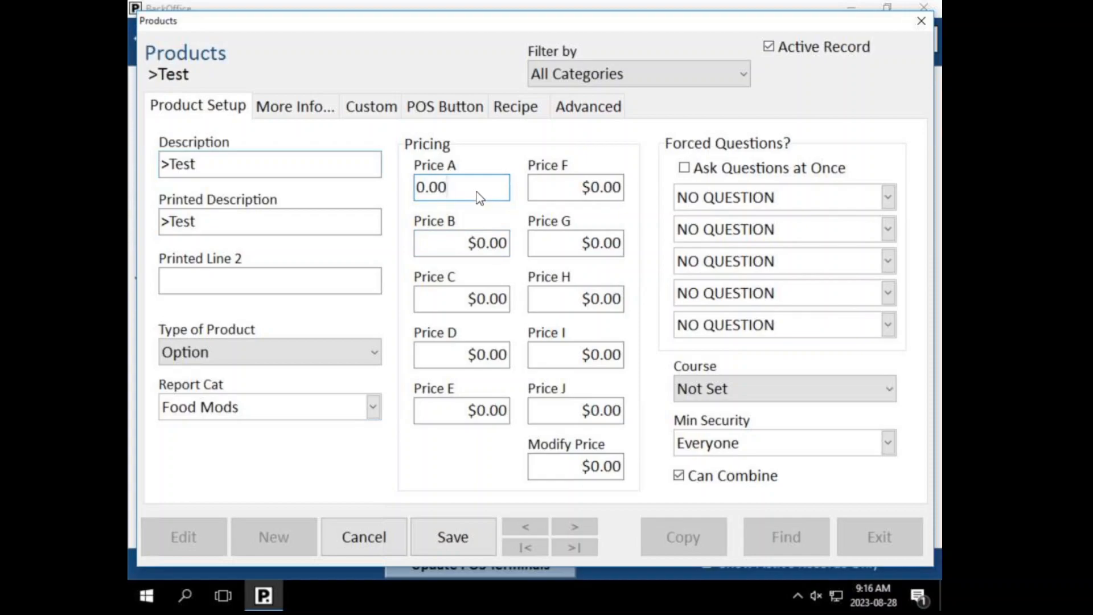
{"action": "left_click", "coordinate": [483, 545]}
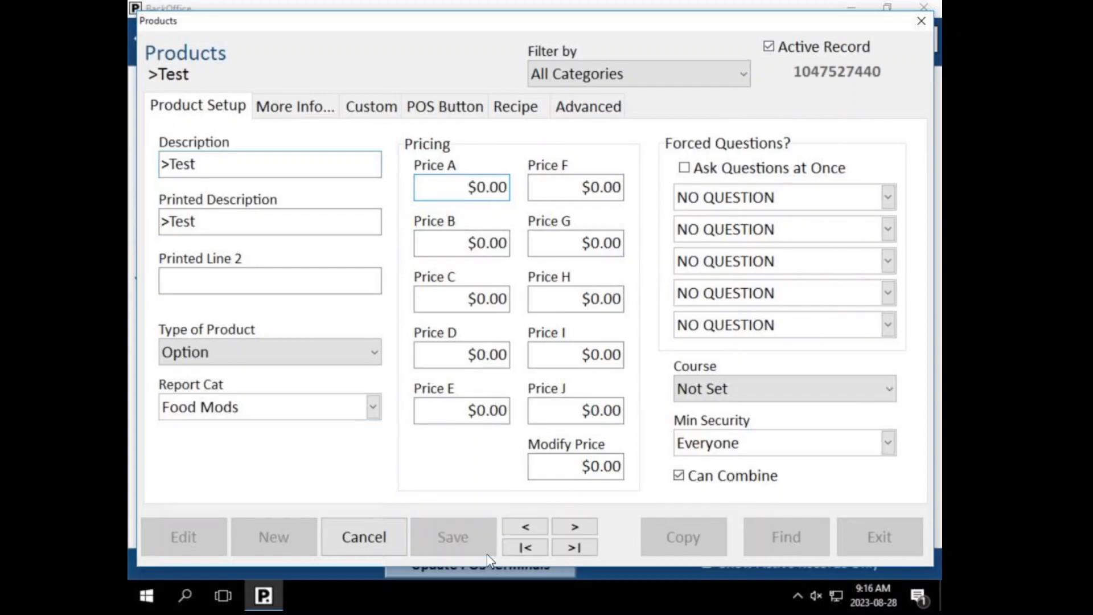
{"action": "left_click", "coordinate": [871, 535]}
{"action": "scroll", "coordinate": [262, 268], "scroll_direction": "up", "scroll_amount": 2}
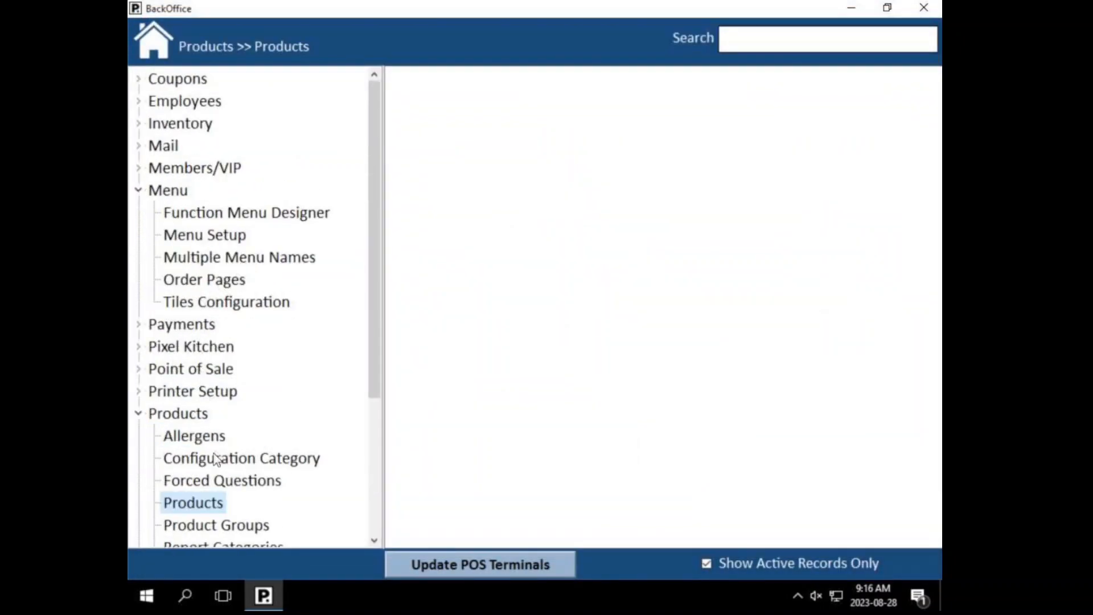
Step: Search products for '>test' from the Add Sauces answer list and select >Test
{"action": "left_click", "coordinate": [197, 481]}
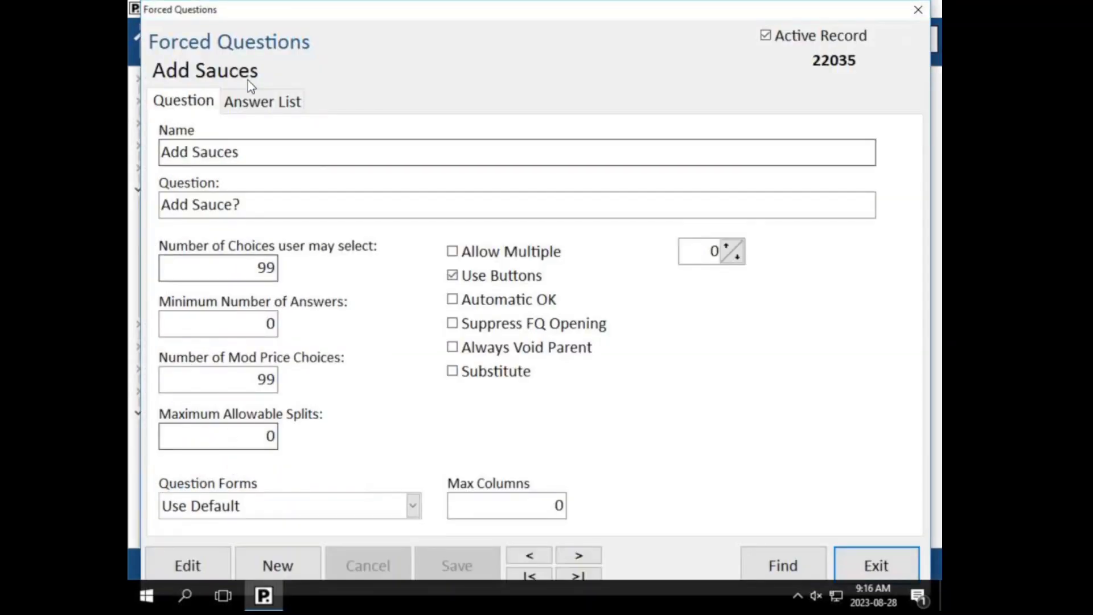
{"action": "left_click", "coordinate": [253, 102]}
{"action": "left_click", "coordinate": [205, 501]}
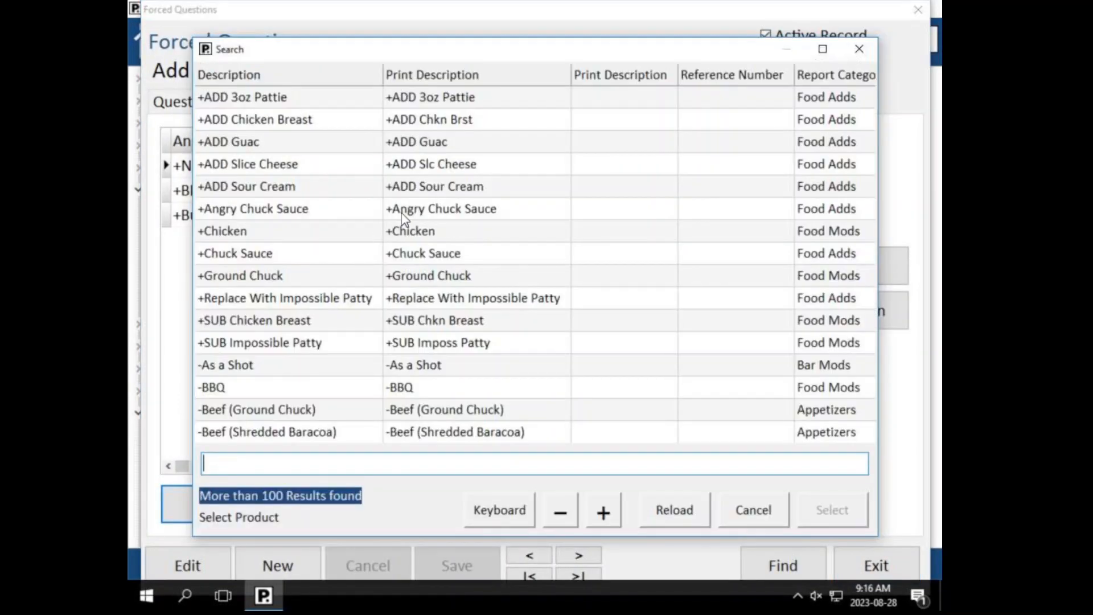
{"action": "type", "text": ">test"}
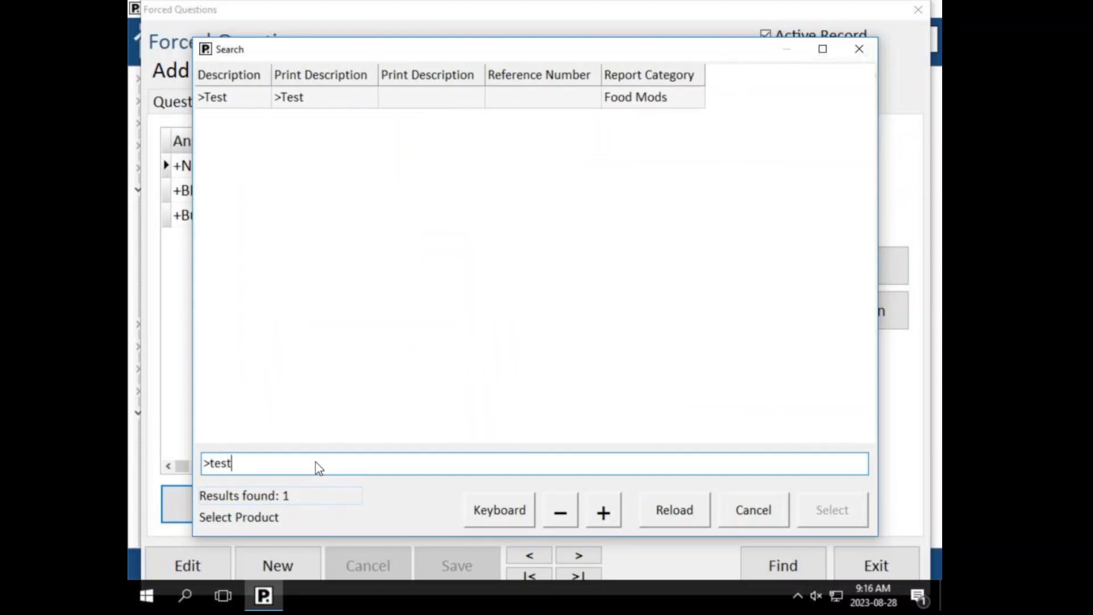
{"action": "left_click", "coordinate": [242, 100]}
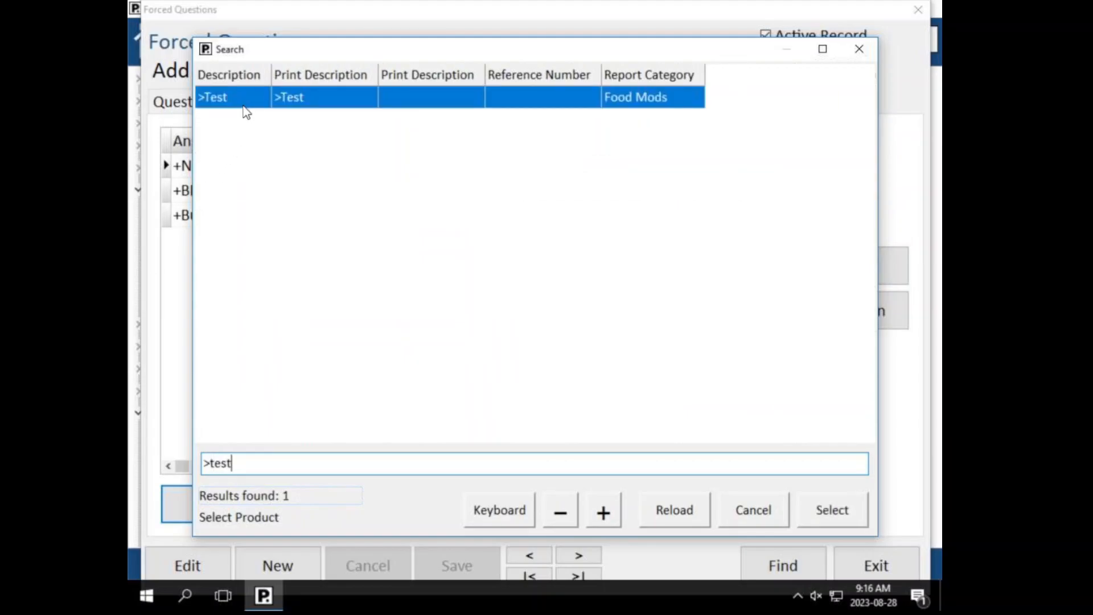
{"action": "left_click", "coordinate": [833, 507]}
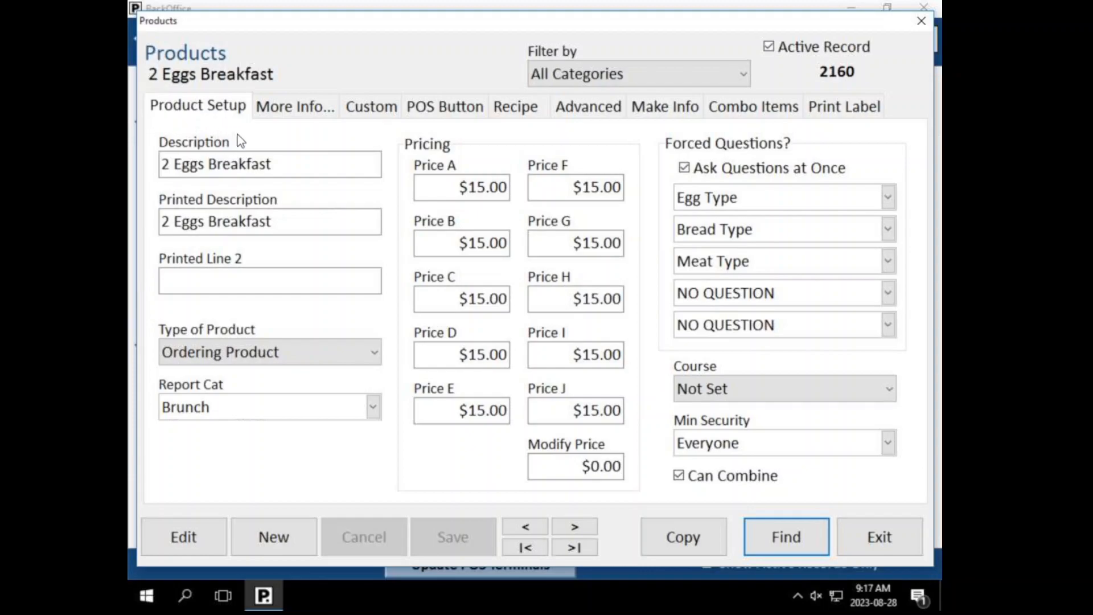
Step: View the More Info details of 2 Eggs Breakfast and focus the Ref Code/UPC field
{"action": "left_click", "coordinate": [292, 105]}
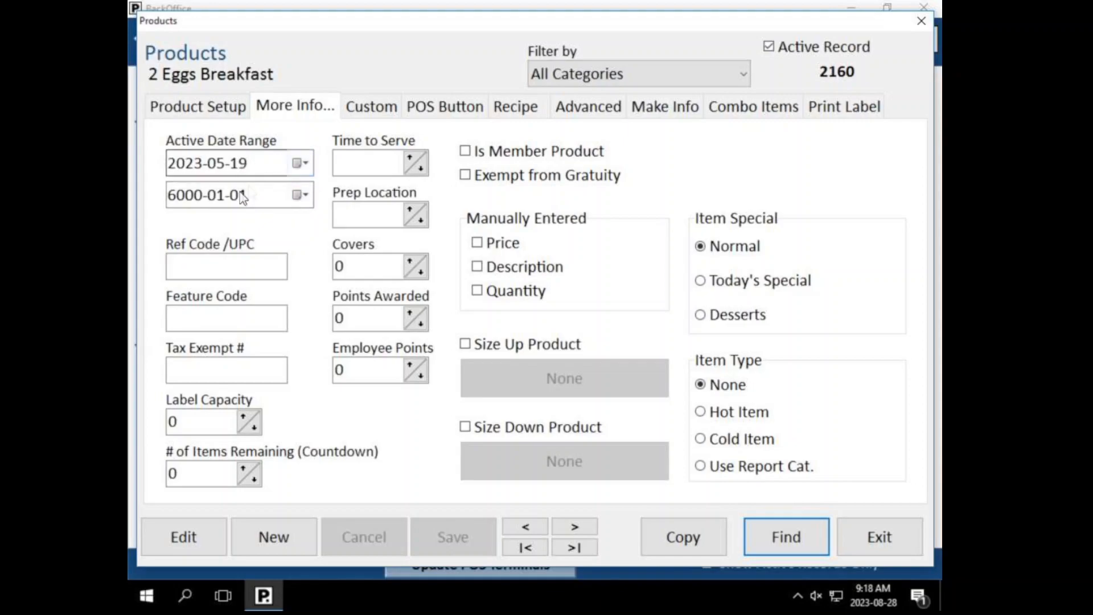
{"action": "left_click", "coordinate": [177, 265]}
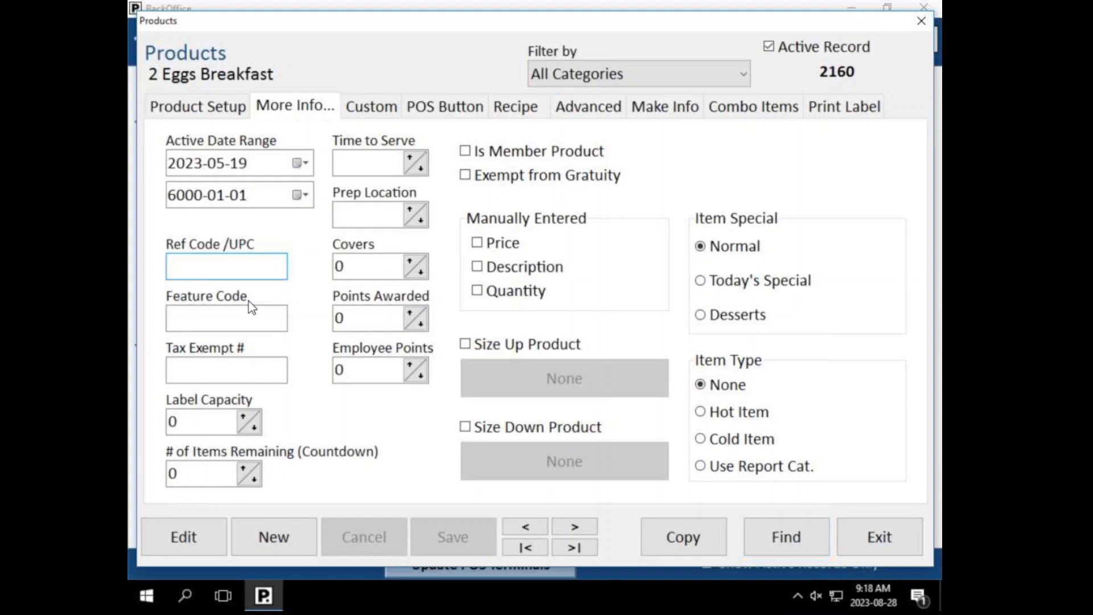
Step: Turn the manual price option on and back off for 2 Eggs Breakfast and save it unchanged
{"action": "left_click", "coordinate": [193, 106]}
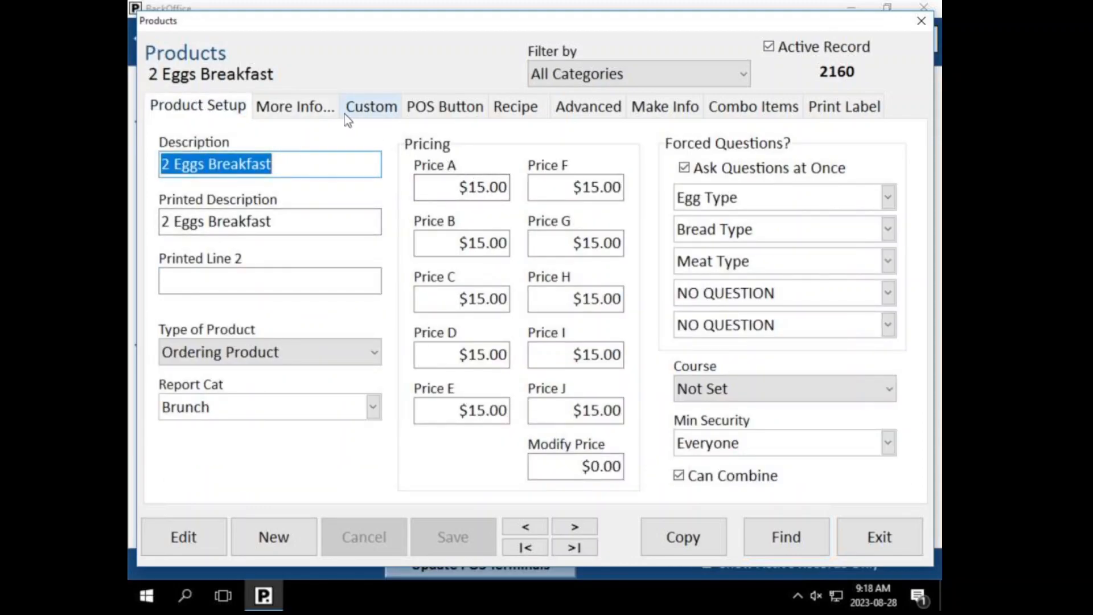
{"action": "left_click", "coordinate": [293, 114]}
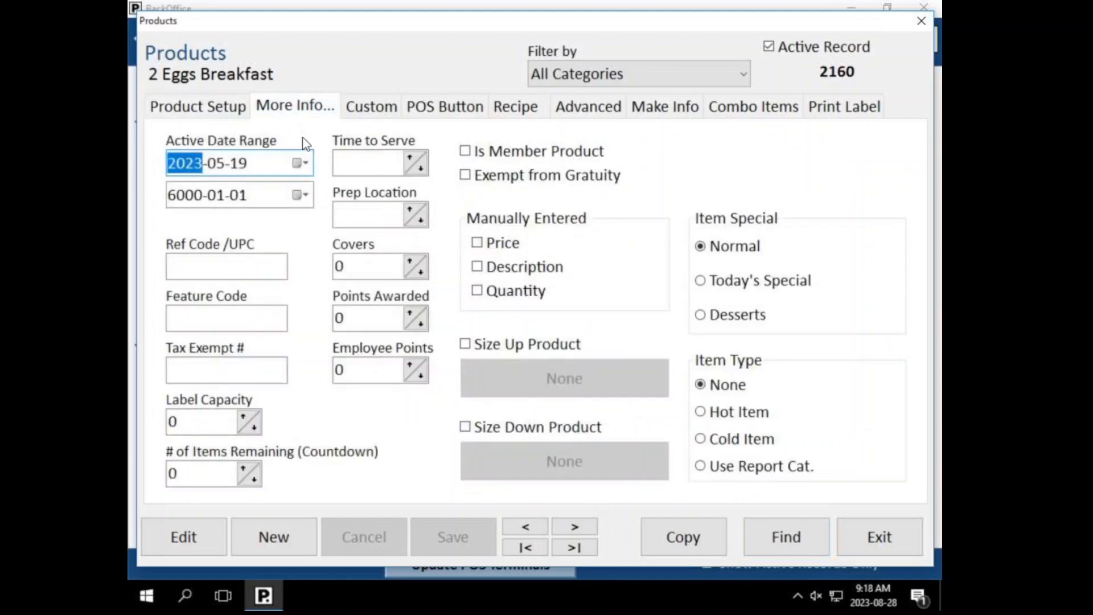
{"action": "left_click", "coordinate": [221, 109]}
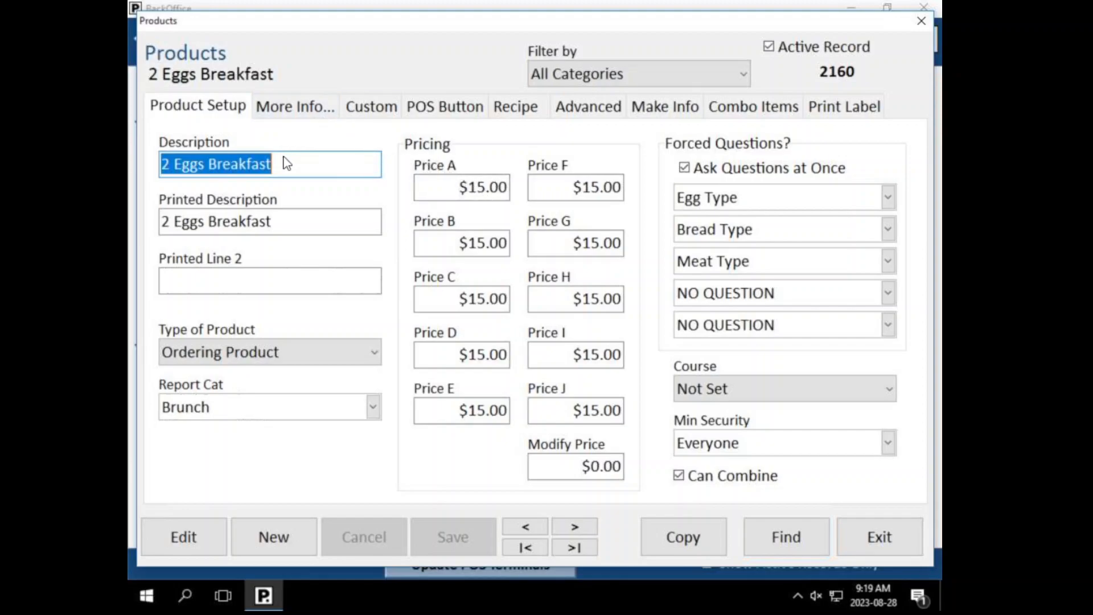
{"action": "left_click", "coordinate": [295, 113]}
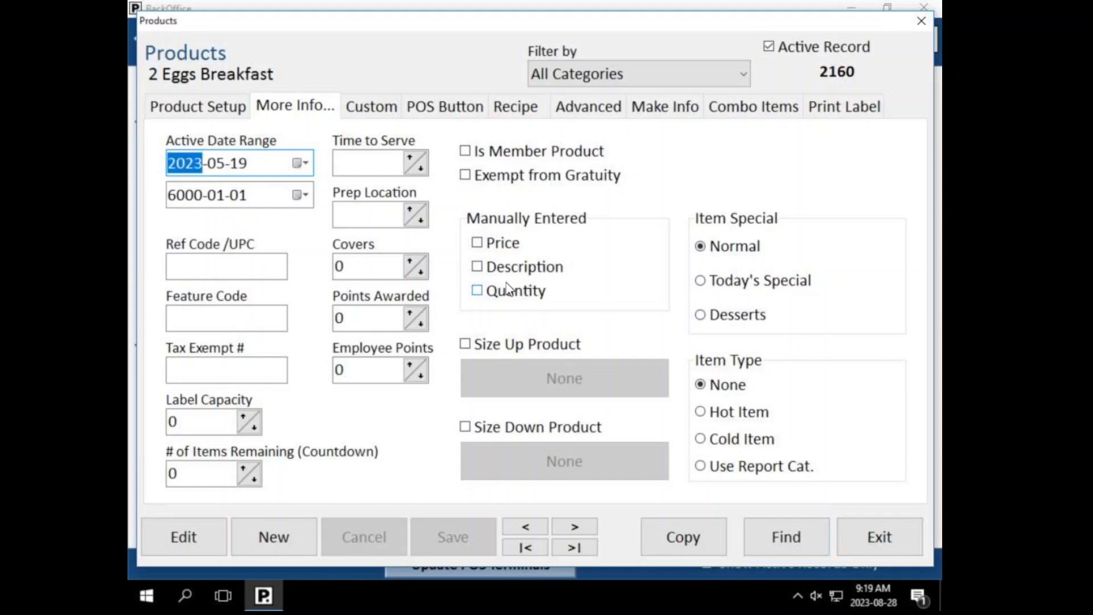
{"action": "left_click", "coordinate": [478, 246]}
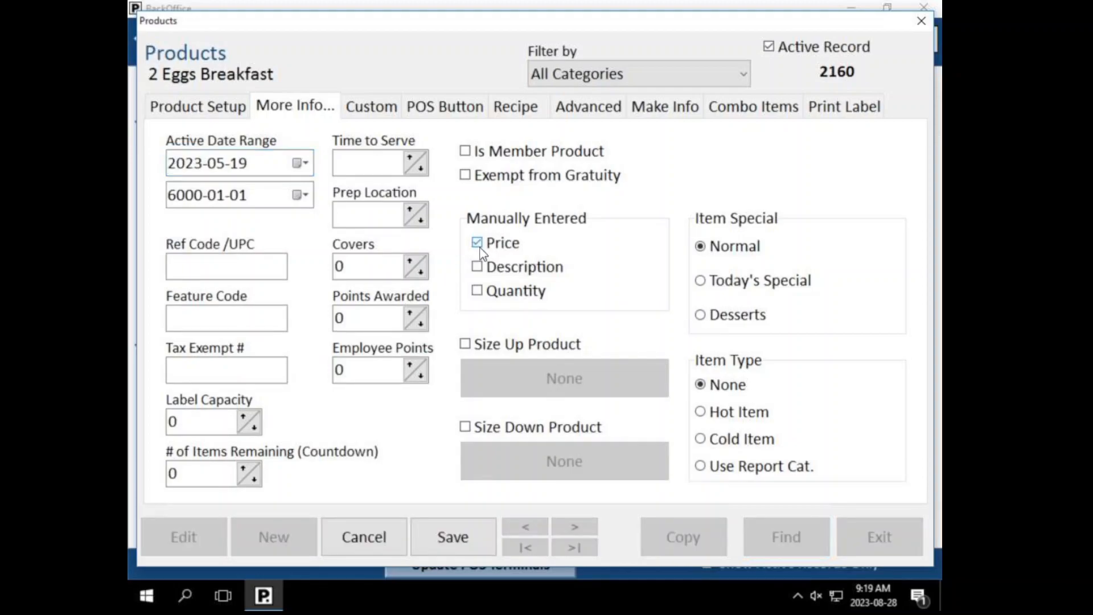
{"action": "left_click", "coordinate": [236, 107]}
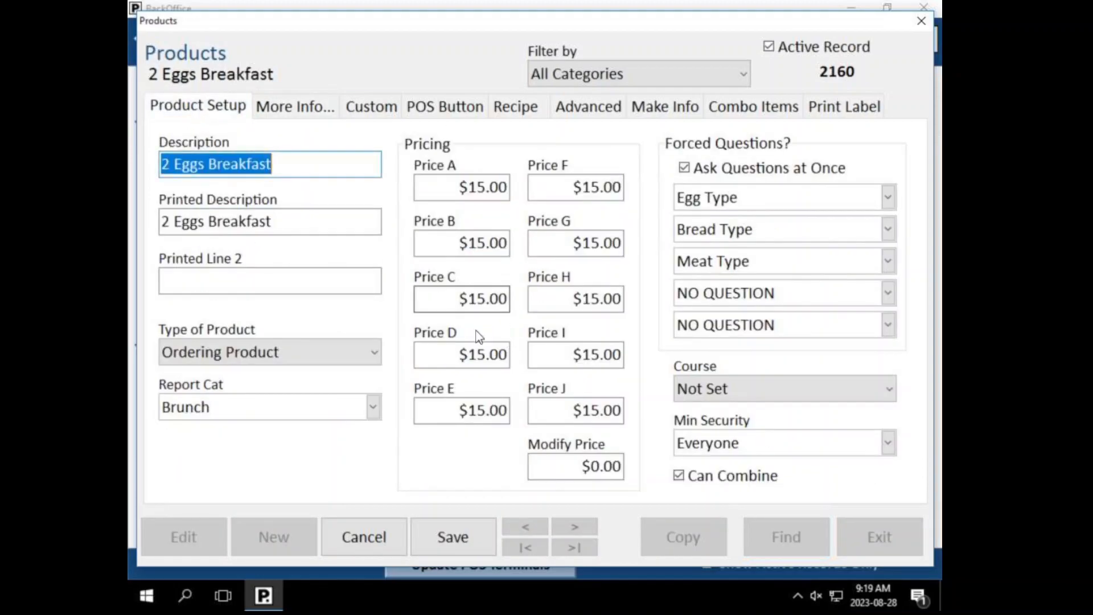
{"action": "left_click", "coordinate": [323, 114]}
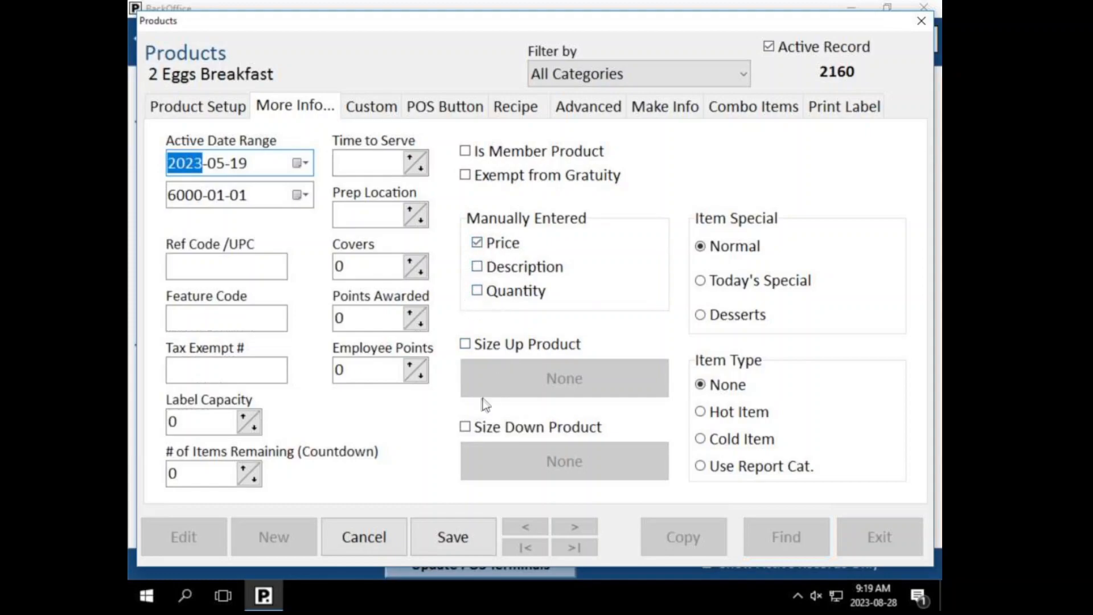
{"action": "left_click", "coordinate": [477, 243]}
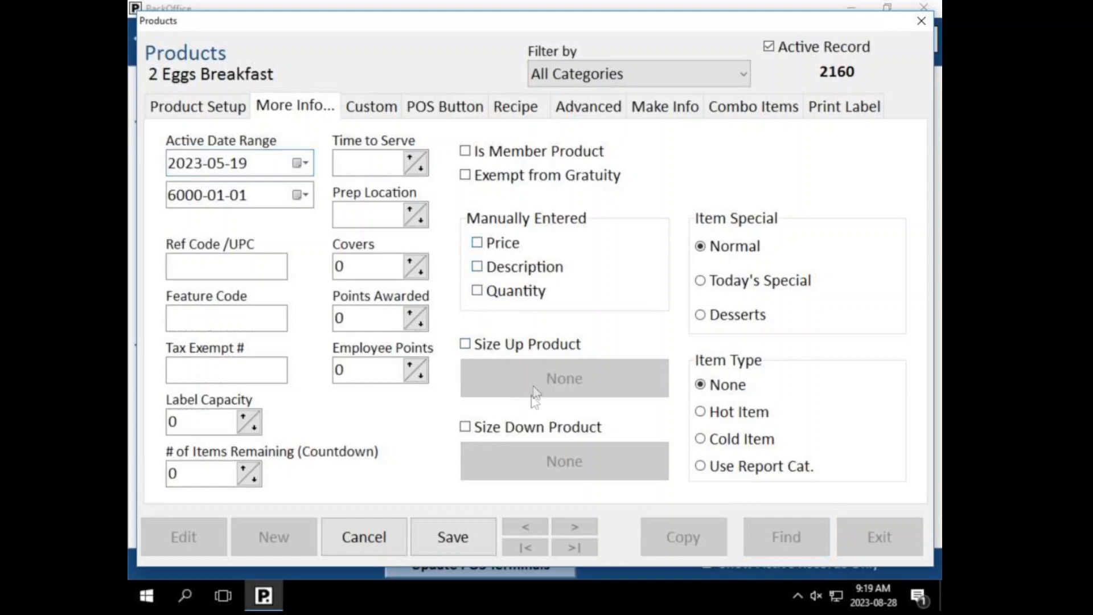
{"action": "left_click", "coordinate": [462, 535]}
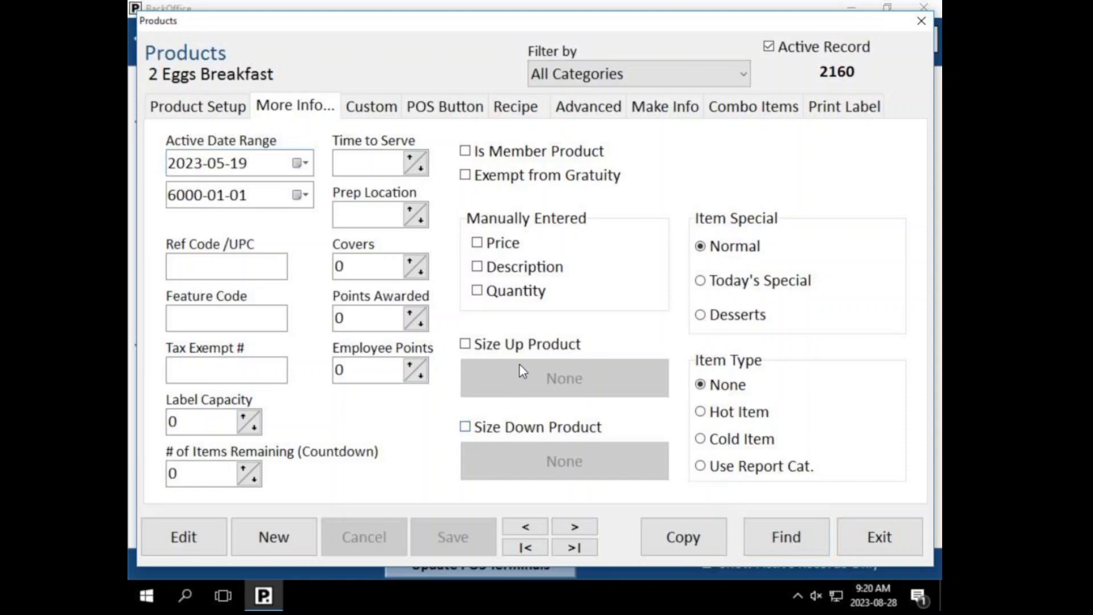
Step: Turn Size Up Product on and back off, then view the Custom defaults page
{"action": "left_click", "coordinate": [520, 345]}
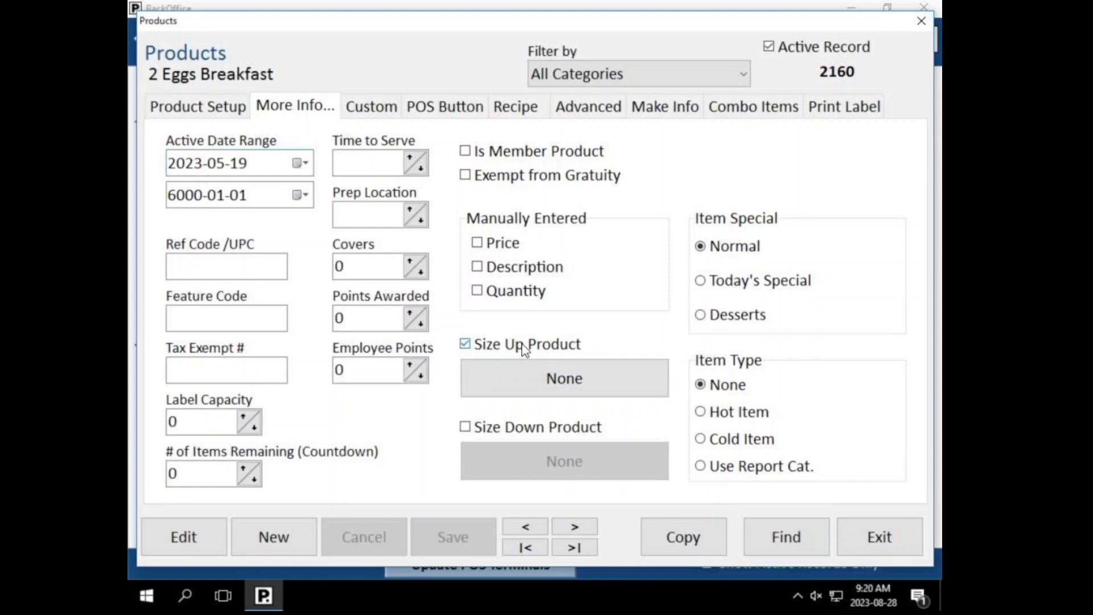
{"action": "left_click", "coordinate": [521, 344]}
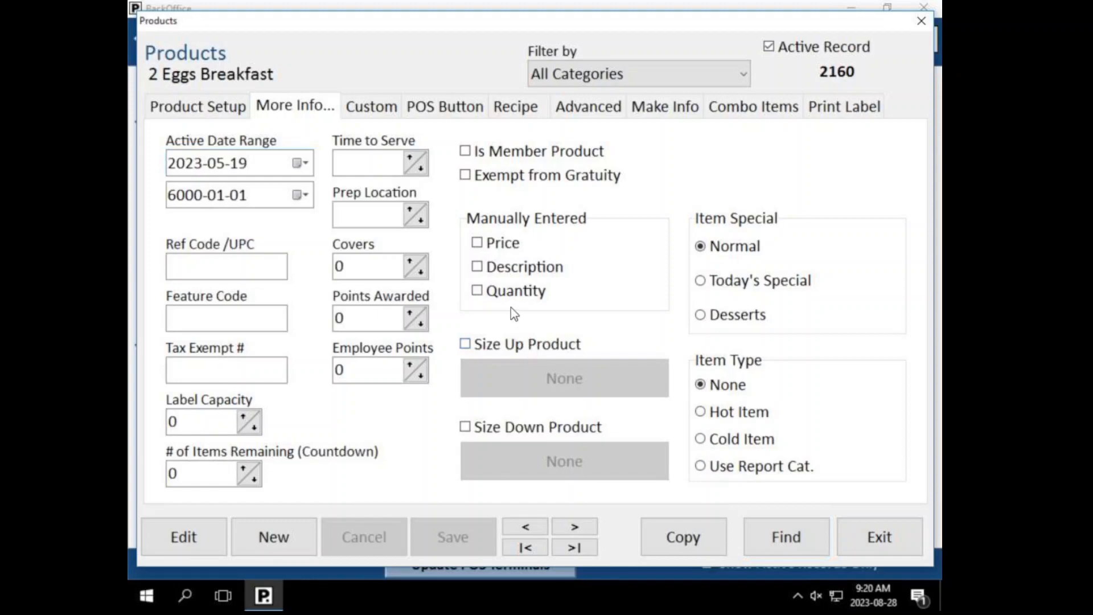
{"action": "left_click", "coordinate": [375, 114]}
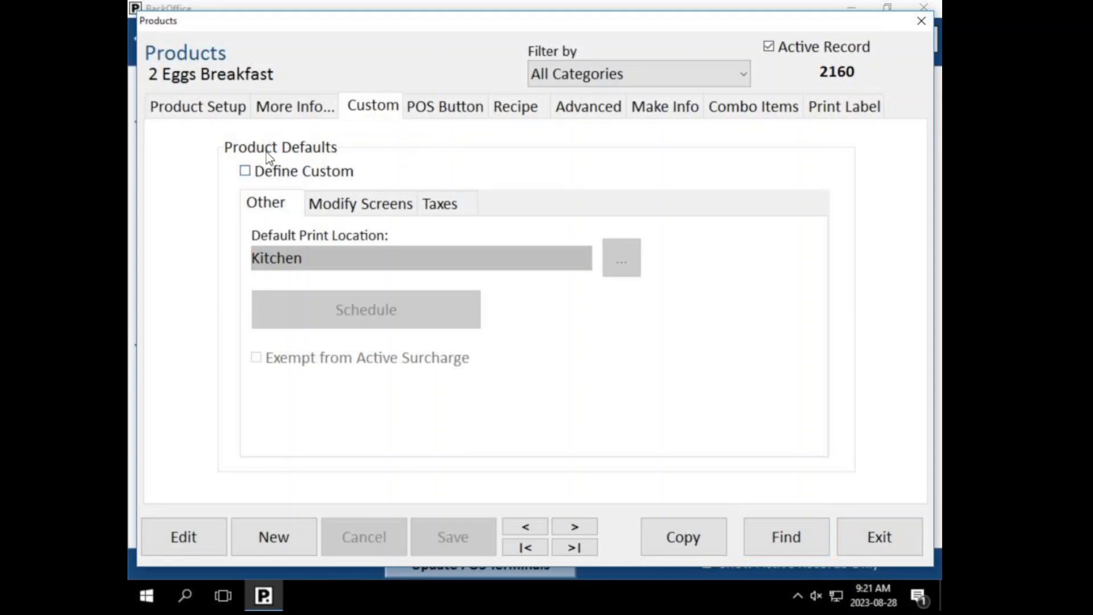
Step: Enable Define Custom for 2 Eggs Breakfast after checking the Taxes page
{"action": "left_click", "coordinate": [277, 171]}
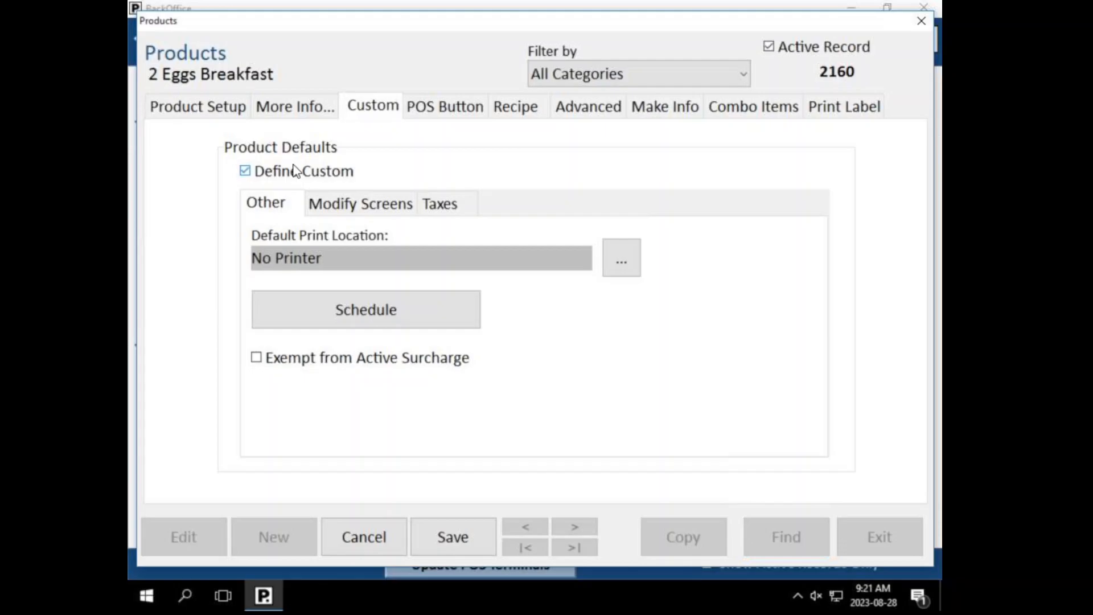
{"action": "left_click", "coordinate": [227, 106]}
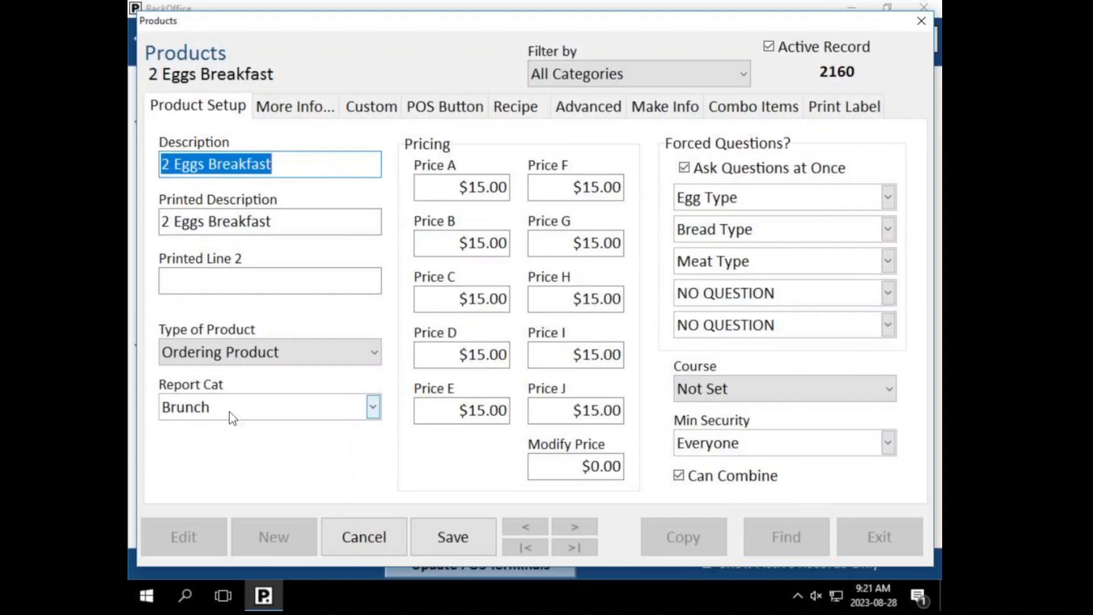
{"action": "left_click", "coordinate": [325, 106]}
{"action": "left_click", "coordinate": [370, 107]}
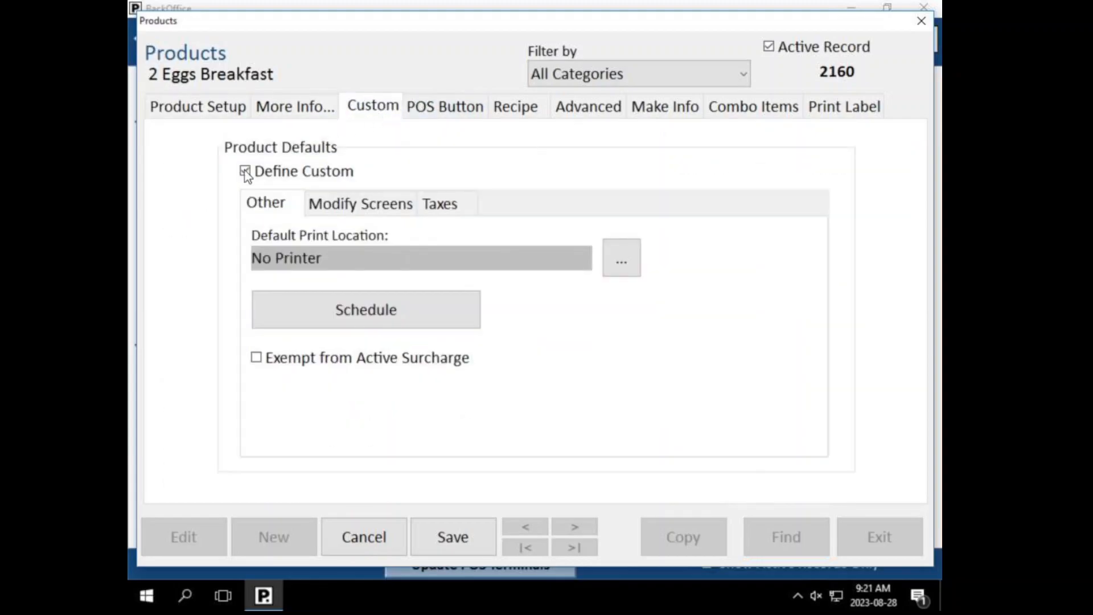
{"action": "left_click", "coordinate": [263, 171]}
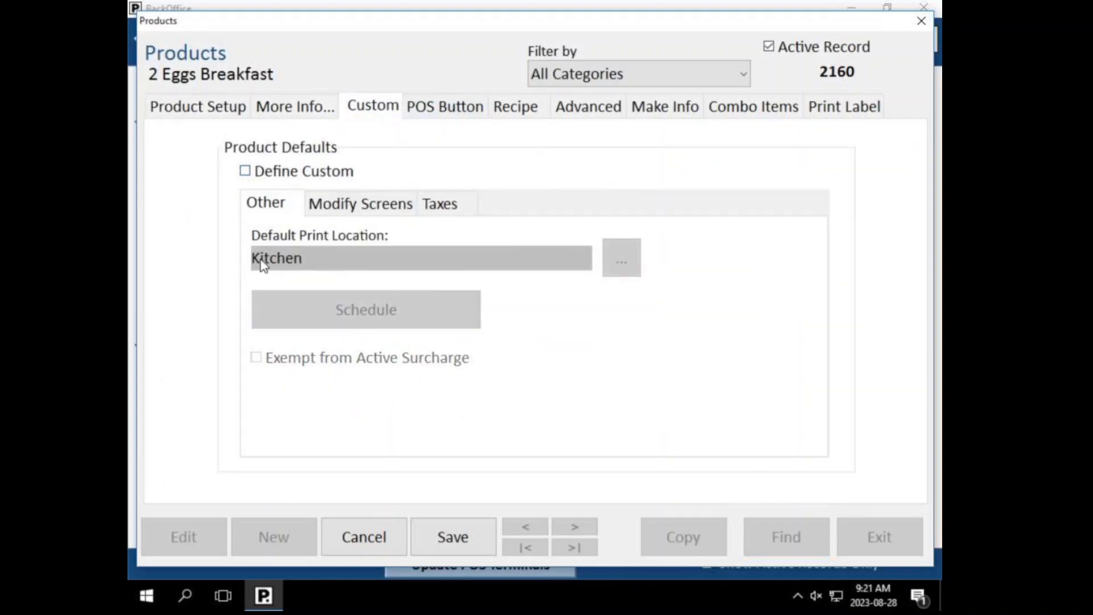
{"action": "left_click", "coordinate": [440, 216]}
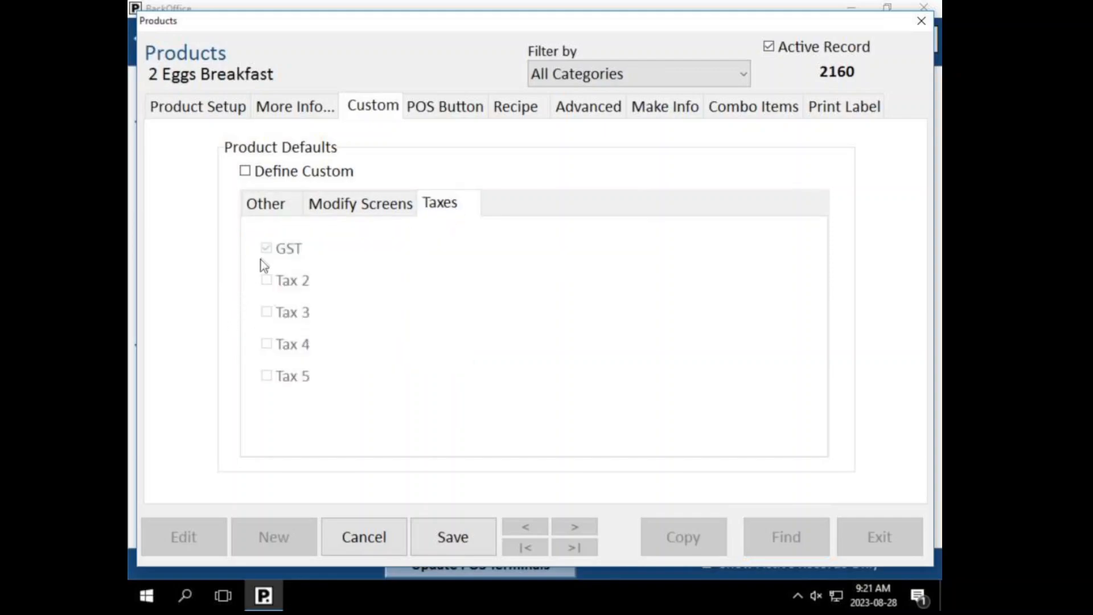
{"action": "left_click", "coordinate": [272, 208]}
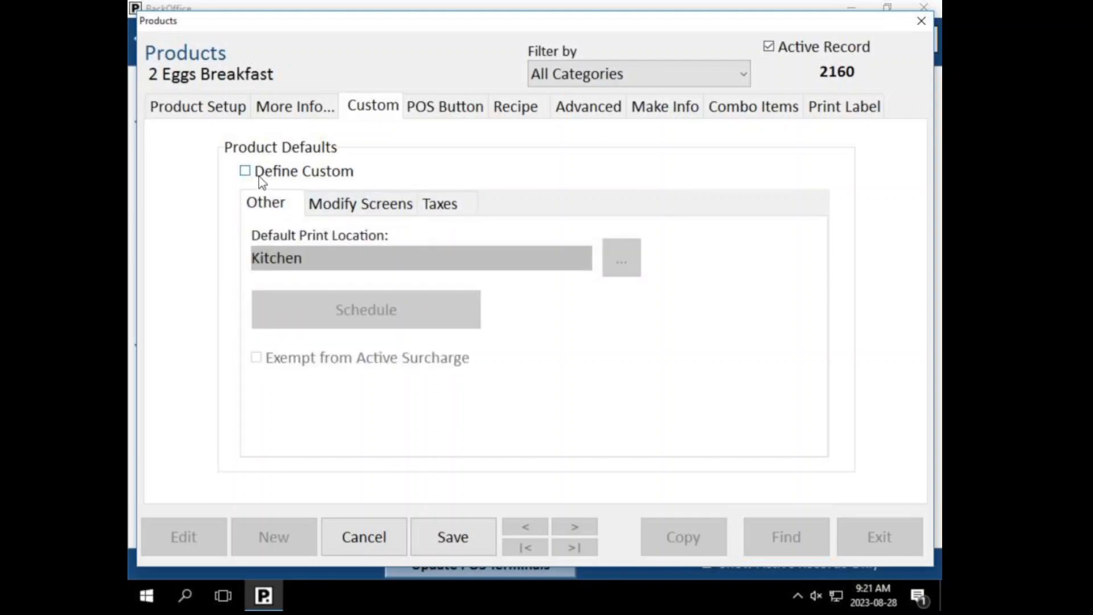
{"action": "left_click", "coordinate": [258, 172]}
{"action": "left_click", "coordinate": [439, 212]}
{"action": "left_click", "coordinate": [287, 211]}
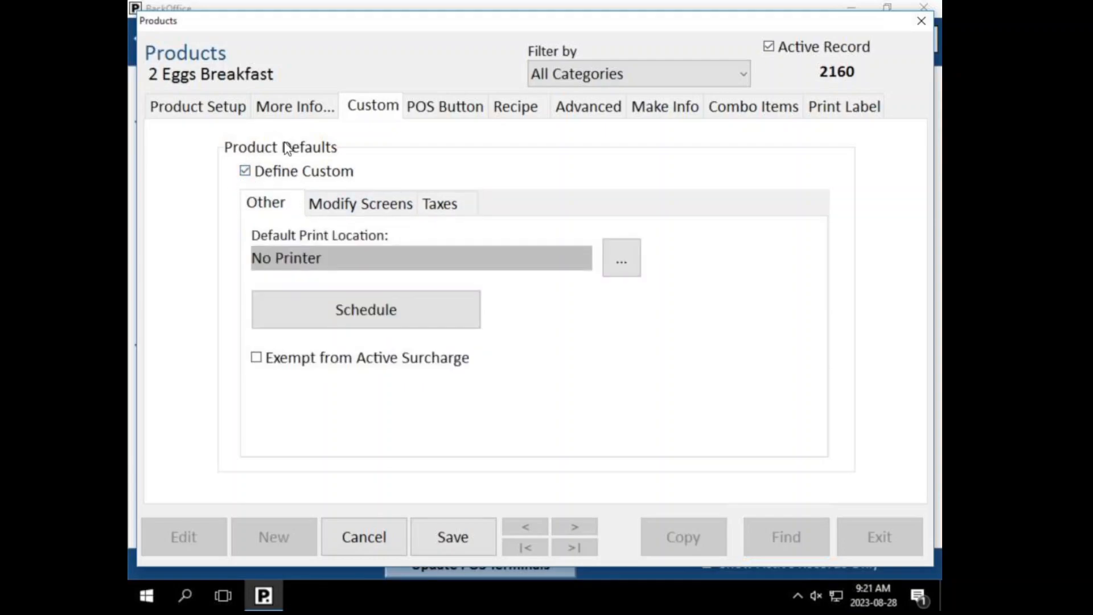
Step: Set the custom print location to Kitchen, apply GST, and save the product
{"action": "left_click", "coordinate": [633, 266]}
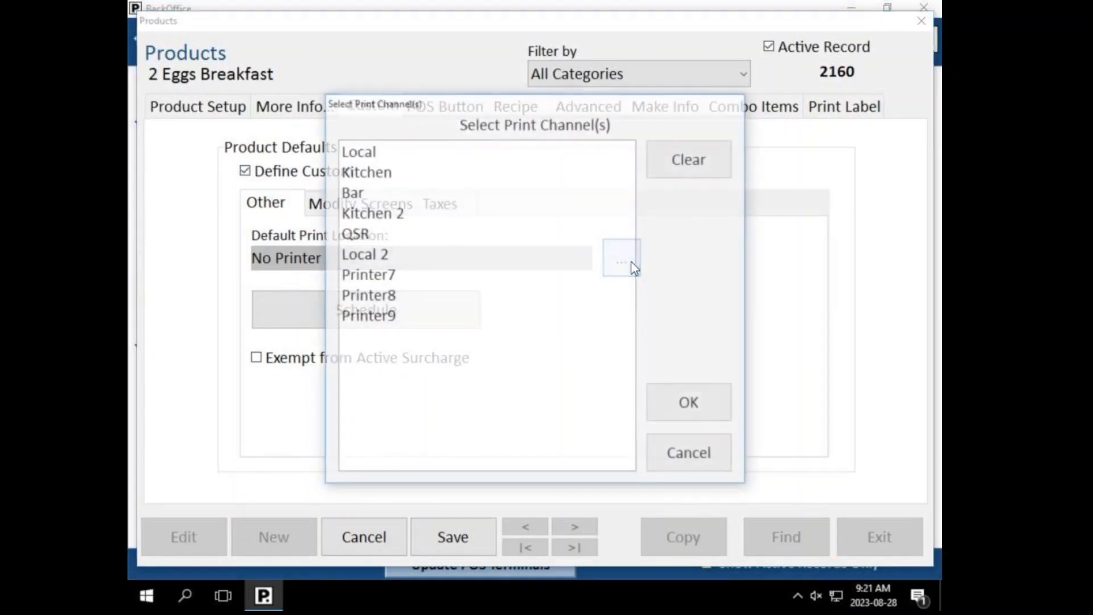
{"action": "left_click", "coordinate": [358, 172]}
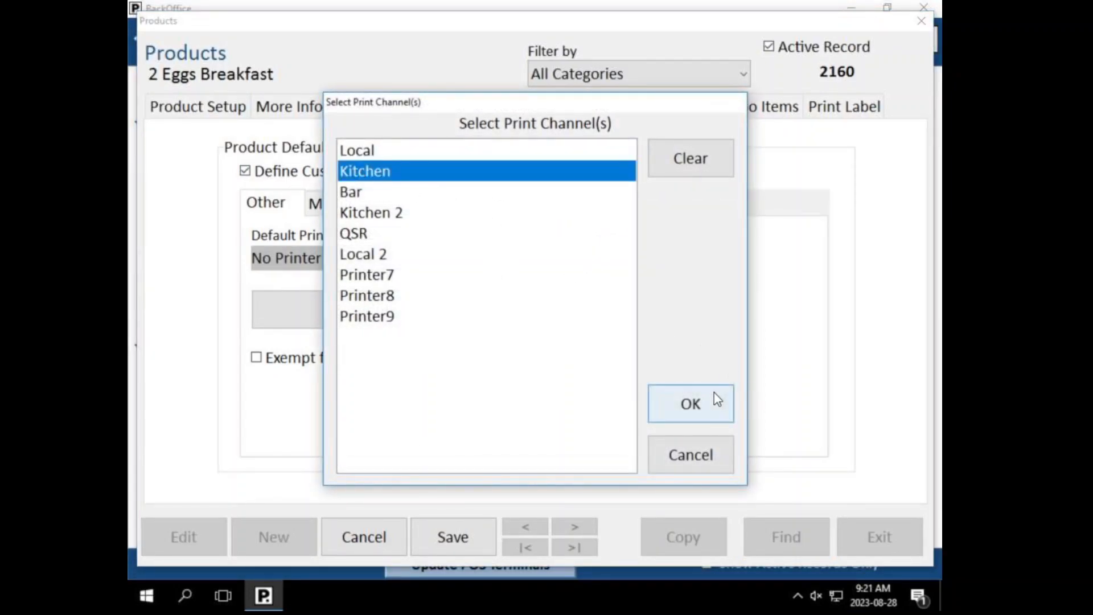
{"action": "left_click", "coordinate": [690, 403]}
{"action": "left_click", "coordinate": [439, 205]}
{"action": "left_click", "coordinate": [267, 249]}
{"action": "left_click", "coordinate": [290, 205]}
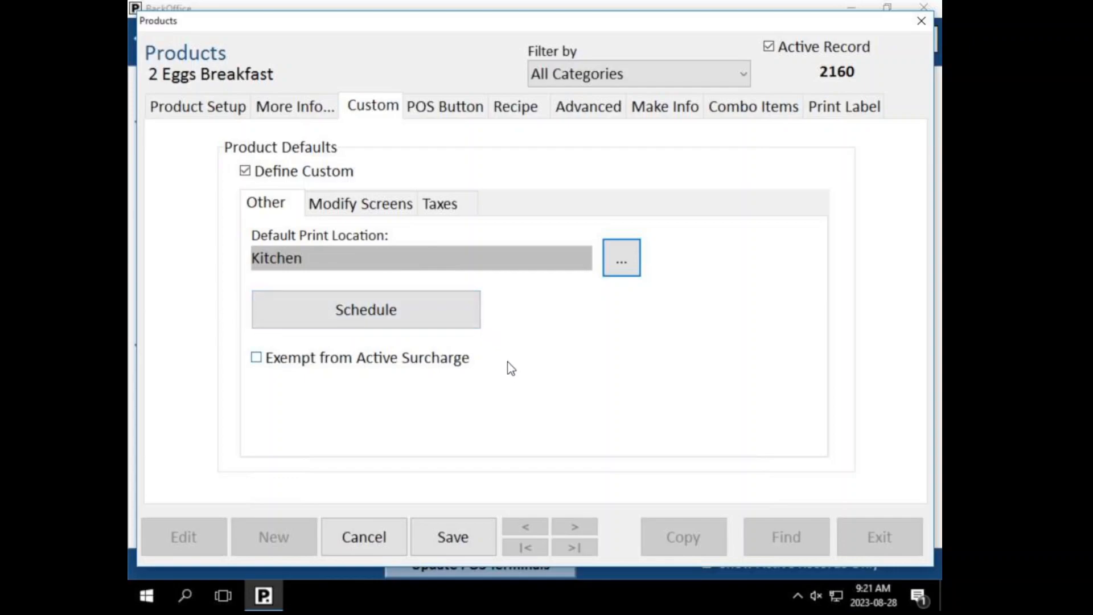
{"action": "left_click", "coordinate": [462, 526]}
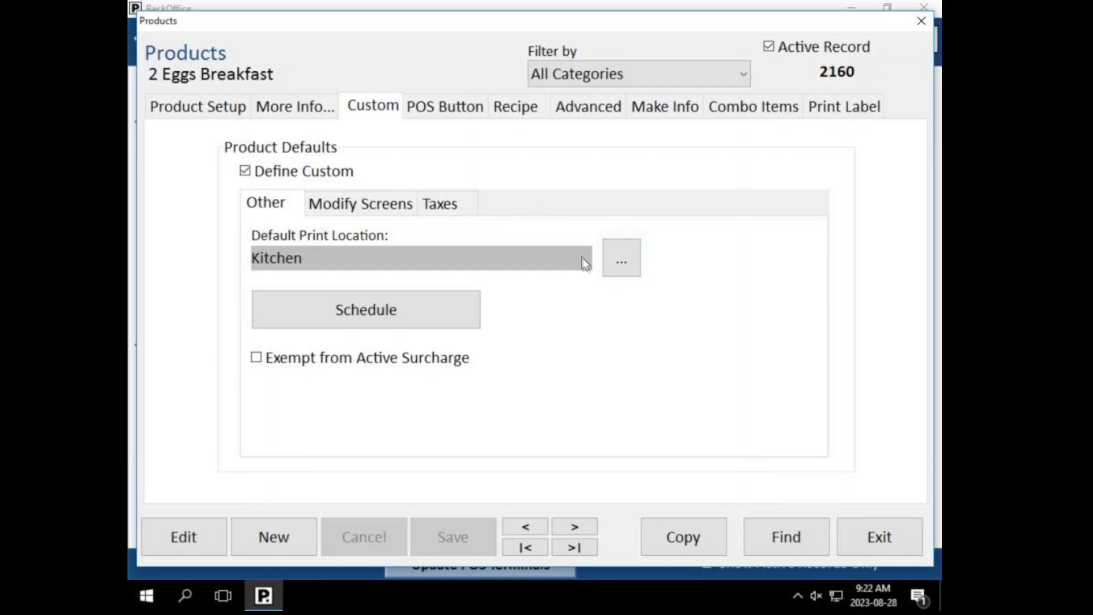
Step: Clear the default print location to No Printer, then review the Taxes settings
{"action": "left_click", "coordinate": [616, 270]}
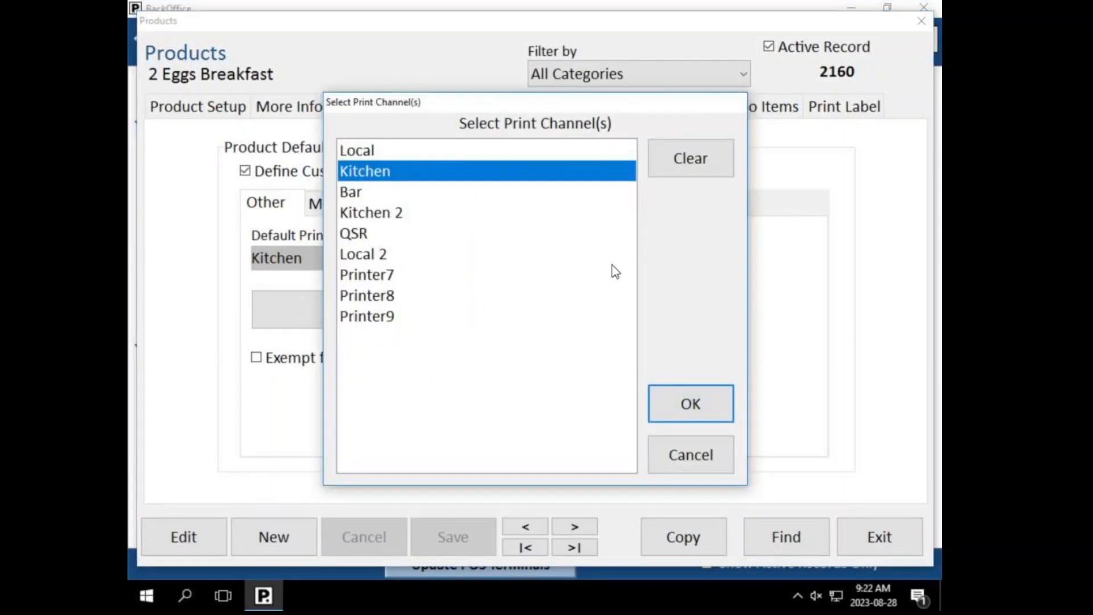
{"action": "left_click", "coordinate": [681, 172]}
{"action": "left_click", "coordinate": [659, 394]}
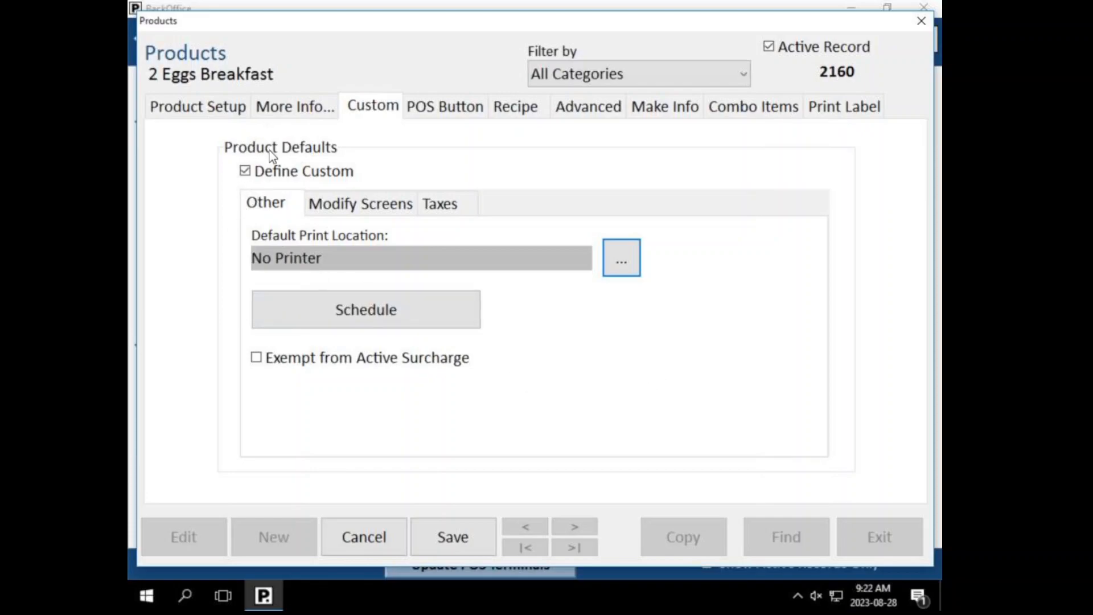
{"action": "left_click", "coordinate": [197, 104]}
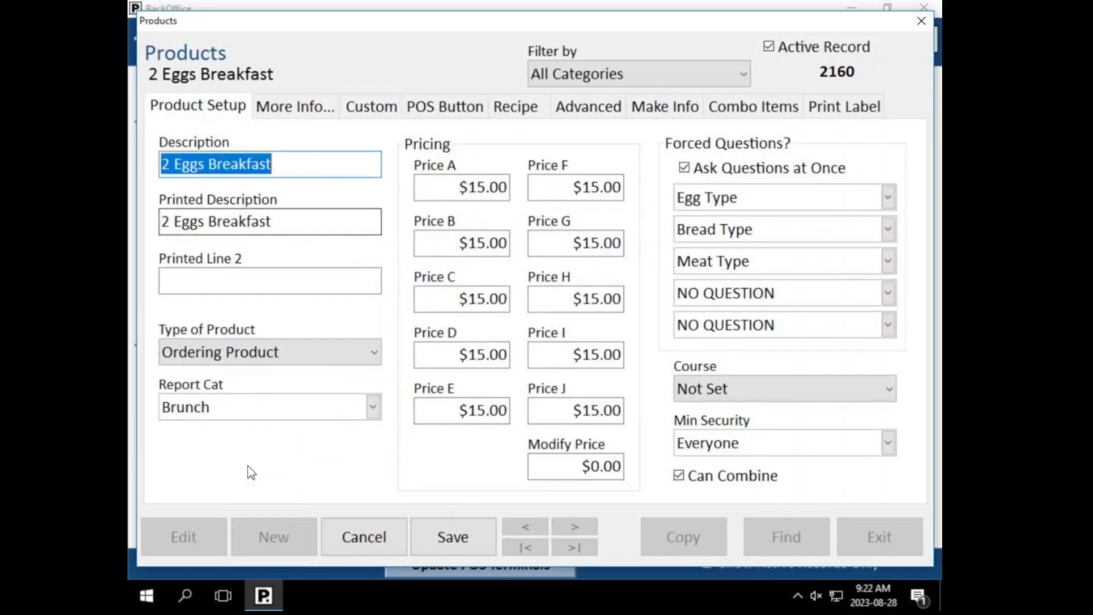
{"action": "left_click", "coordinate": [369, 108]}
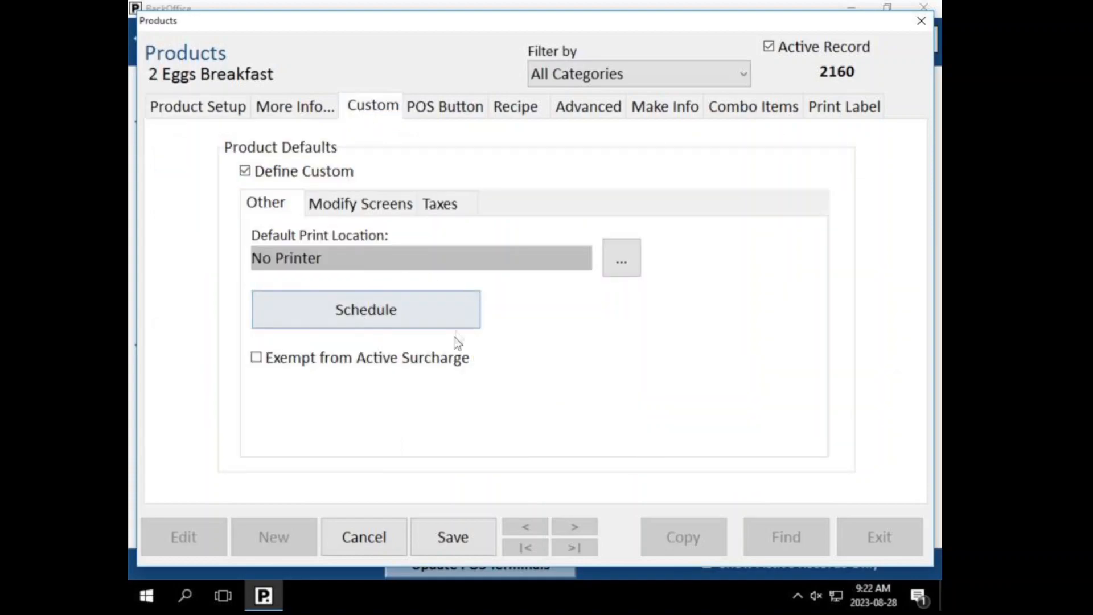
{"action": "left_click", "coordinate": [452, 211]}
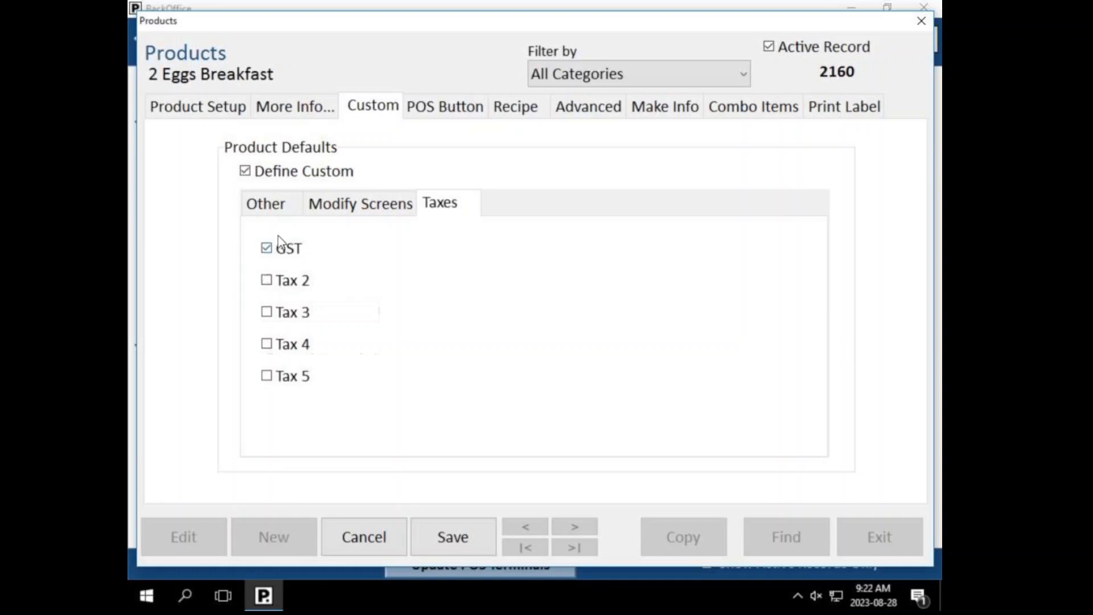
{"action": "left_click", "coordinate": [277, 216]}
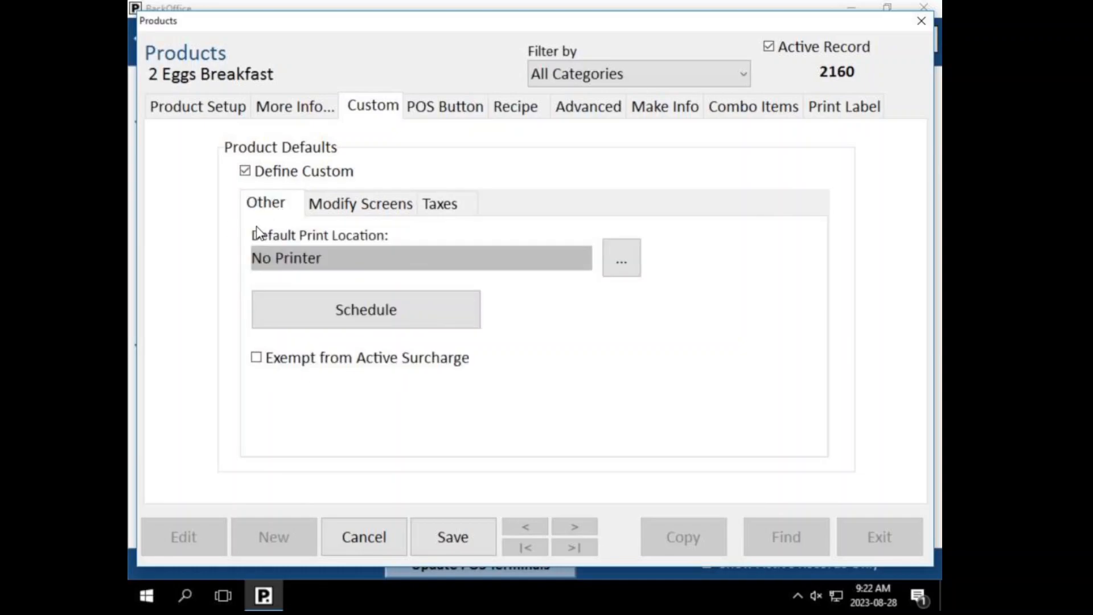
Step: Try selecting the Monday 9:00AM schedule slot, cancel, and recheck the product's tabs
{"action": "left_click", "coordinate": [308, 316]}
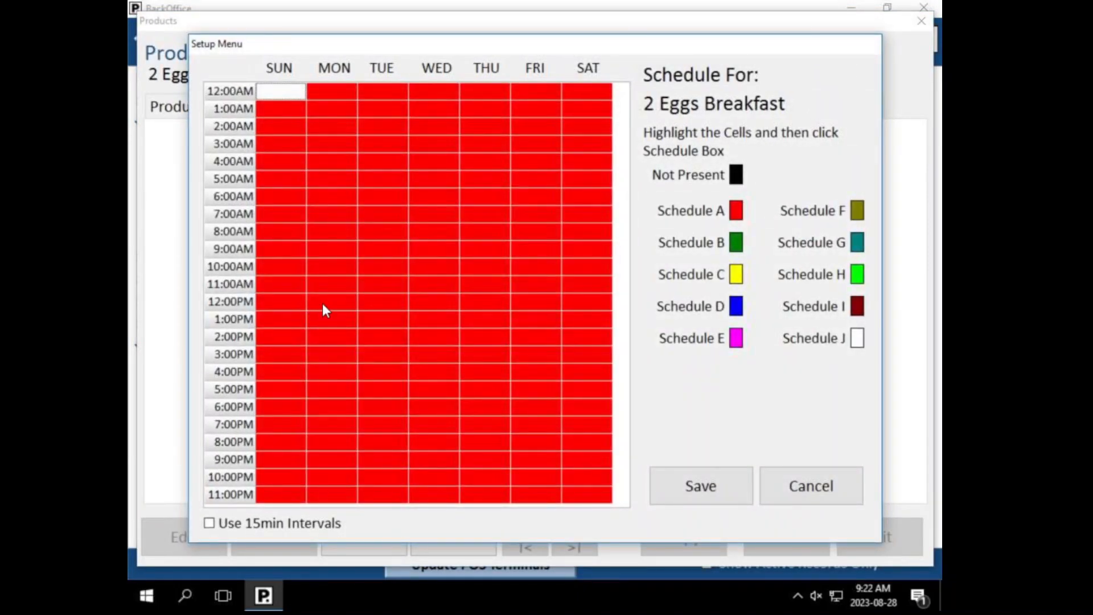
{"action": "left_click", "coordinate": [347, 253]}
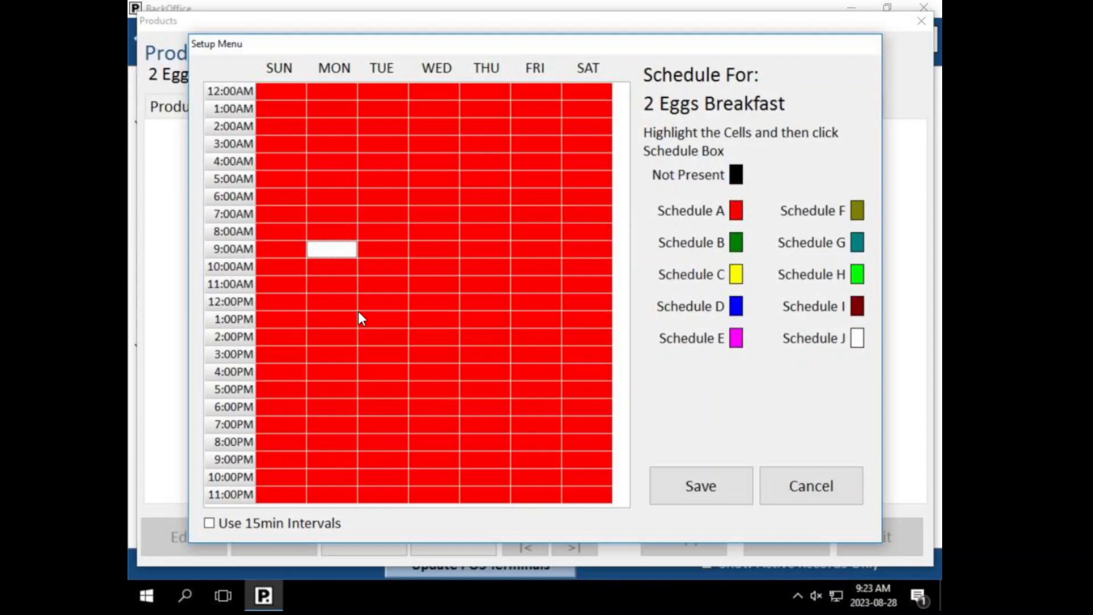
{"action": "left_click", "coordinate": [771, 481]}
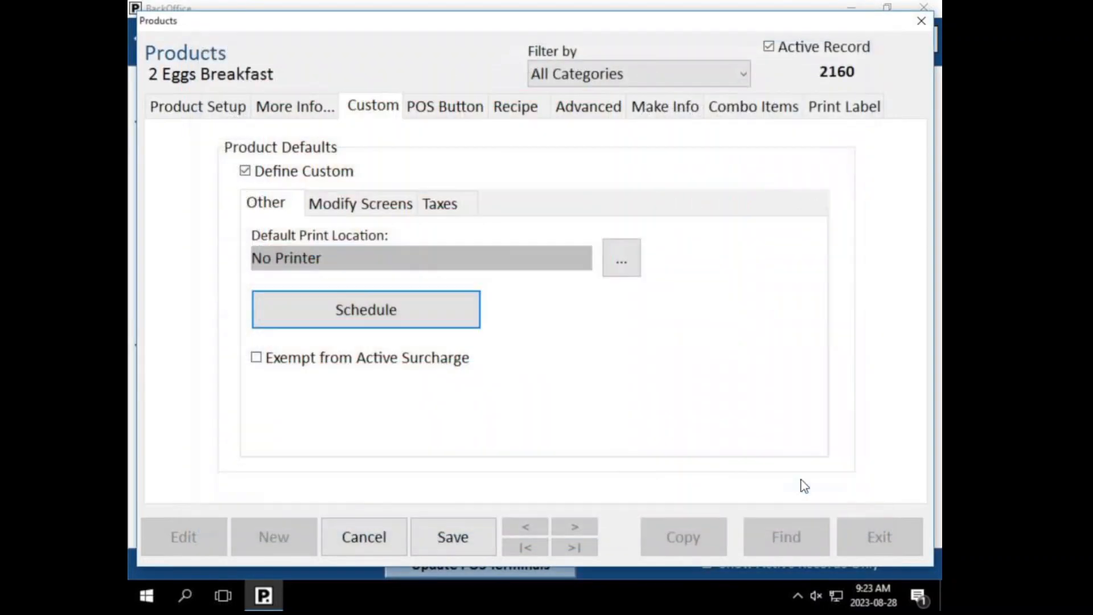
{"action": "left_click", "coordinate": [209, 109]}
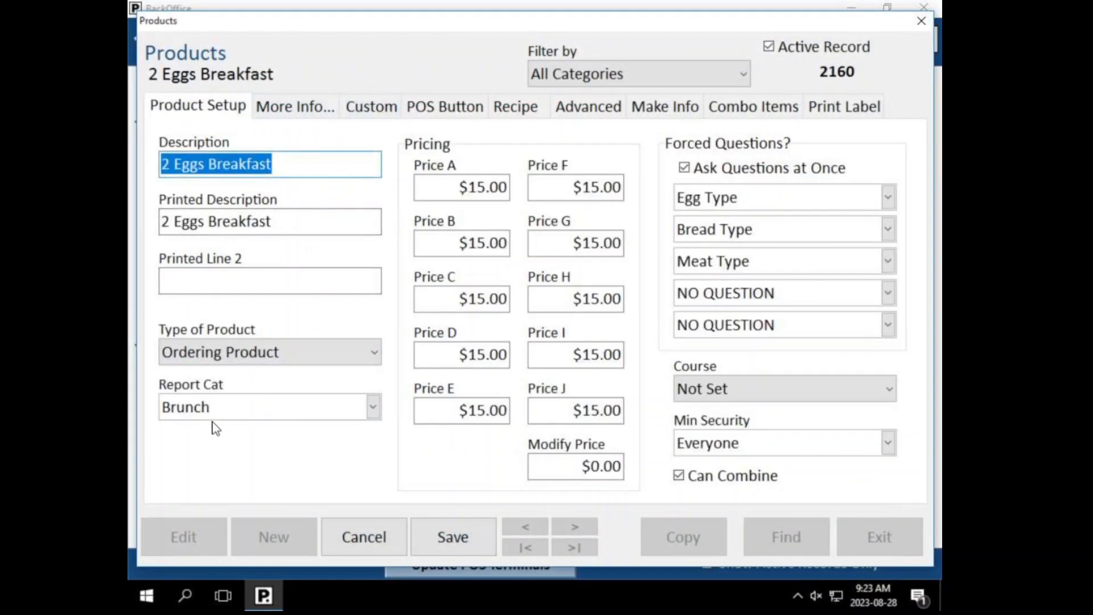
{"action": "left_click", "coordinate": [371, 107]}
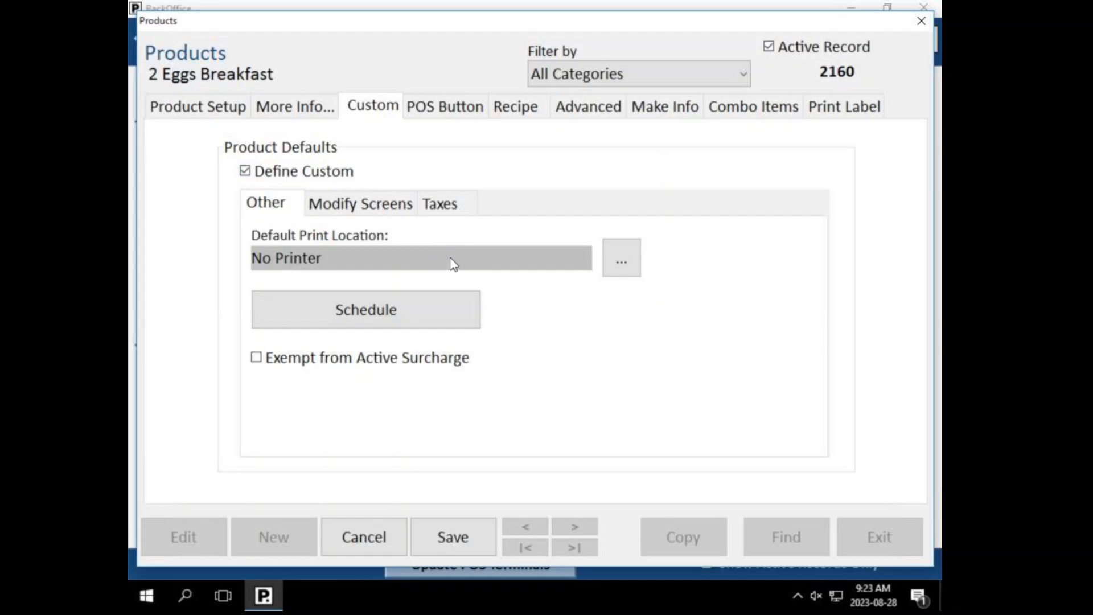
{"action": "left_click", "coordinate": [444, 204]}
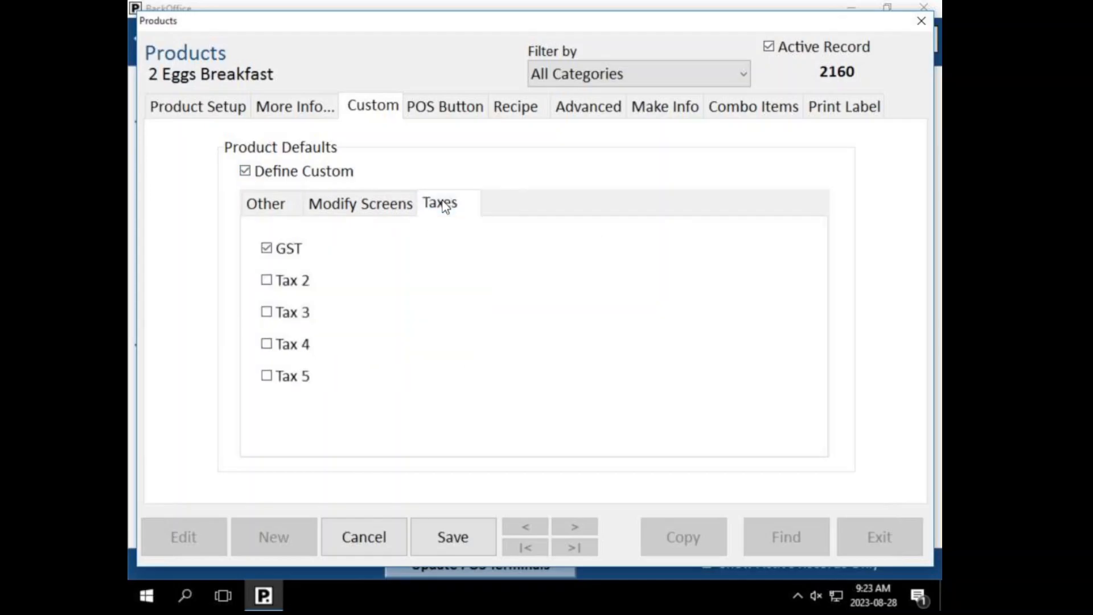
{"action": "left_click", "coordinate": [272, 204]}
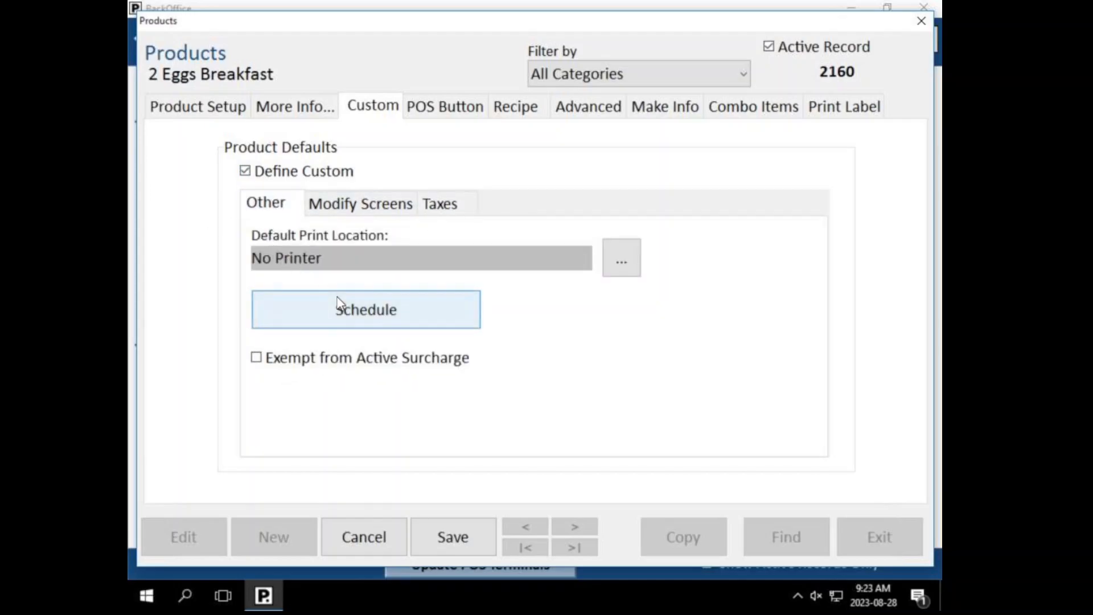
Step: Select trial Friday and Wednesday 6:00AM schedule slots, discarding each attempt
{"action": "left_click", "coordinate": [340, 304]}
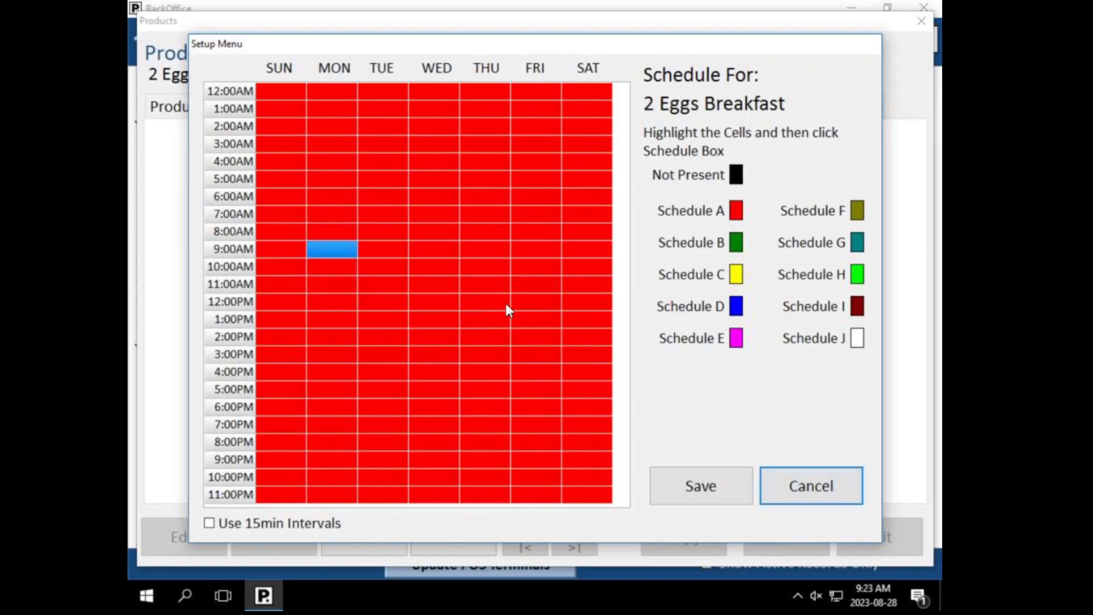
{"action": "left_click_drag", "start_coordinate": [534, 284], "coordinate": [535, 359]}
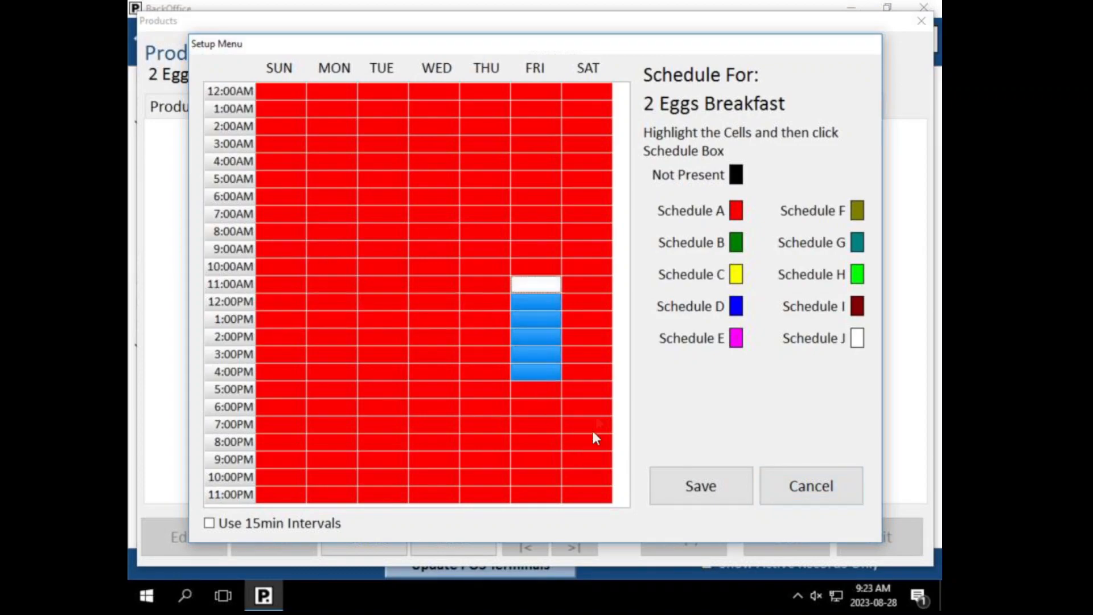
{"action": "left_click", "coordinate": [852, 493]}
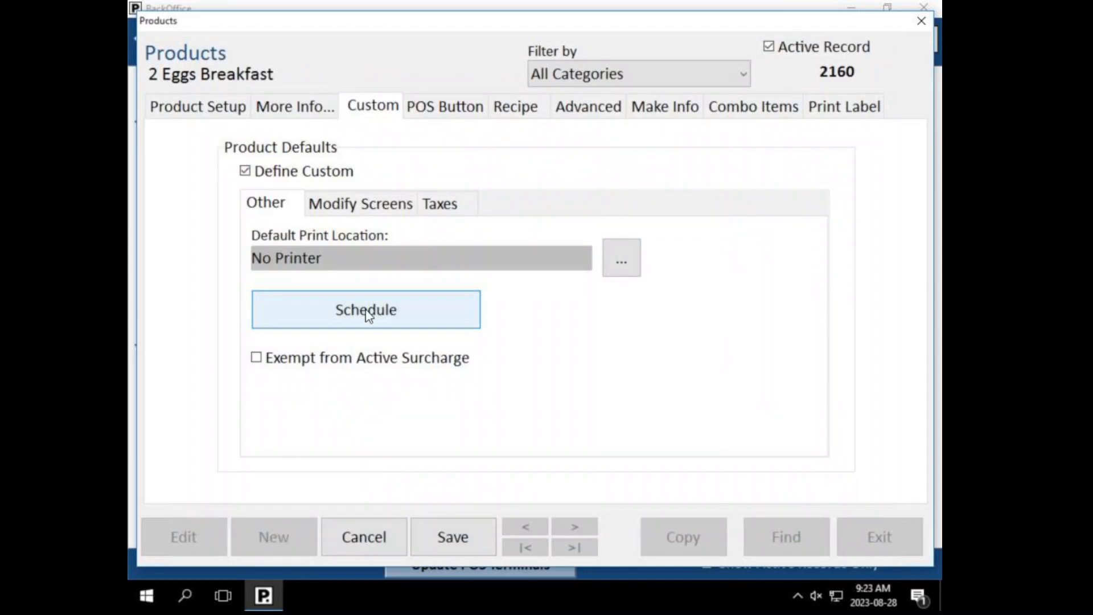
{"action": "left_click", "coordinate": [367, 313]}
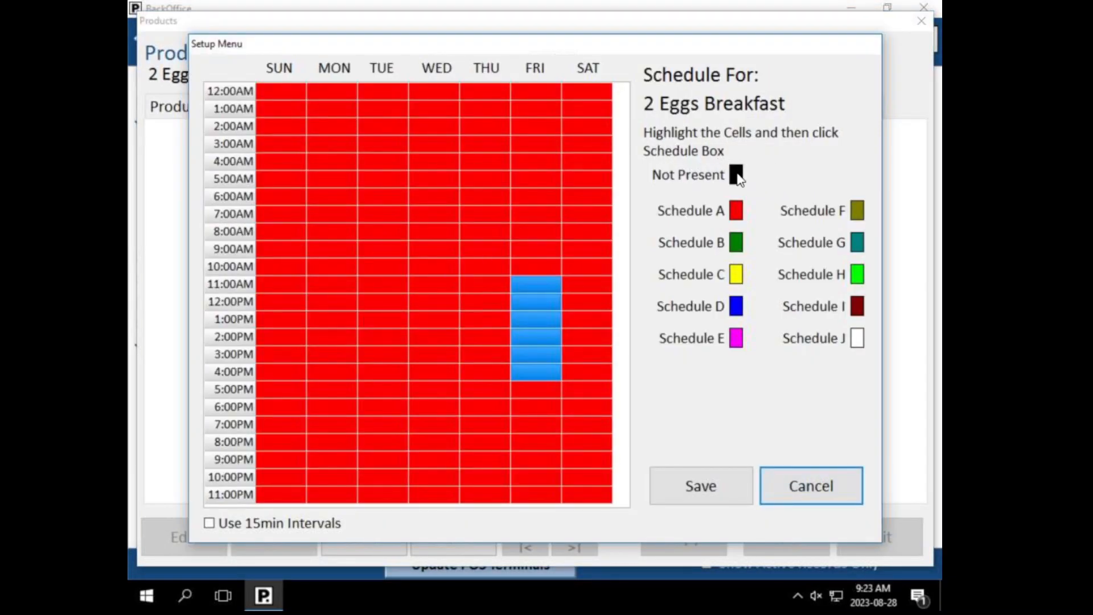
{"action": "left_click", "coordinate": [430, 198]}
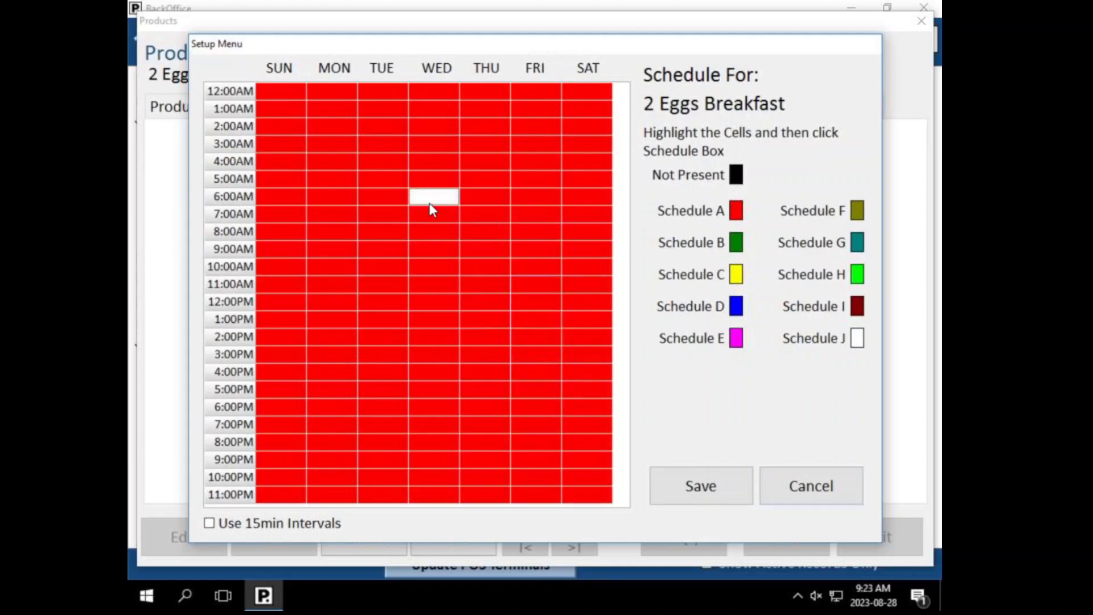
{"action": "left_click", "coordinate": [788, 490]}
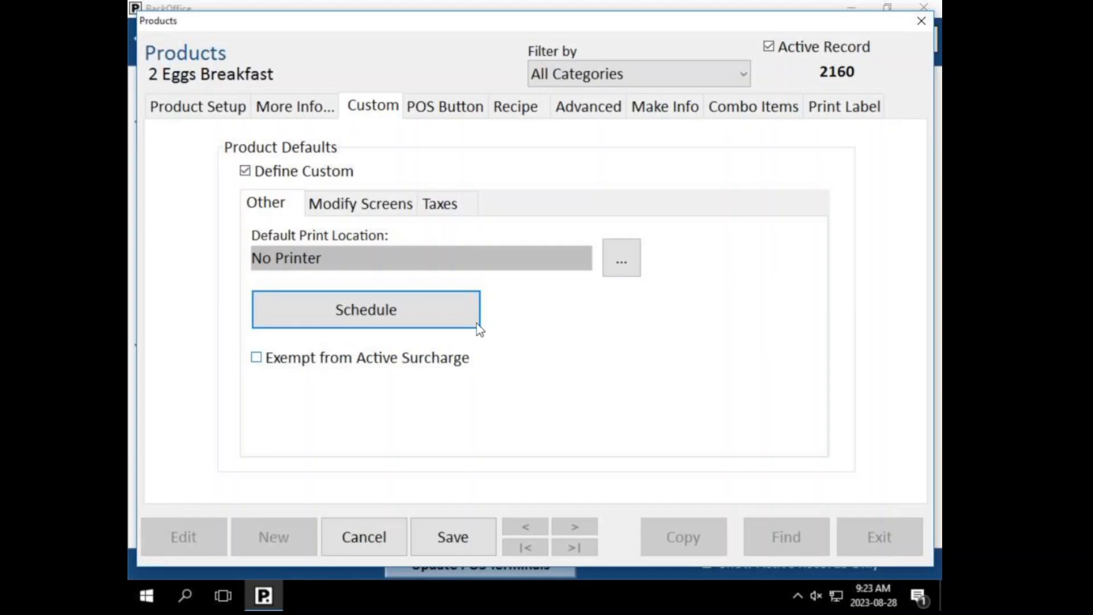
Step: Mark the whole week Not Present, assign Wednesday 11AM–11PM and Thursday 12–3AM to Schedule A
{"action": "left_click", "coordinate": [450, 321]}
{"action": "left_click_drag", "start_coordinate": [272, 97], "coordinate": [590, 510]}
{"action": "left_click", "coordinate": [742, 176]}
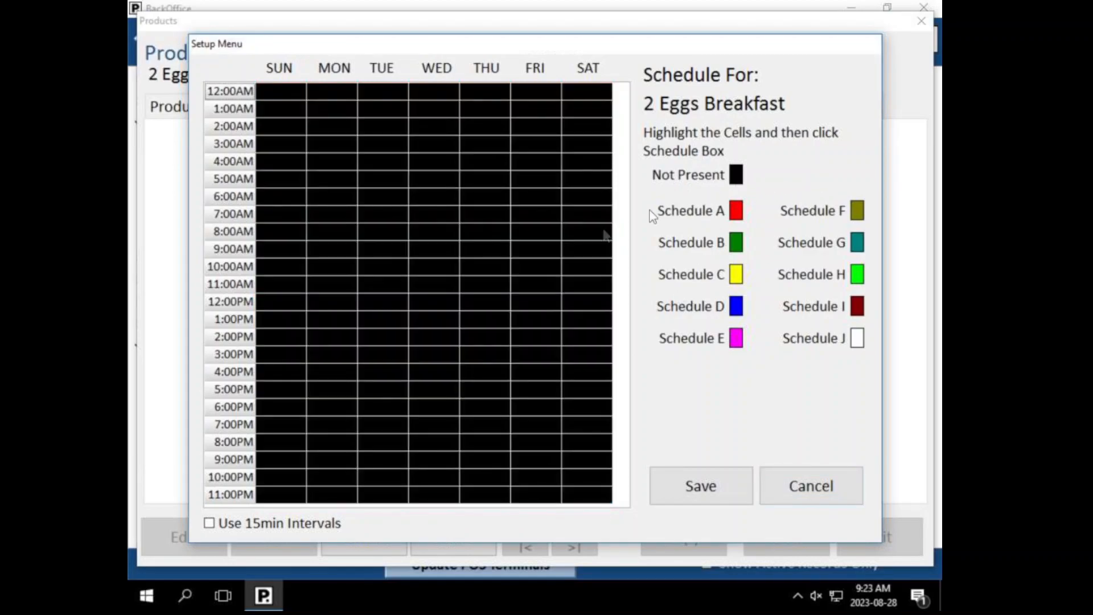
{"action": "left_click_drag", "start_coordinate": [439, 284], "coordinate": [456, 507]}
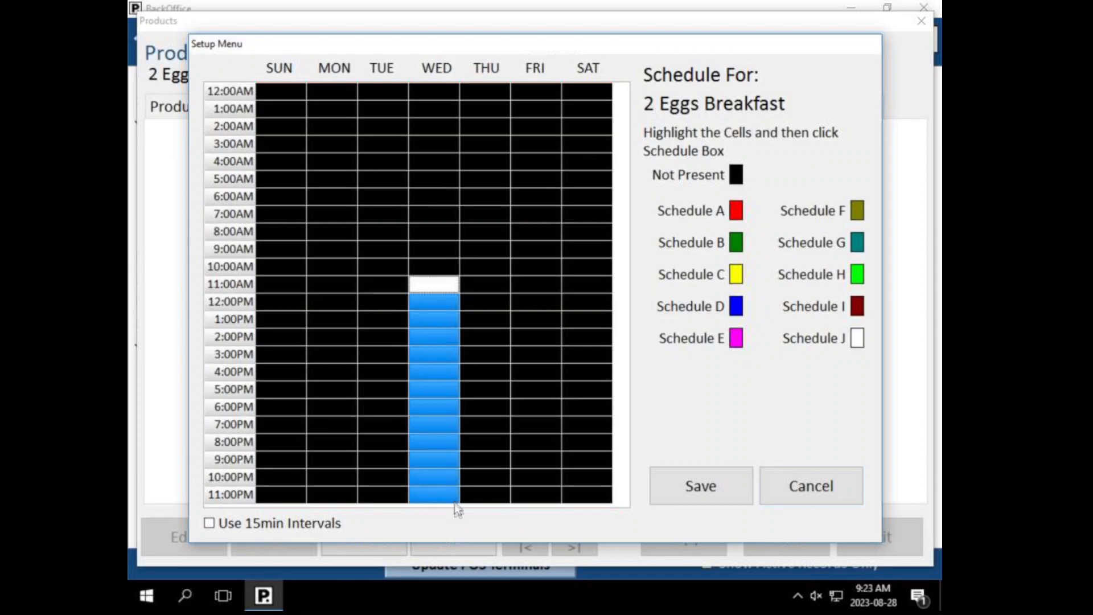
{"action": "left_click_drag", "start_coordinate": [463, 87], "coordinate": [473, 144]}
{"action": "left_click", "coordinate": [736, 212]}
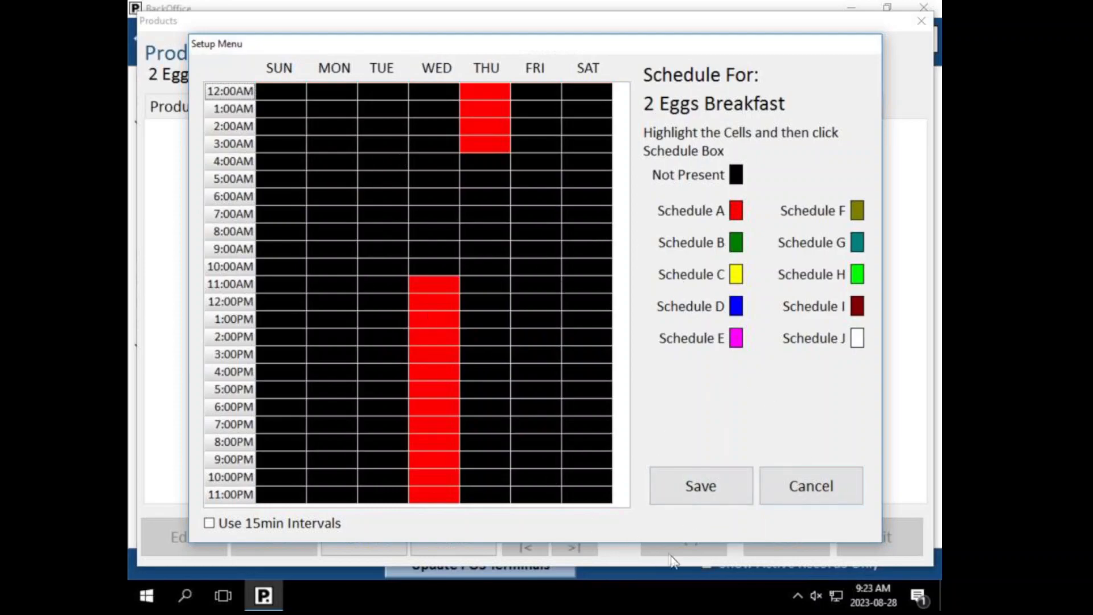
{"action": "left_click", "coordinate": [806, 486]}
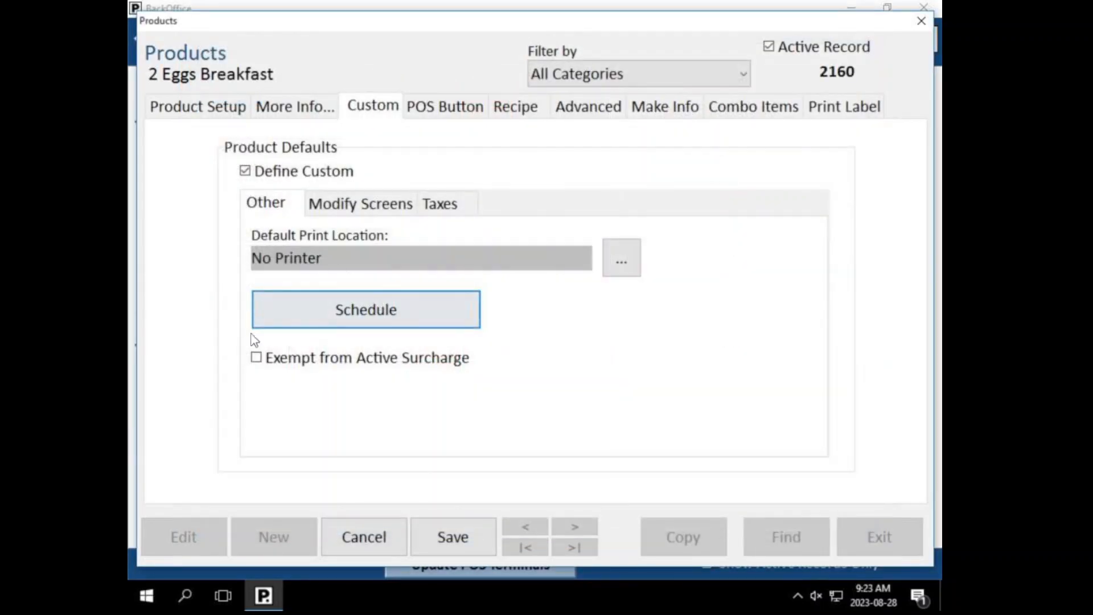
Step: Uncheck Define Custom for 2 Eggs Breakfast and save the product
{"action": "left_click", "coordinate": [260, 177]}
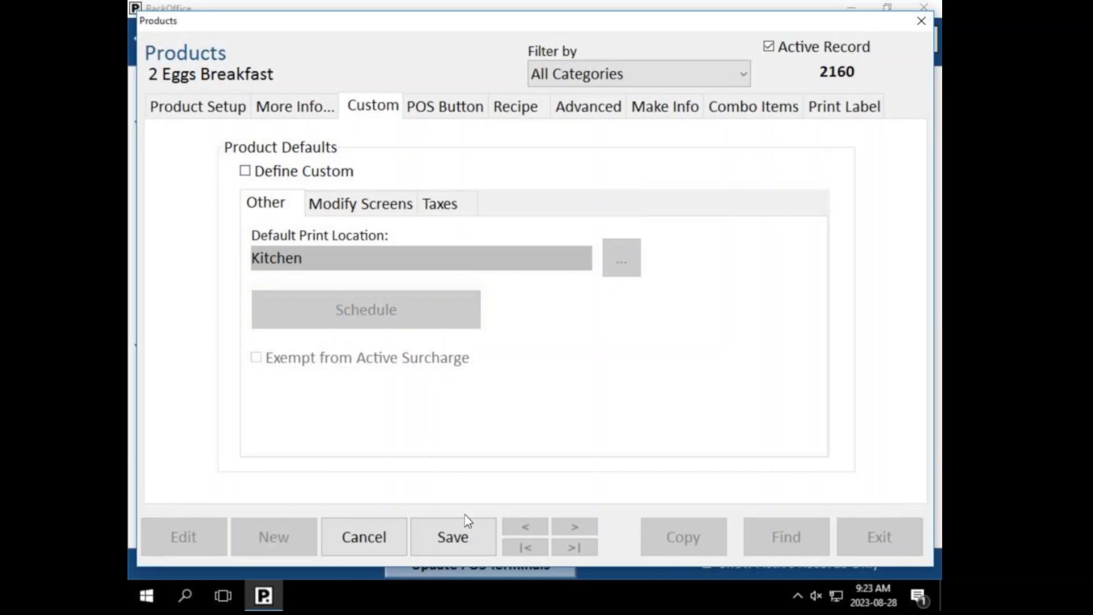
{"action": "left_click", "coordinate": [462, 525]}
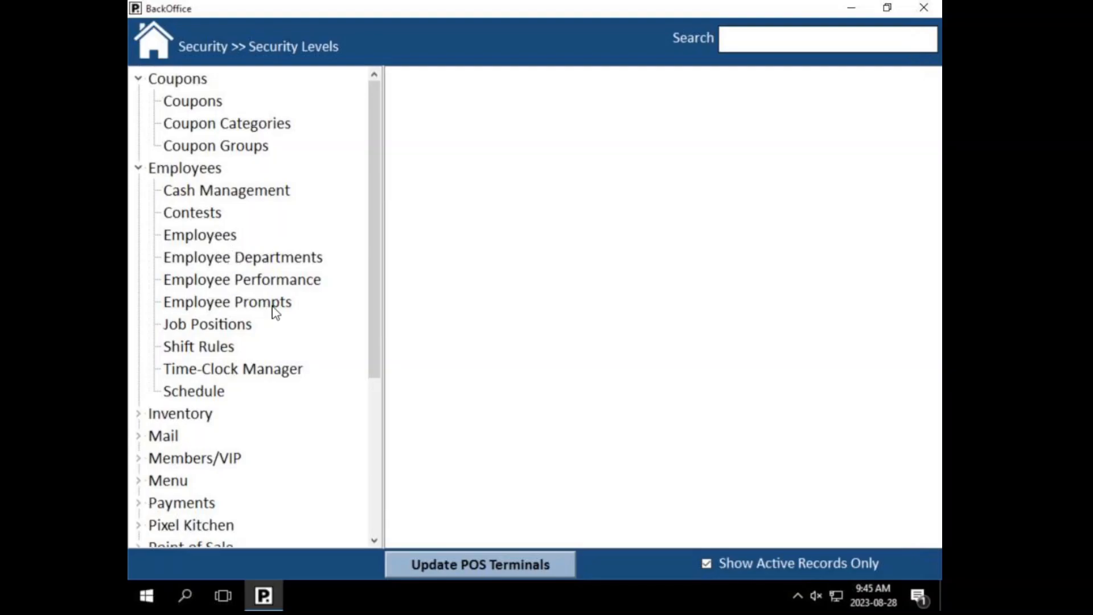
Step: List all seven job positions, then close the list and scroll the tree to Security
{"action": "left_click", "coordinate": [214, 325]}
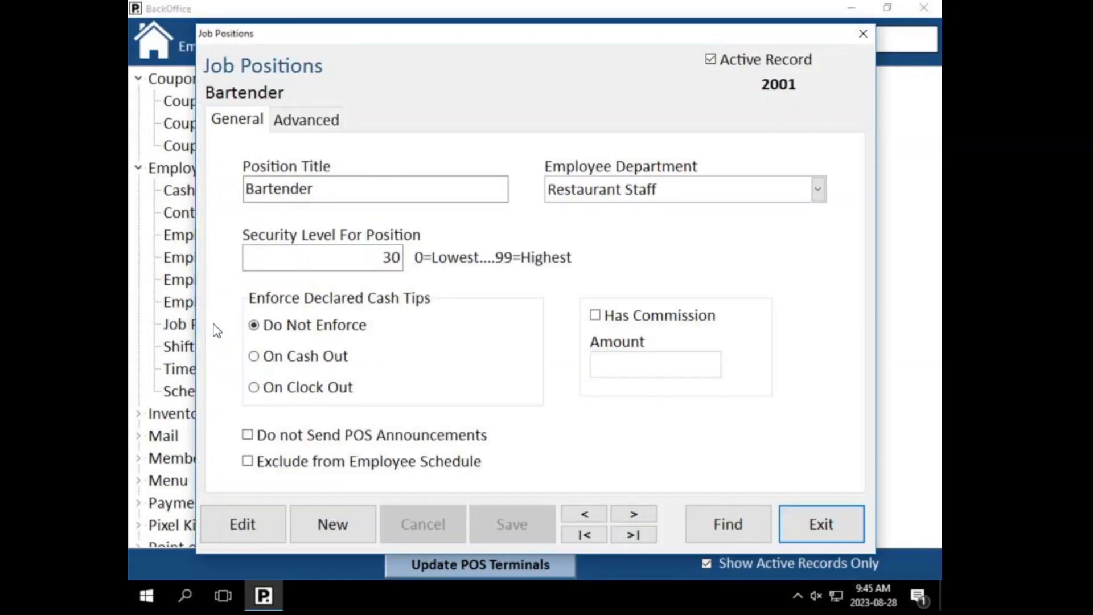
{"action": "left_click", "coordinate": [706, 524]}
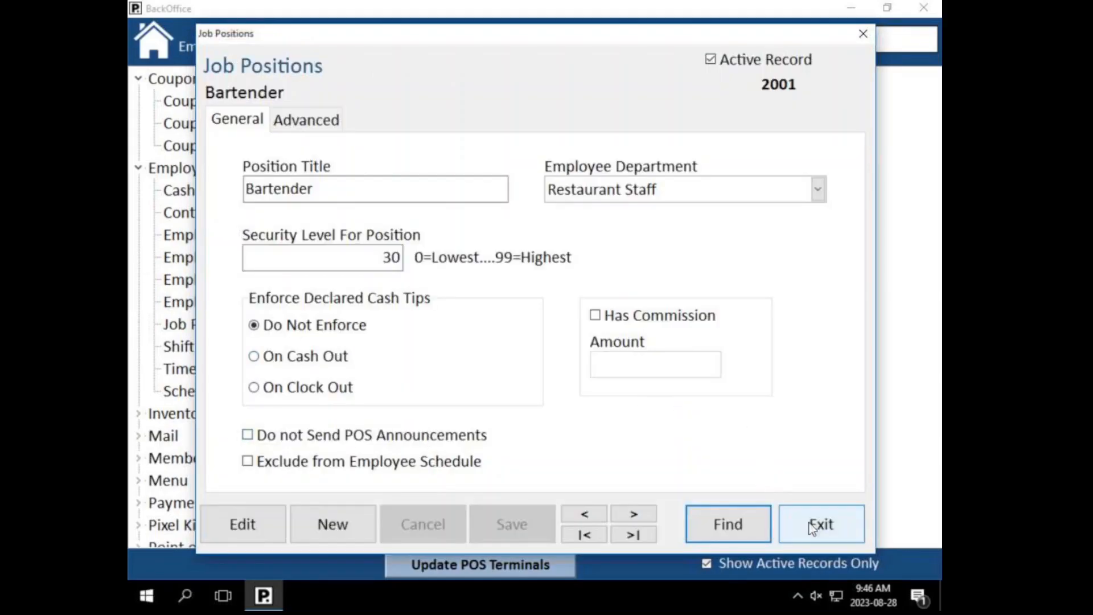
{"action": "left_click", "coordinate": [801, 526]}
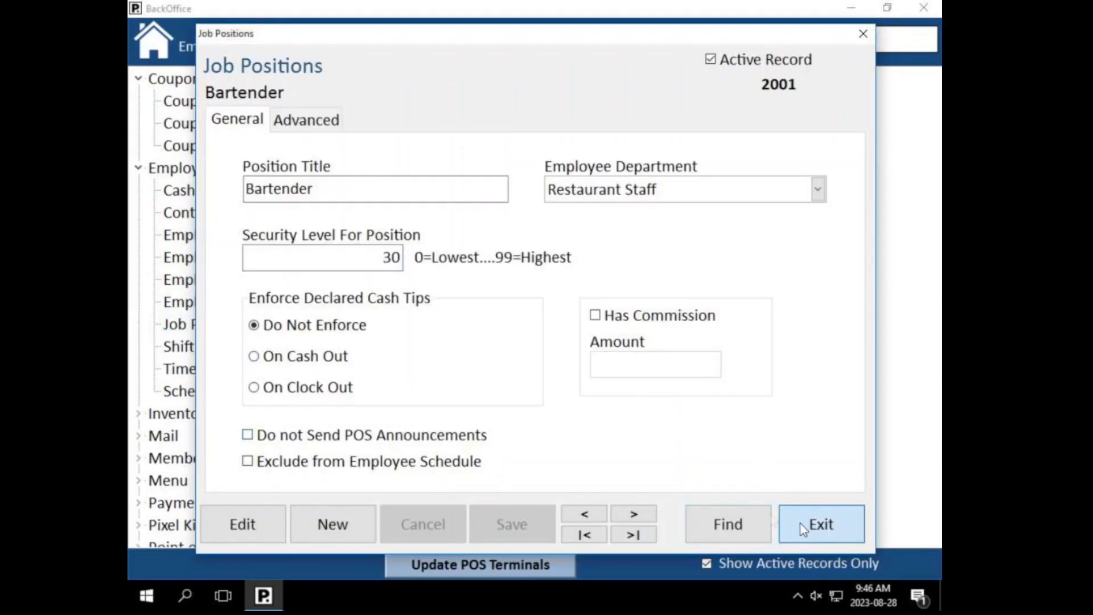
{"action": "scroll", "coordinate": [209, 359], "scroll_direction": "down", "scroll_amount": 4}
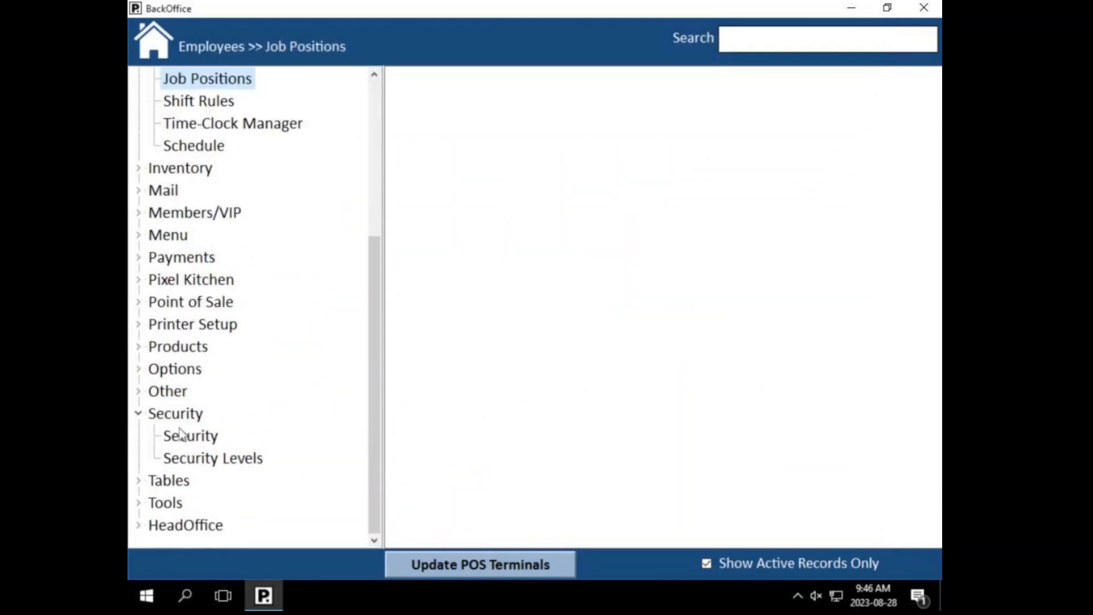
Step: List all Security Levels functions and select 1005 Access to All Tables
{"action": "left_click", "coordinate": [224, 464]}
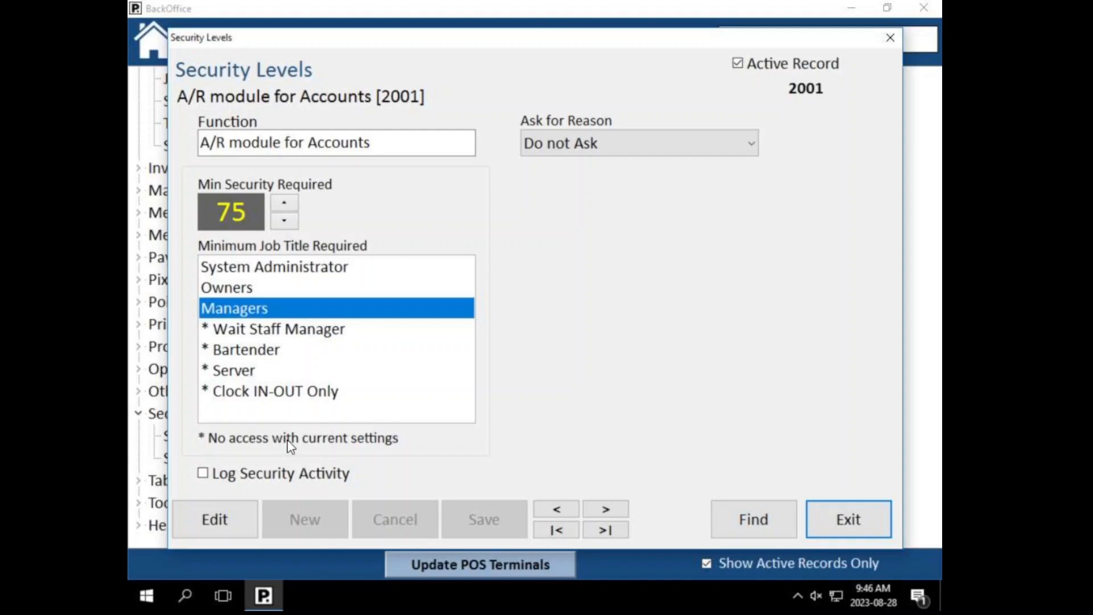
{"action": "left_click", "coordinate": [722, 517]}
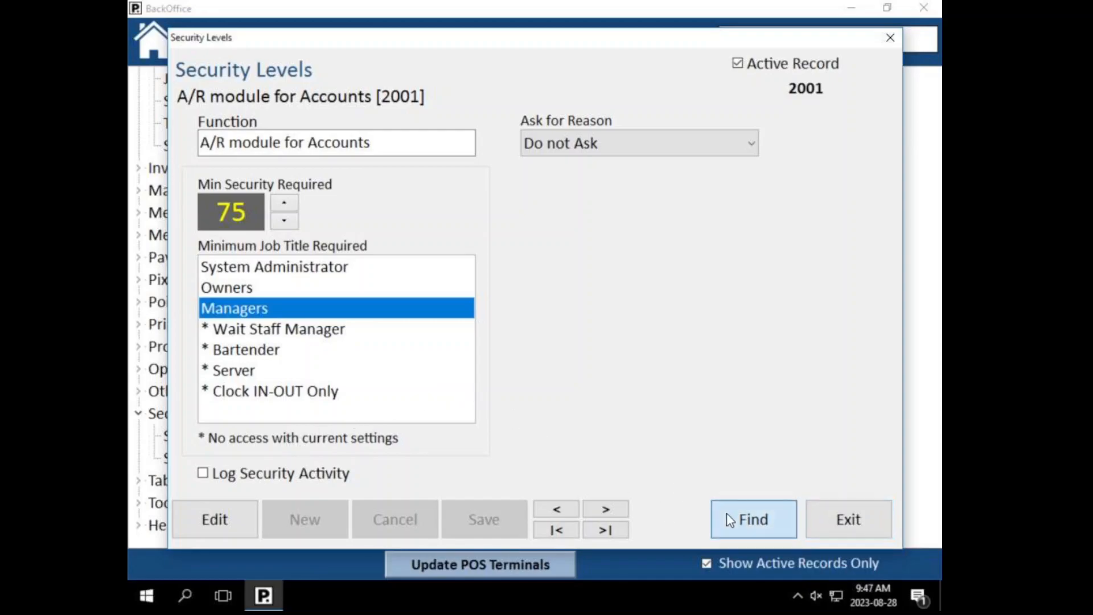
{"action": "left_click", "coordinate": [314, 188]}
{"action": "key", "text": "Down"}
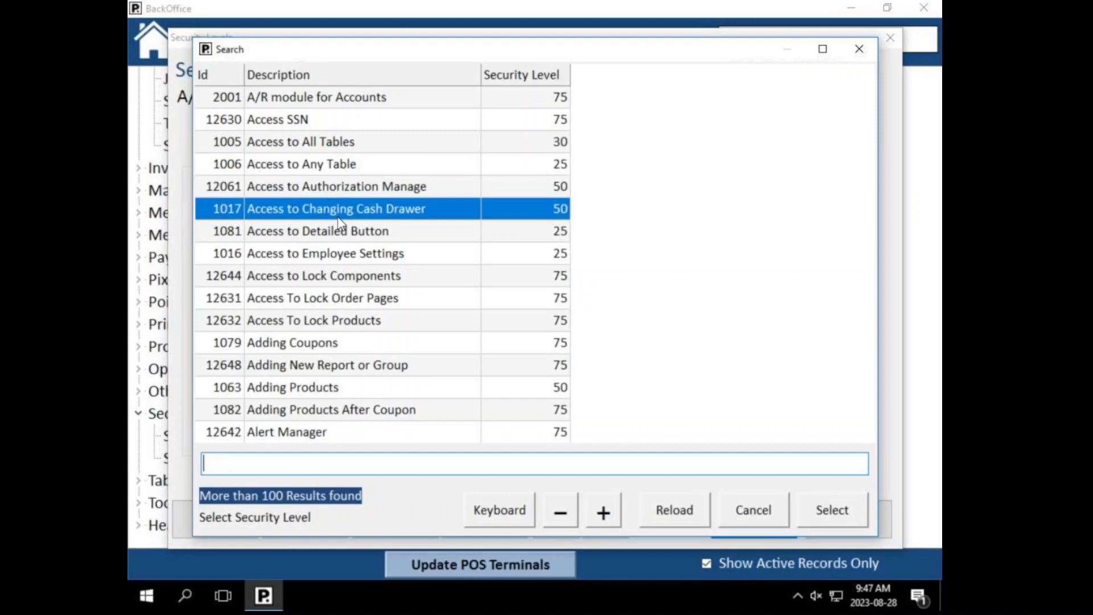
{"action": "key", "text": "Down"}
{"action": "key", "text": "Down"}
{"action": "key", "text": "Down"}
{"action": "key", "text": "Down"}
{"action": "key", "text": "Down"}
{"action": "key", "text": "Down"}
{"action": "key", "text": "Down"}
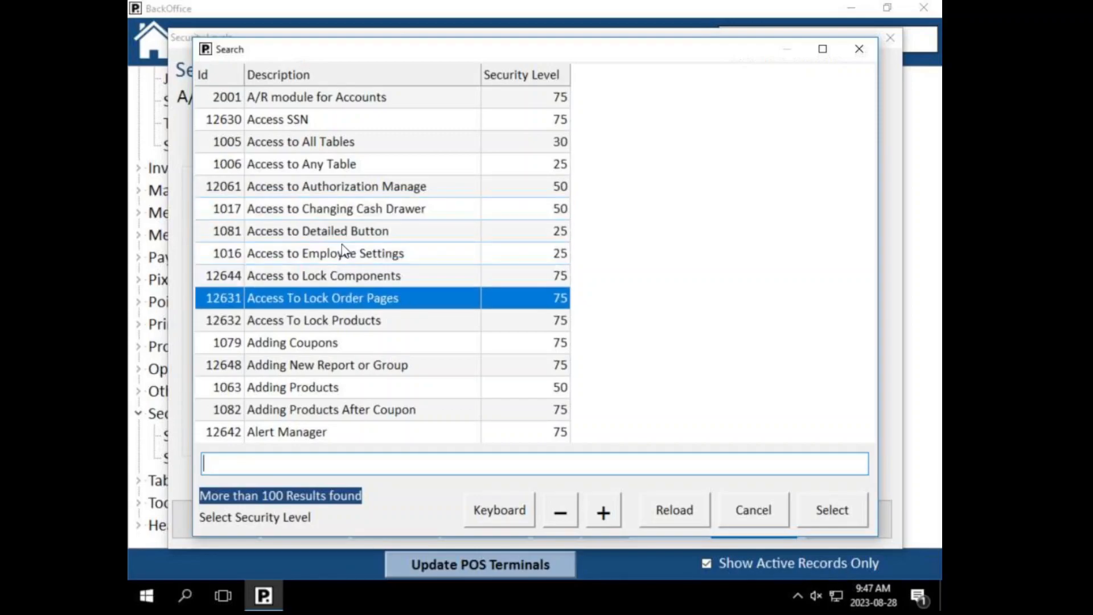
{"action": "key", "text": "Down"}
{"action": "key", "text": "Down"}
{"action": "key", "text": "Down"}
{"action": "key", "text": "Down"}
{"action": "key", "text": "Down"}
{"action": "key", "text": "Down"}
{"action": "key", "text": "Down"}
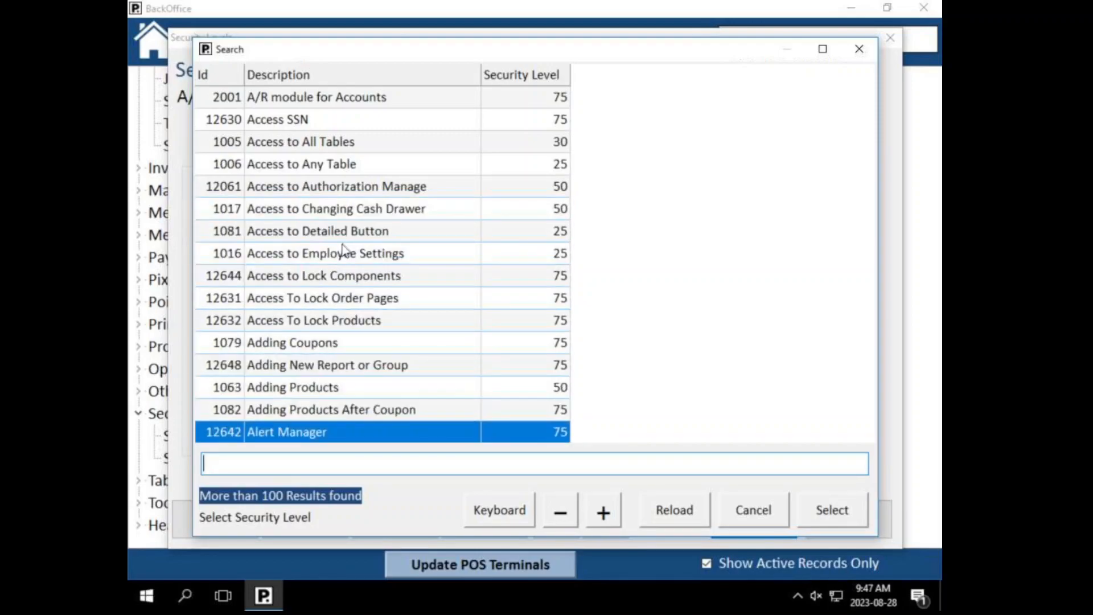
{"action": "key", "text": "Down"}
{"action": "key", "text": "Down"}
{"action": "key", "text": "Down"}
{"action": "key", "text": "Down"}
{"action": "key", "text": "Down"}
{"action": "key", "text": "Down"}
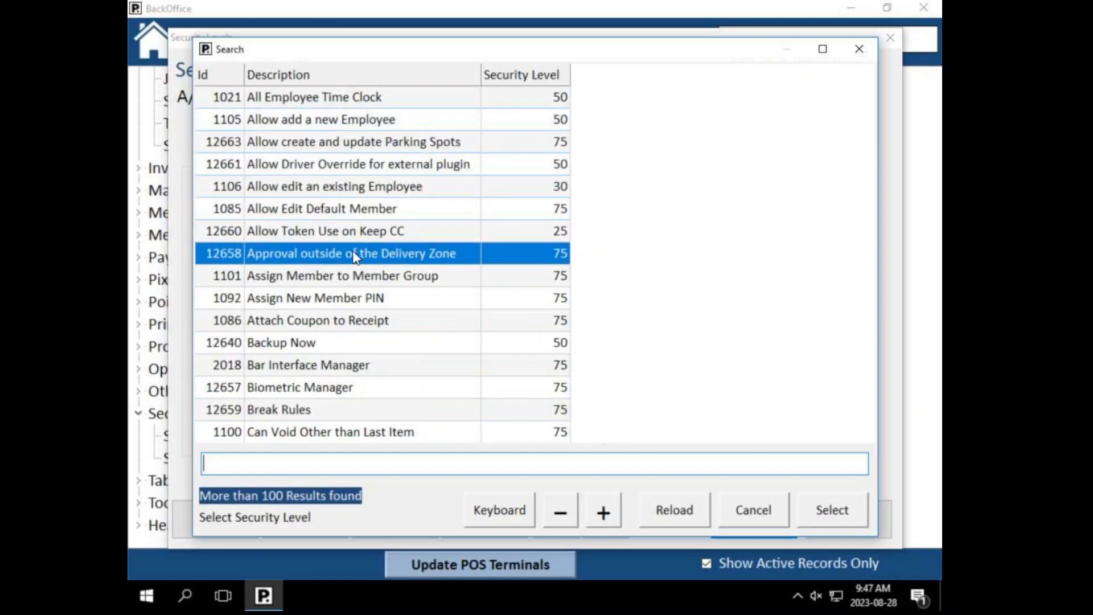
{"action": "key", "text": "Down"}
{"action": "key", "text": "Down"}
{"action": "key", "text": "Down"}
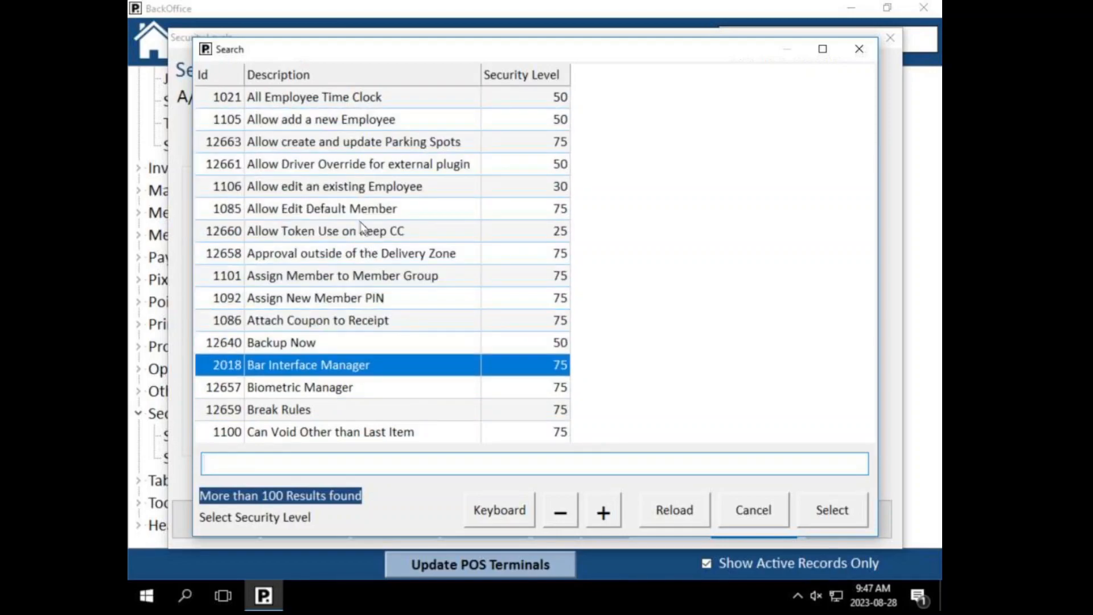
{"action": "key", "text": "Up"}
{"action": "key", "text": "Up"}
{"action": "key", "text": "Up"}
{"action": "key", "text": "Up"}
{"action": "key", "text": "Up"}
{"action": "key", "text": "Up"}
{"action": "key", "text": "Up"}
{"action": "key", "text": "Up"}
{"action": "key", "text": "Up"}
{"action": "key", "text": "Up"}
{"action": "key", "text": "Up"}
{"action": "key", "text": "Up"}
{"action": "key", "text": "Up"}
{"action": "key", "text": "Up"}
{"action": "key", "text": "Up"}
{"action": "key", "text": "Up"}
{"action": "key", "text": "Up"}
{"action": "key", "text": "Up"}
{"action": "key", "text": "Up"}
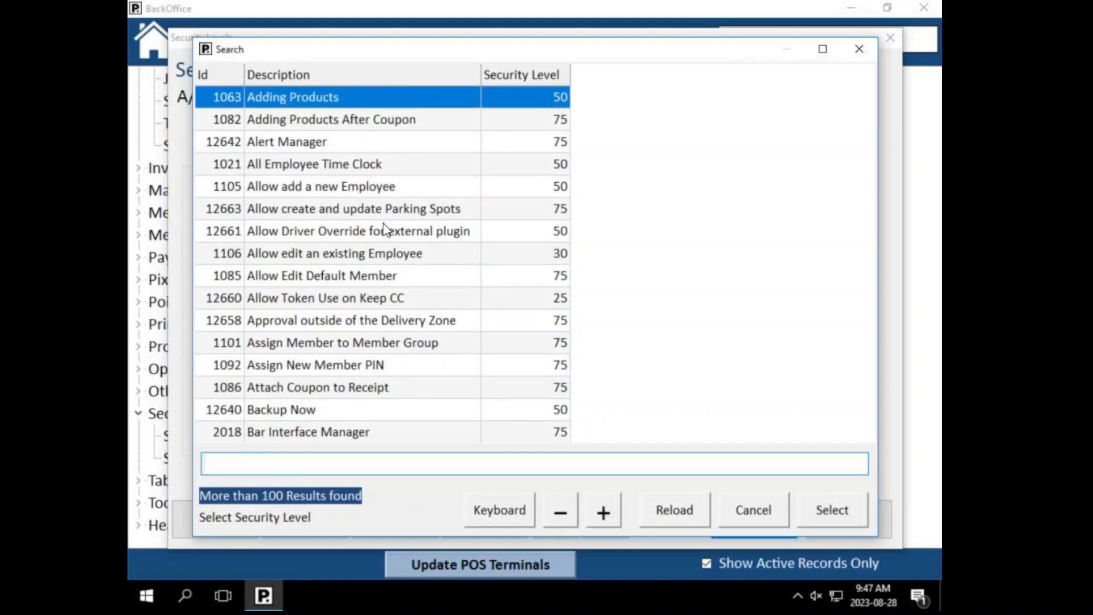
{"action": "key", "text": "Up"}
{"action": "key", "text": "Up"}
{"action": "key", "text": "Up"}
{"action": "key", "text": "Up"}
{"action": "key", "text": "Up"}
{"action": "key", "text": "Up"}
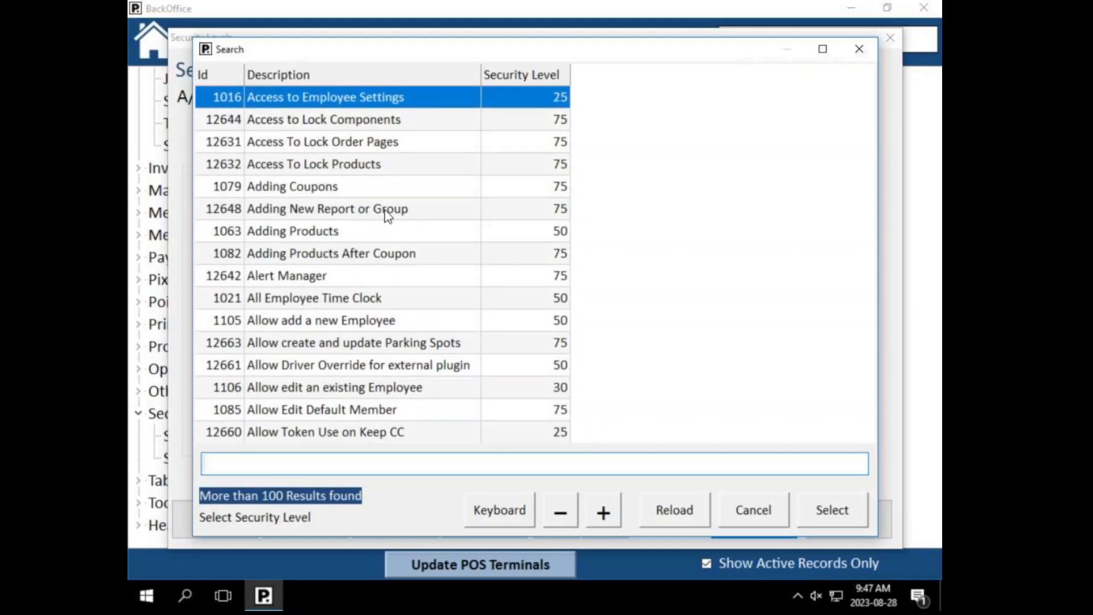
{"action": "key", "text": "Up"}
{"action": "key", "text": "Up"}
{"action": "key", "text": "Up"}
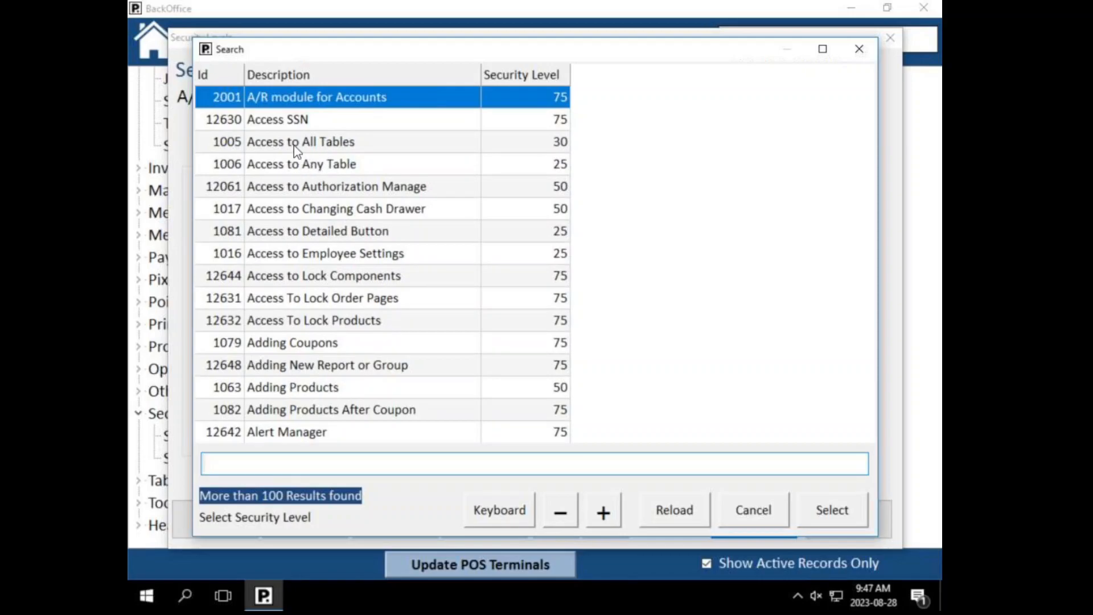
{"action": "left_click", "coordinate": [319, 145]}
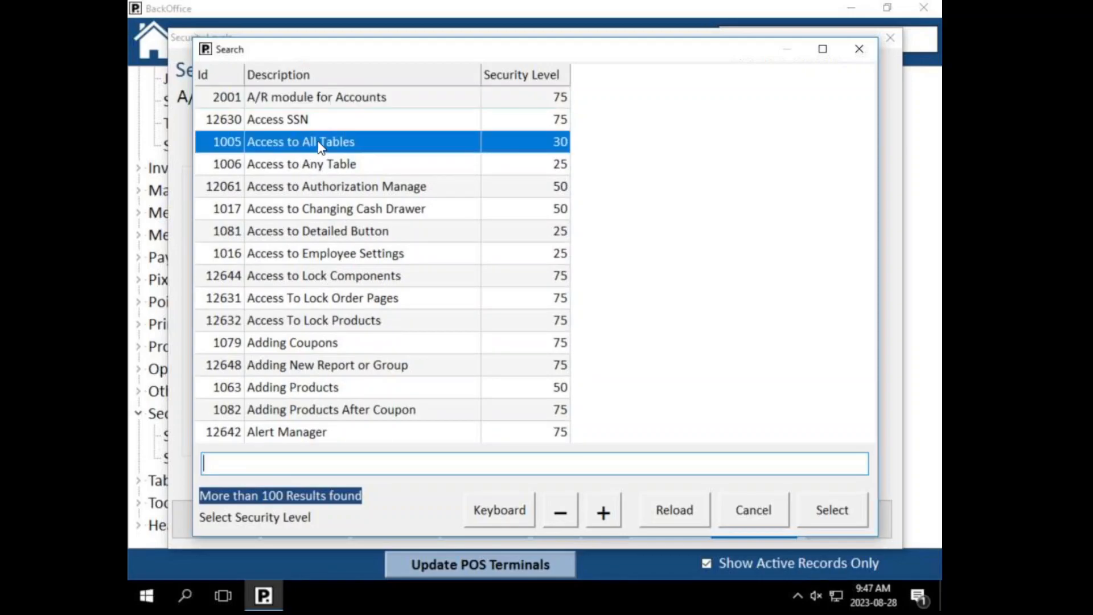
Step: Set Access to All Tables minimum security to 50 (Wait Staff Managers) and save it
{"action": "double_click", "coordinate": [319, 145]}
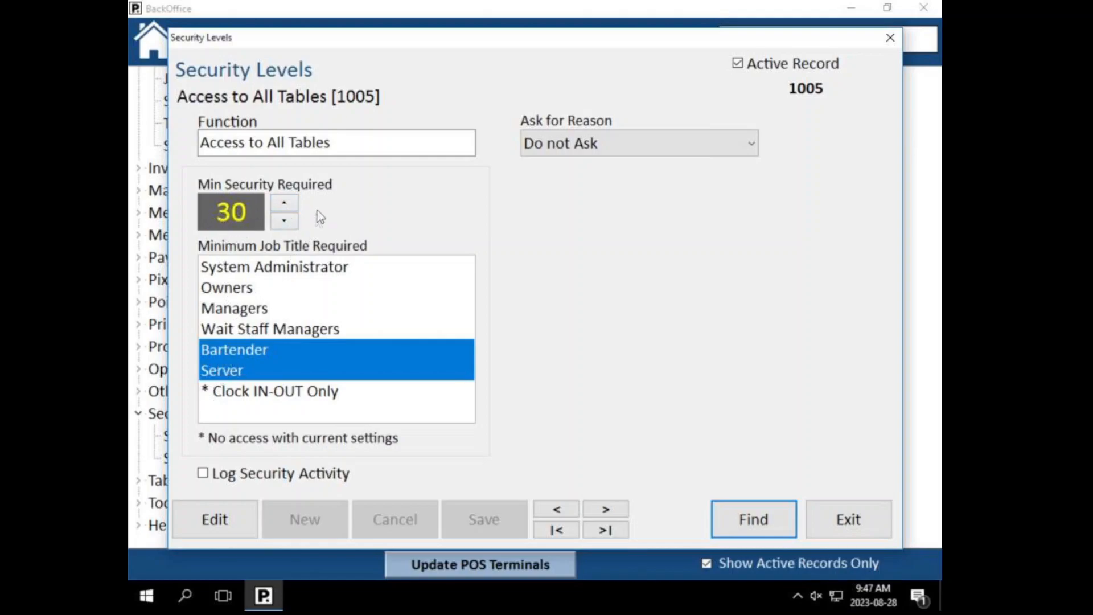
{"action": "left_click", "coordinate": [285, 203]}
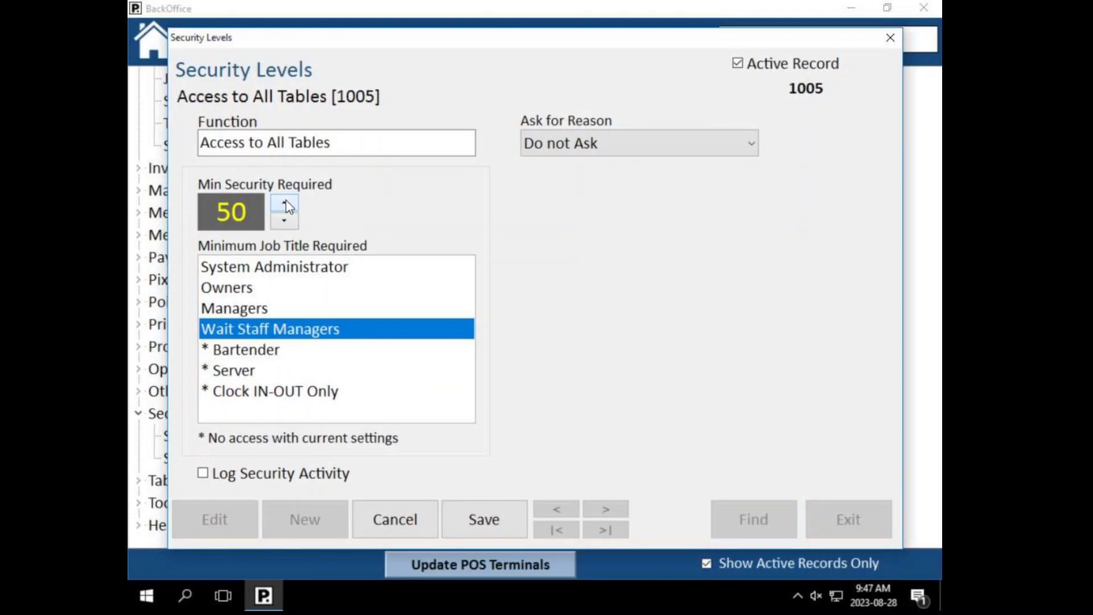
{"action": "left_click", "coordinate": [284, 203]}
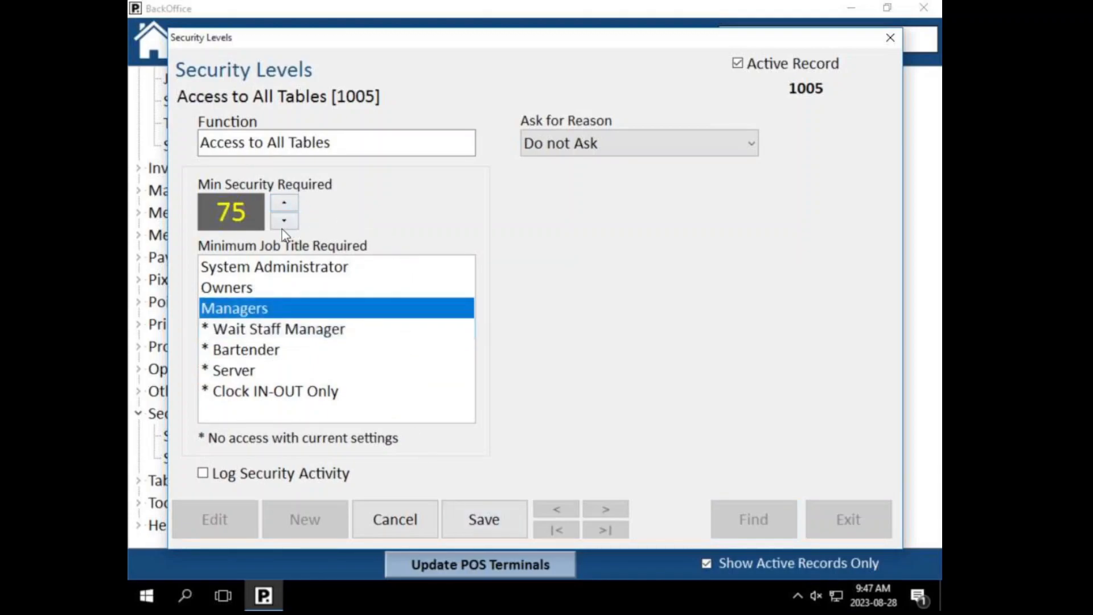
{"action": "left_click", "coordinate": [284, 221]}
{"action": "left_click", "coordinate": [480, 515]}
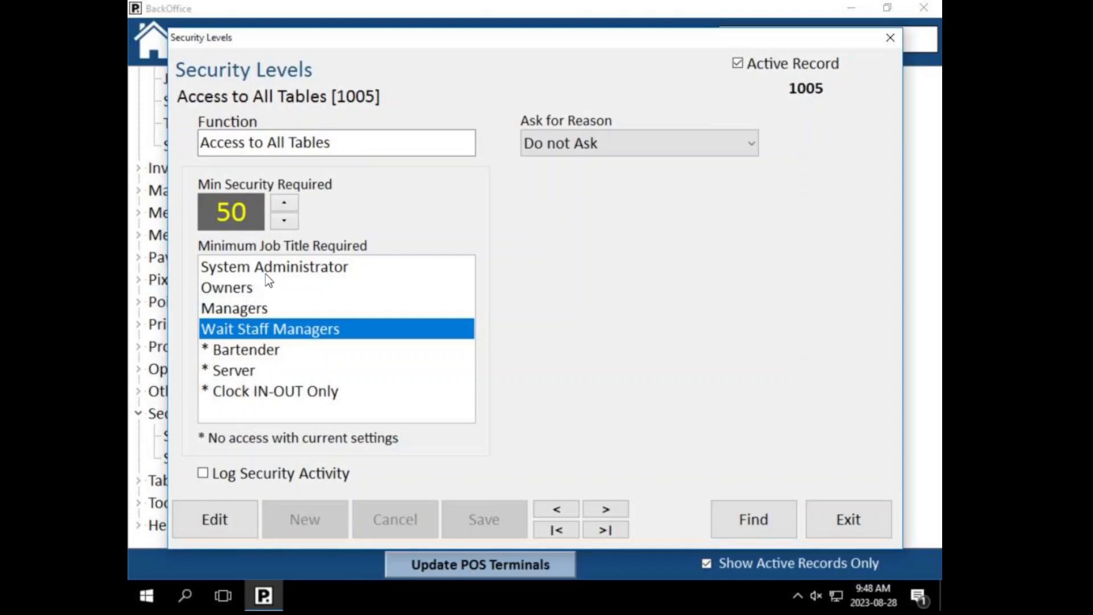
{"action": "left_click", "coordinate": [783, 514]}
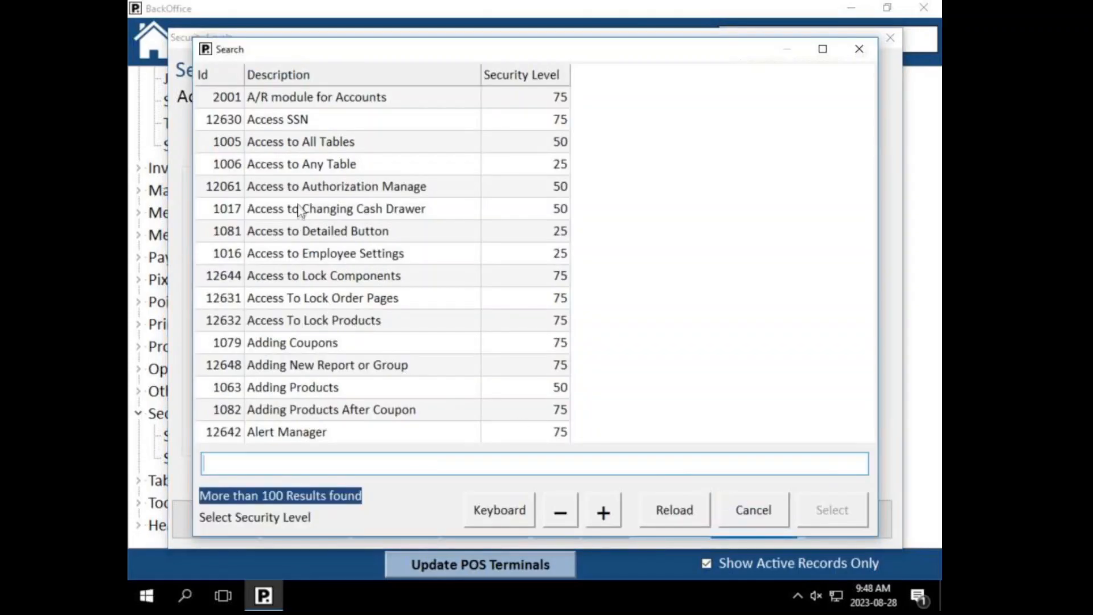
{"action": "left_click", "coordinate": [294, 170]}
{"action": "double_click", "coordinate": [295, 169]}
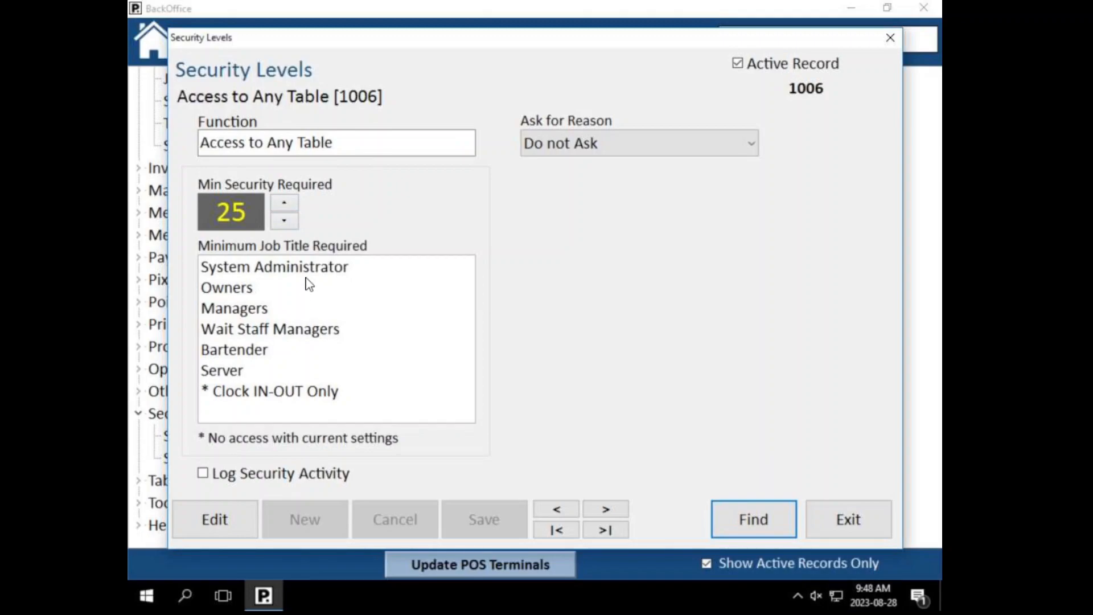
{"action": "left_click", "coordinate": [715, 513]}
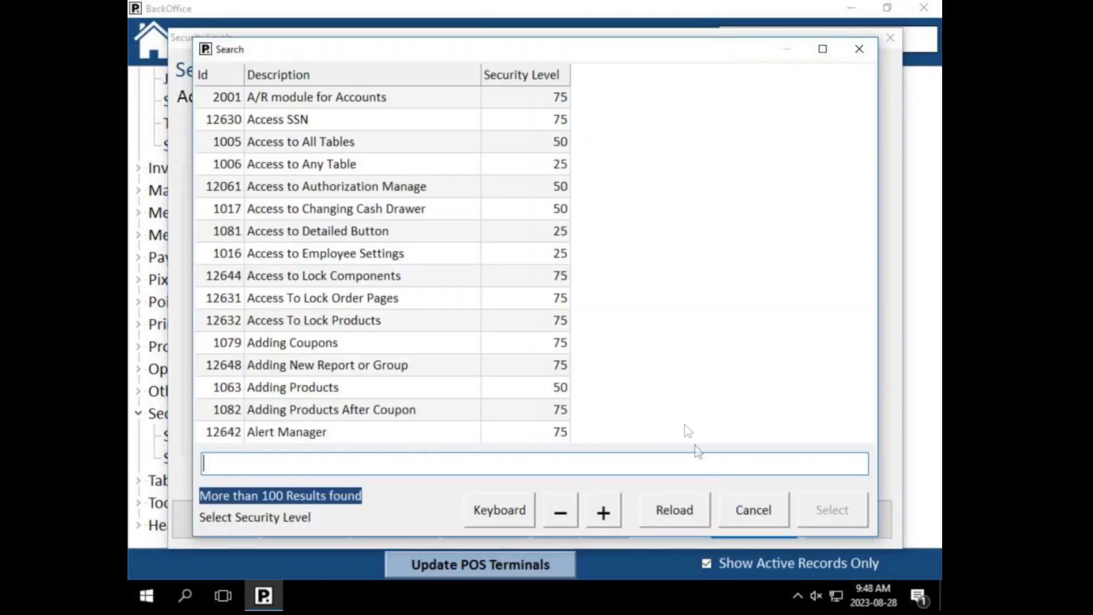
{"action": "left_click", "coordinate": [529, 389]}
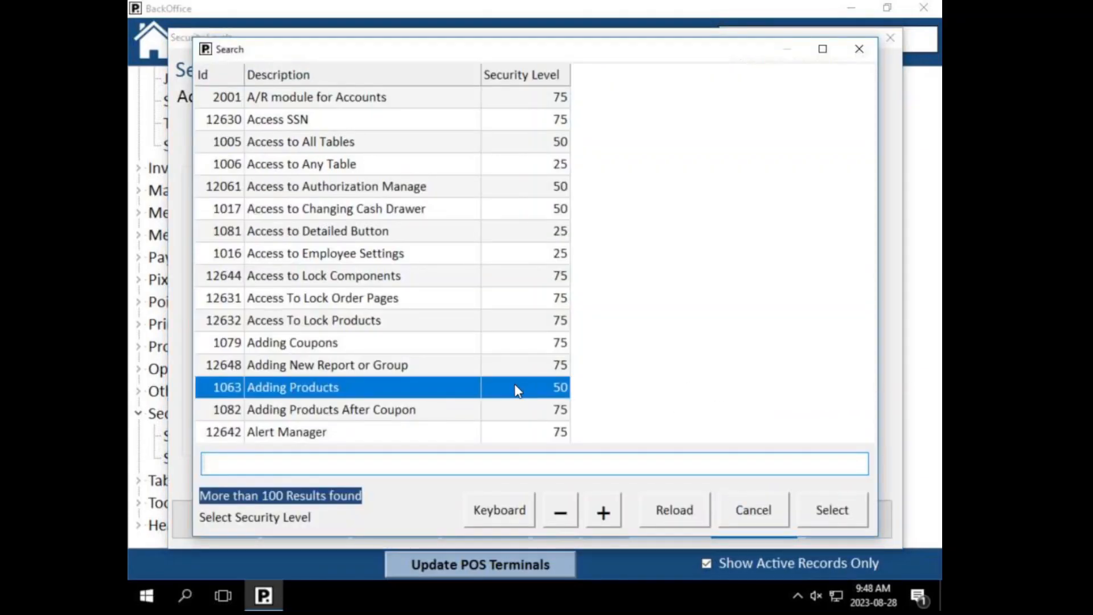
{"action": "scroll", "coordinate": [506, 388], "scroll_direction": "down", "scroll_amount": 10}
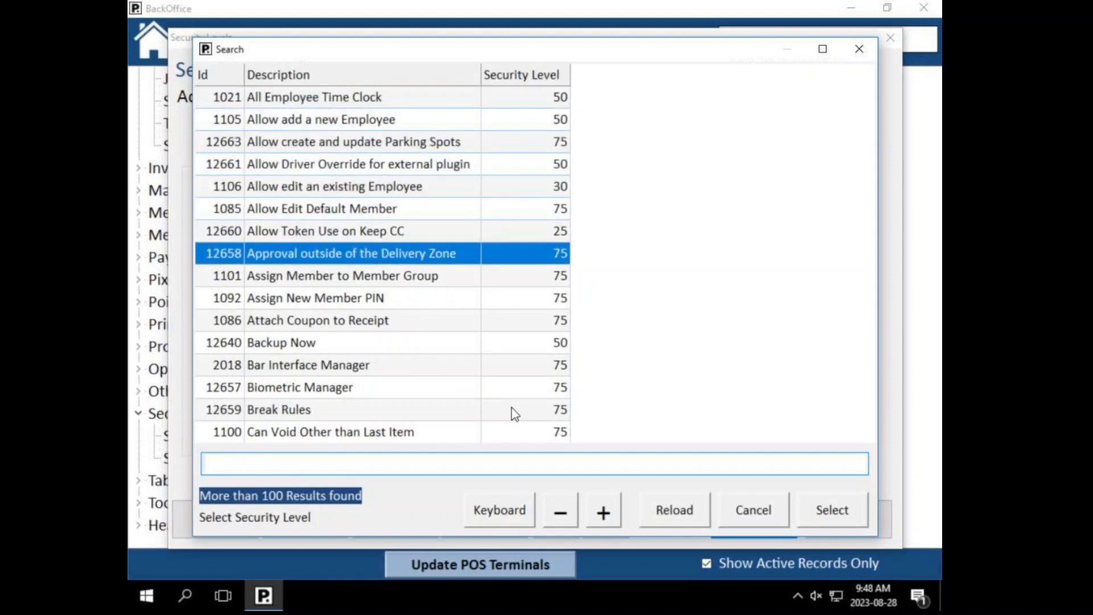
{"action": "scroll", "coordinate": [514, 412], "scroll_direction": "down", "scroll_amount": 1}
{"action": "left_click", "coordinate": [340, 200]}
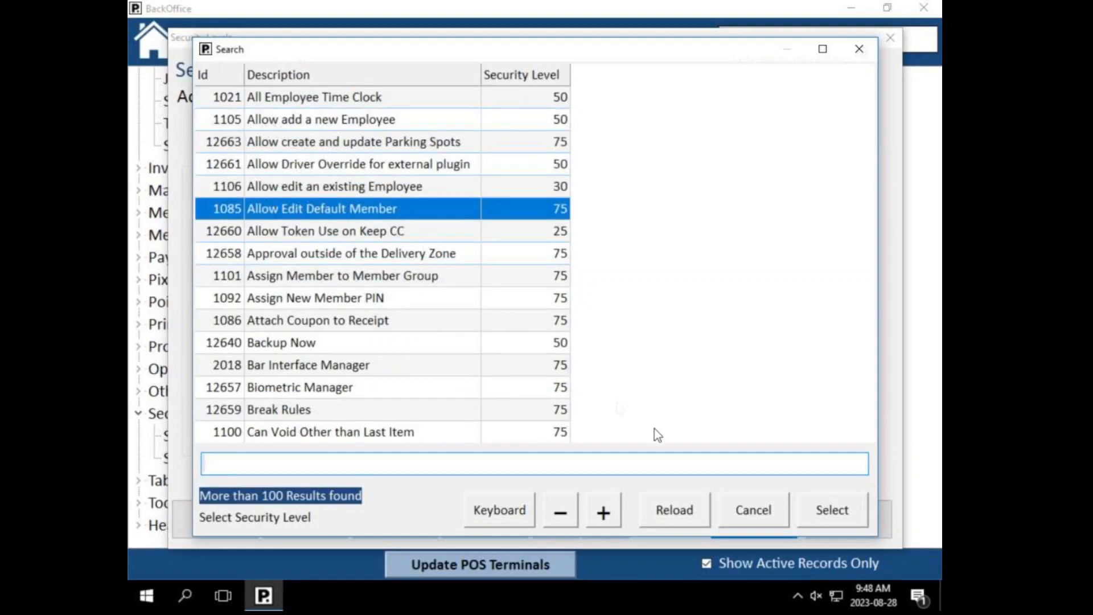
{"action": "left_click", "coordinate": [743, 508]}
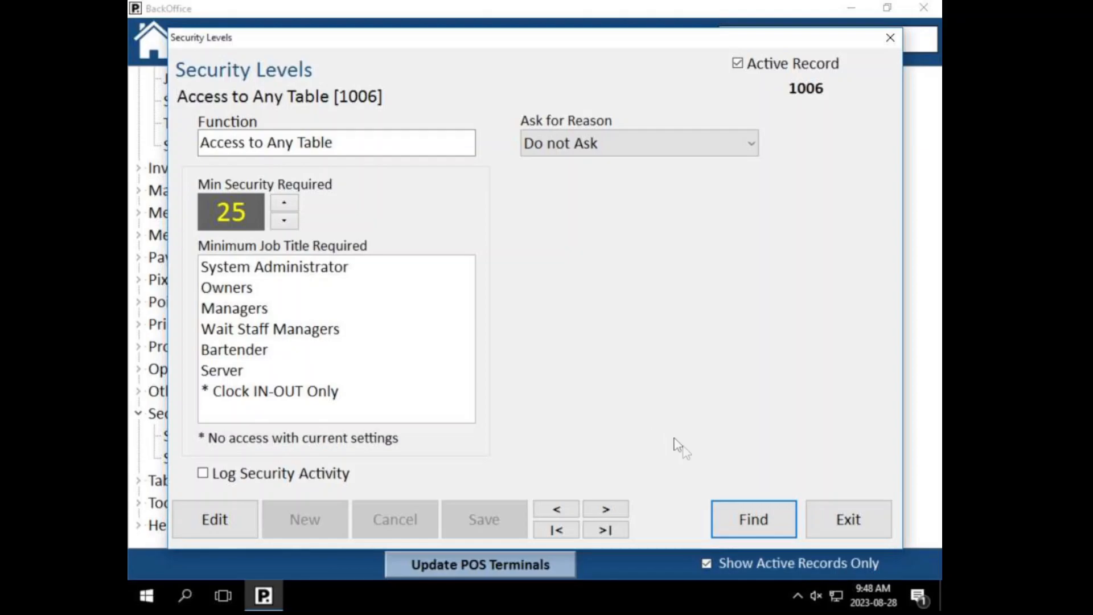
{"action": "left_click", "coordinate": [328, 141]}
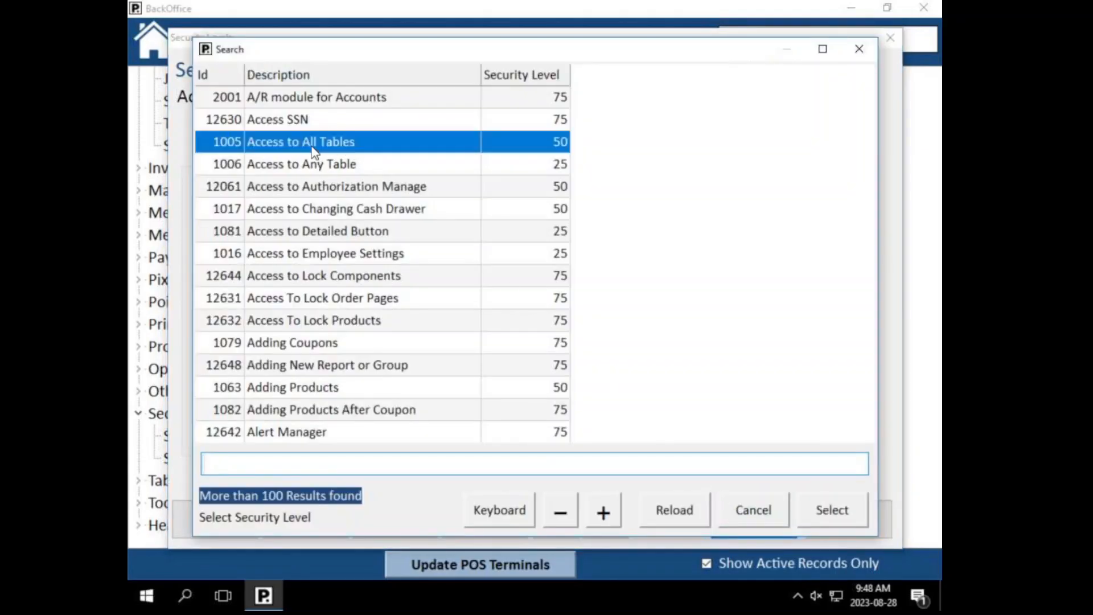
{"action": "left_click", "coordinate": [820, 508]}
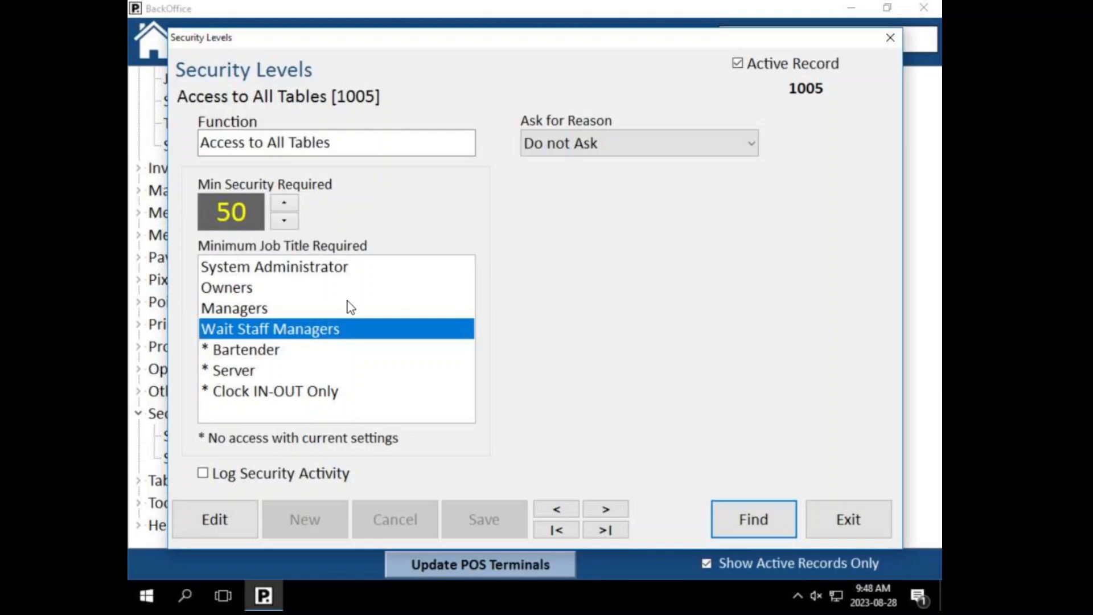
{"action": "left_click", "coordinate": [715, 525]}
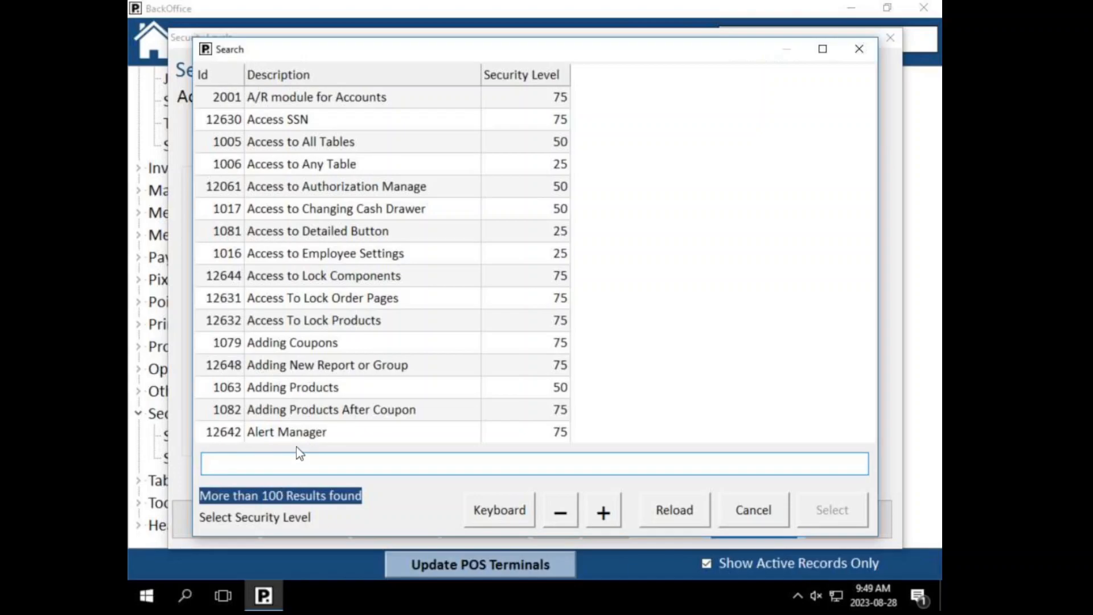
Step: Close the security search and Security Levels form, then open the Employees records
{"action": "left_click", "coordinate": [763, 519]}
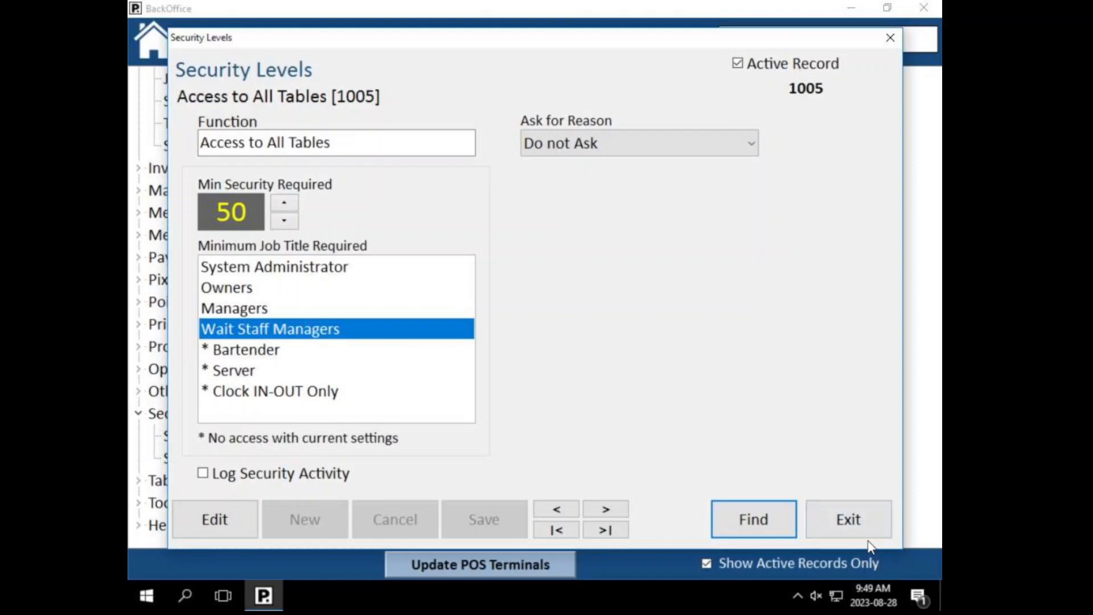
{"action": "left_click", "coordinate": [847, 519]}
{"action": "scroll", "coordinate": [142, 313], "scroll_direction": "up", "scroll_amount": 4}
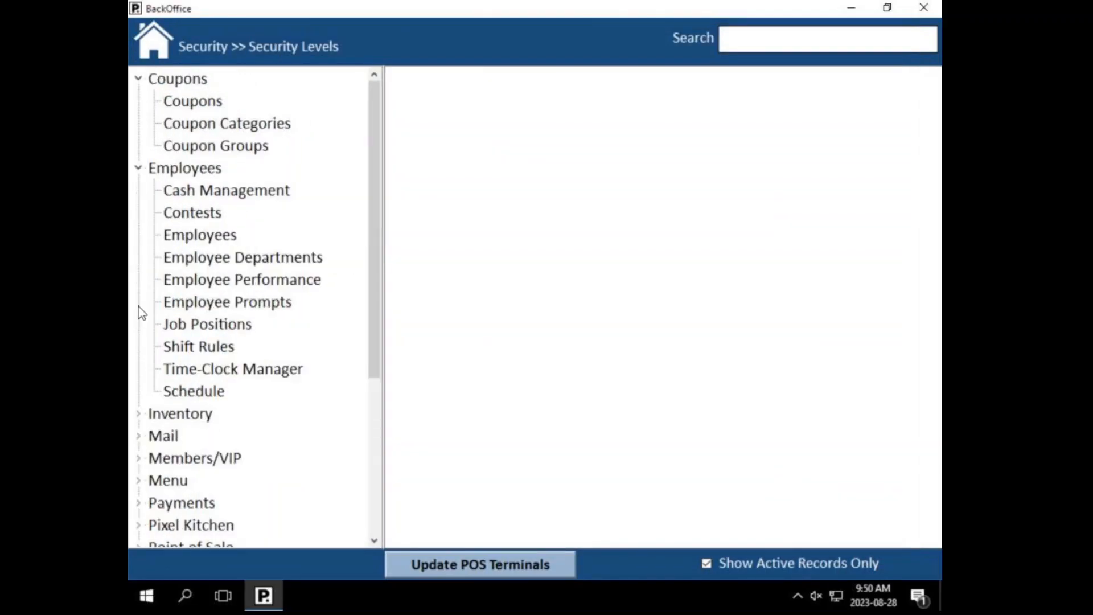
{"action": "double_click", "coordinate": [215, 241]}
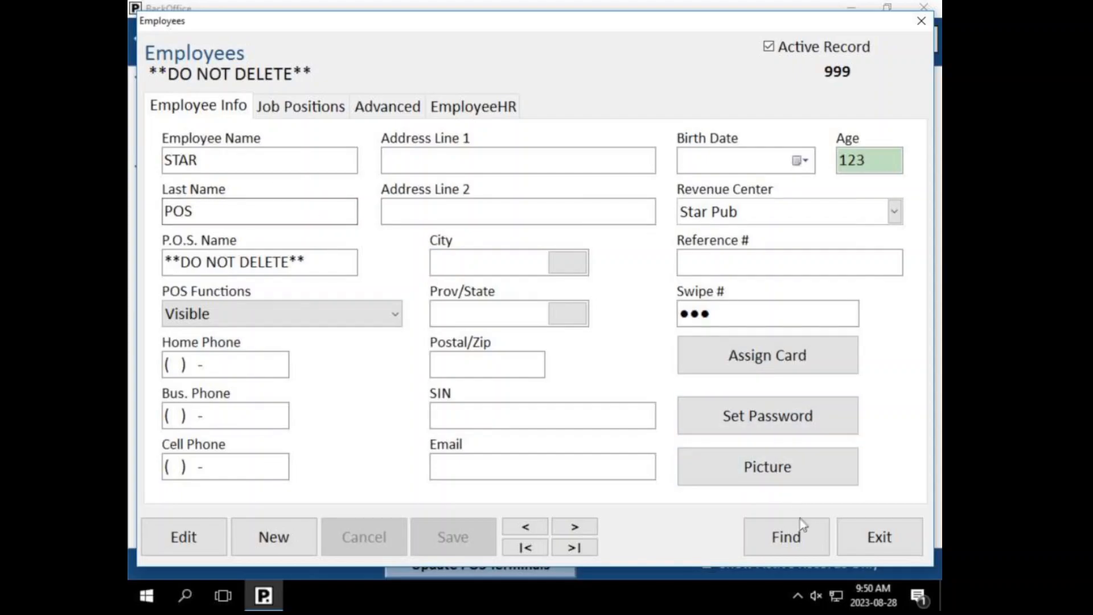
{"action": "left_click", "coordinate": [797, 535]}
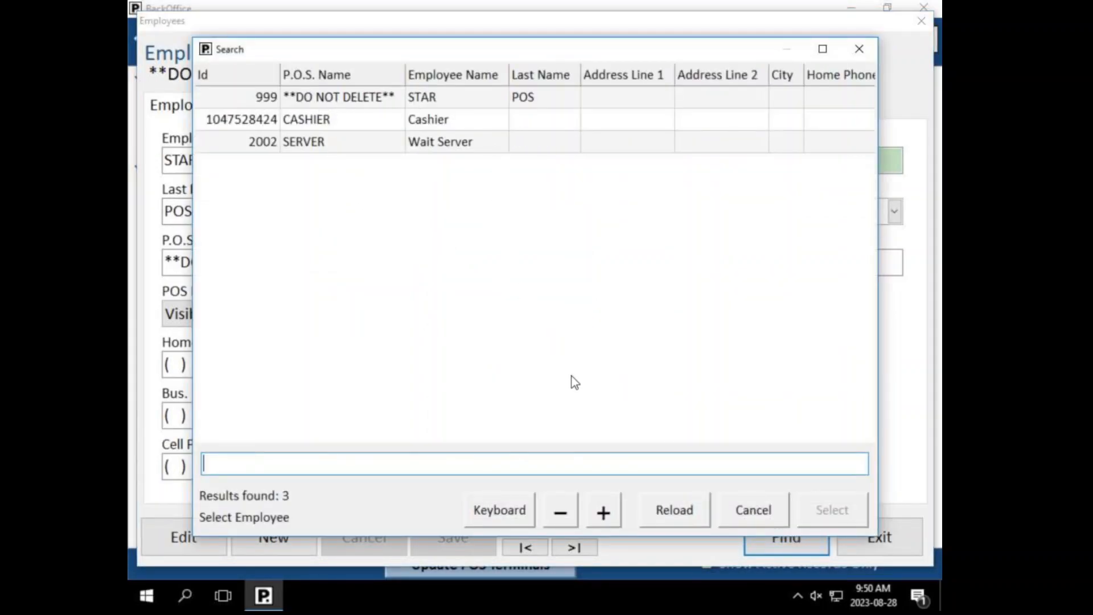
{"action": "left_click", "coordinate": [743, 511]}
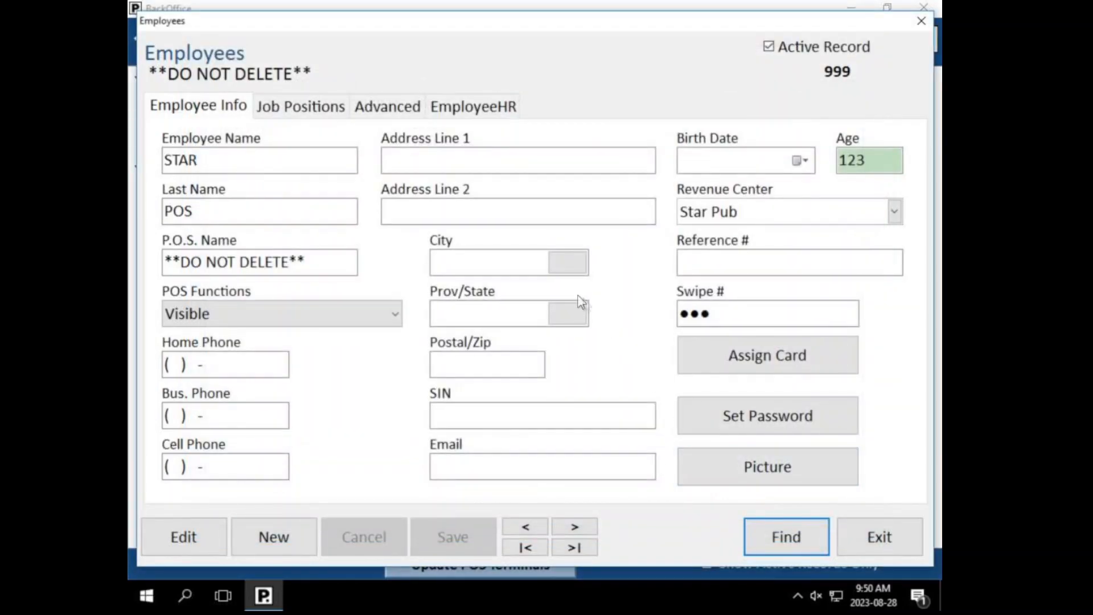
Step: Create a blank employee record and begin assigning it an access card
{"action": "left_click", "coordinate": [297, 535]}
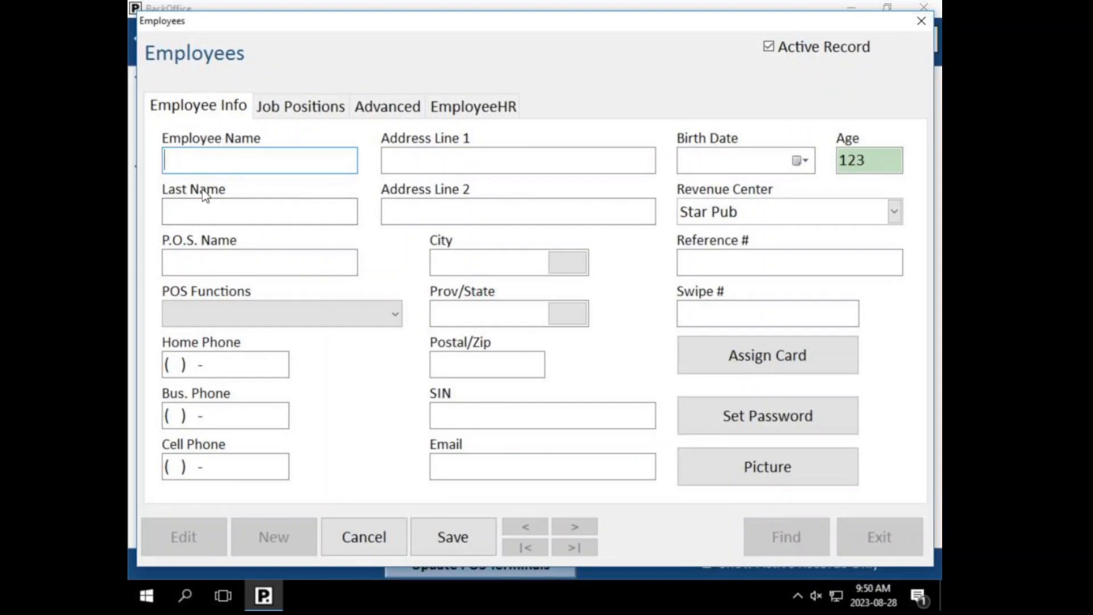
{"action": "left_click", "coordinate": [166, 265]}
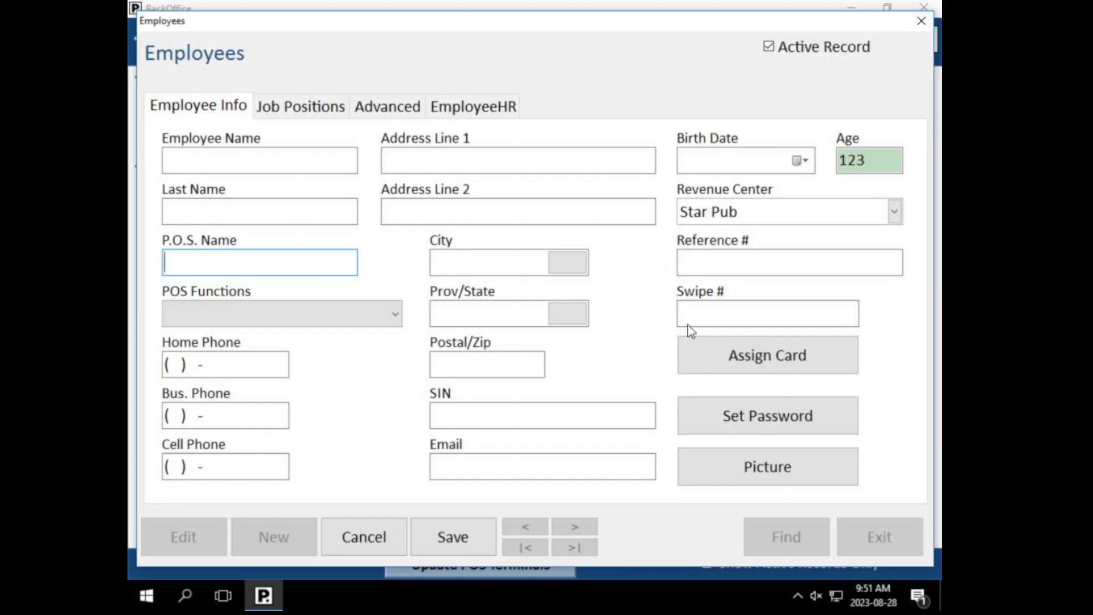
{"action": "left_click", "coordinate": [749, 353]}
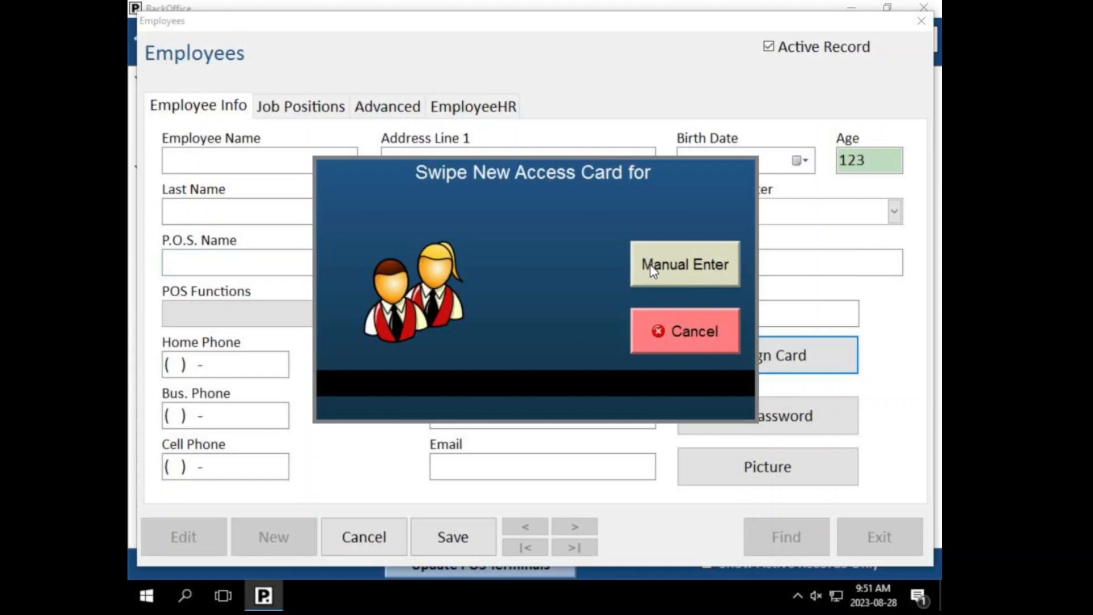
Step: Manually enter a three-digit access card code as the new employee's swipe number
{"action": "left_click", "coordinate": [649, 268]}
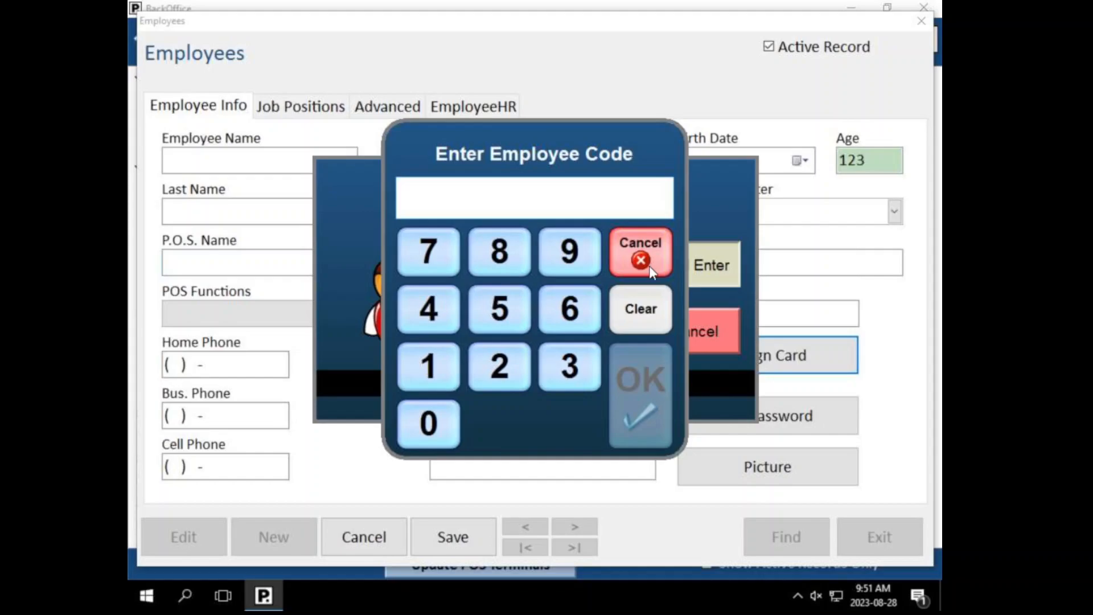
{"action": "type", "text": "123"}
{"action": "left_click", "coordinate": [657, 390]}
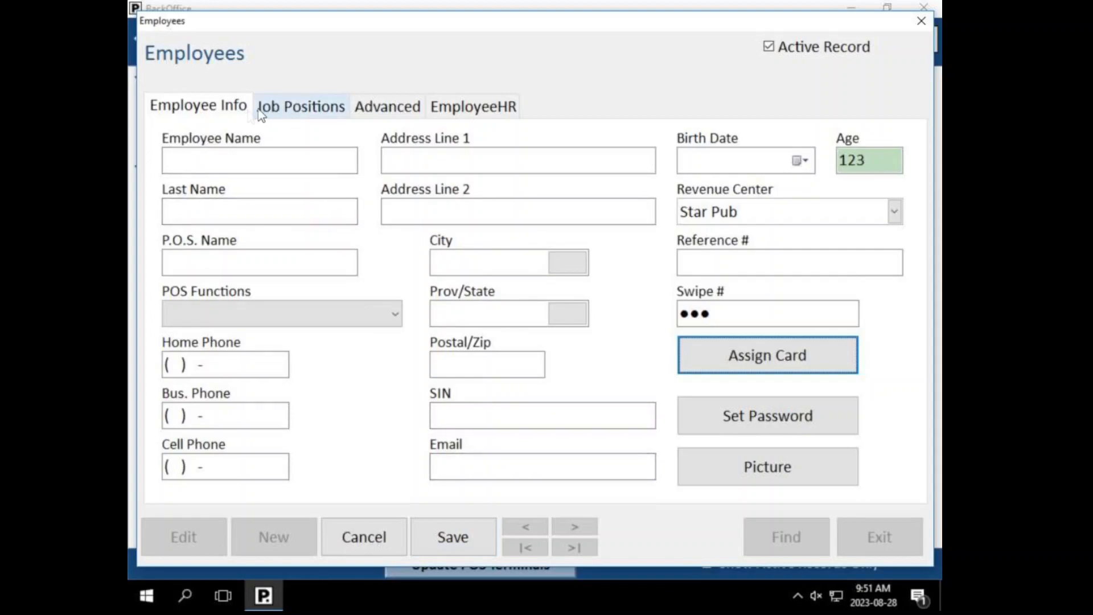
Step: Add Bartender as the employee's primary job at $0.00 per hour, then view Advanced settings
{"action": "left_click", "coordinate": [291, 111]}
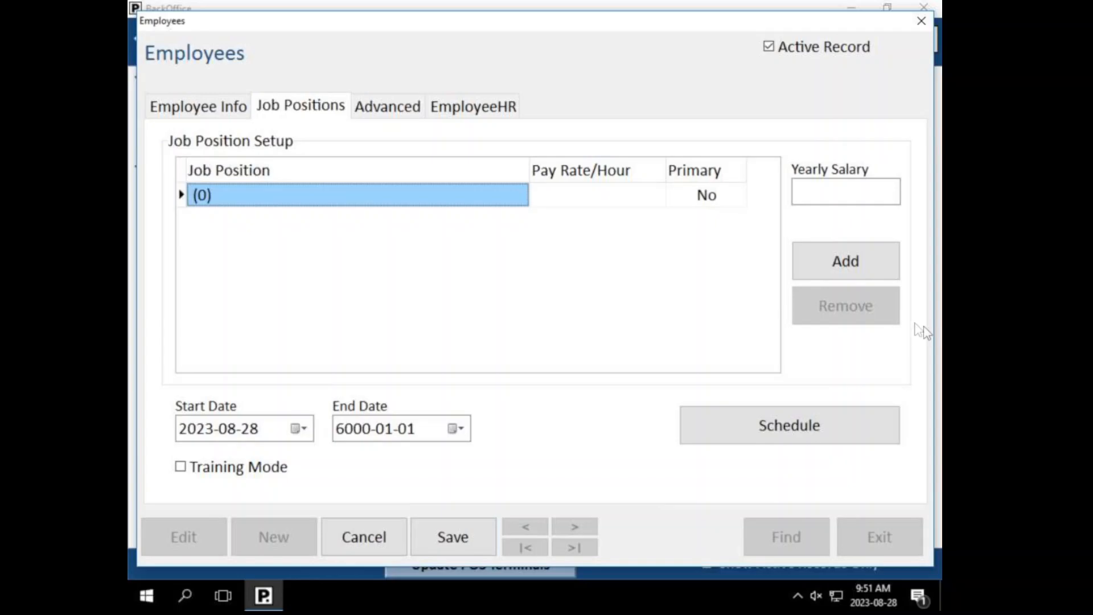
{"action": "left_click", "coordinate": [416, 195]}
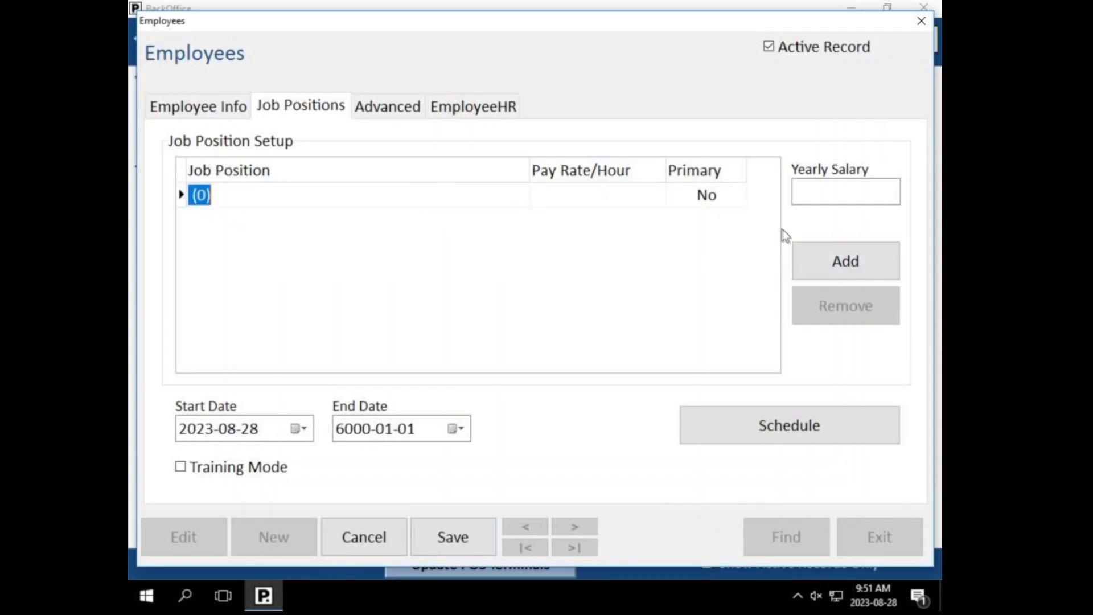
{"action": "left_click", "coordinate": [818, 251]}
{"action": "left_click", "coordinate": [268, 103]}
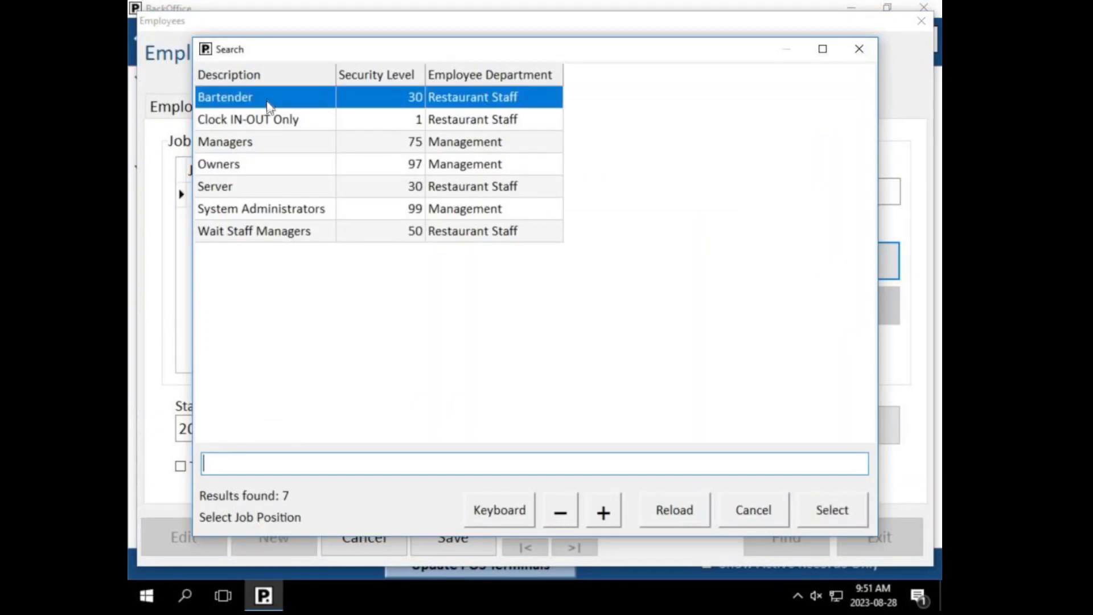
{"action": "left_click", "coordinate": [822, 509]}
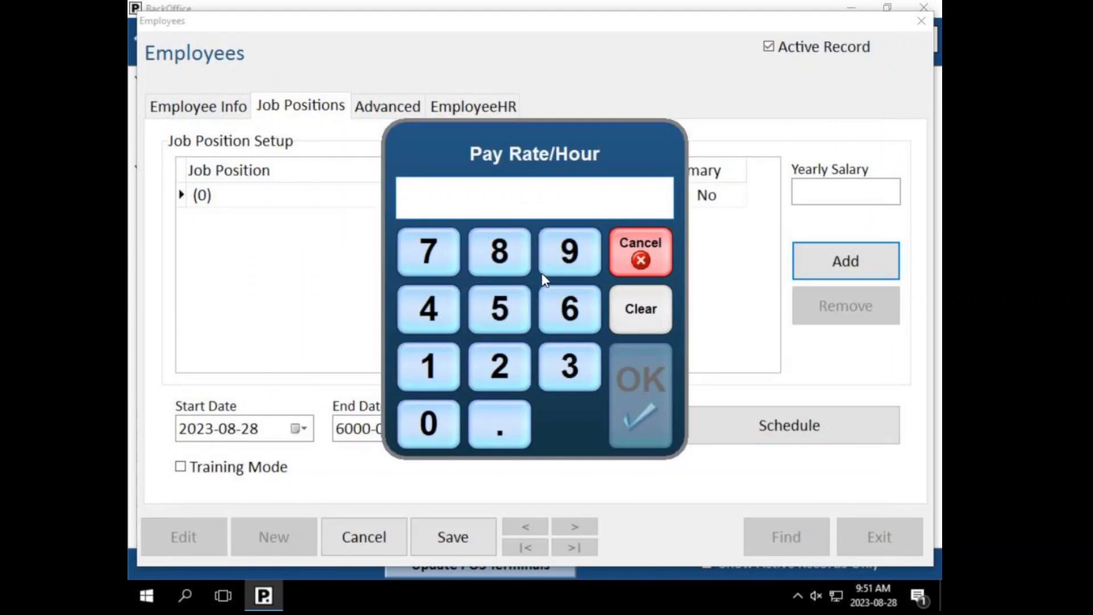
{"action": "left_click", "coordinate": [652, 411]}
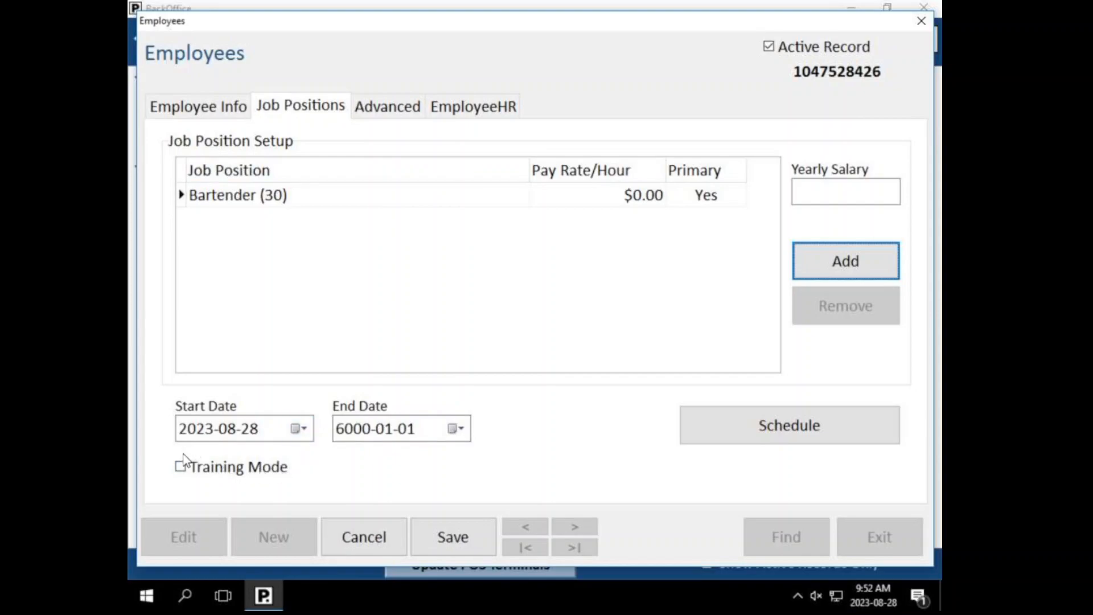
{"action": "left_click", "coordinate": [399, 109]}
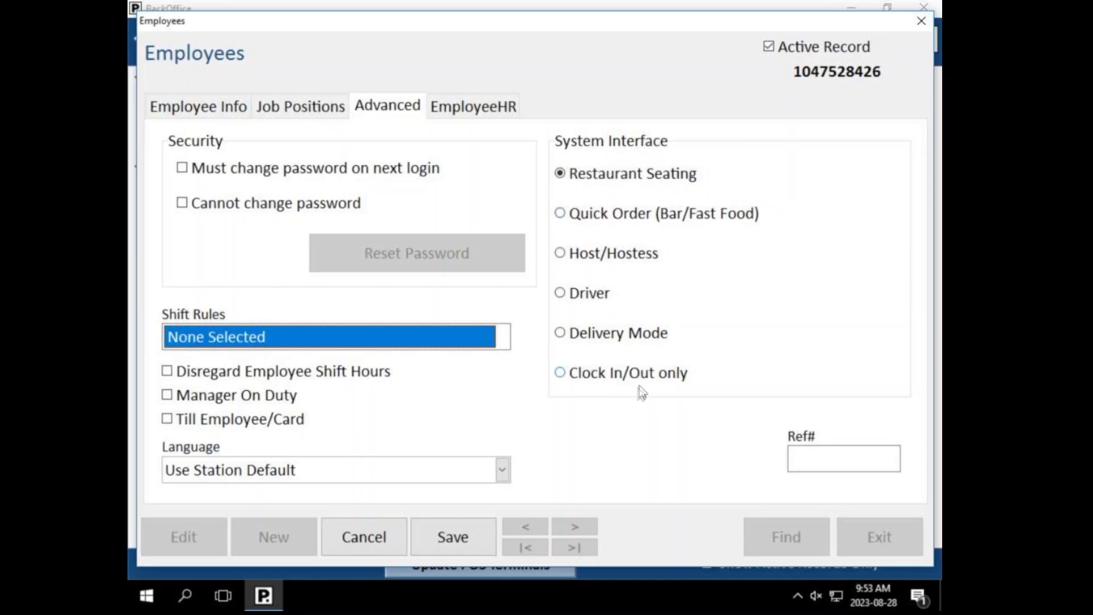
{"action": "left_click", "coordinate": [301, 107]}
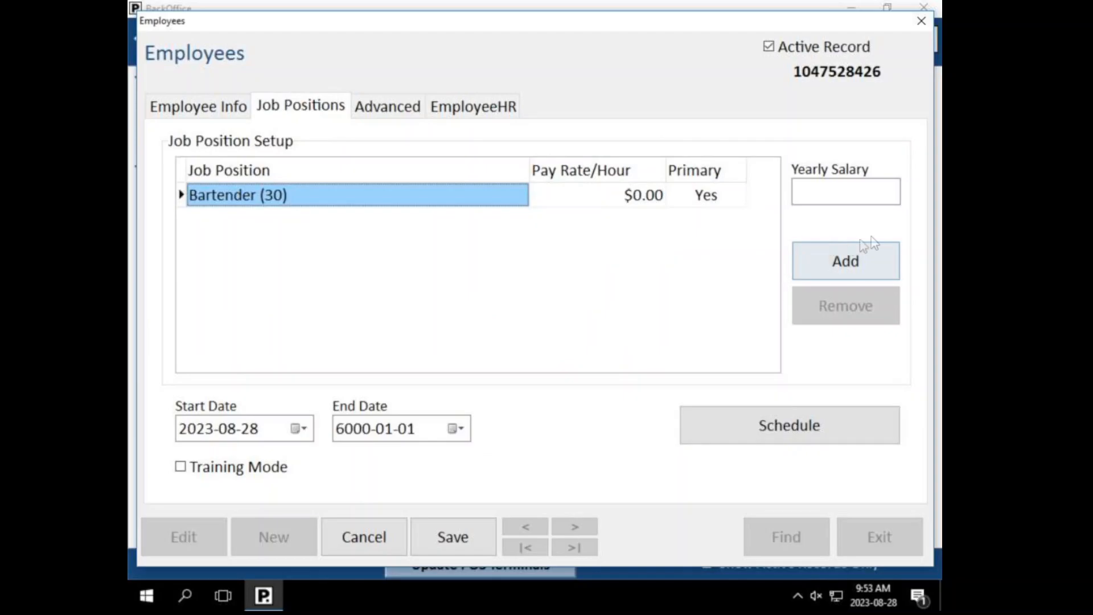
{"action": "left_click", "coordinate": [848, 256]}
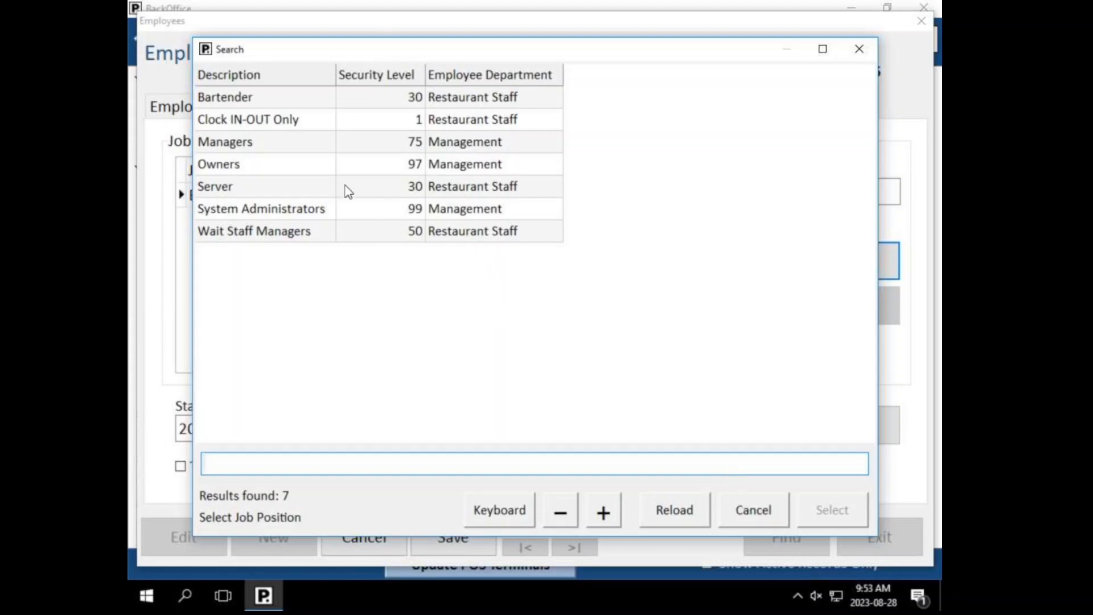
{"action": "left_click", "coordinate": [752, 508]}
{"action": "left_click", "coordinate": [413, 107]}
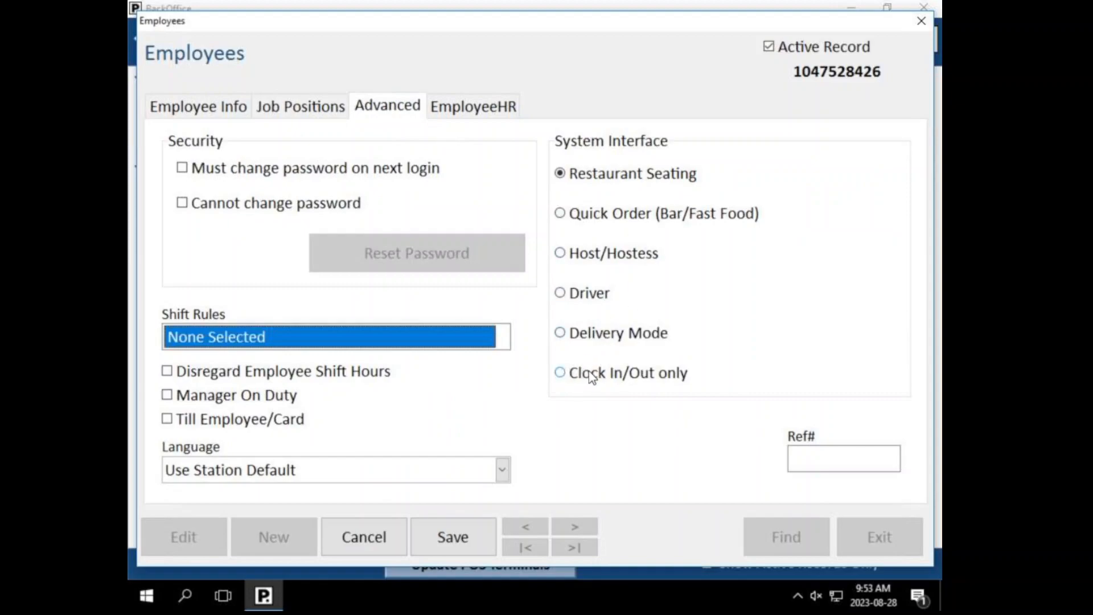
{"action": "left_click", "coordinate": [268, 108]}
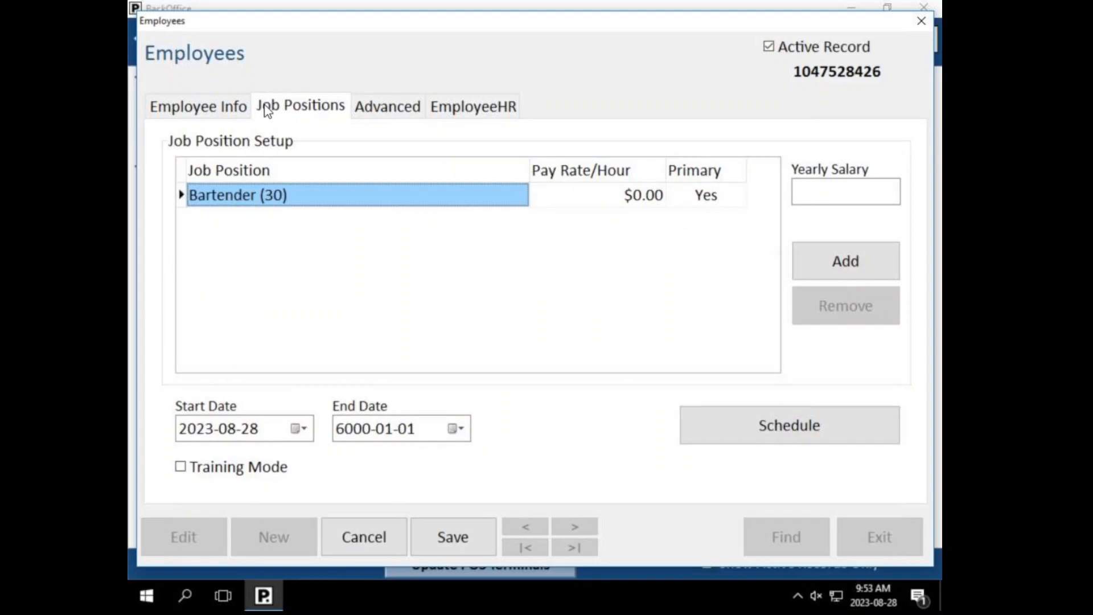
{"action": "left_click", "coordinate": [392, 107]}
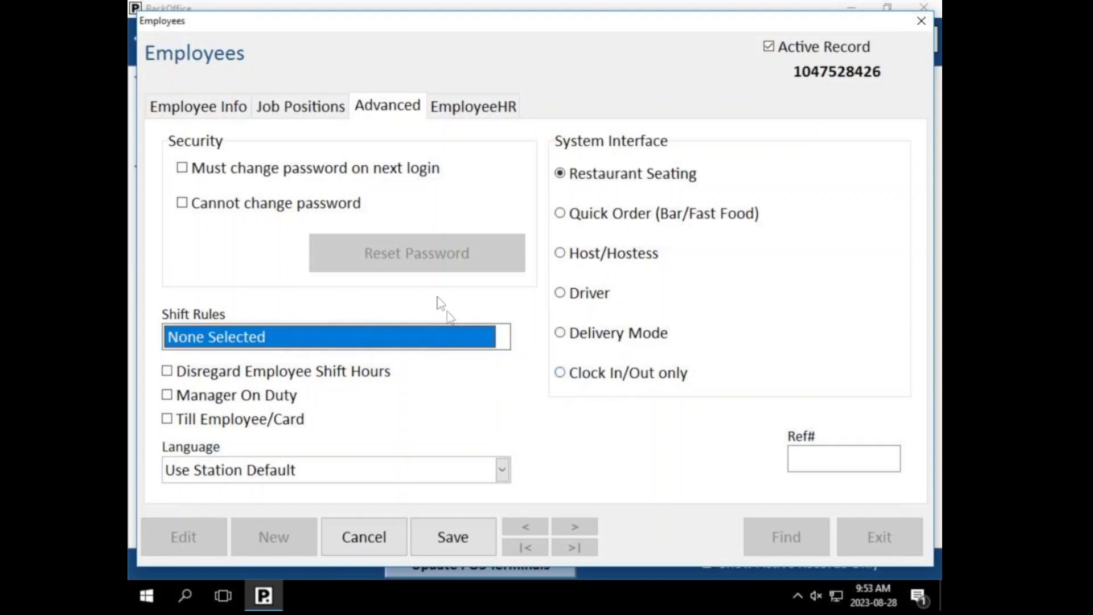
Step: Cancel the unsaved employee changes and exit the Employees editor
{"action": "scroll", "coordinate": [233, 312], "scroll_direction": "down", "scroll_amount": 1}
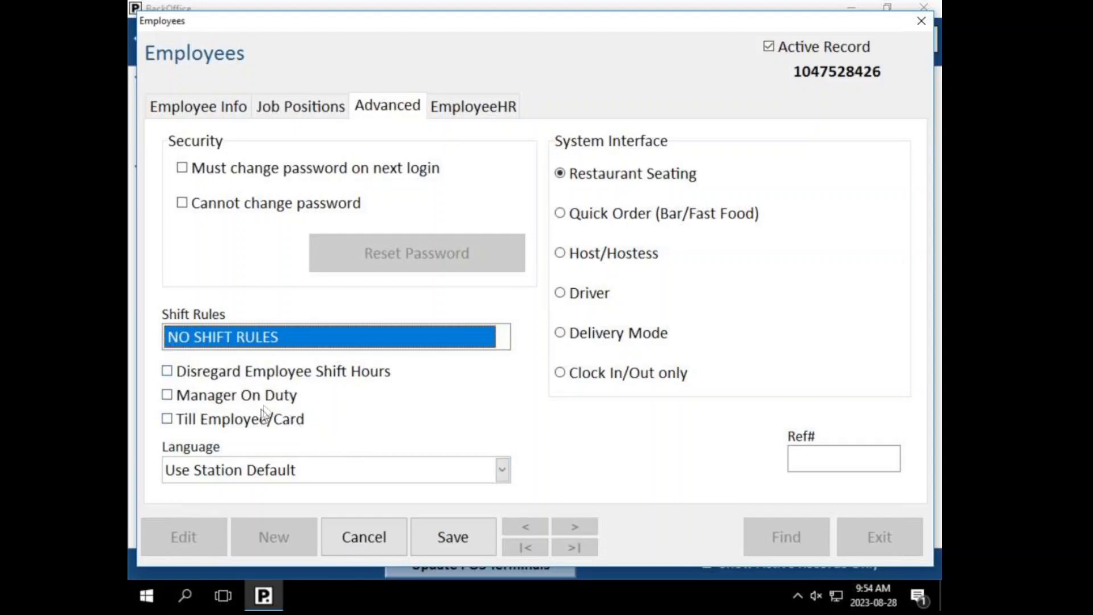
{"action": "left_click", "coordinate": [387, 540]}
{"action": "left_click", "coordinate": [914, 538]}
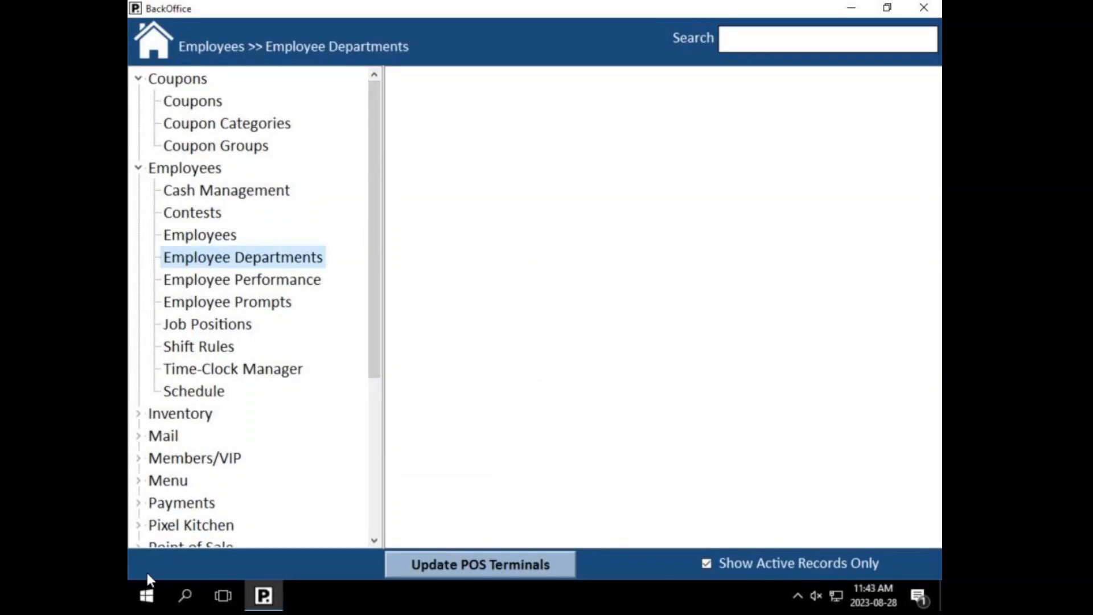
Step: Open Coupons and browse the four existing coupons with Find, then cancel the search
{"action": "left_click", "coordinate": [194, 102]}
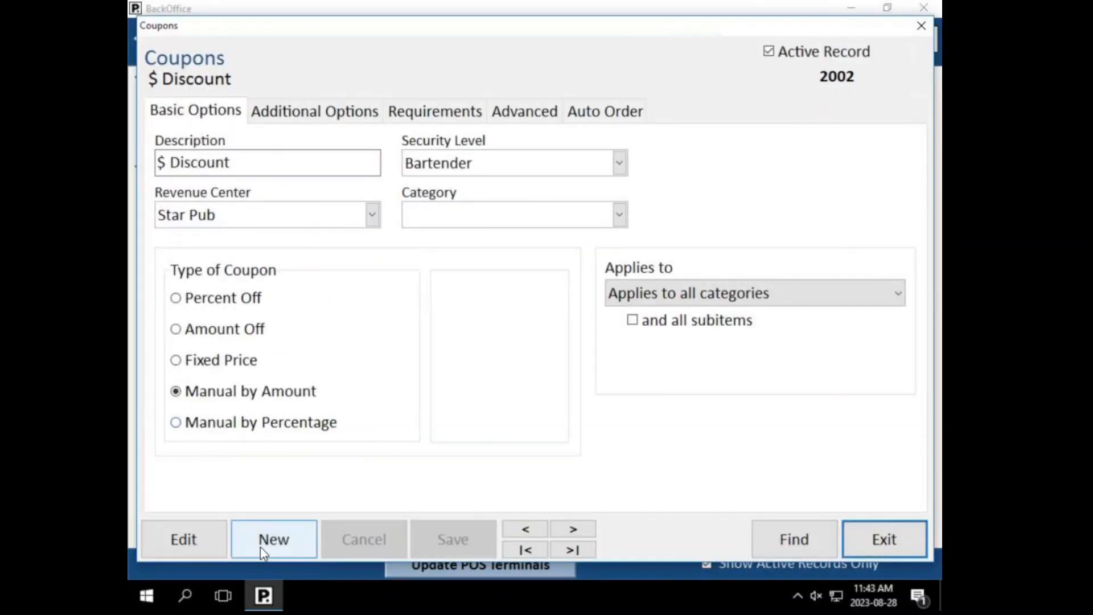
{"action": "left_click", "coordinate": [781, 539]}
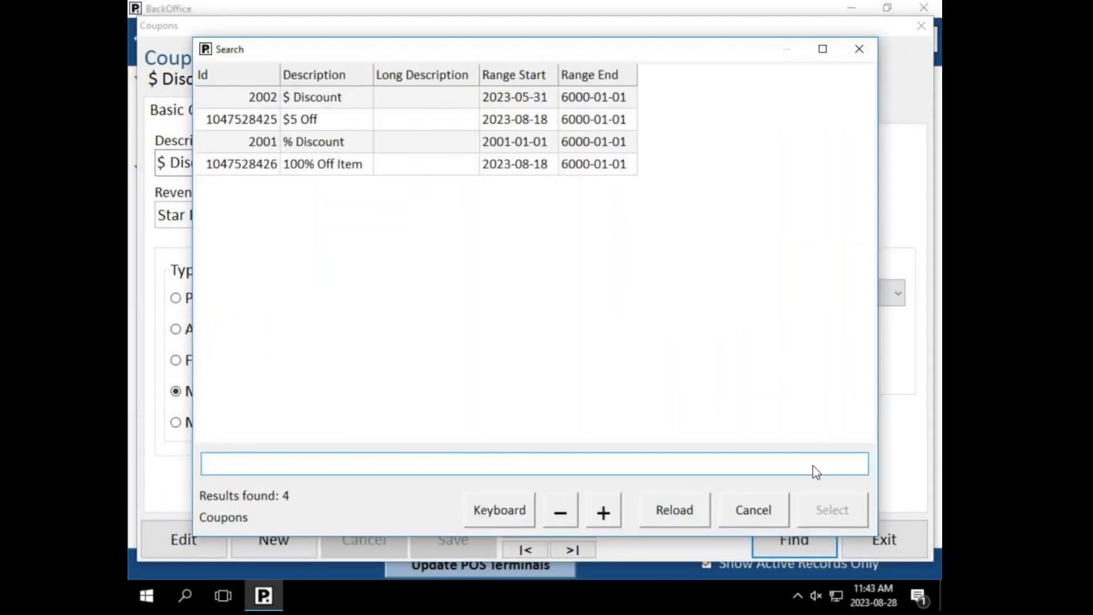
{"action": "left_click", "coordinate": [764, 510]}
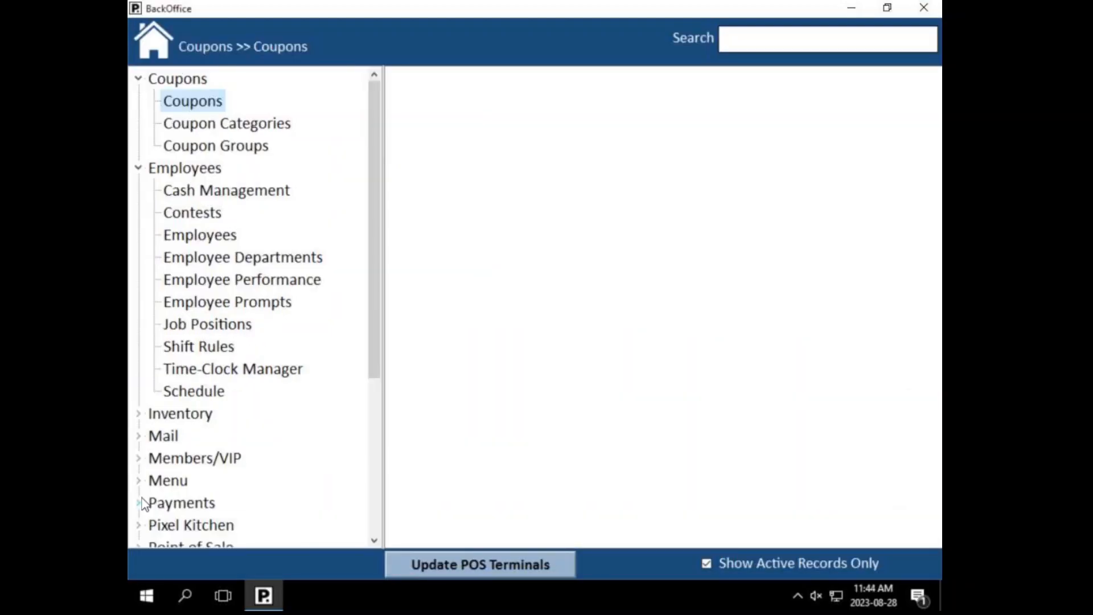
Step: Reopen Coupons, load the $ Discount coupon through Find, and expand the Applies to choices
{"action": "left_click", "coordinate": [183, 104]}
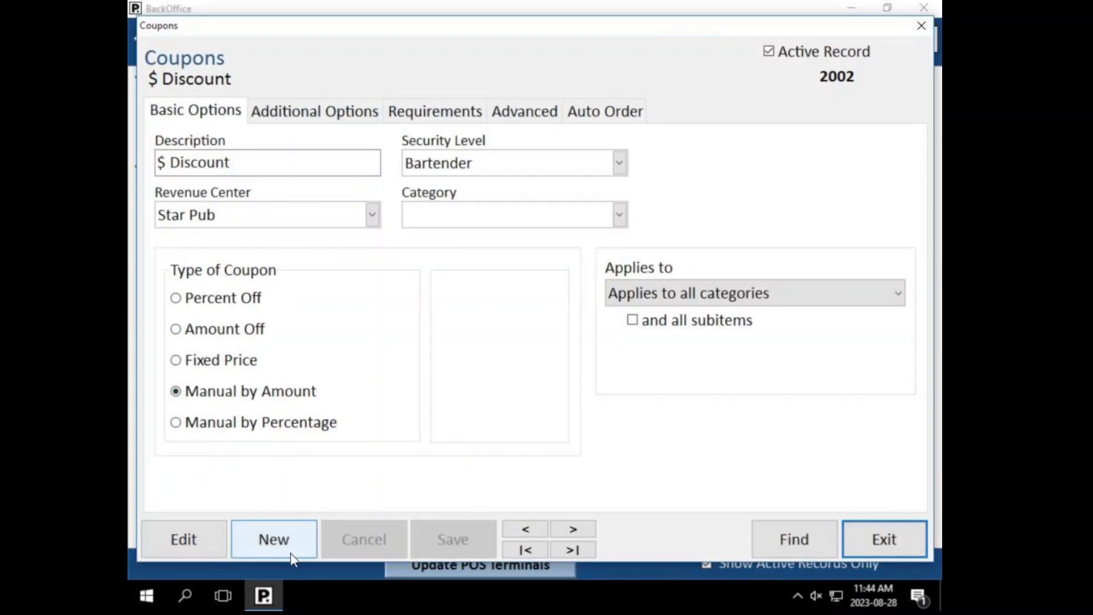
{"action": "left_click", "coordinate": [780, 538]}
{"action": "left_click", "coordinate": [784, 513]}
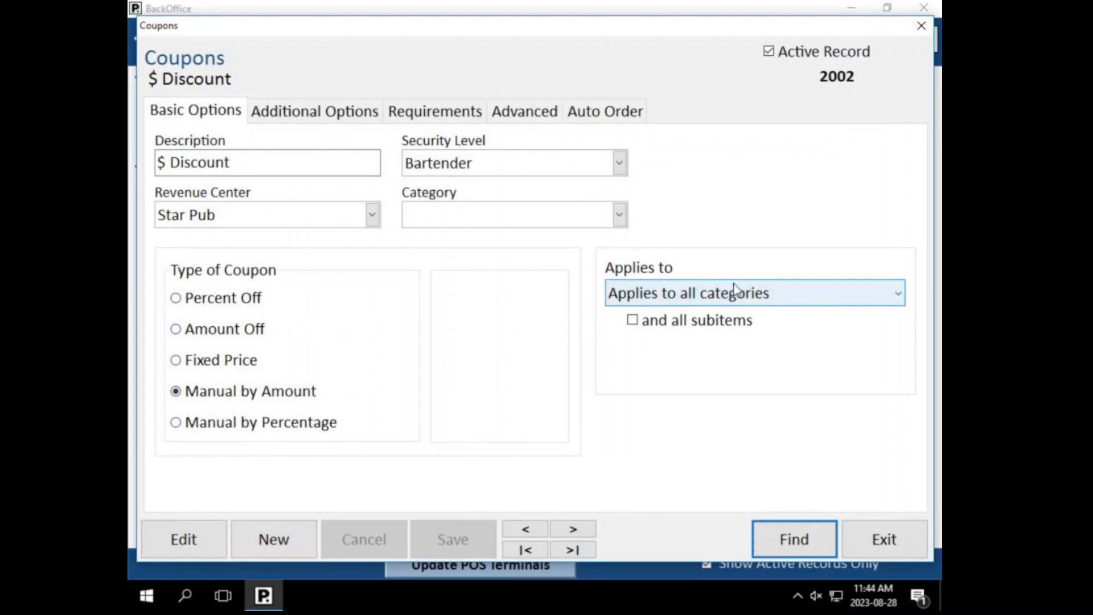
{"action": "left_click", "coordinate": [866, 302]}
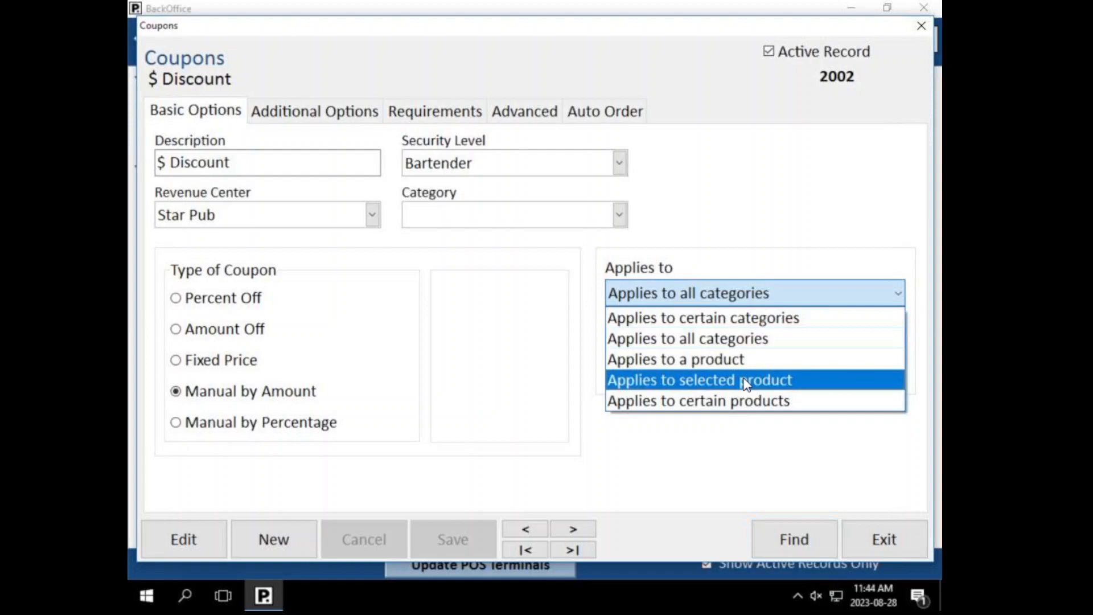
Step: Try the Percent Off, Amount Off and Fixed Price coupon types, entering 5.00 as fixed price
{"action": "left_click", "coordinate": [715, 463]}
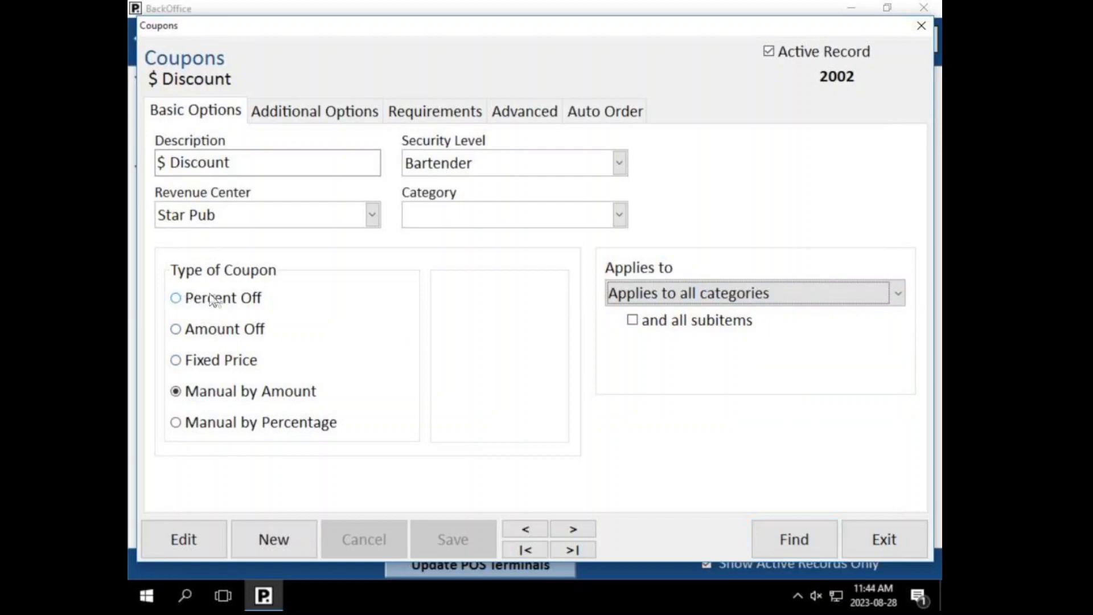
{"action": "left_click", "coordinate": [227, 300]}
{"action": "left_click", "coordinate": [466, 316]}
{"action": "left_click", "coordinate": [675, 283]}
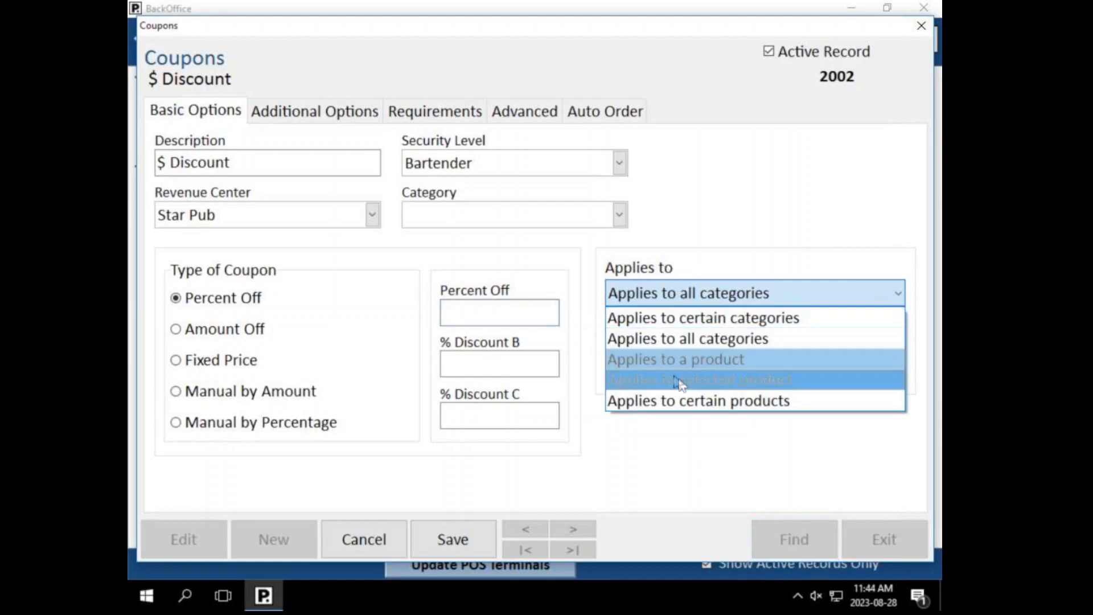
{"action": "left_click", "coordinate": [725, 245]}
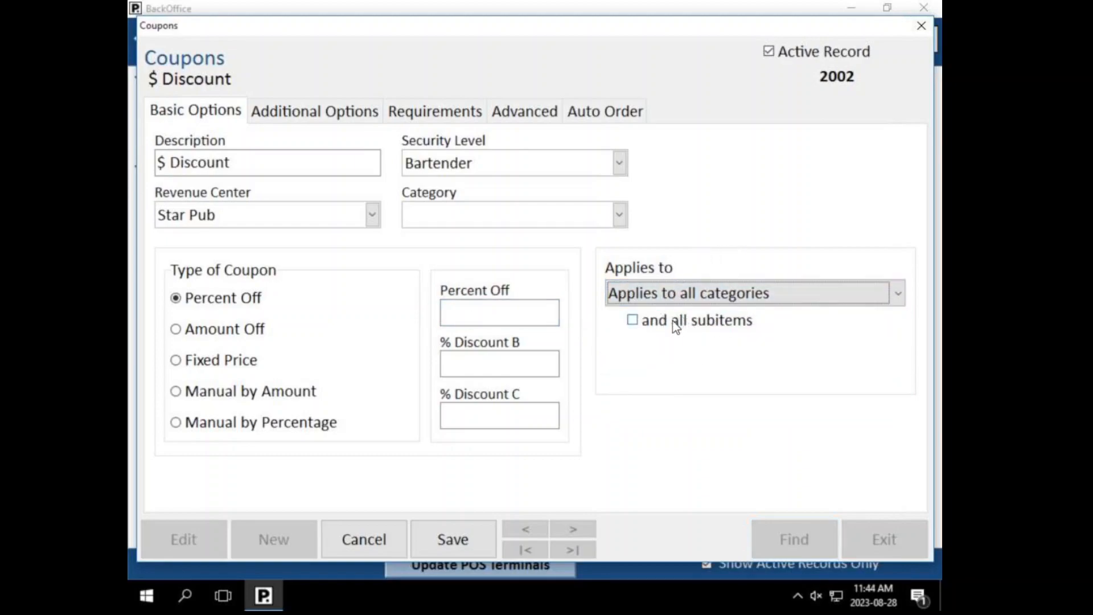
{"action": "left_click", "coordinate": [229, 332]}
{"action": "left_click", "coordinate": [475, 326]}
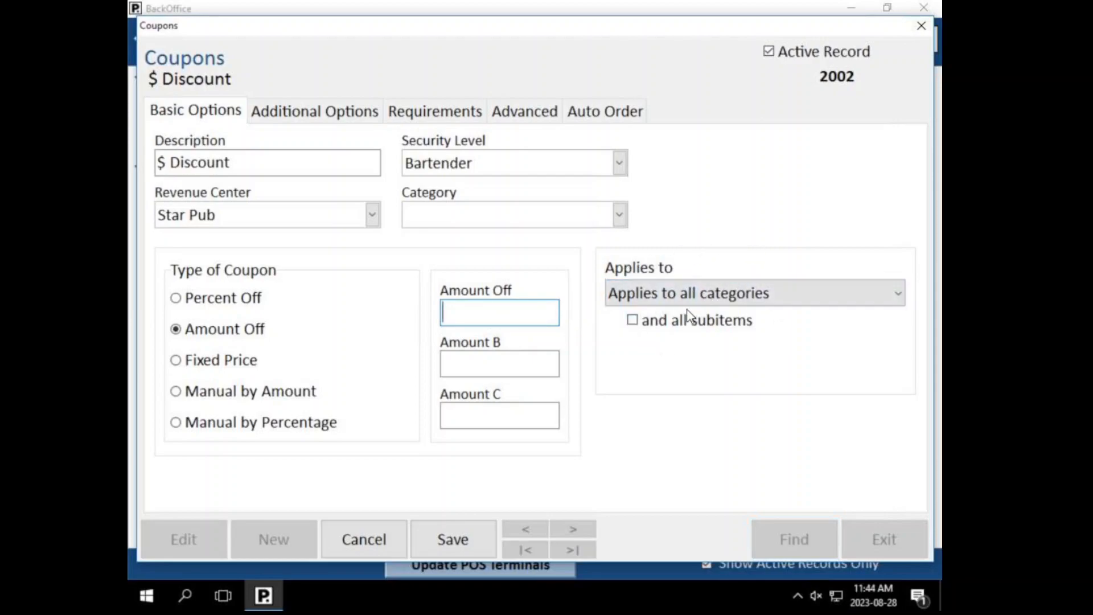
{"action": "left_click", "coordinate": [239, 360]}
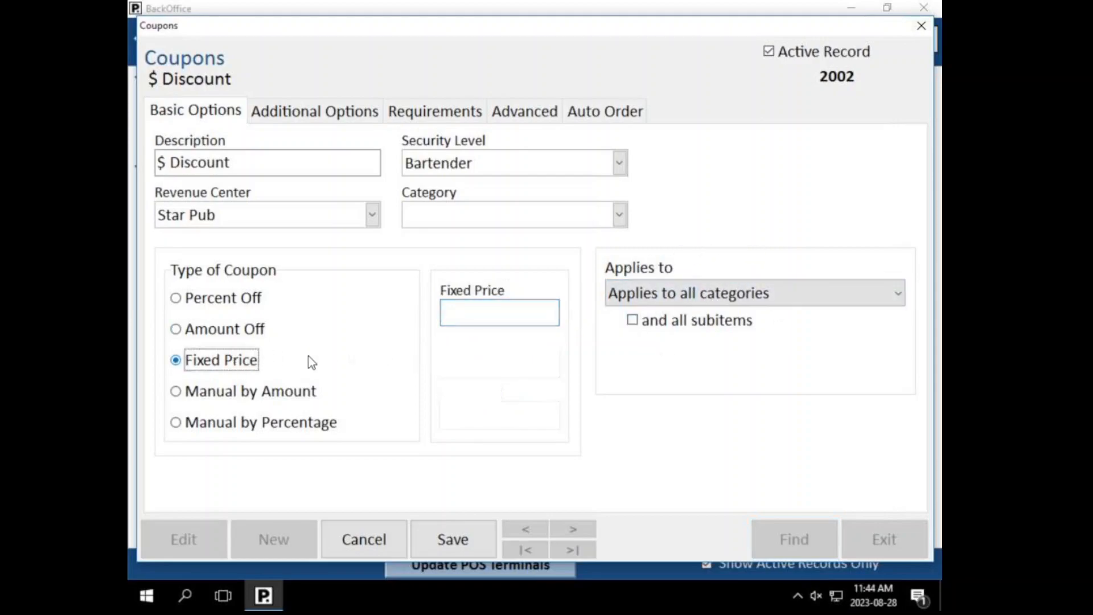
{"action": "left_click", "coordinate": [462, 319]}
{"action": "type", "text": "5.00"}
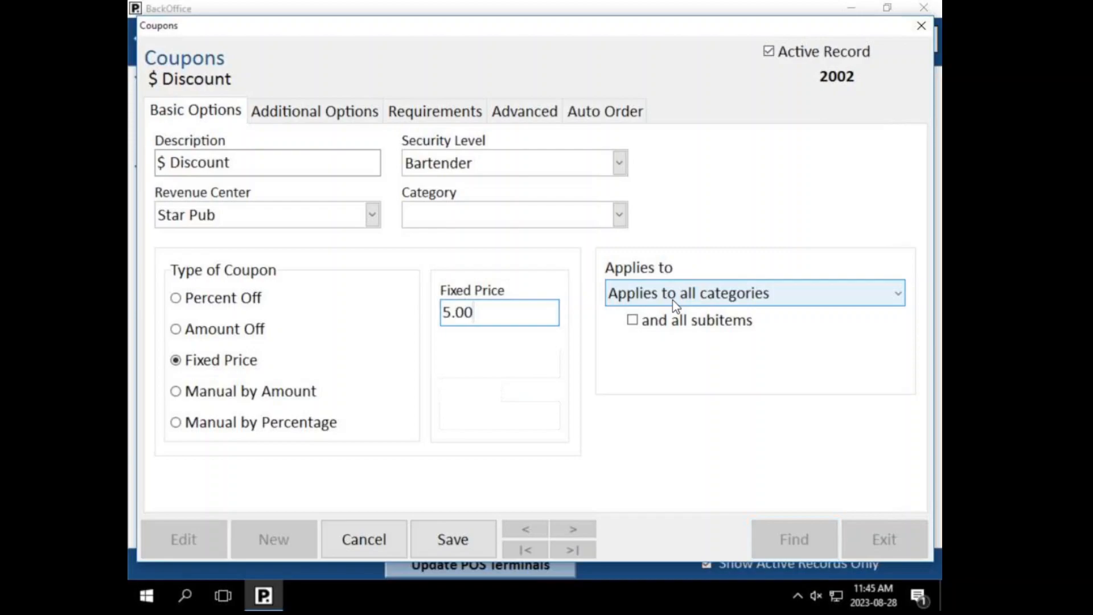
Step: Toggle the coupon type between Manual by Amount and Manual by Percentage, ending on Percent Off
{"action": "left_click", "coordinate": [176, 391]}
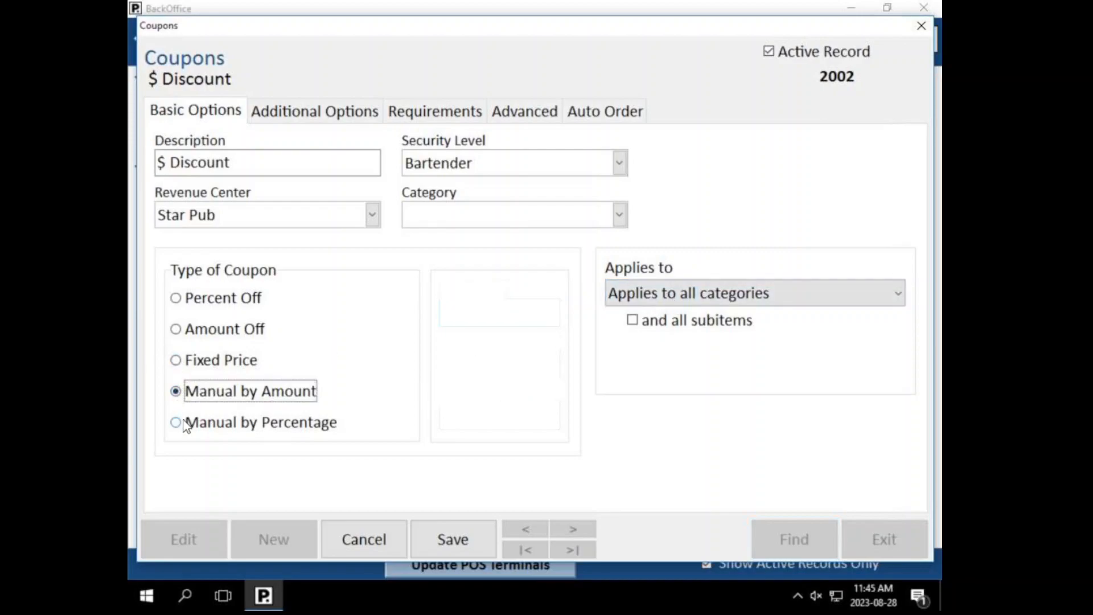
{"action": "left_click", "coordinate": [183, 421]}
{"action": "left_click", "coordinate": [176, 391]}
{"action": "left_click", "coordinate": [177, 425]}
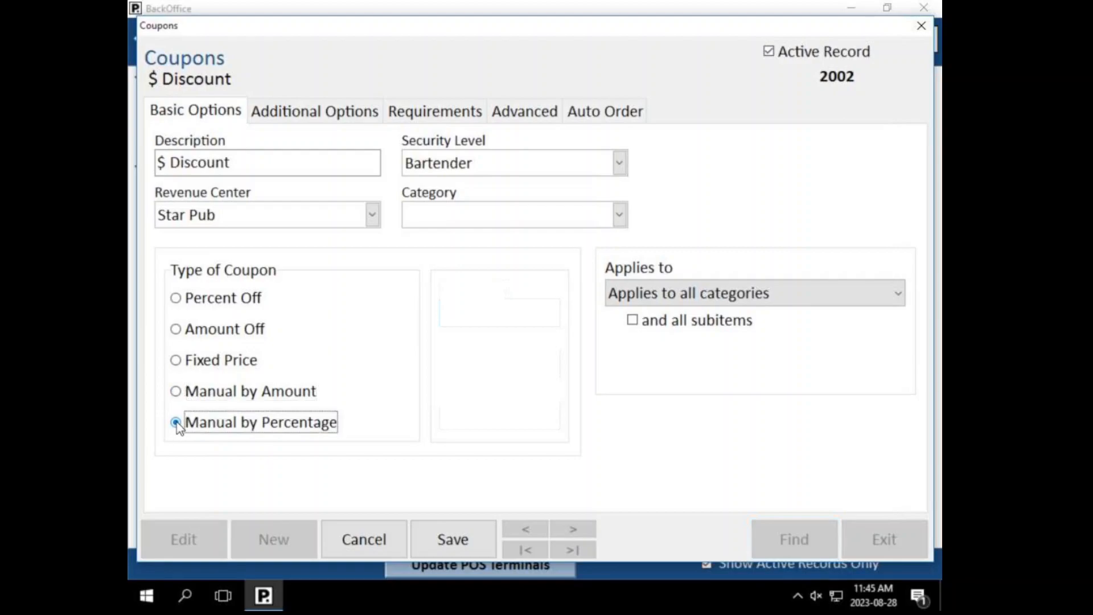
{"action": "left_click", "coordinate": [177, 392]}
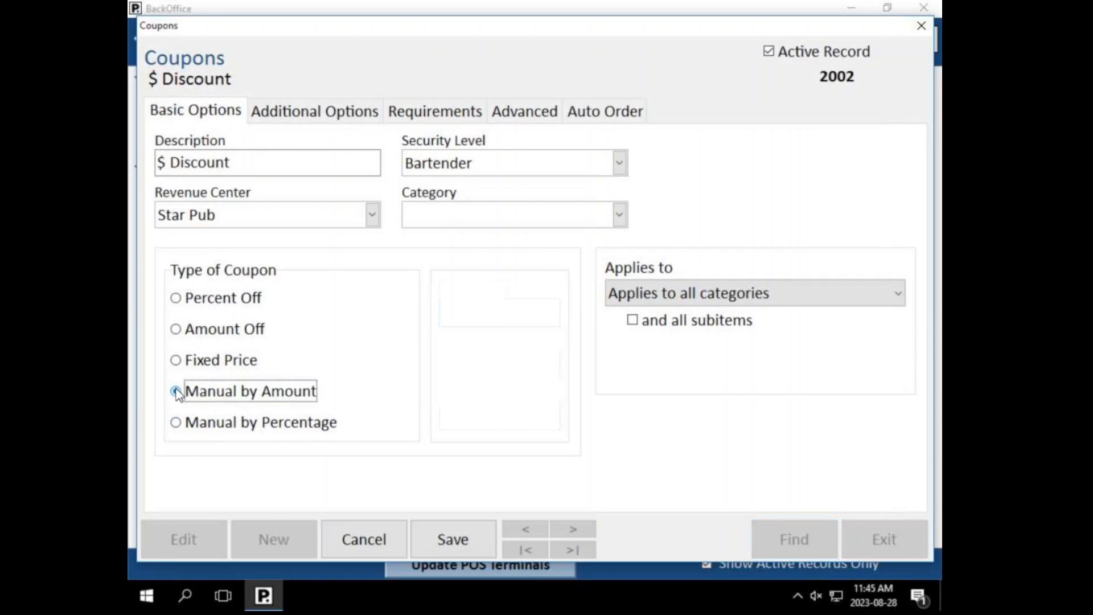
{"action": "left_click", "coordinate": [190, 293]}
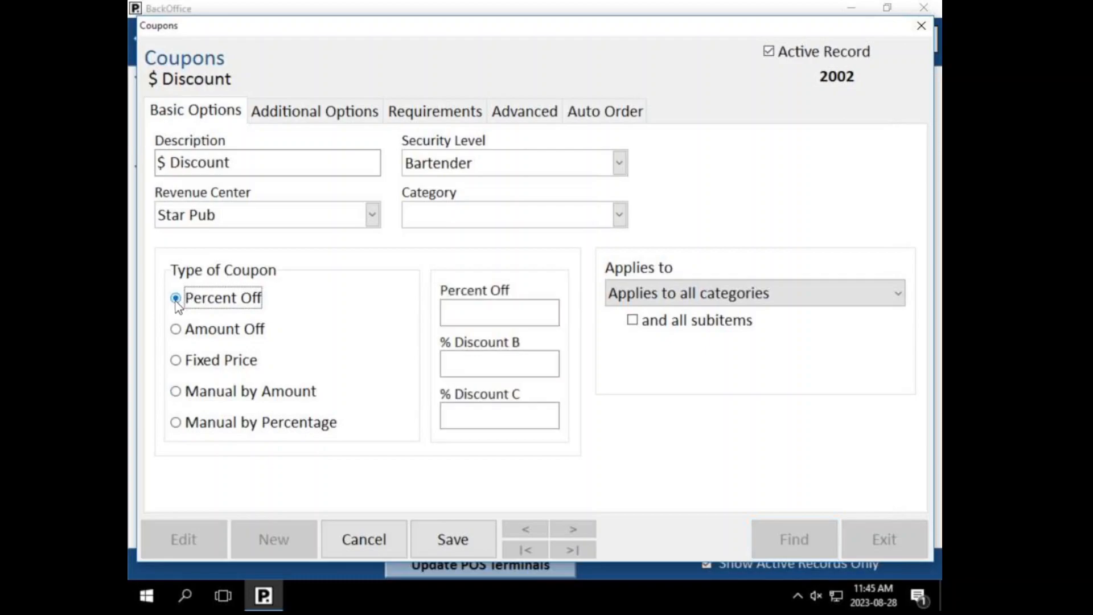
Step: Review the security level choices, keeping Bartender
{"action": "left_click", "coordinate": [445, 167]}
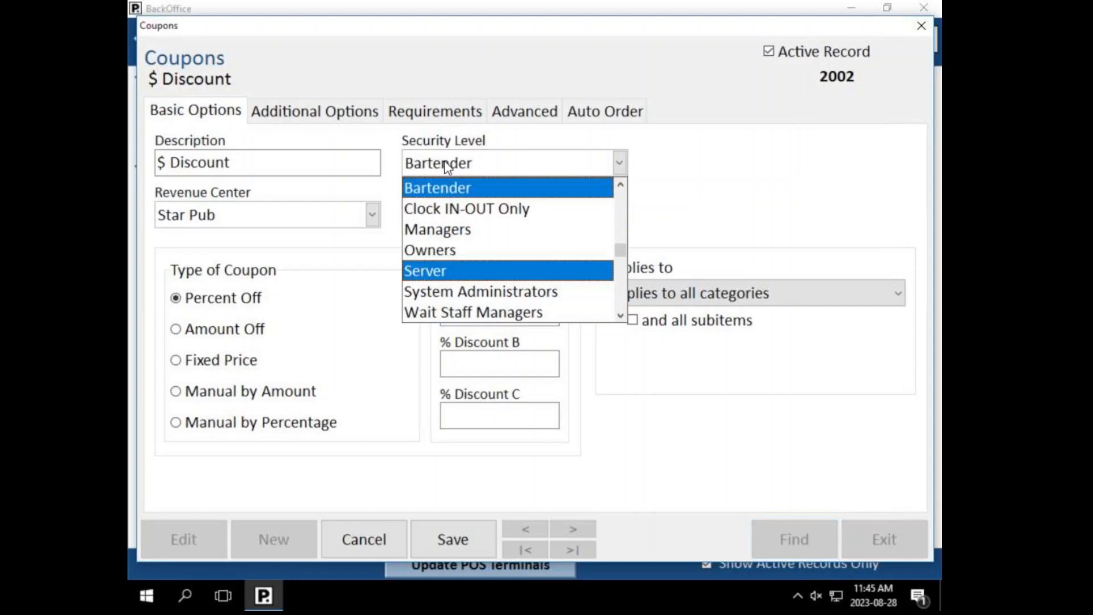
{"action": "left_click", "coordinate": [445, 167]}
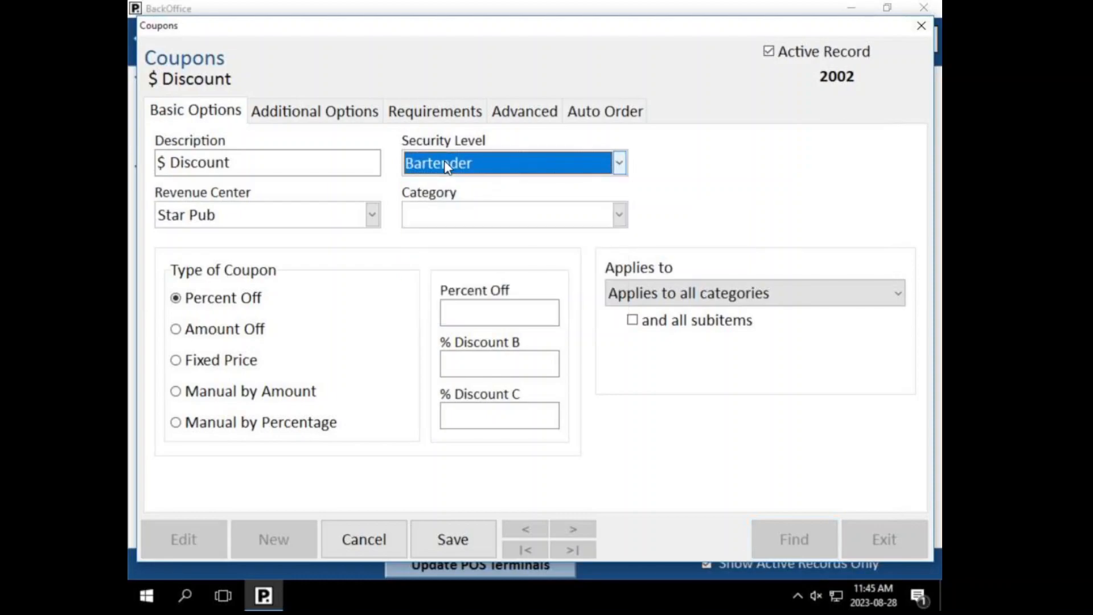
{"action": "left_click", "coordinate": [445, 167]}
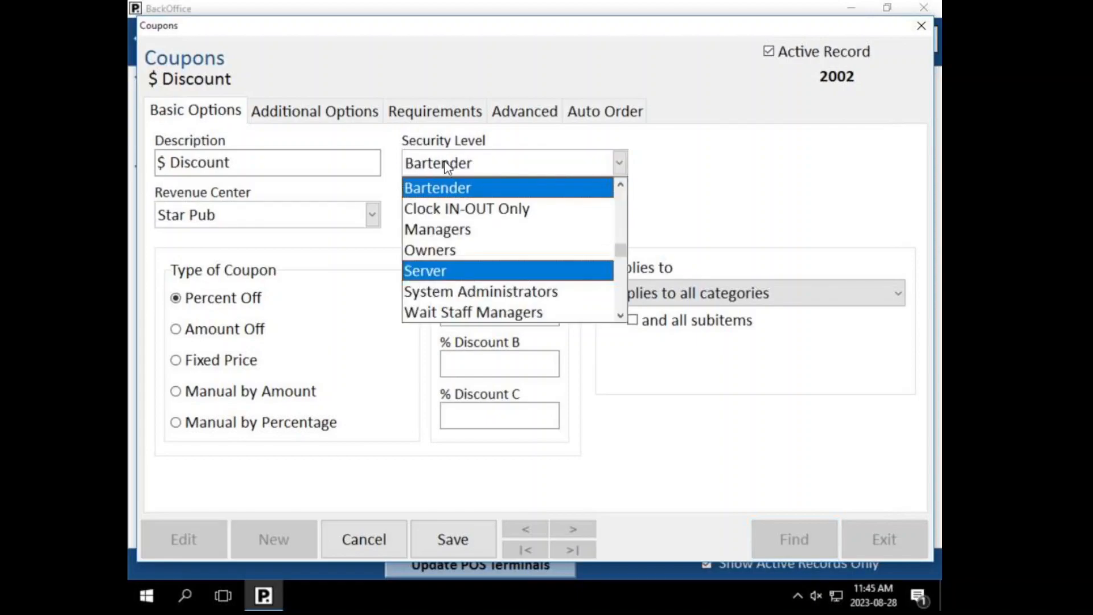
{"action": "left_click", "coordinate": [396, 156]}
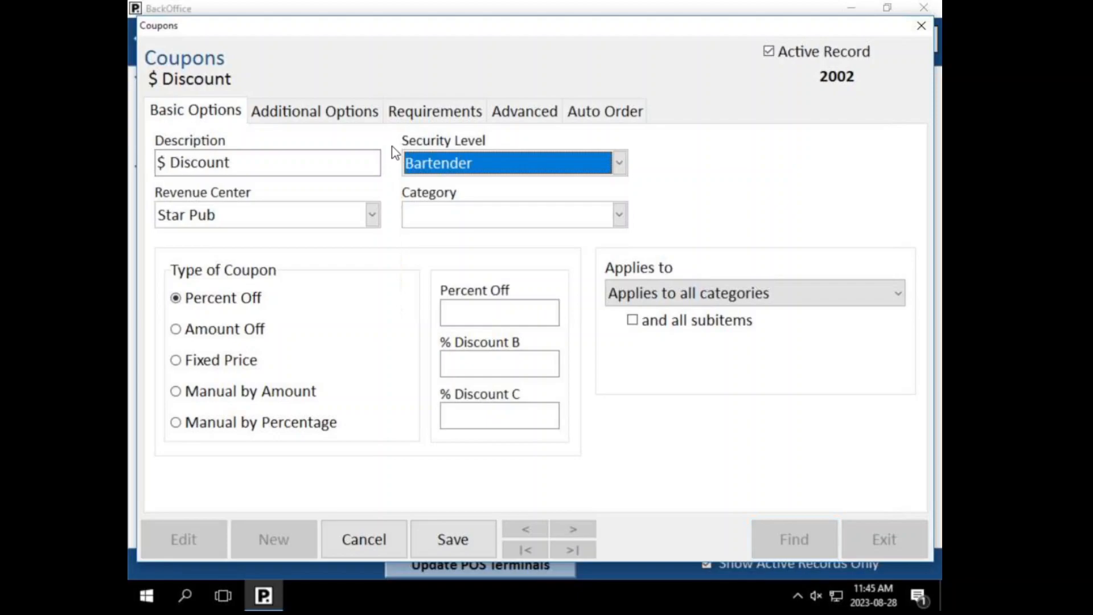
Step: Discard the coupon edits, set Applies to certain categories, and bring up the category chooser
{"action": "left_click", "coordinate": [362, 536]}
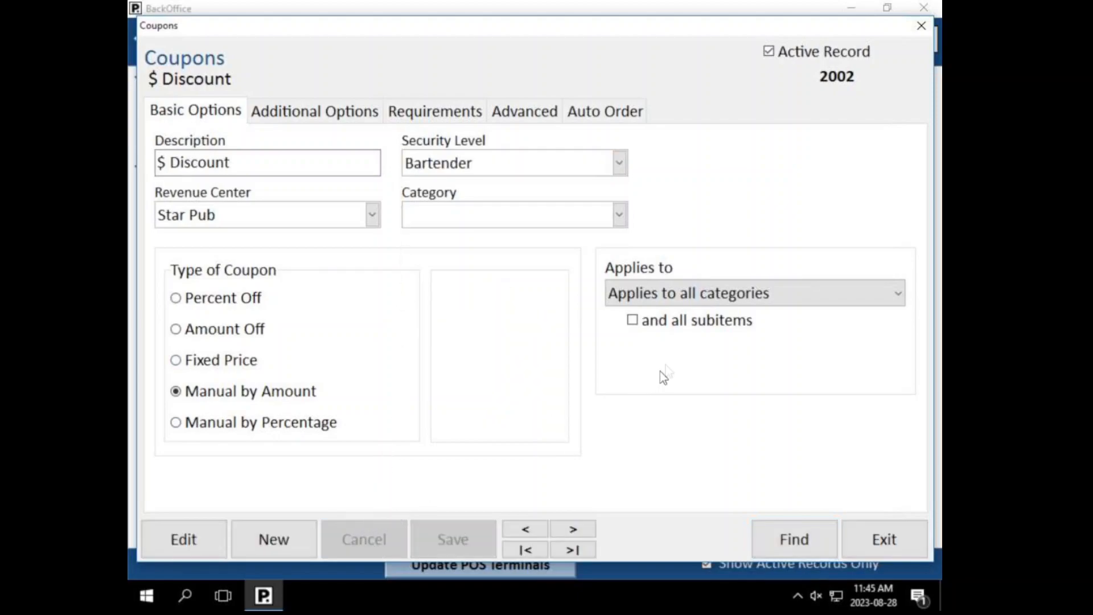
{"action": "left_click", "coordinate": [638, 295]}
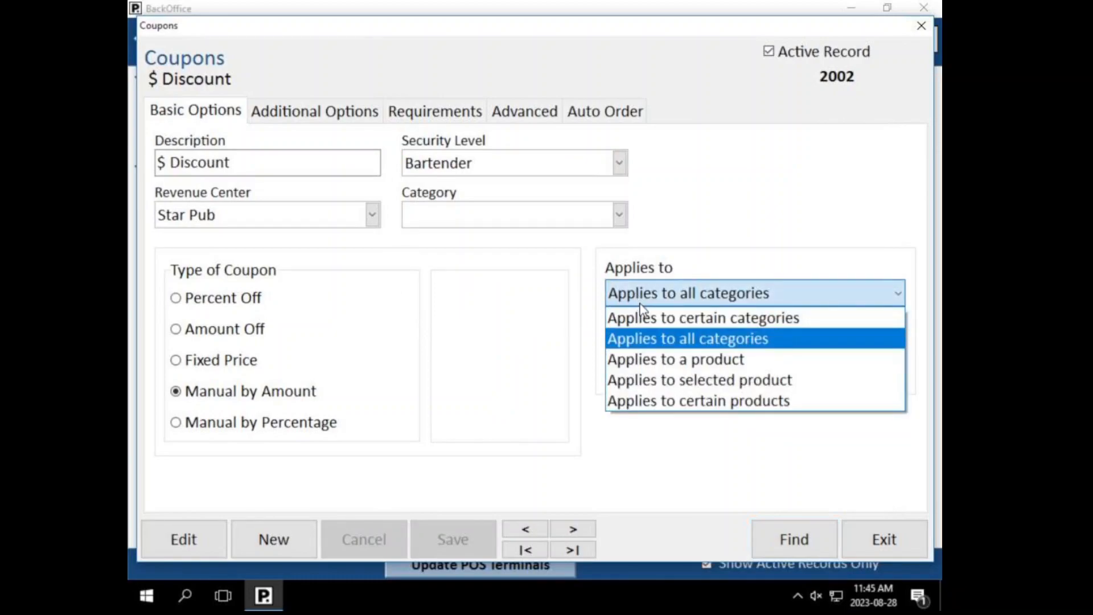
{"action": "left_click", "coordinate": [670, 319]}
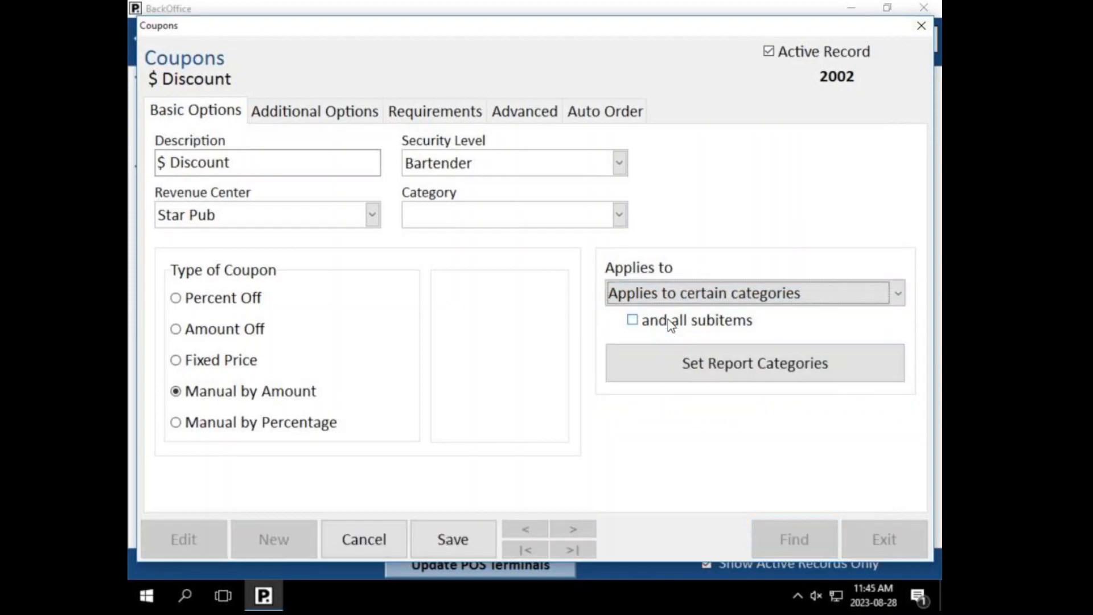
{"action": "left_click", "coordinate": [704, 363]}
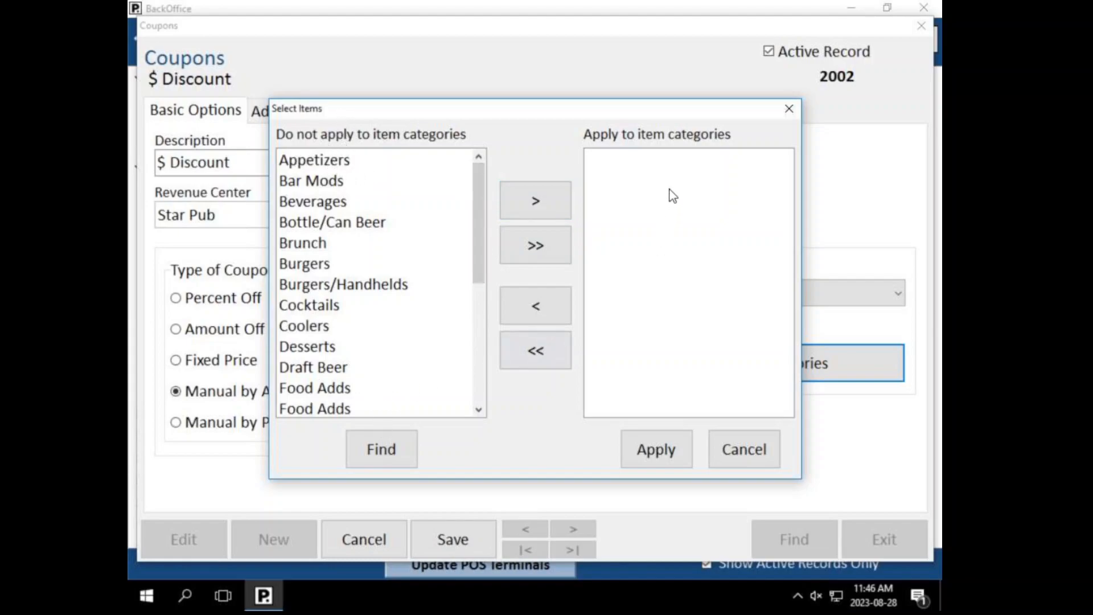
Step: Trial-add Brunch to the coupon's categories, then close the chooser without applying
{"action": "left_click", "coordinate": [327, 242]}
{"action": "left_click", "coordinate": [329, 266]}
{"action": "left_click", "coordinate": [328, 245]}
{"action": "left_click", "coordinate": [535, 200]}
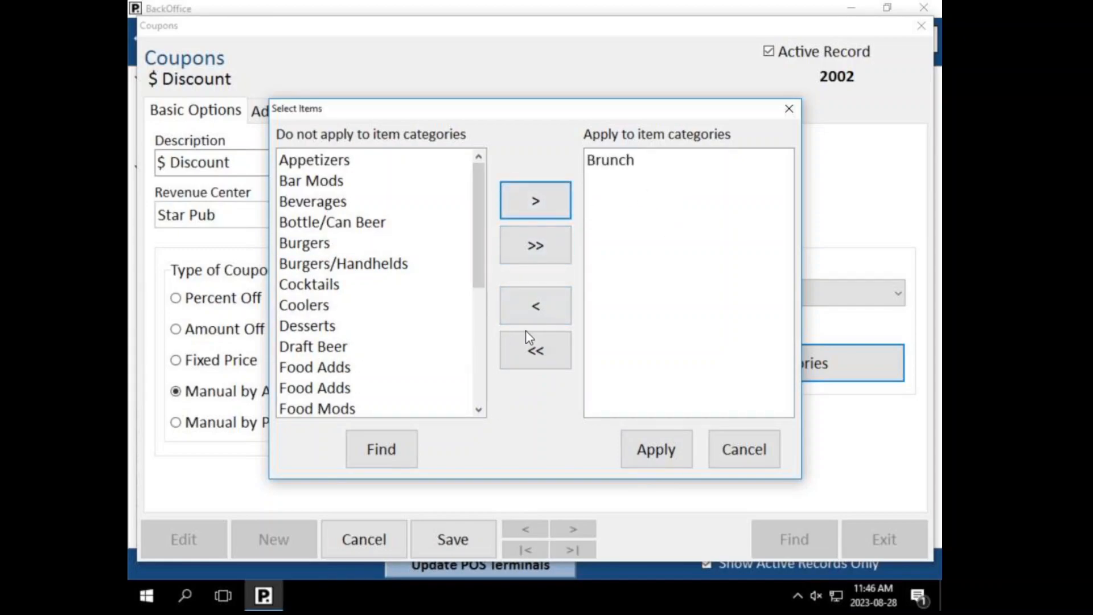
{"action": "left_click", "coordinate": [770, 459]}
Step: Switch to certain products, try picking +Buffalo Blue, and close the chooser without applying
{"action": "left_click", "coordinate": [705, 292]}
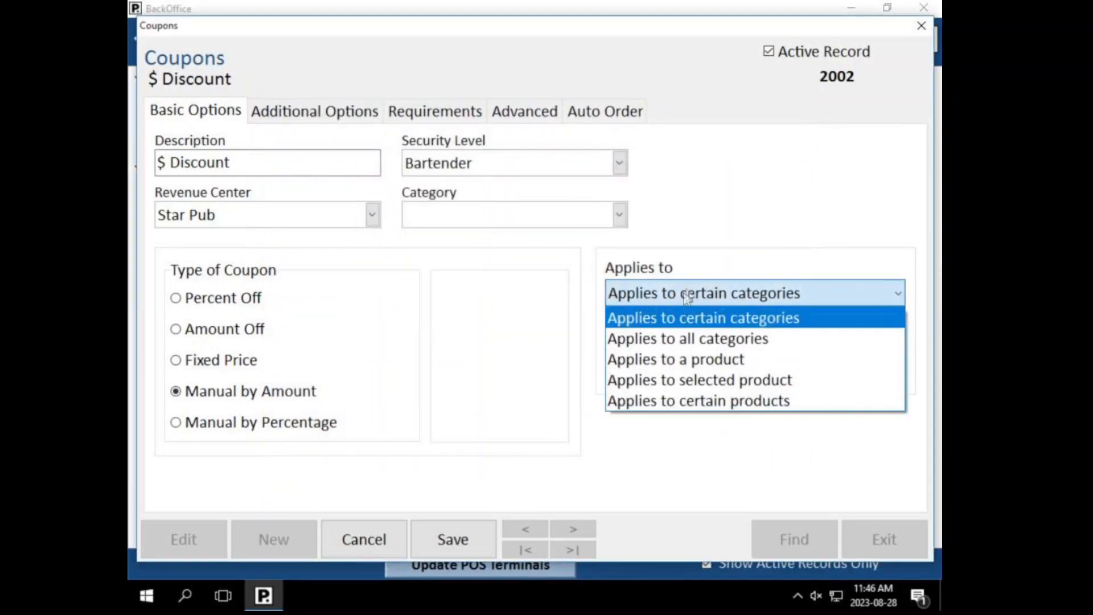
{"action": "left_click", "coordinate": [668, 400]}
{"action": "left_click", "coordinate": [683, 362]}
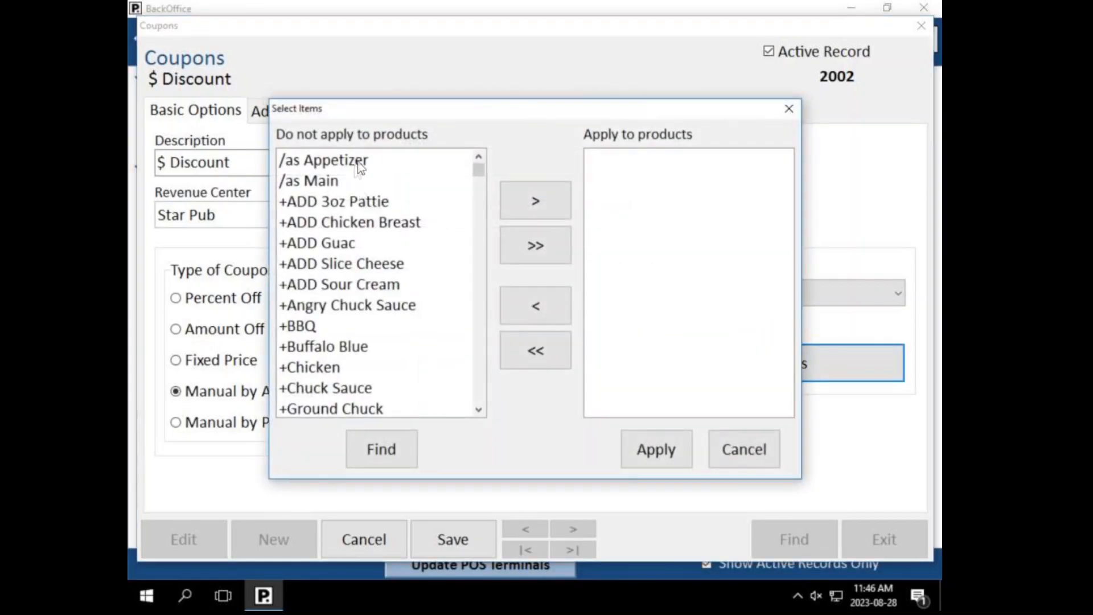
{"action": "left_click", "coordinate": [389, 348]}
{"action": "left_click_drag", "start_coordinate": [481, 170], "coordinate": [478, 166]}
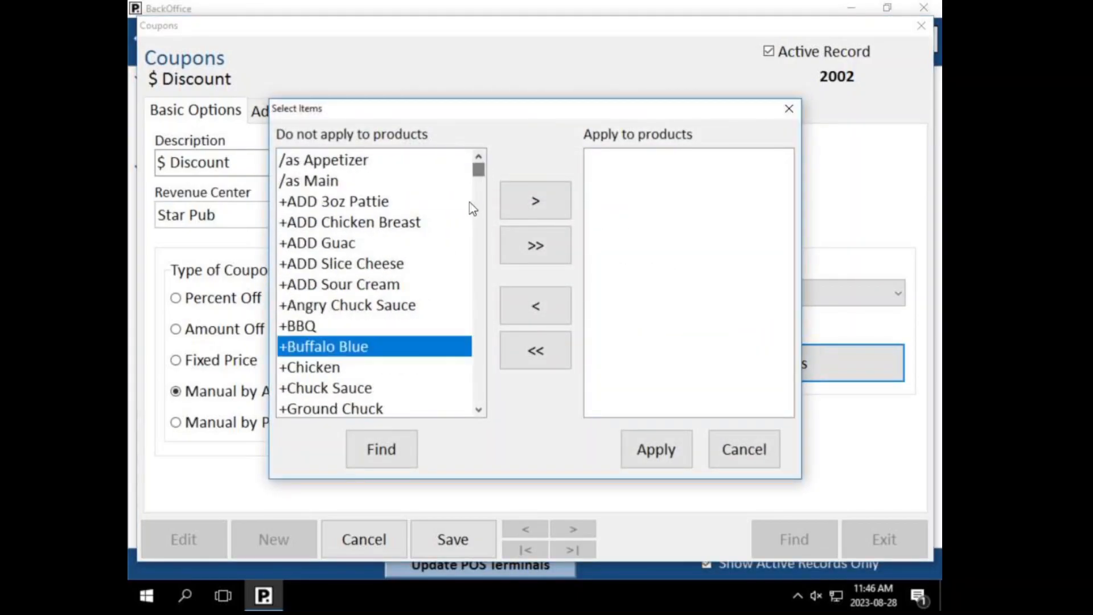
{"action": "left_click", "coordinate": [742, 462]}
Step: Try the single-product scope, then cancel all coupon edits and show Additional Options
{"action": "left_click", "coordinate": [670, 296]}
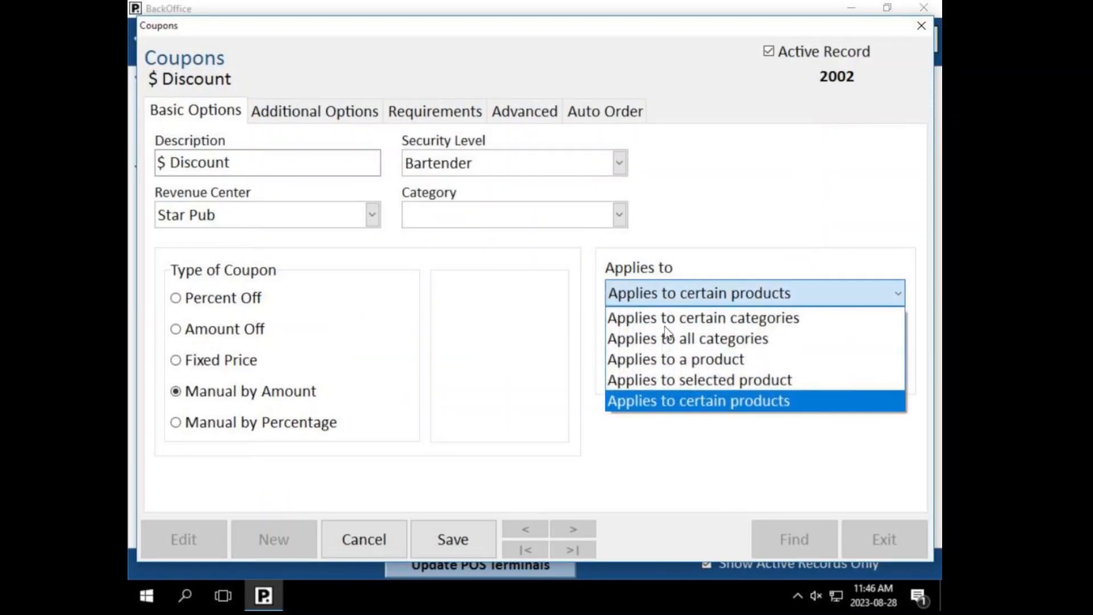
{"action": "left_click", "coordinate": [665, 364]}
{"action": "left_click", "coordinate": [706, 368]}
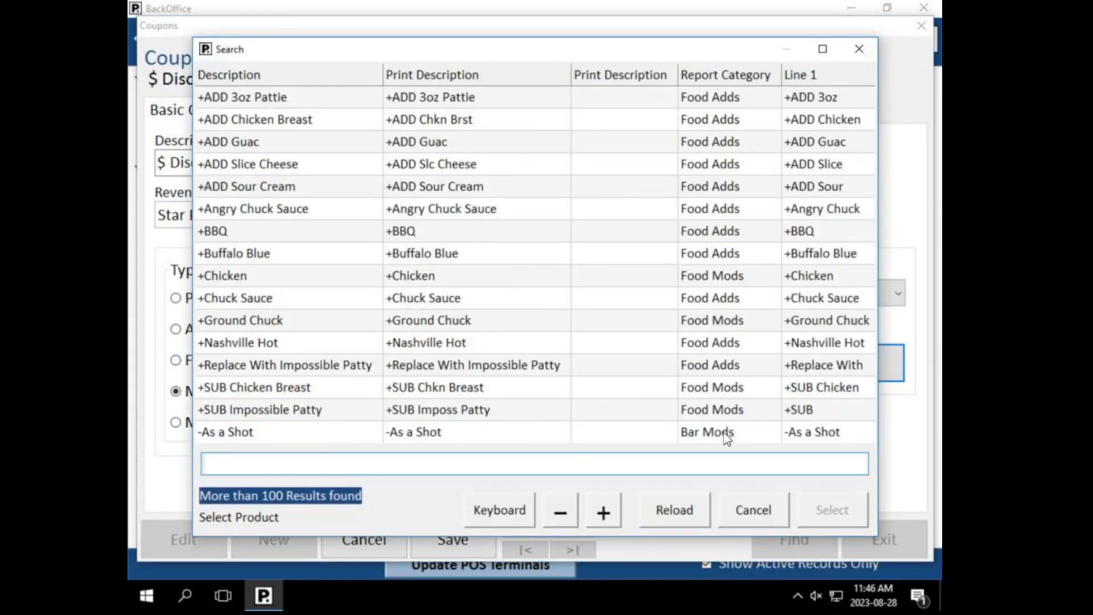
{"action": "left_click", "coordinate": [765, 505]}
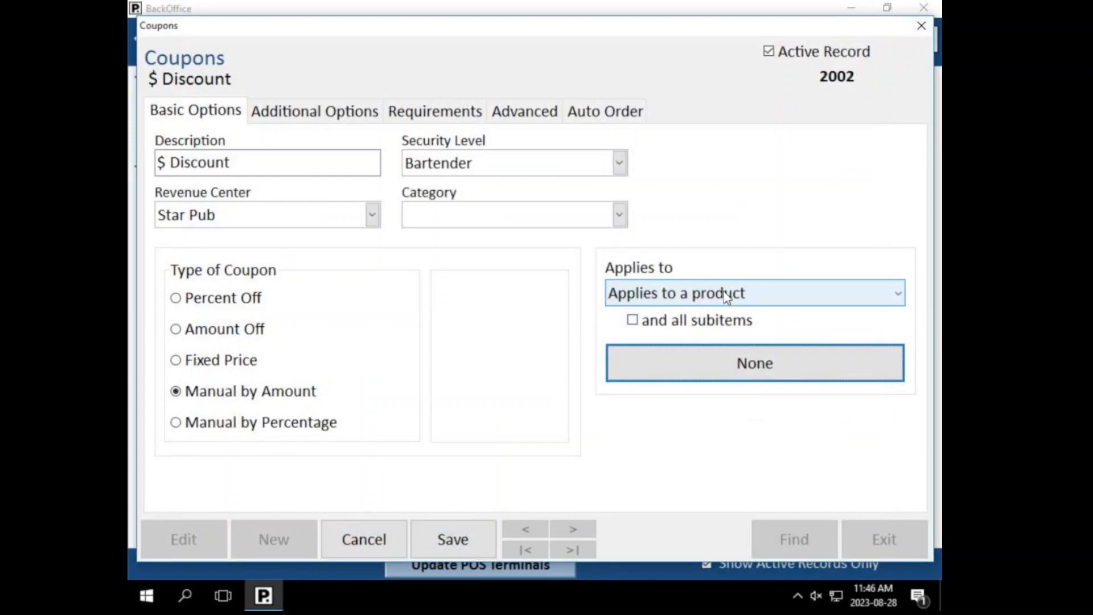
{"action": "left_click", "coordinate": [729, 294]}
{"action": "left_click", "coordinate": [700, 388]}
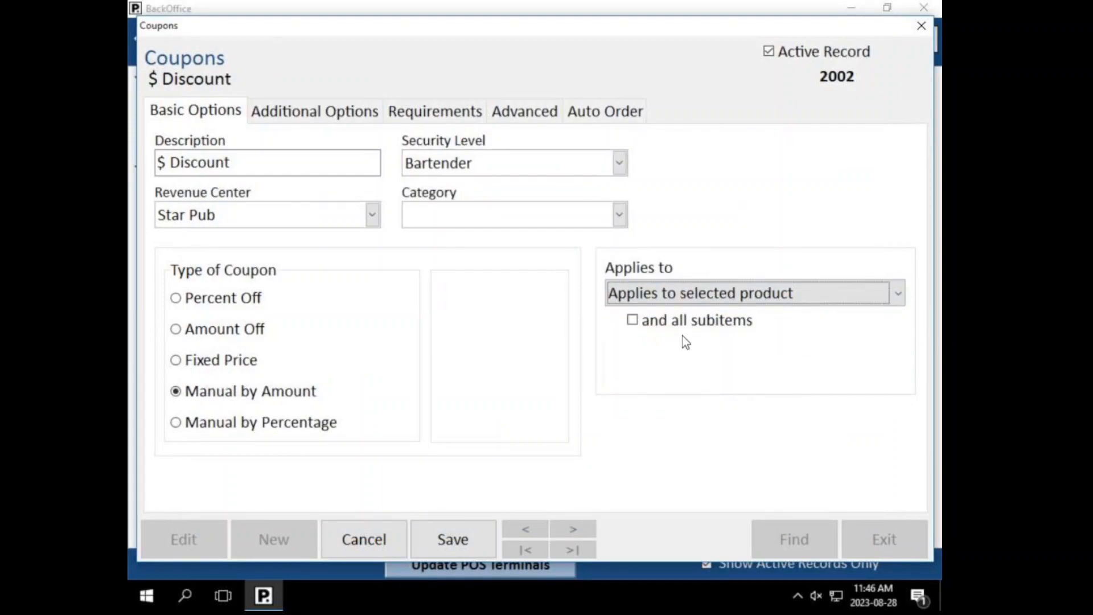
{"action": "left_click", "coordinate": [380, 532]}
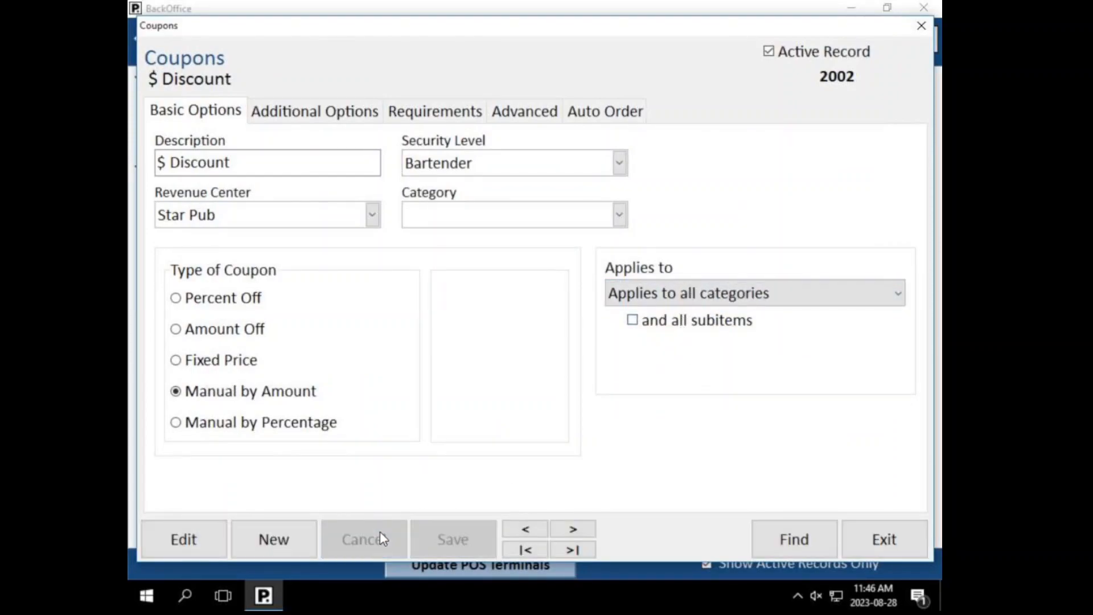
{"action": "left_click", "coordinate": [341, 114]}
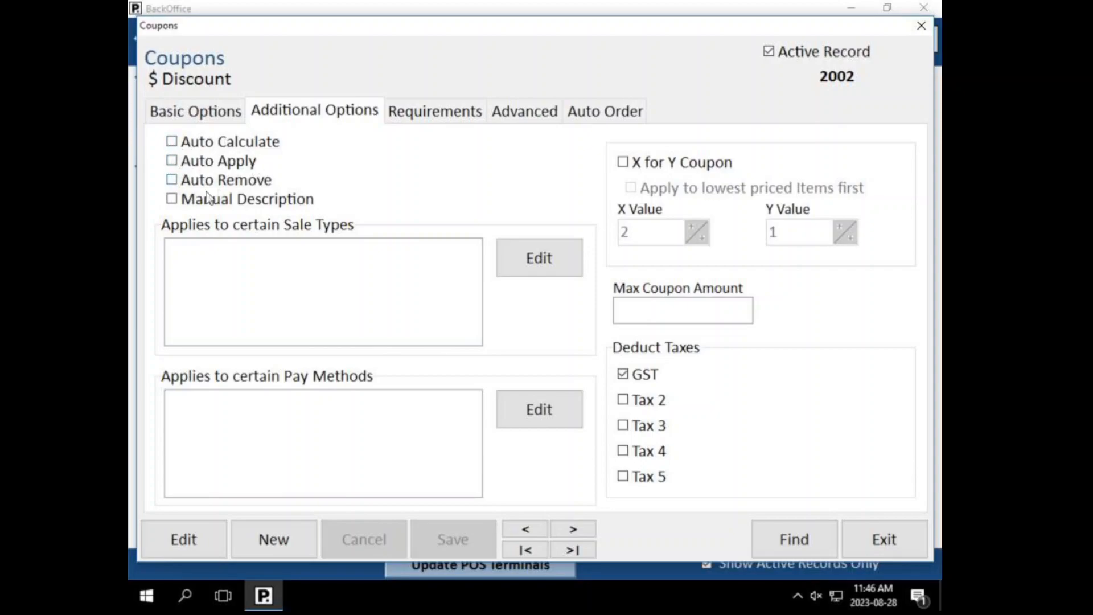
{"action": "left_click", "coordinate": [201, 162]}
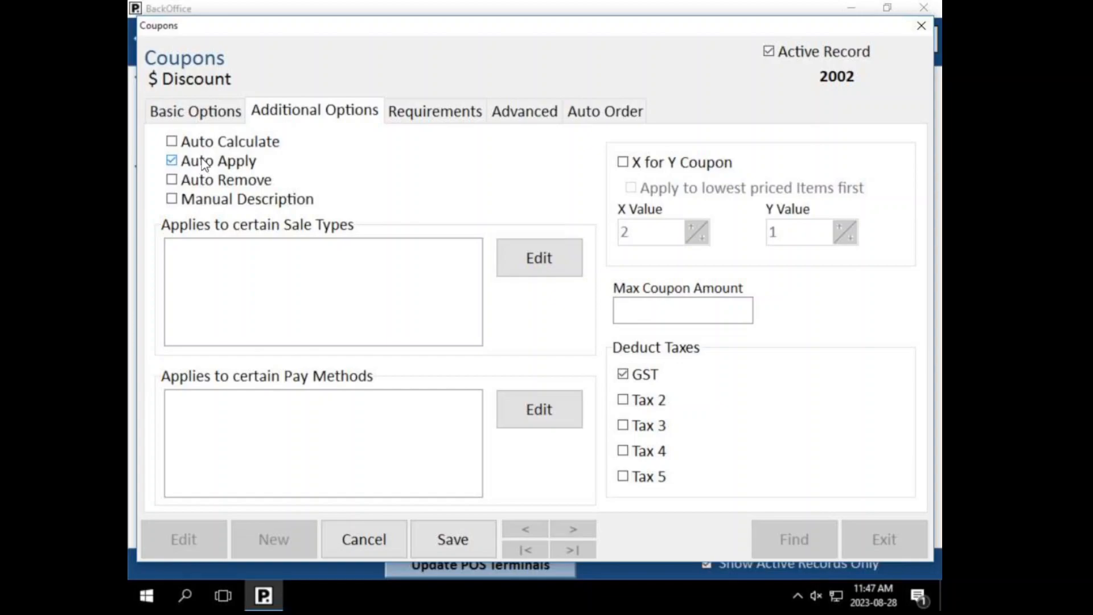
{"action": "left_click", "coordinate": [205, 164]}
{"action": "left_click", "coordinate": [191, 112]}
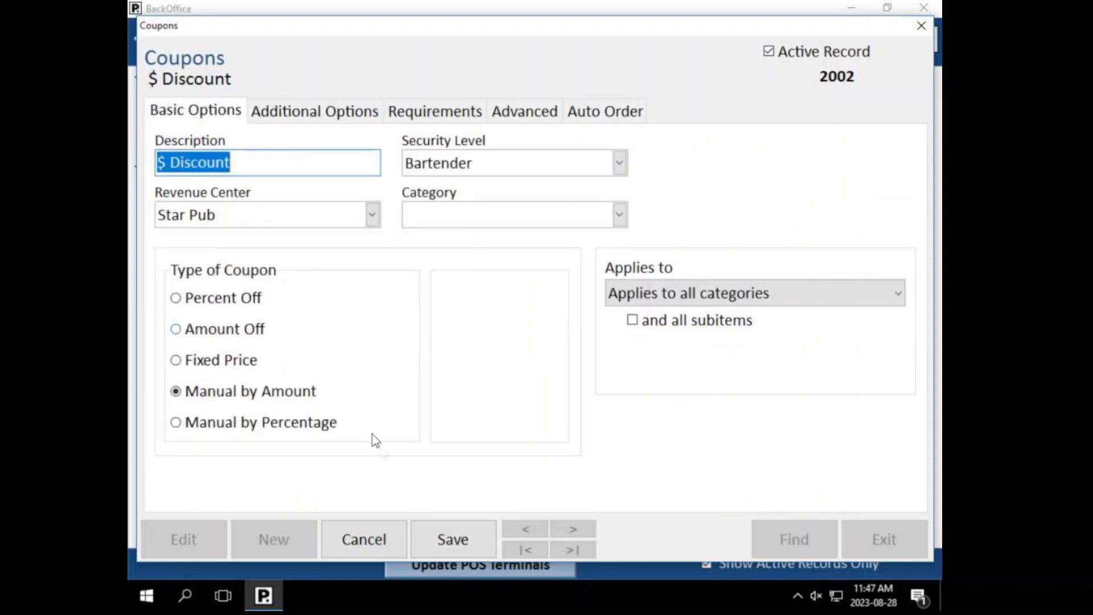
{"action": "left_click", "coordinate": [363, 538]}
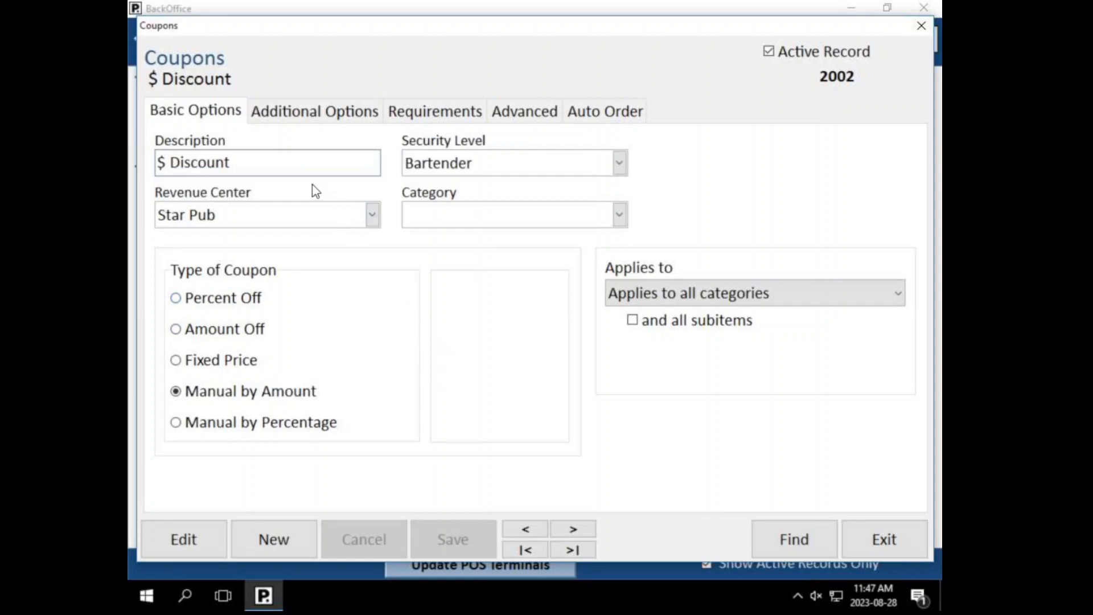
{"action": "left_click", "coordinate": [309, 114]}
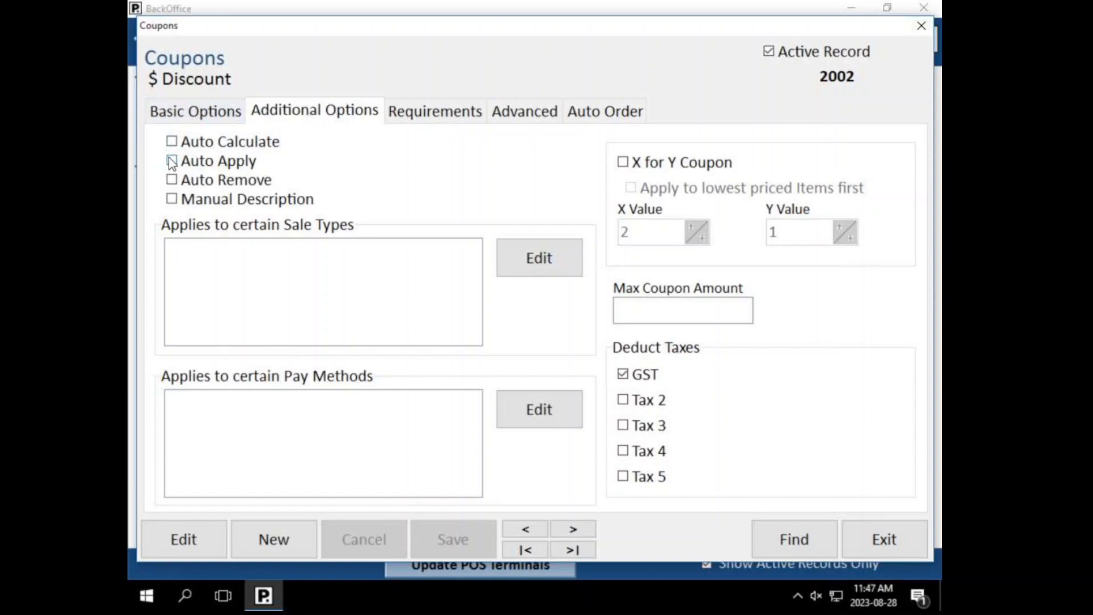
{"action": "left_click", "coordinate": [203, 116]}
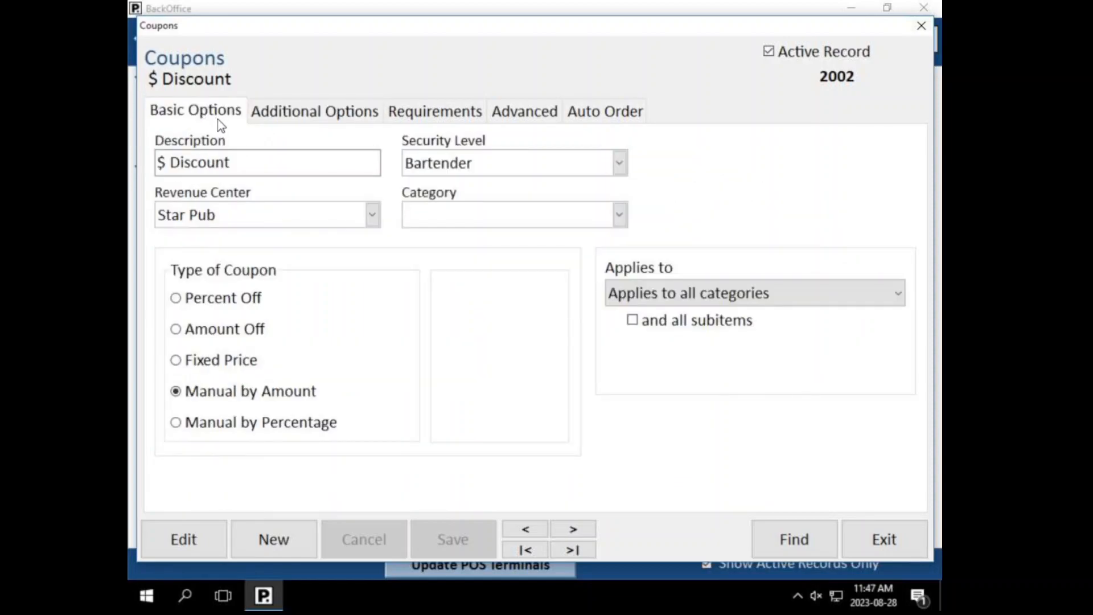
{"action": "left_click", "coordinate": [325, 120]}
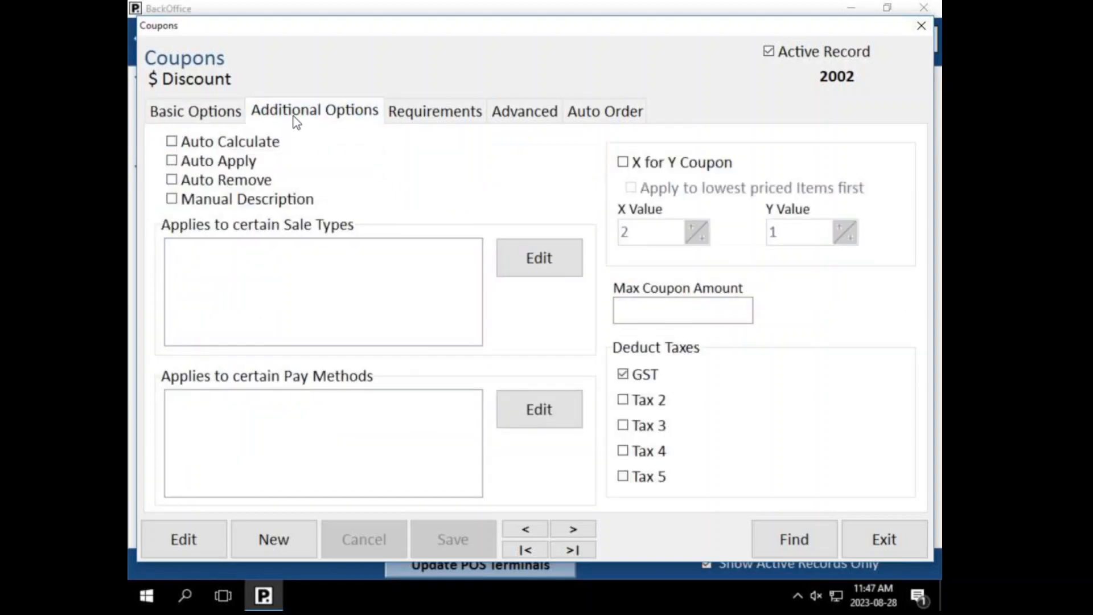
Step: Toggle Auto Apply, Auto Remove, Manual Description and Auto Calculate, save the coupon, then view Requirements
{"action": "left_click", "coordinate": [172, 160]}
{"action": "left_click", "coordinate": [172, 181]}
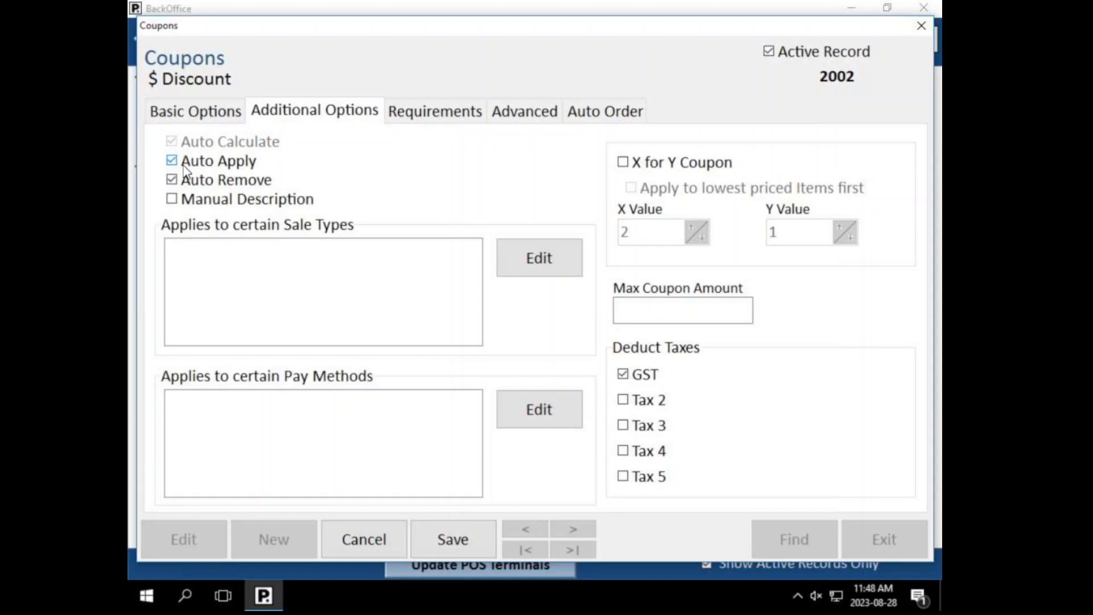
{"action": "left_click", "coordinate": [171, 198]}
{"action": "left_click", "coordinate": [171, 199]}
{"action": "left_click", "coordinate": [172, 180]}
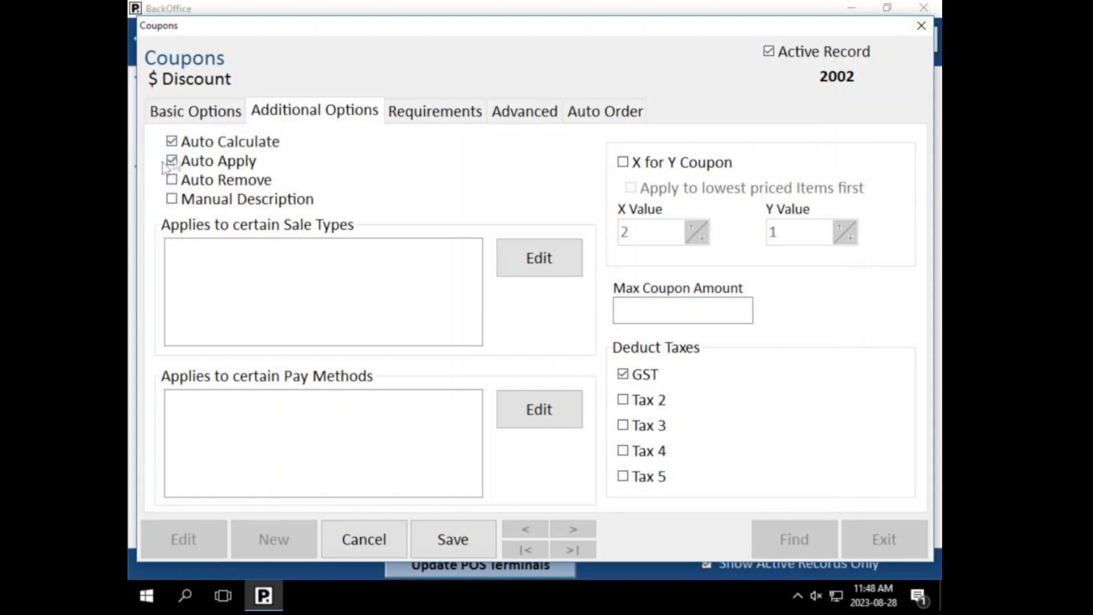
{"action": "left_click", "coordinate": [262, 187]}
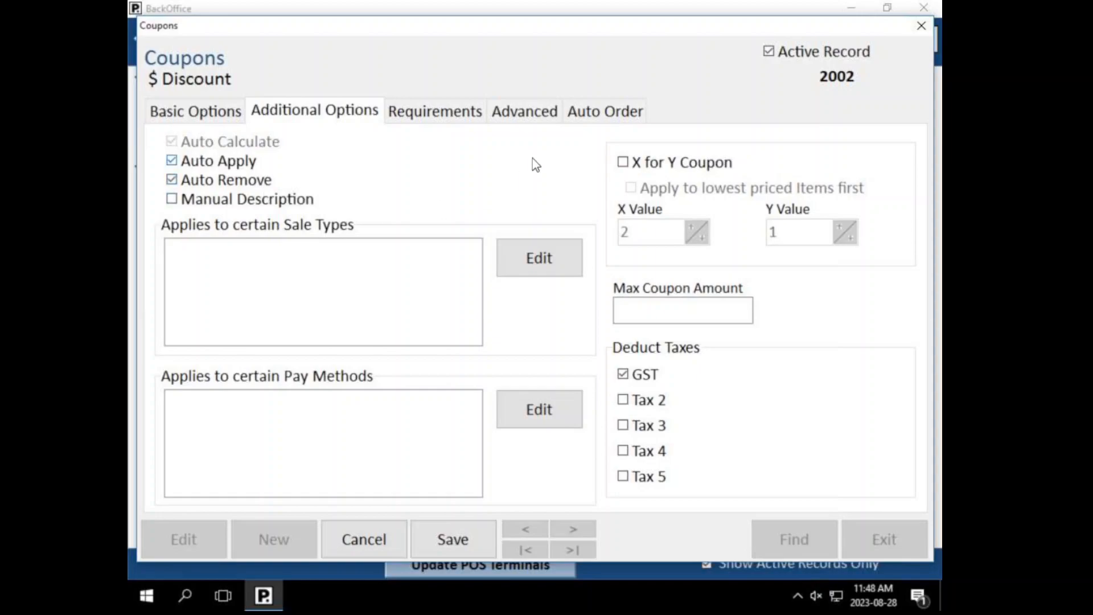
{"action": "left_click", "coordinate": [233, 181]}
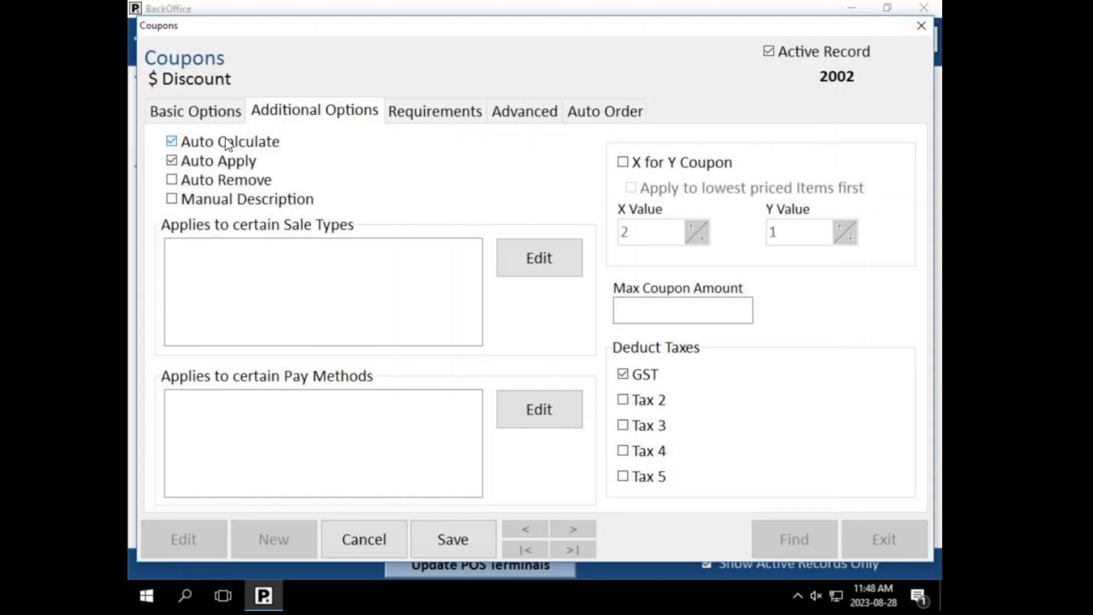
{"action": "left_click", "coordinate": [227, 143]}
{"action": "left_click", "coordinate": [188, 140]}
{"action": "left_click", "coordinate": [418, 541]}
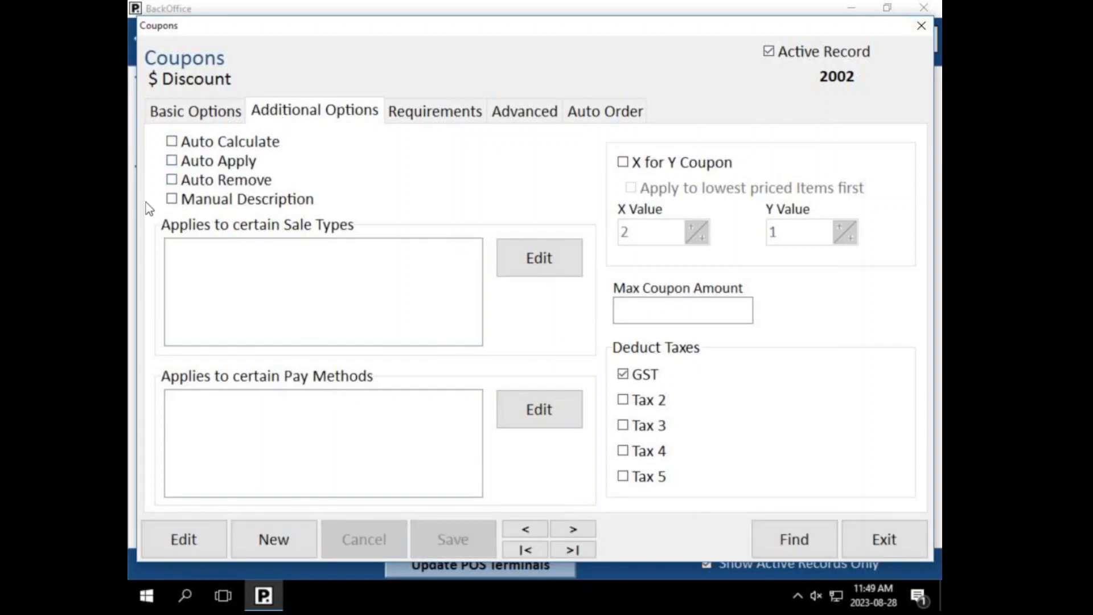
{"action": "left_click", "coordinate": [431, 110]}
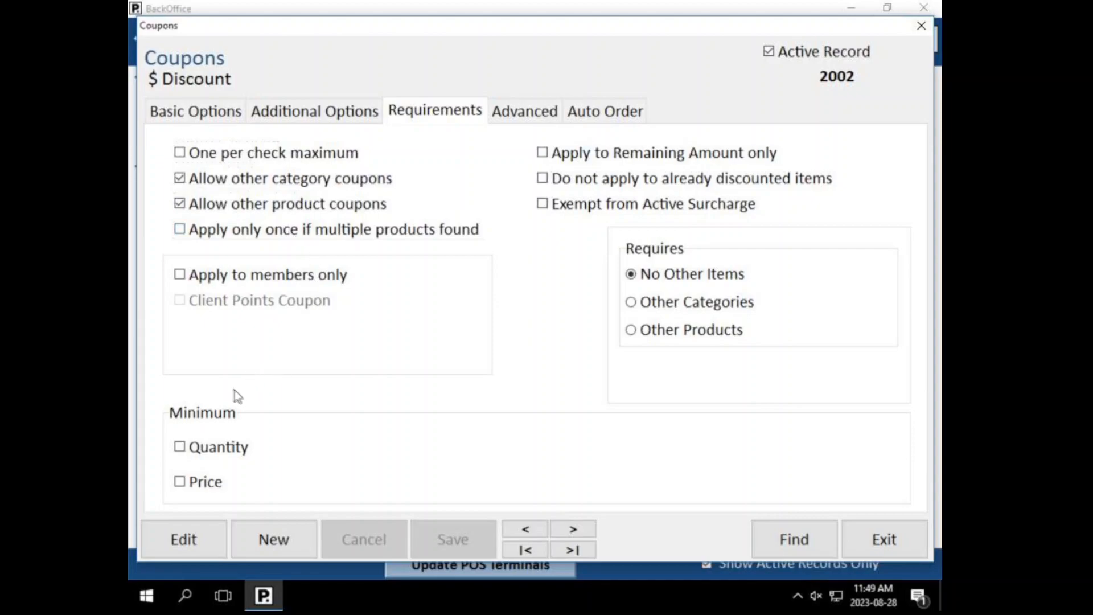
Step: Try a minimum price requirement of 1.00, then drop it
{"action": "left_click", "coordinate": [217, 482]}
{"action": "left_click", "coordinate": [216, 478]}
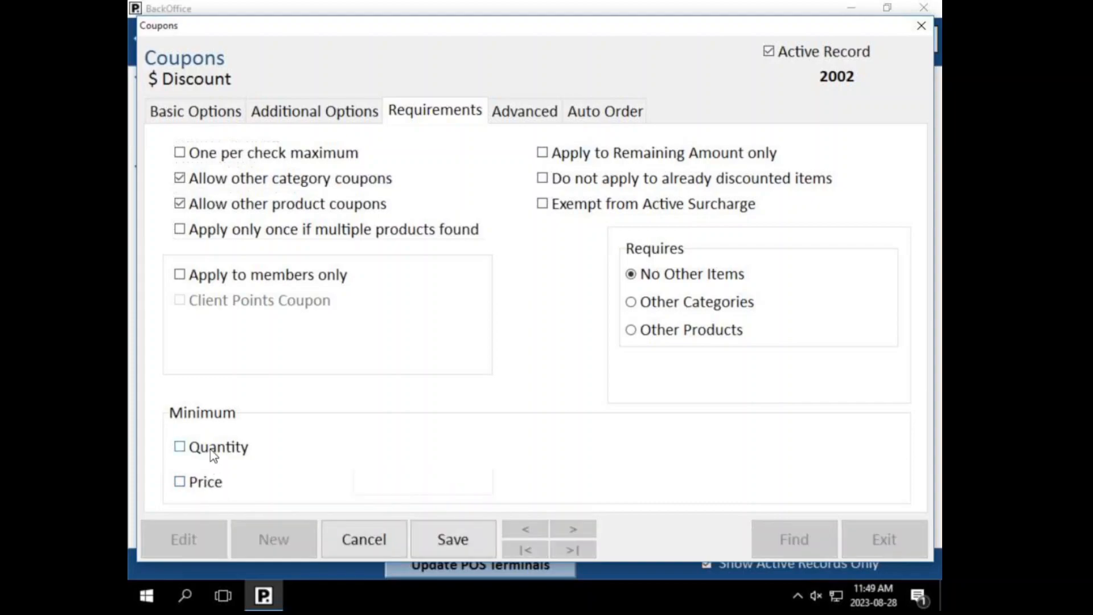
{"action": "left_click", "coordinate": [204, 482]}
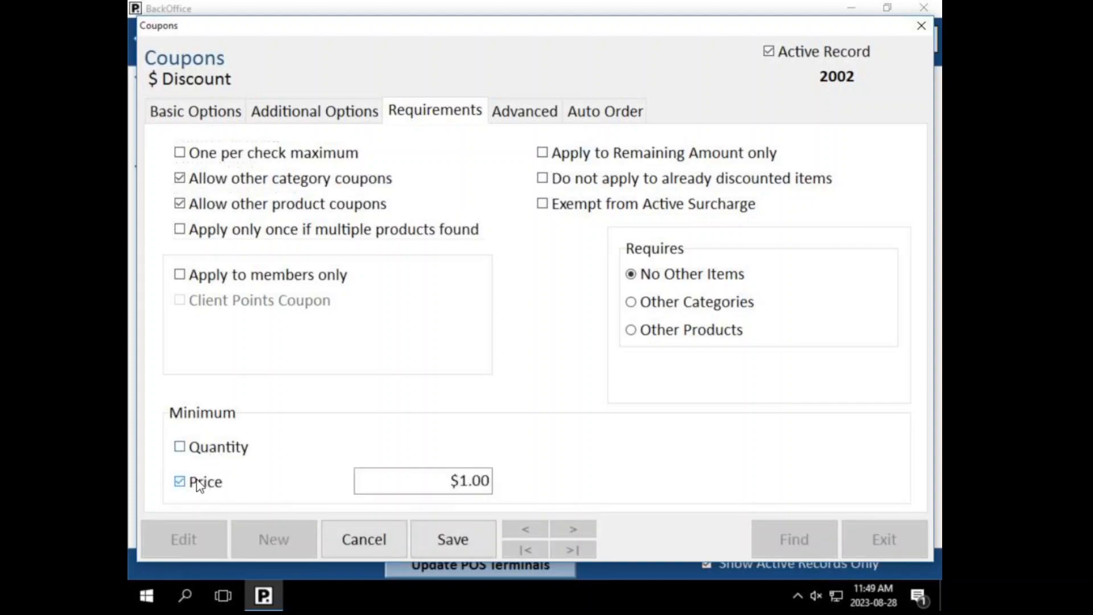
{"action": "left_click", "coordinate": [438, 480]}
{"action": "left_click_drag", "start_coordinate": [446, 480], "coordinate": [291, 490]}
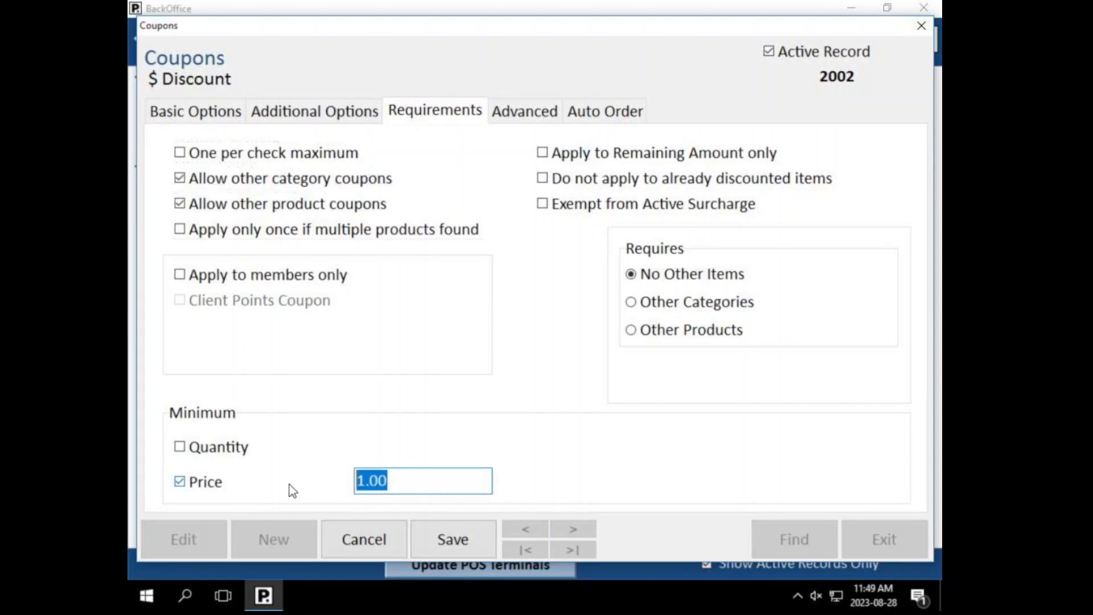
{"action": "left_click", "coordinate": [238, 480]}
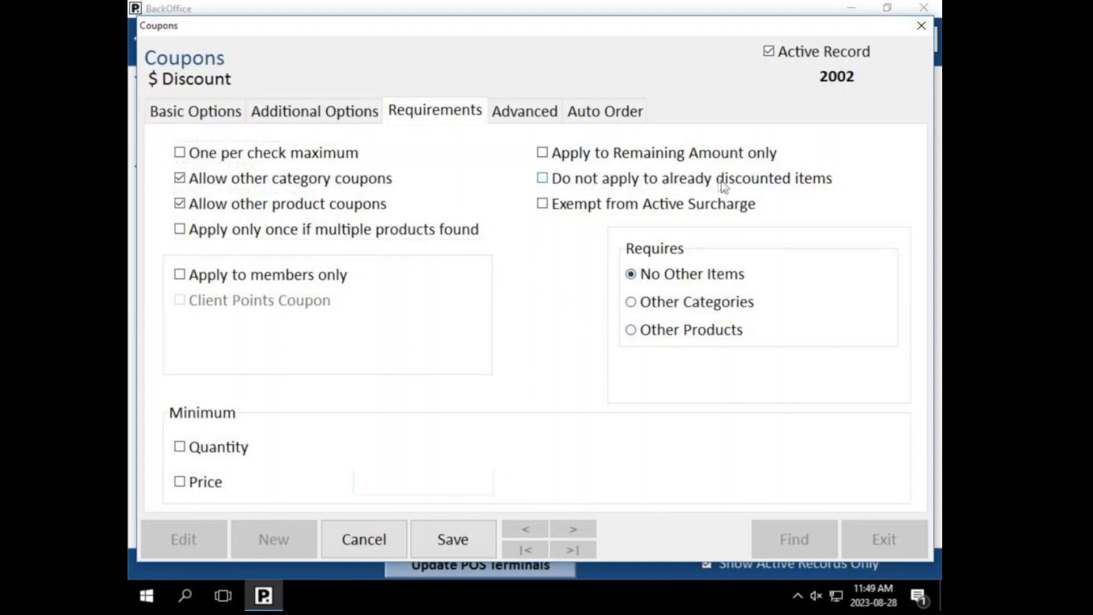
Step: Briefly require Other Products, revert to No Other Items, and cancel the coupon edits
{"action": "left_click", "coordinate": [631, 330]}
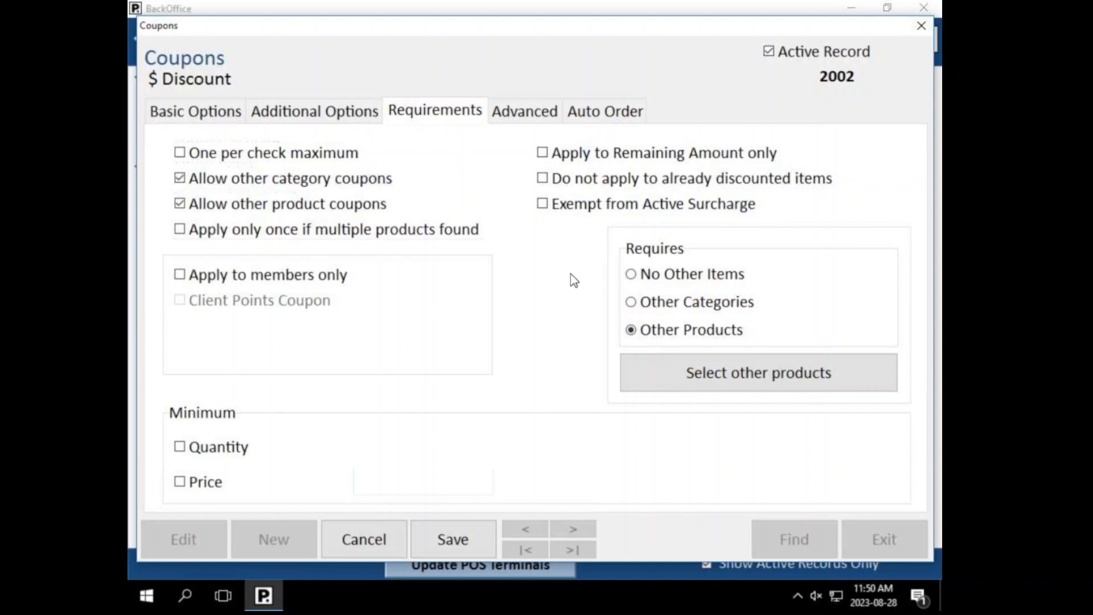
{"action": "left_click", "coordinate": [649, 279]}
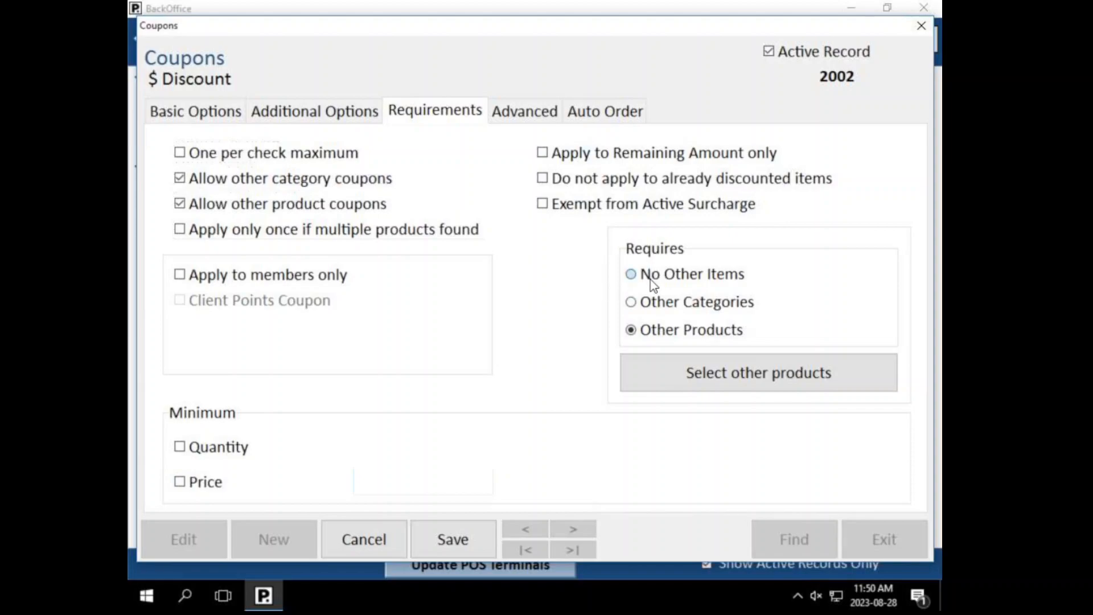
{"action": "left_click", "coordinate": [378, 541]}
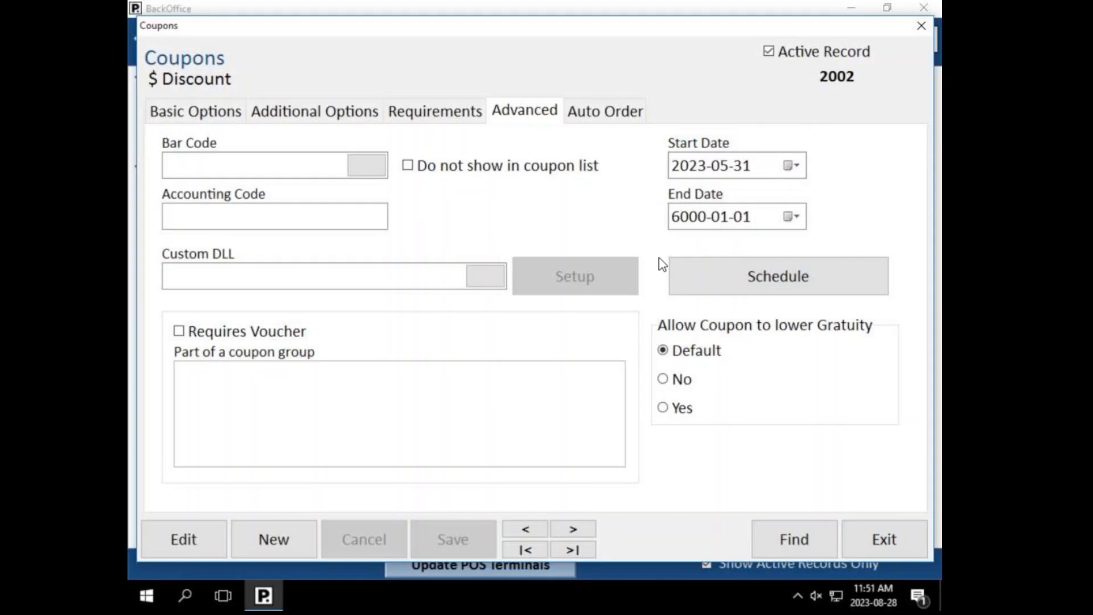
Step: Inspect the $ Discount coupon's weekly schedule, selecting Sunday–Monday and a few slots, then close unsaved
{"action": "left_click", "coordinate": [713, 280]}
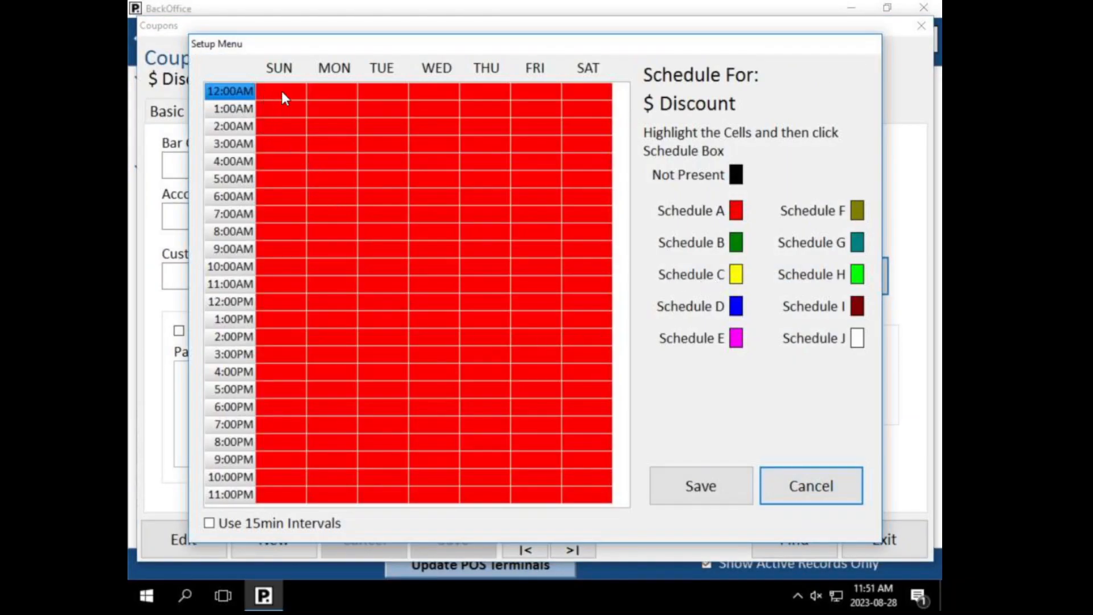
{"action": "left_click_drag", "start_coordinate": [281, 90], "coordinate": [349, 495]}
{"action": "left_click", "coordinate": [400, 442]}
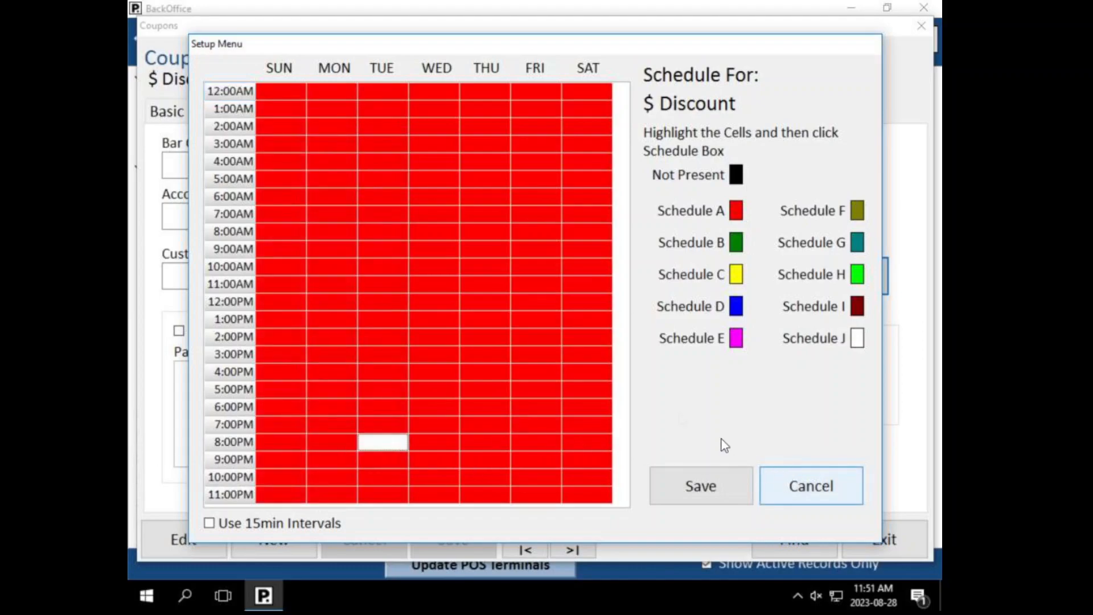
{"action": "left_click", "coordinate": [496, 322]}
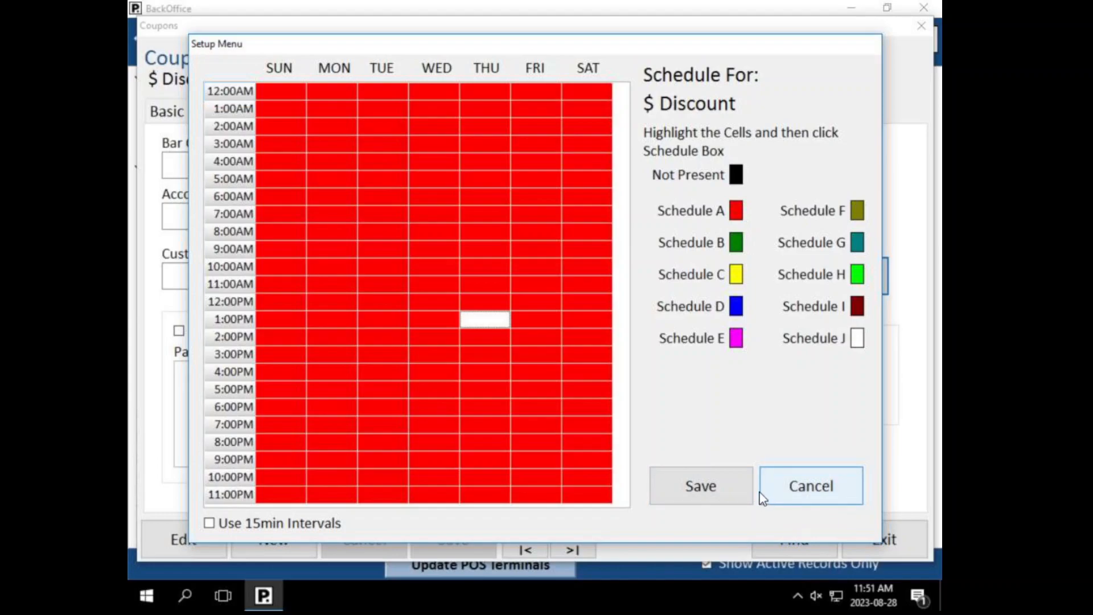
{"action": "left_click", "coordinate": [798, 488]}
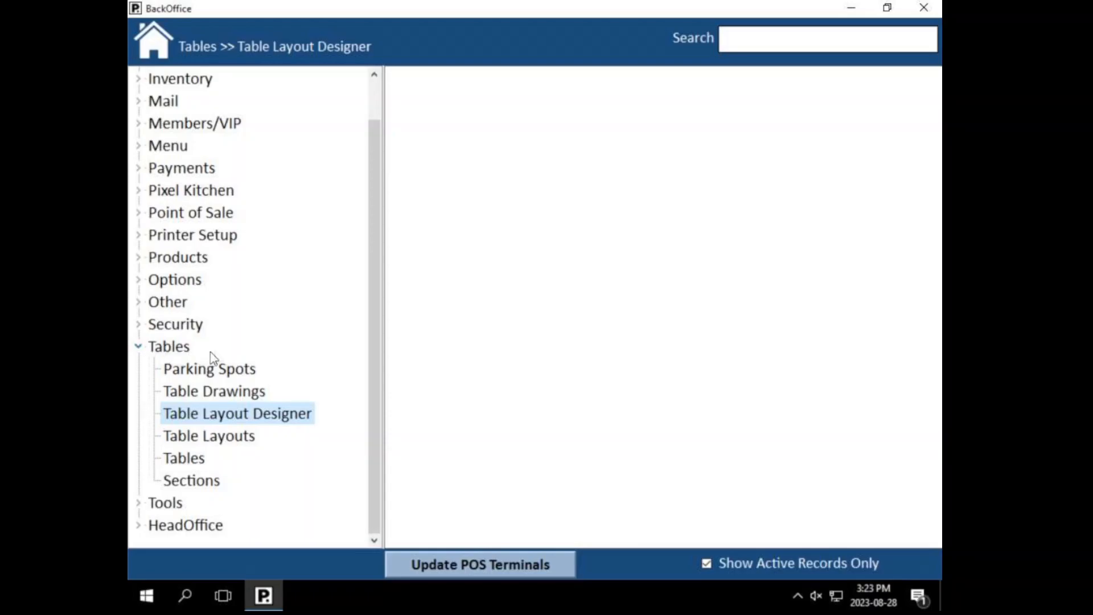
Step: Open Tables > Sections and list the sections (Main Floor 1001, Pool Tables), then cancel the search
{"action": "left_click", "coordinate": [179, 483]}
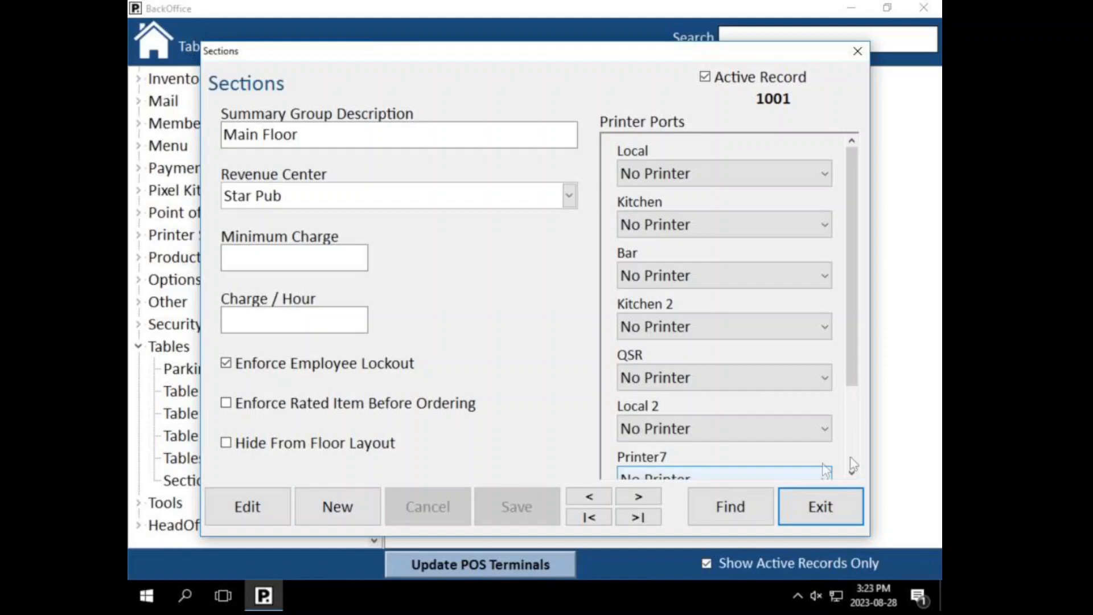
{"action": "left_click", "coordinate": [755, 507]}
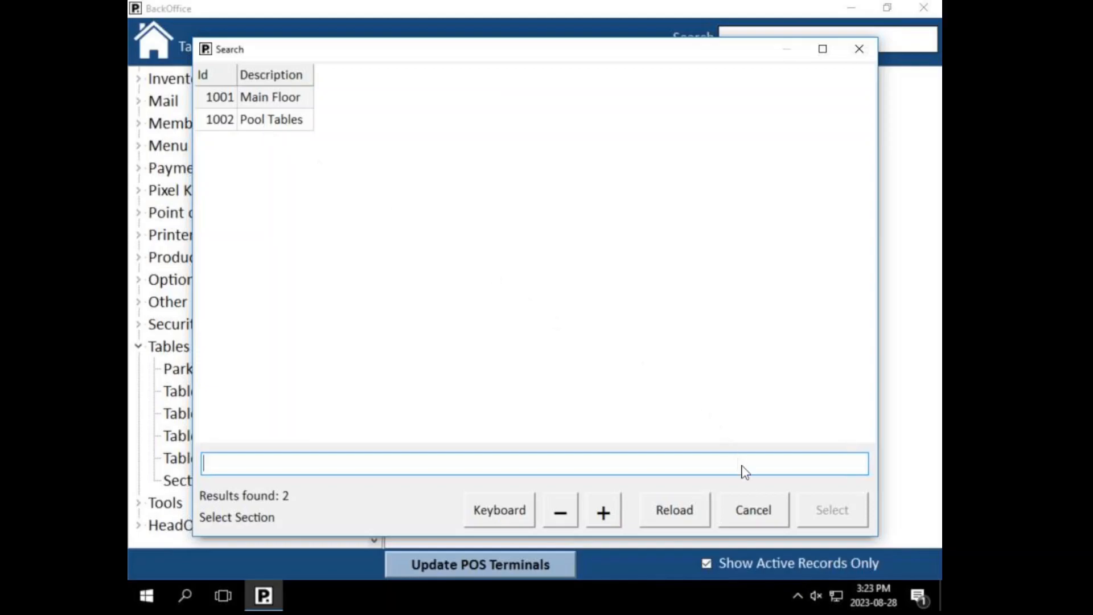
{"action": "left_click", "coordinate": [745, 518]}
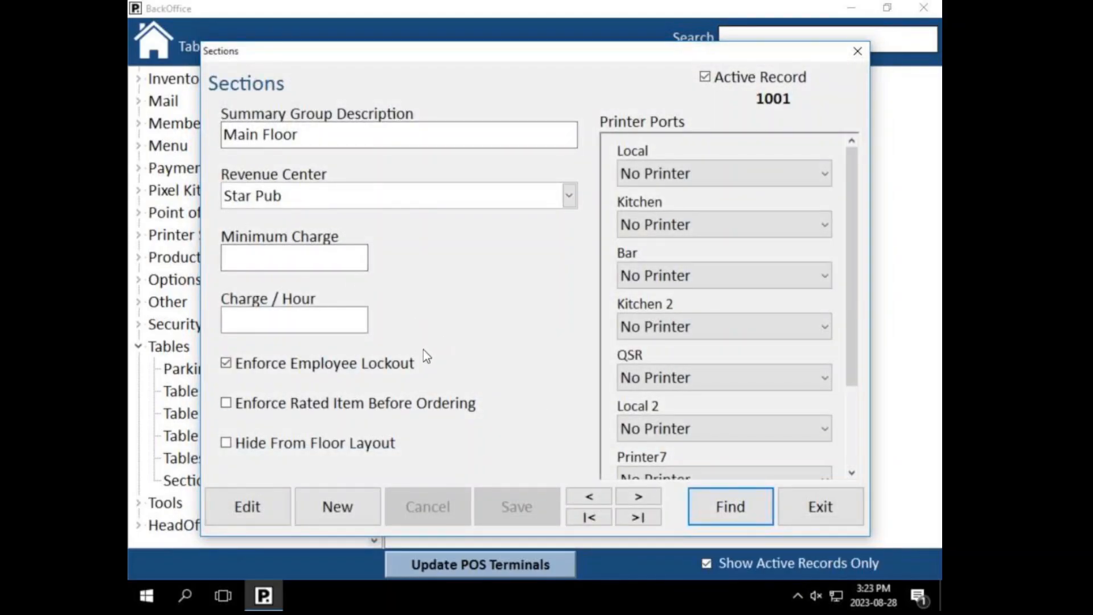
Step: Close the Sections setup and open the Table Layout designer
{"action": "left_click", "coordinate": [815, 505]}
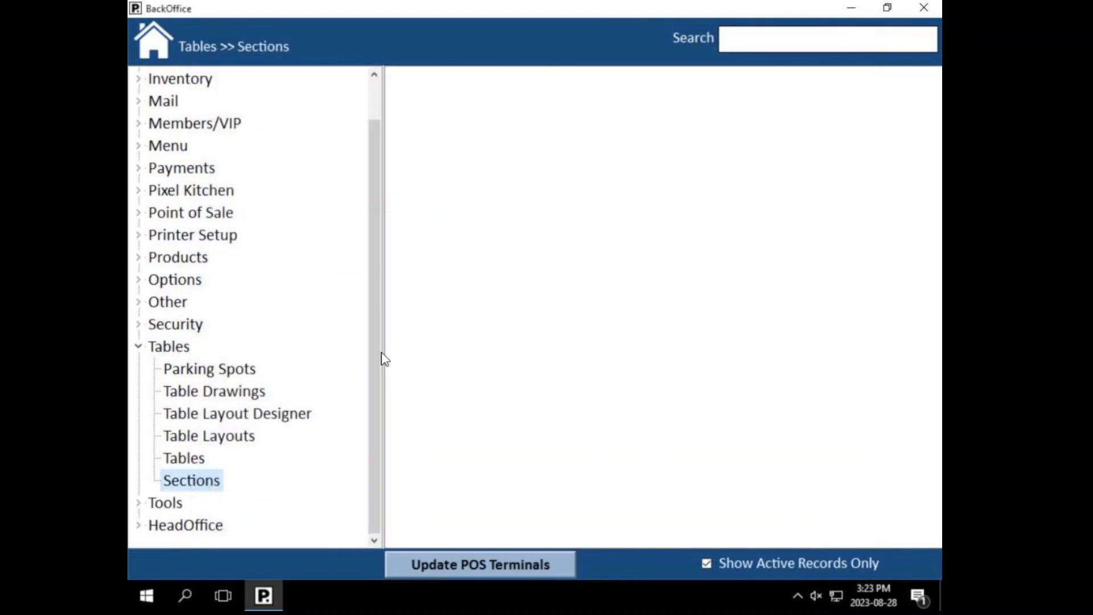
{"action": "left_click", "coordinate": [210, 417]}
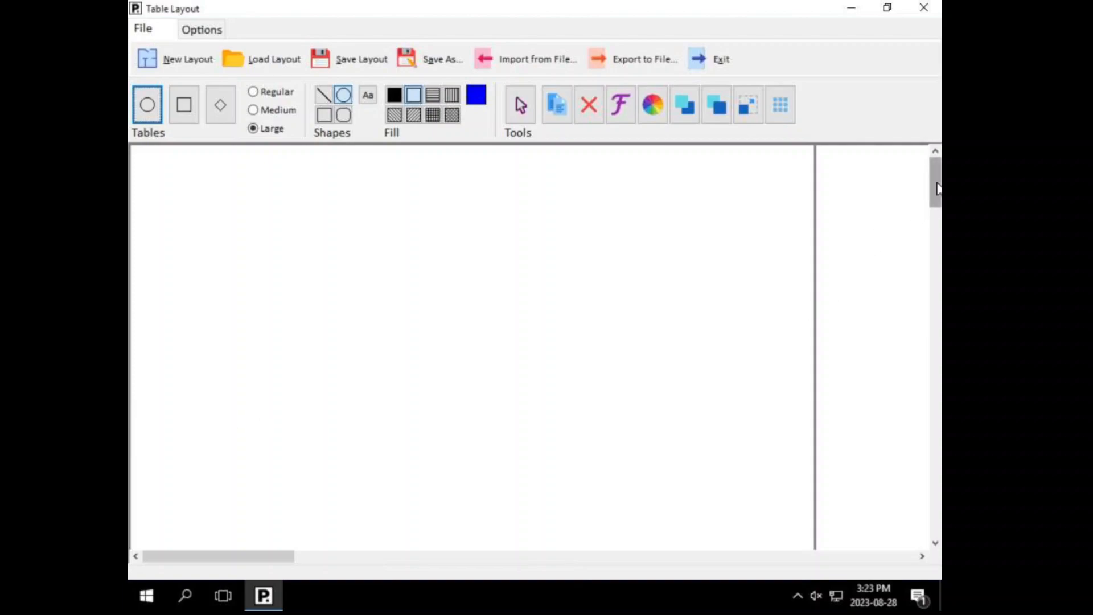
{"action": "left_click_drag", "start_coordinate": [936, 188], "coordinate": [936, 163]}
Step: Place section markers on the canvas for Main Floor and Pool Tables
{"action": "left_click", "coordinate": [383, 246]}
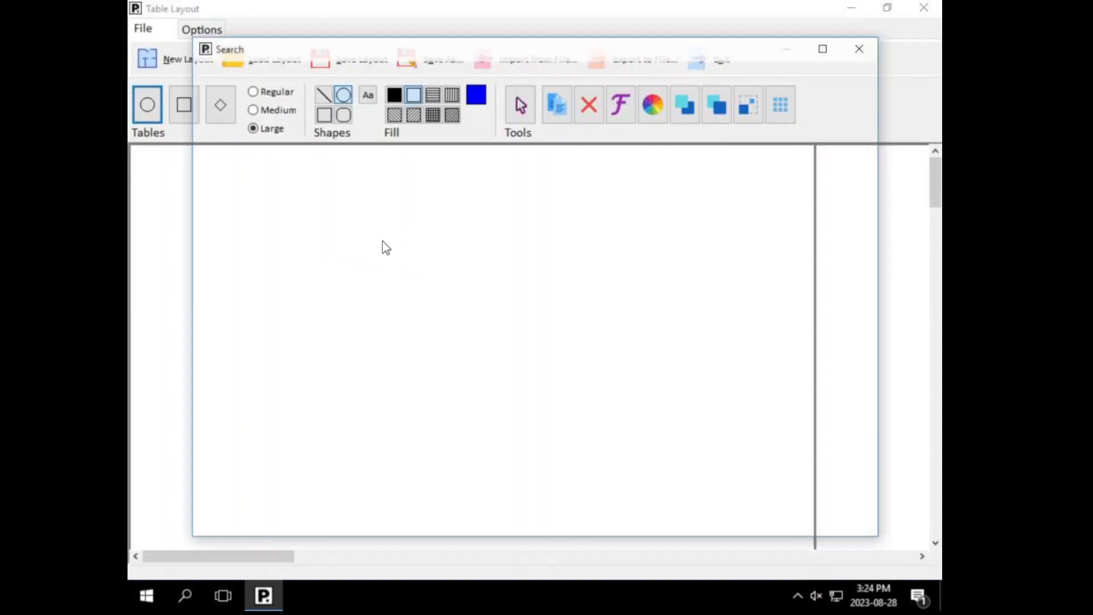
{"action": "left_click", "coordinate": [249, 99]}
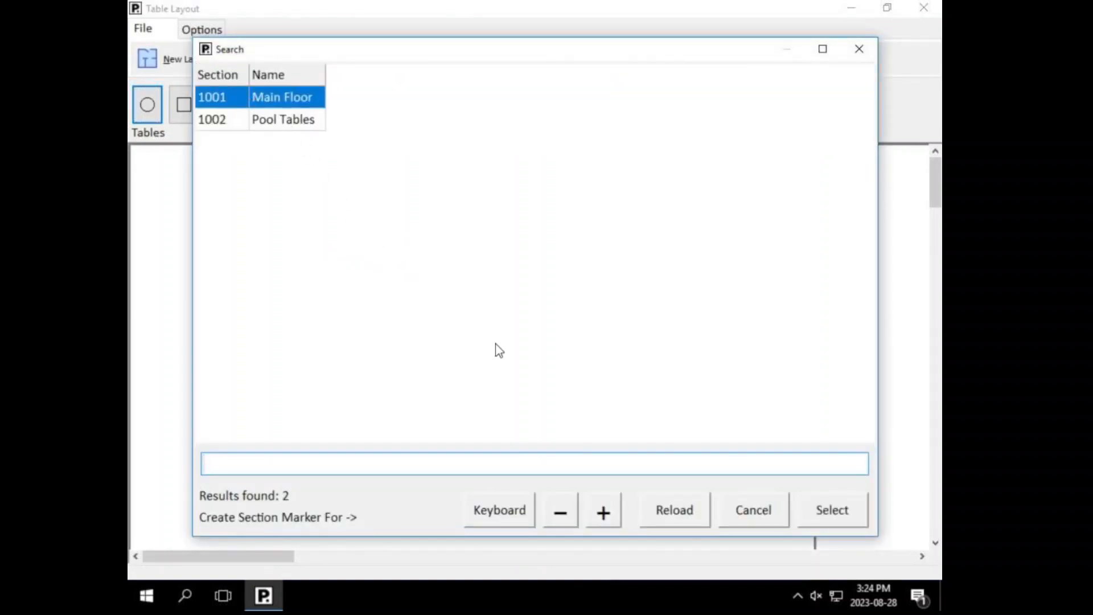
{"action": "left_click", "coordinate": [832, 509]}
{"action": "left_click_drag", "start_coordinate": [938, 170], "coordinate": [851, 244]}
{"action": "left_click", "coordinate": [333, 307]}
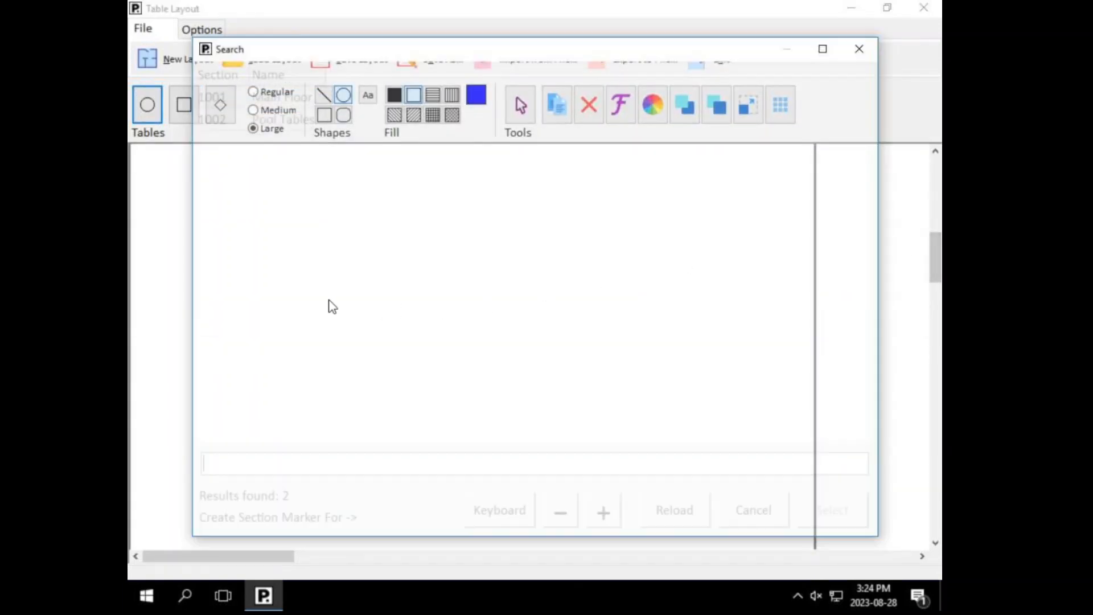
{"action": "left_click", "coordinate": [264, 122]}
{"action": "left_click", "coordinate": [820, 515]}
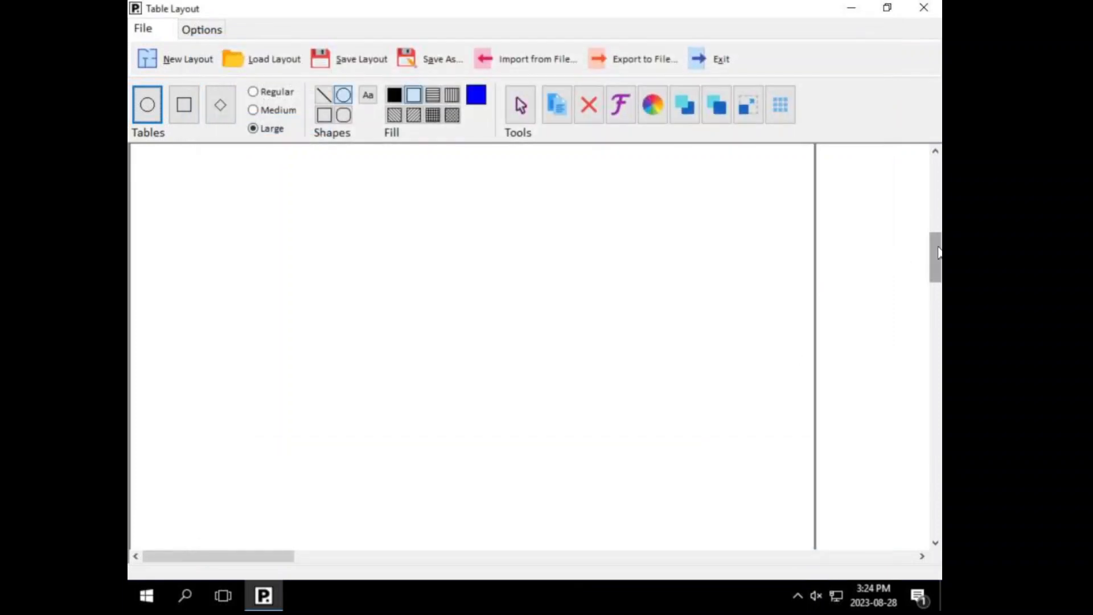
Step: Place round table number 10 on the canvas and enlarge it
{"action": "left_click_drag", "start_coordinate": [932, 257], "coordinate": [934, 171]}
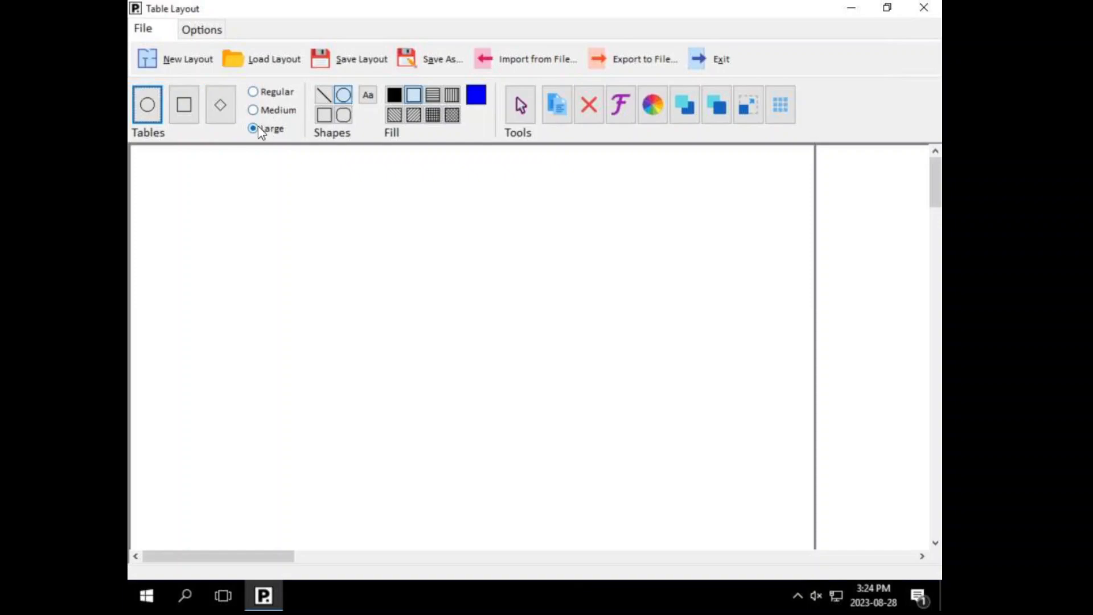
{"action": "left_click", "coordinate": [149, 106]}
{"action": "left_click", "coordinate": [404, 340]}
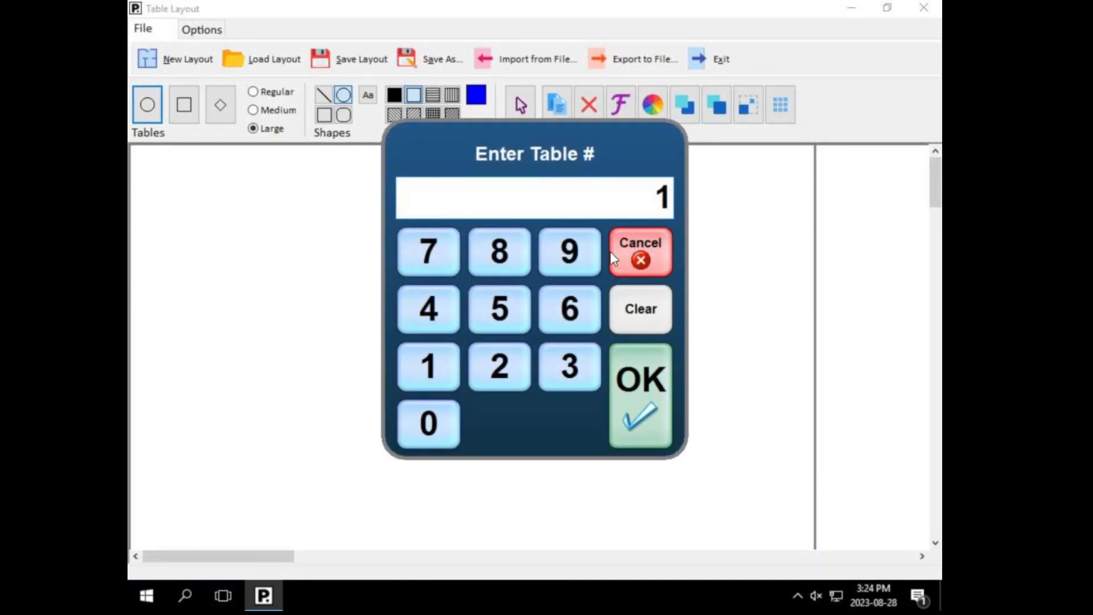
{"action": "left_click", "coordinate": [633, 306]}
{"action": "type", "text": "10"}
{"action": "left_click", "coordinate": [644, 404]}
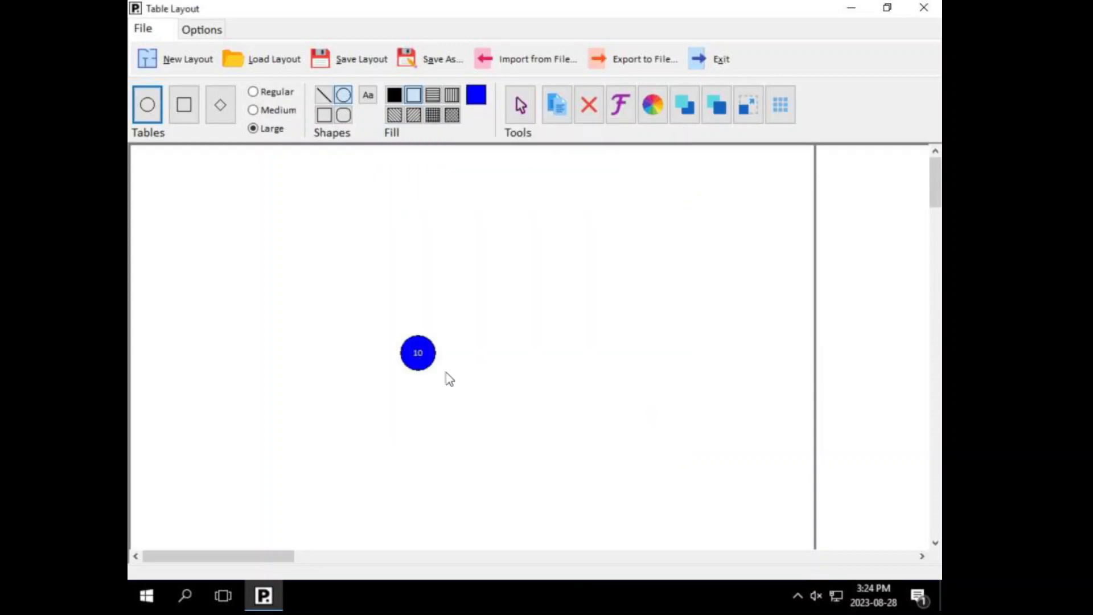
{"action": "left_click", "coordinate": [416, 355]}
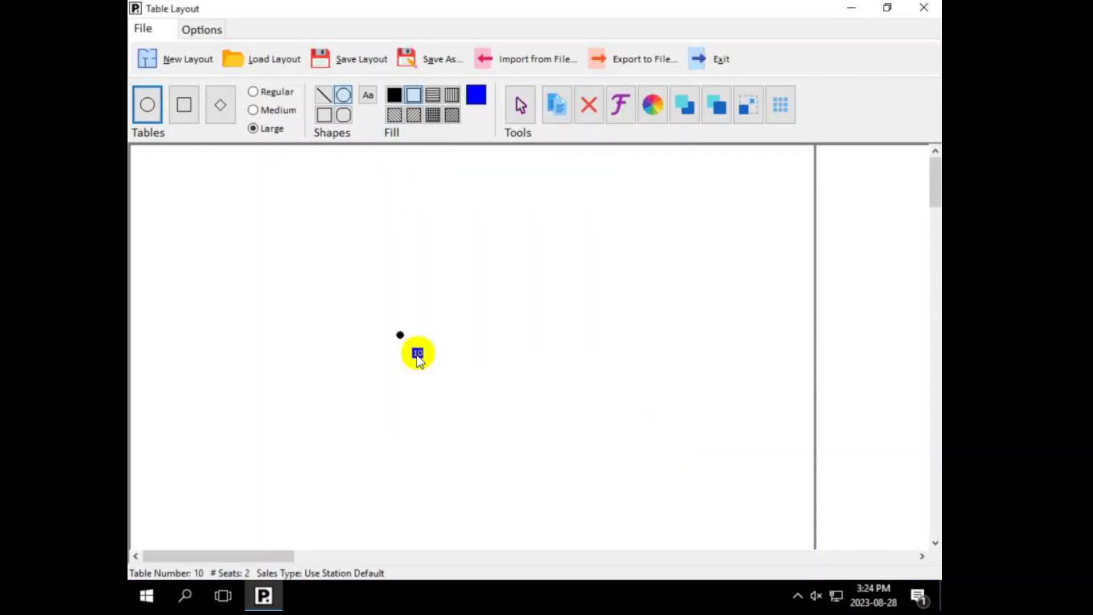
{"action": "mouse_move", "coordinate": [398, 339]}
{"action": "left_mouse_down"}
{"action": "mouse_move", "coordinate": [367, 302]}
{"action": "mouse_move", "coordinate": [397, 332]}
{"action": "left_mouse_up"}
{"action": "left_click", "coordinate": [384, 390]}
Step: Add square table 11, move it left, and shift table 10 up and right
{"action": "left_click", "coordinate": [192, 120]}
{"action": "left_click", "coordinate": [542, 268]}
{"action": "left_click", "coordinate": [637, 397]}
{"action": "left_click", "coordinate": [561, 277]}
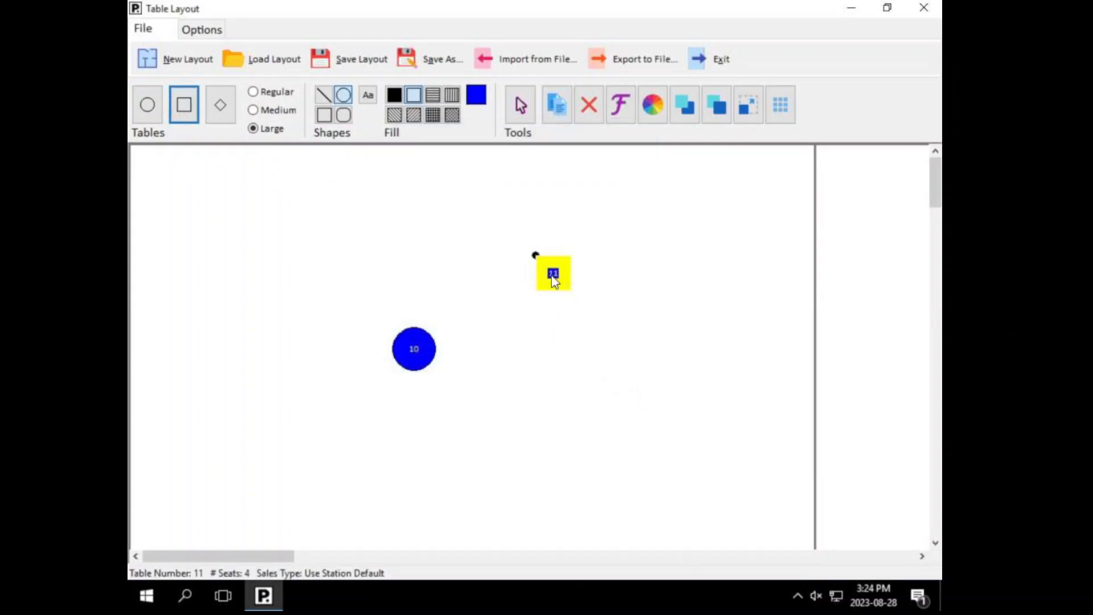
{"action": "left_click_drag", "start_coordinate": [552, 279], "coordinate": [306, 279]}
{"action": "left_click_drag", "start_coordinate": [412, 356], "coordinate": [467, 300]}
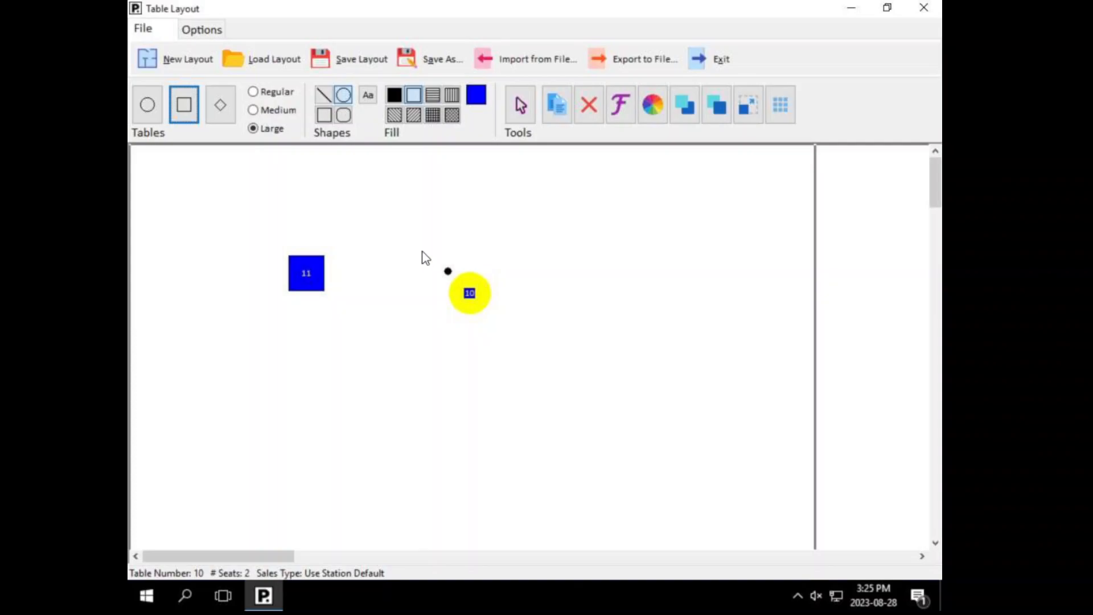
{"action": "left_click", "coordinate": [403, 220]}
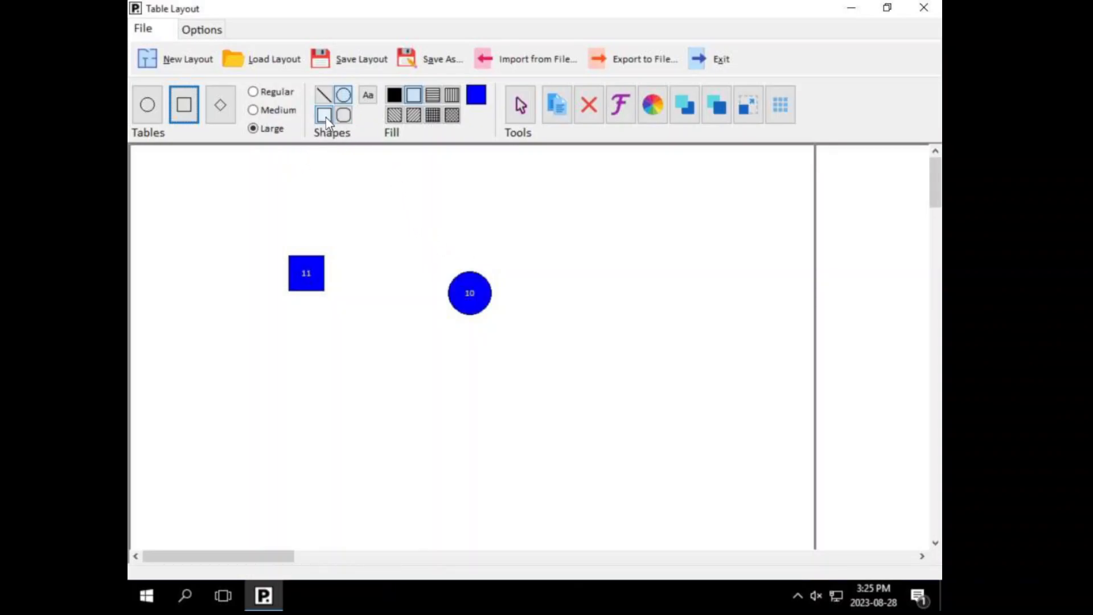
Step: Move table 10 upper left and draw a brown crosshatched rectangle near the right edge
{"action": "left_click_drag", "start_coordinate": [471, 294], "coordinate": [239, 222]}
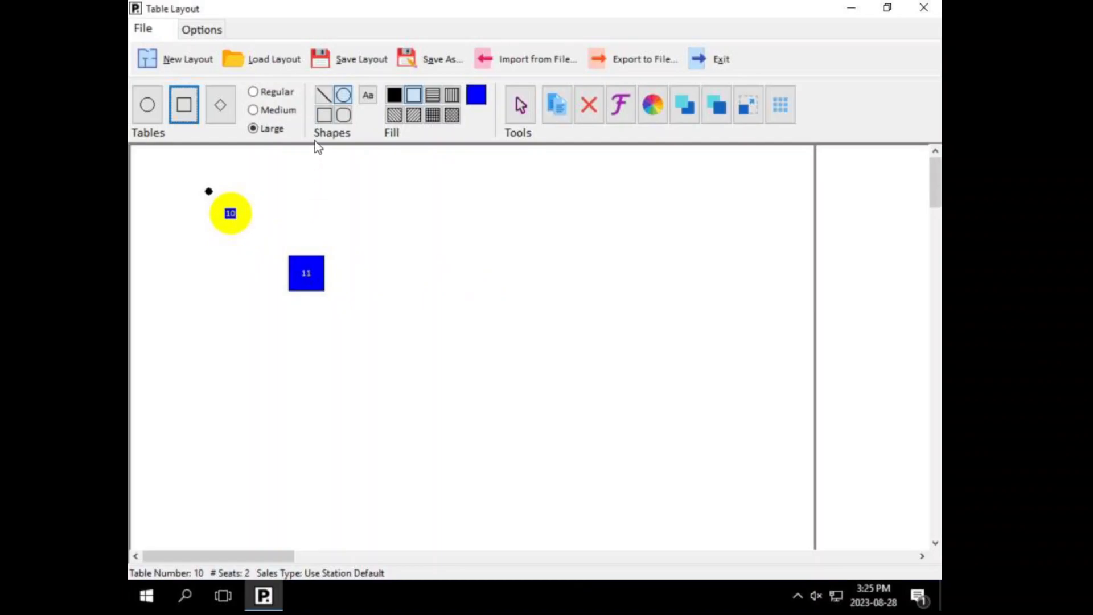
{"action": "left_click", "coordinate": [364, 152]}
{"action": "left_click", "coordinate": [324, 115]}
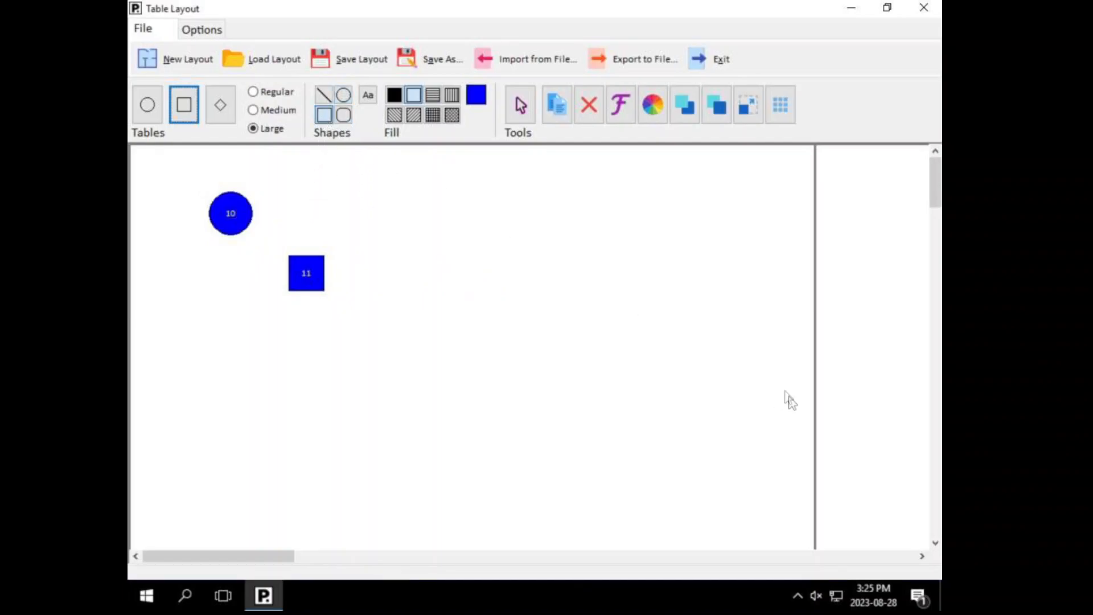
{"action": "left_click", "coordinate": [433, 114]}
{"action": "left_click", "coordinate": [454, 116]}
{"action": "left_click", "coordinate": [477, 98]}
{"action": "left_click", "coordinate": [481, 234]}
{"action": "left_click", "coordinate": [473, 361]}
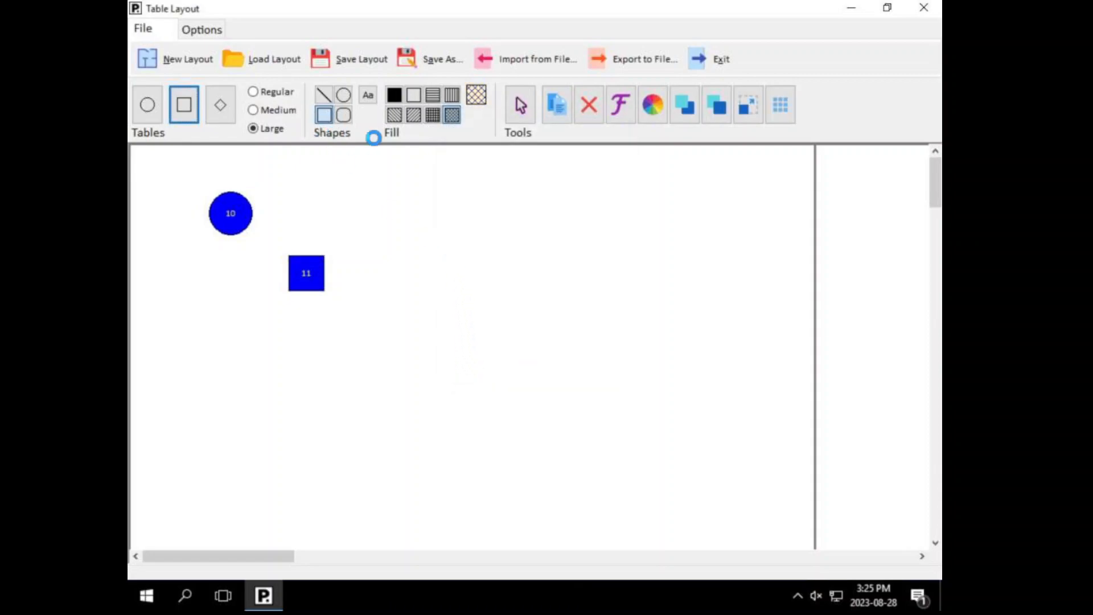
{"action": "left_click_drag", "start_coordinate": [689, 265], "coordinate": [767, 535]}
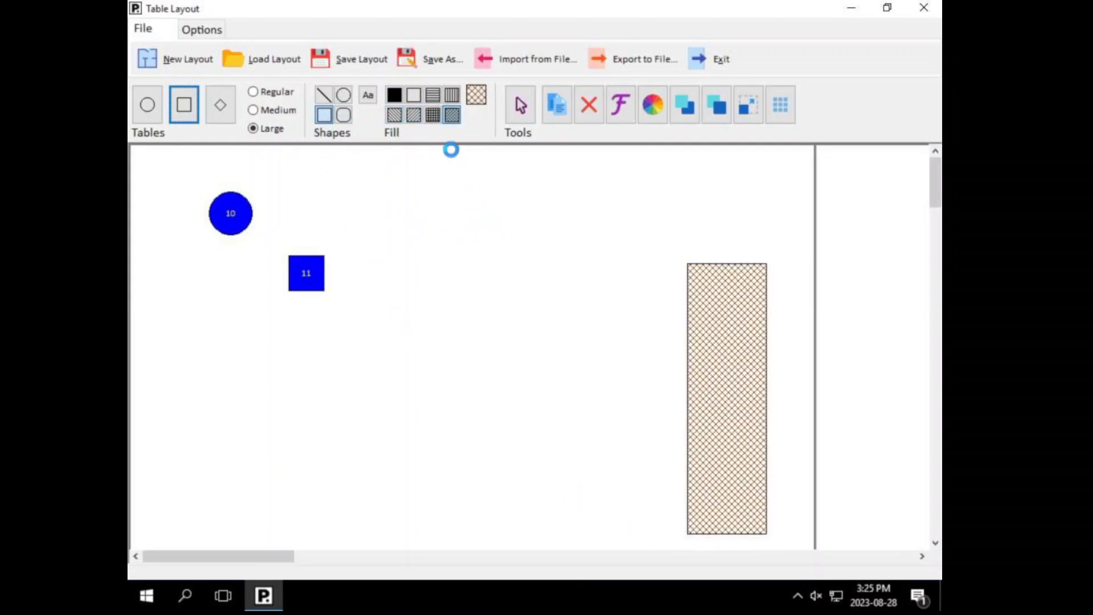
Step: Draw a solid brown bar mid-canvas and move tables 10 and 11 beside it
{"action": "left_click", "coordinate": [394, 94]}
{"action": "left_click_drag", "start_coordinate": [440, 224], "coordinate": [408, 494]}
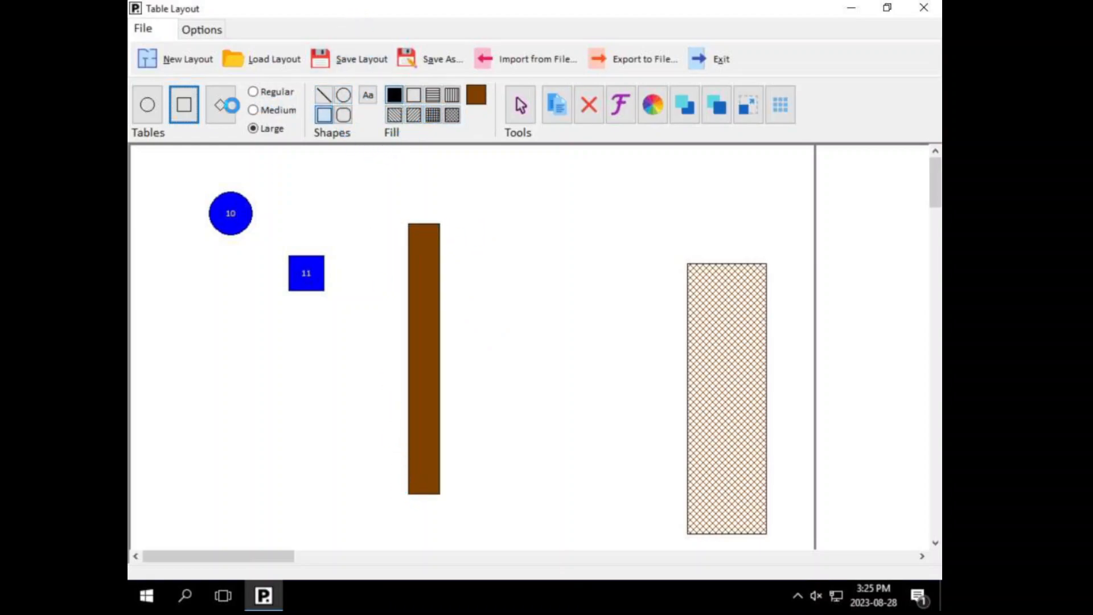
{"action": "left_click", "coordinate": [520, 104]}
{"action": "left_click_drag", "start_coordinate": [233, 213], "coordinate": [473, 244]}
{"action": "left_click_drag", "start_coordinate": [299, 276], "coordinate": [483, 306]}
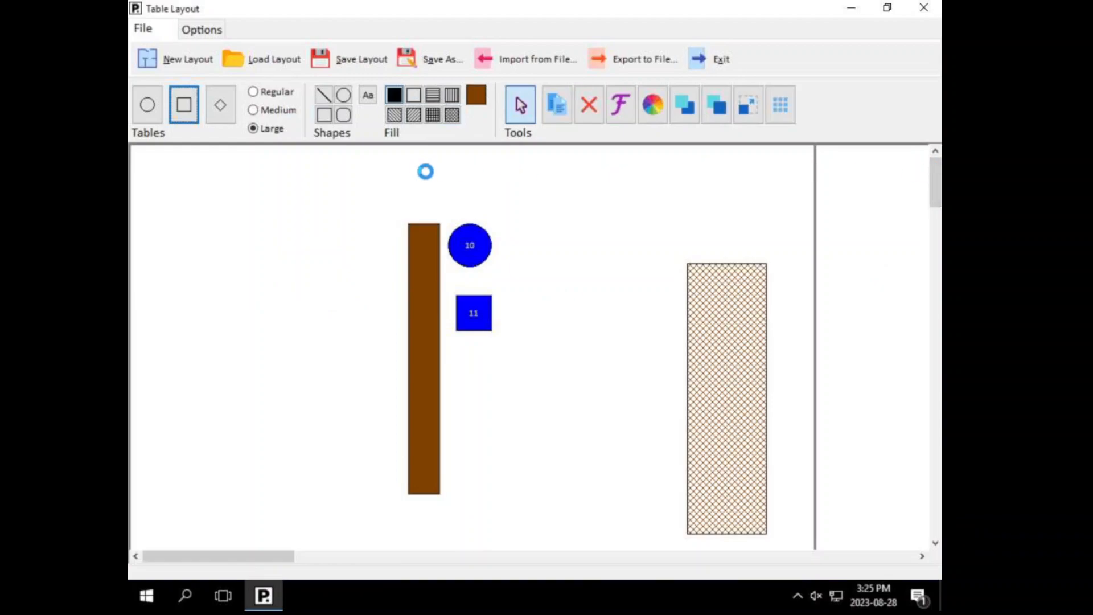
Step: Place a FRONT DOOR text label at the top of the floor plan
{"action": "left_click", "coordinate": [369, 97]}
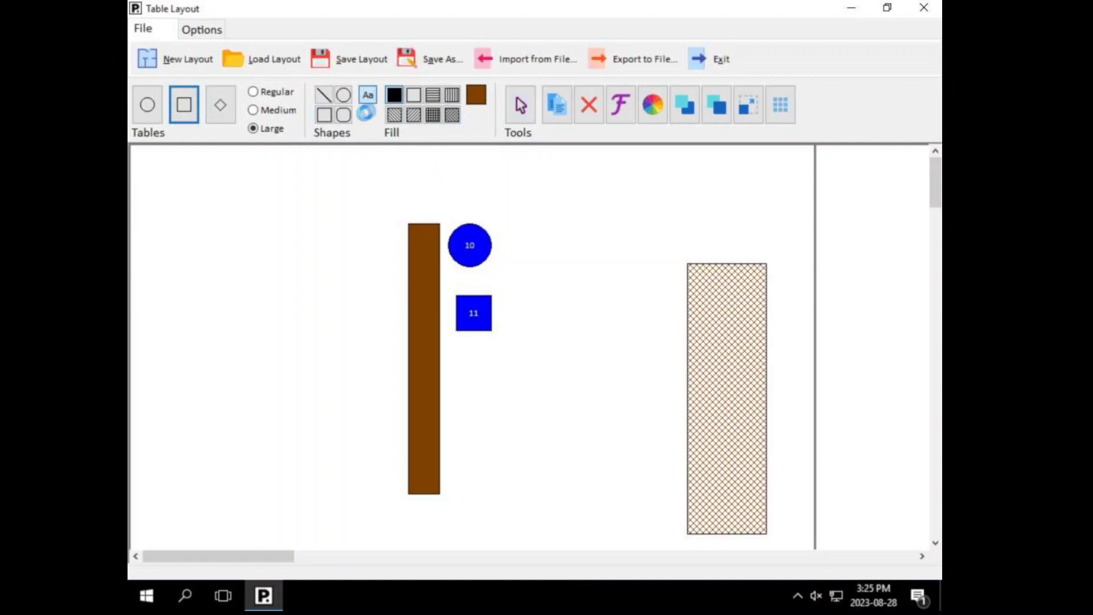
{"action": "left_click", "coordinate": [401, 158]}
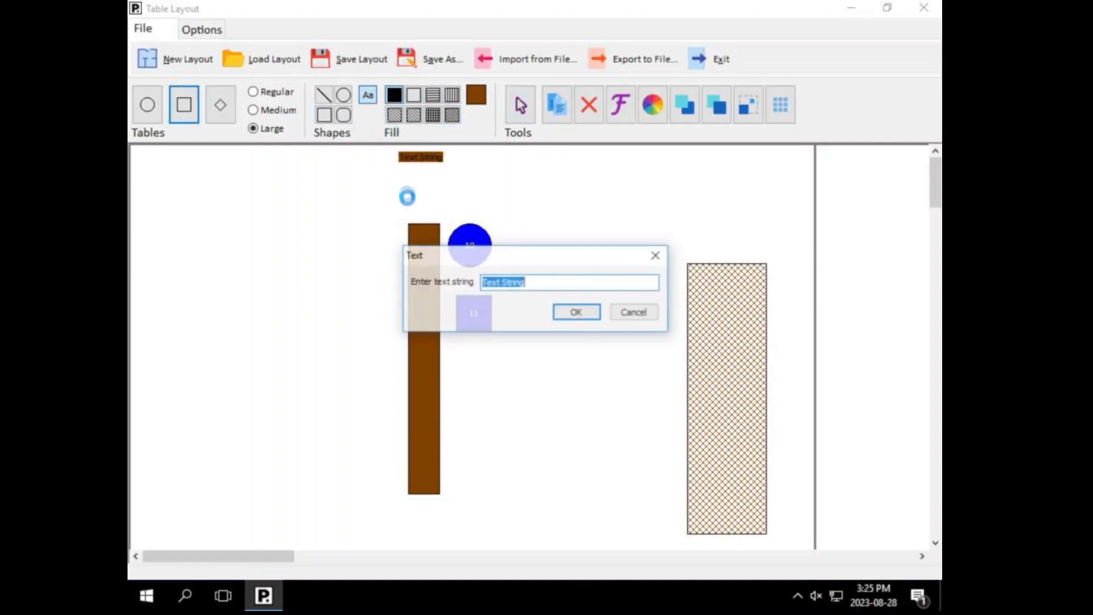
{"action": "type", "text": "FRONT DOOR"}
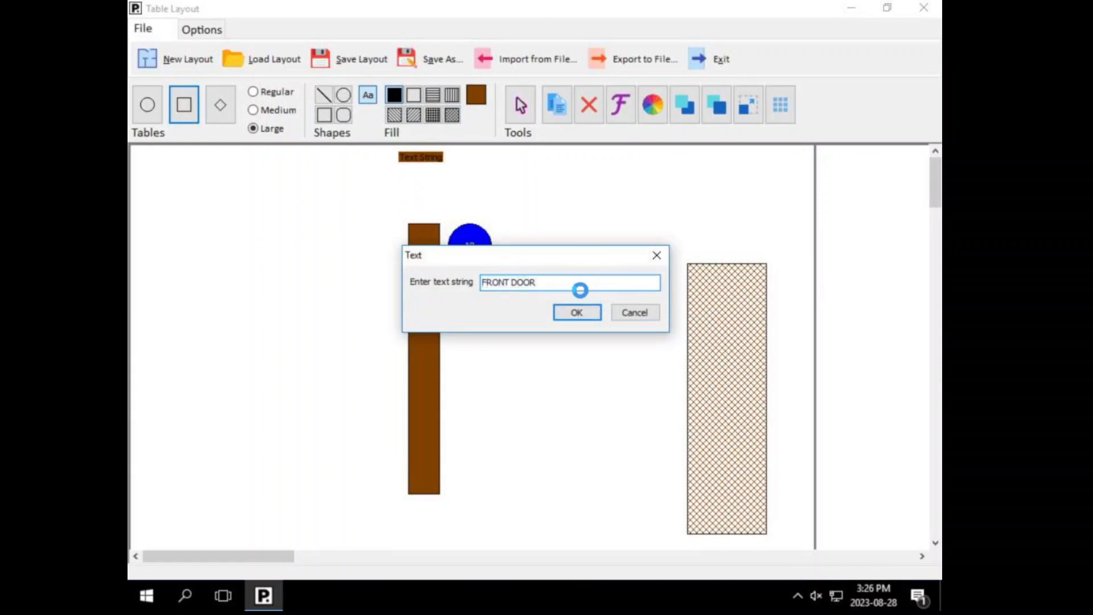
{"action": "left_click", "coordinate": [576, 312]}
Step: Set the FRONT DOOR label's fill colour to white
{"action": "left_click", "coordinate": [476, 96]}
{"action": "left_click", "coordinate": [607, 251]}
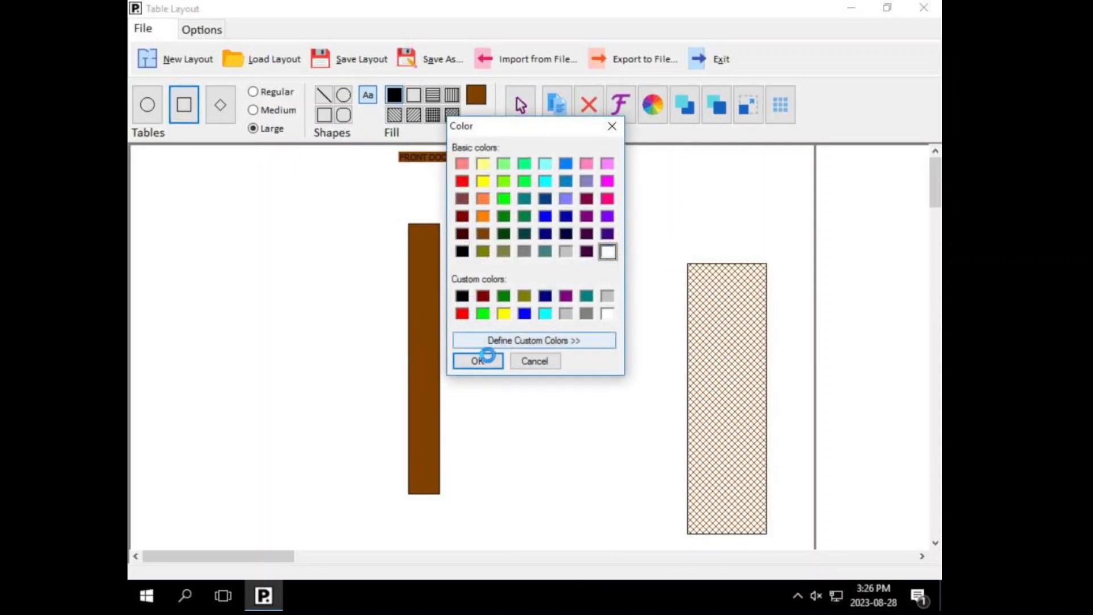
{"action": "left_click", "coordinate": [477, 361]}
{"action": "left_click", "coordinate": [520, 109]}
{"action": "left_click", "coordinate": [424, 159]}
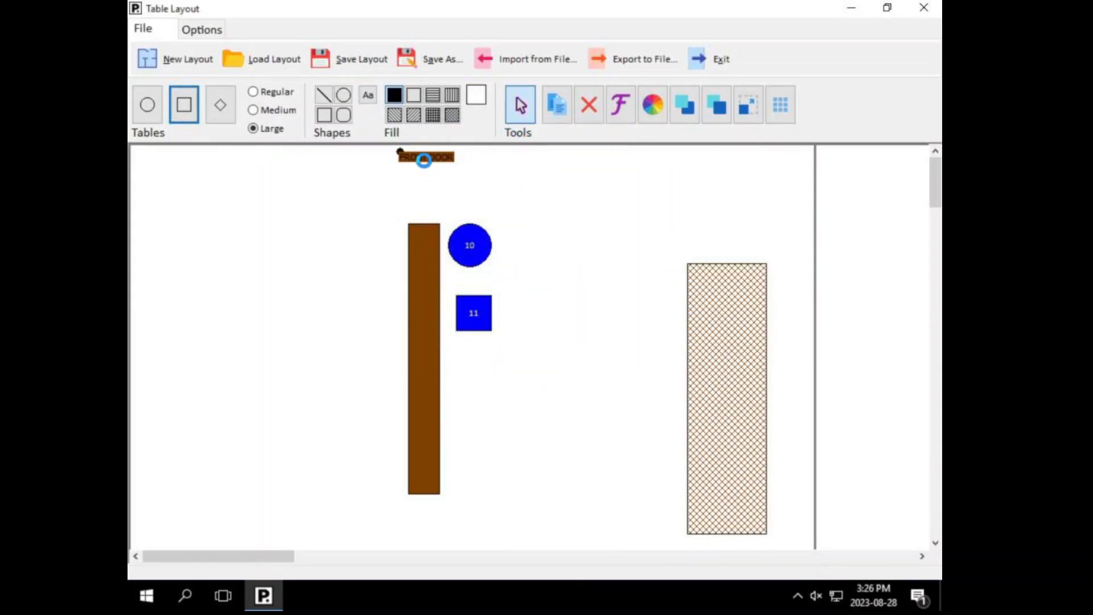
{"action": "left_click", "coordinate": [476, 95]}
{"action": "left_click", "coordinate": [483, 361]}
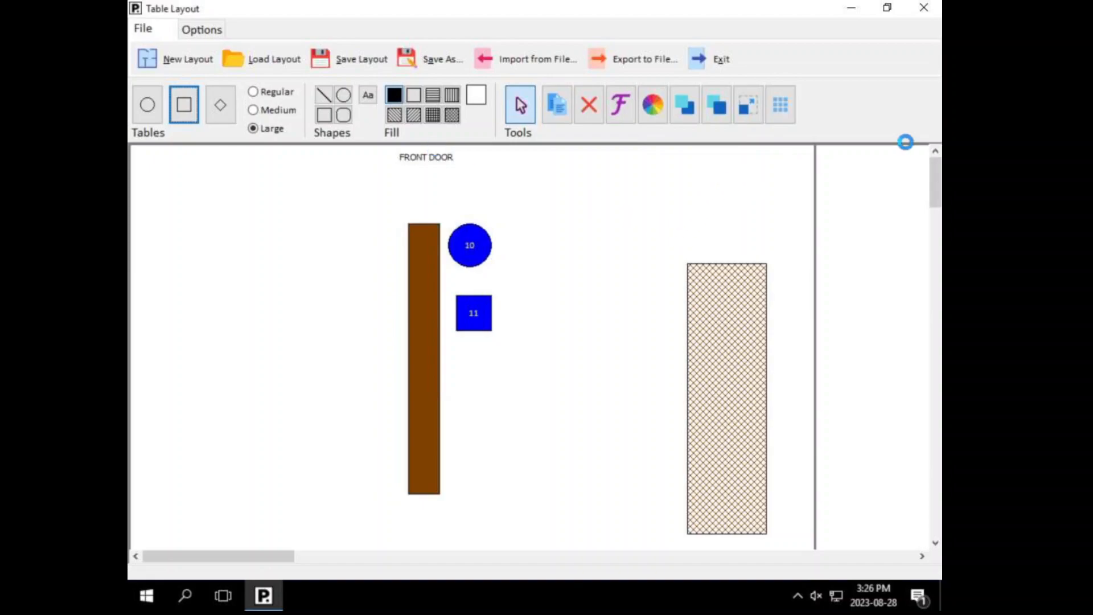
Step: Add a diamond-shaped table numbered 12 on the empty floor lower on the canvas
{"action": "left_click_drag", "start_coordinate": [934, 174], "coordinate": [934, 239]}
{"action": "left_click", "coordinate": [219, 104]}
{"action": "left_click", "coordinate": [337, 288]}
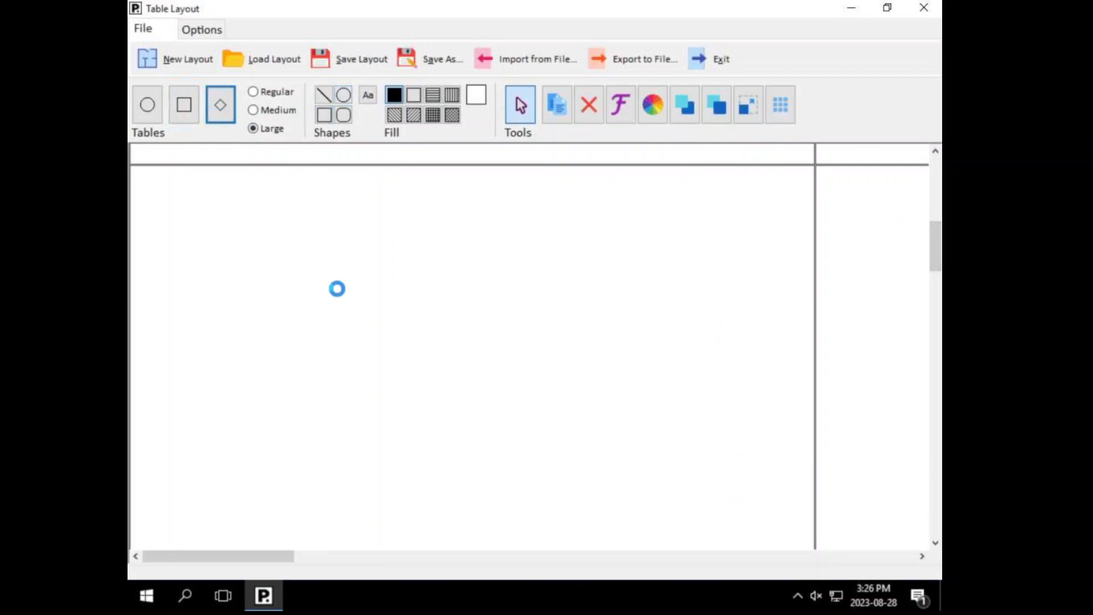
{"action": "left_click", "coordinate": [641, 377]}
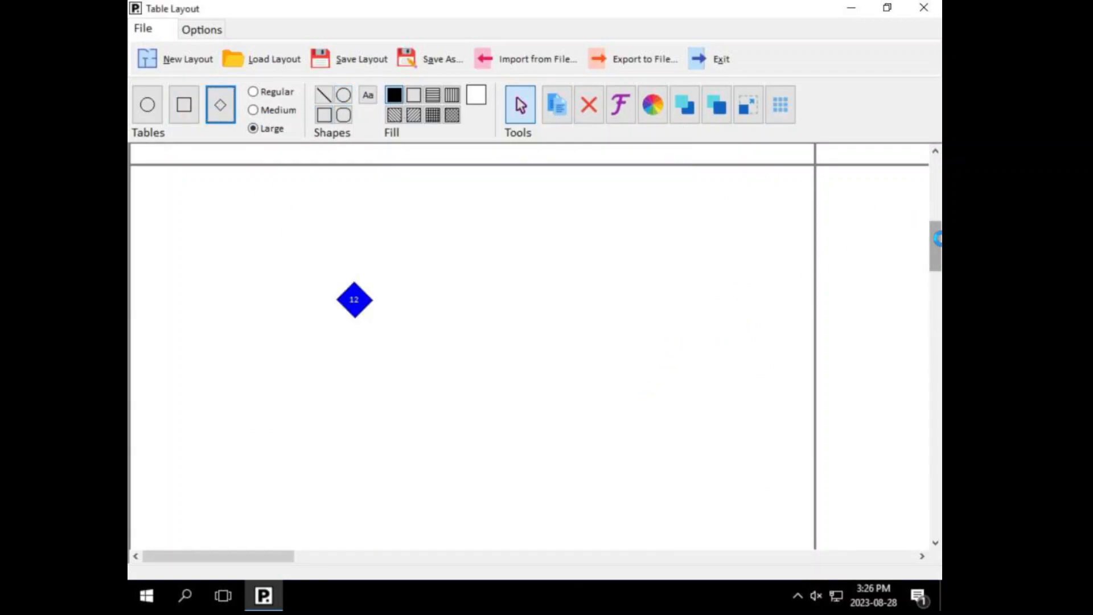
{"action": "left_click_drag", "start_coordinate": [934, 242], "coordinate": [934, 171]}
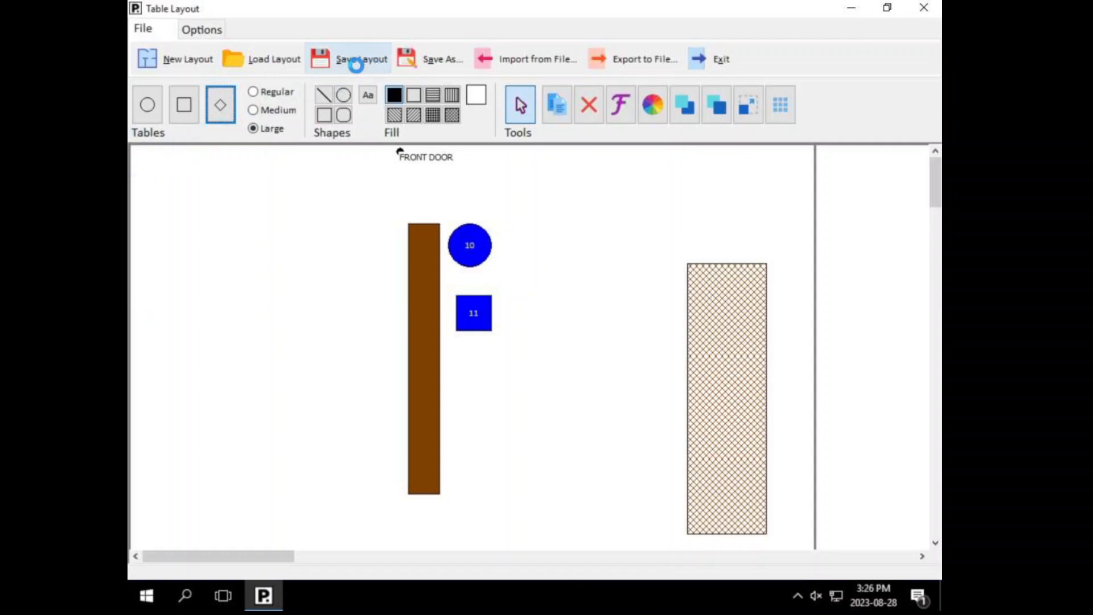
Step: Save the layout, then save it as 'Test Floorplan'
{"action": "left_click", "coordinate": [360, 66]}
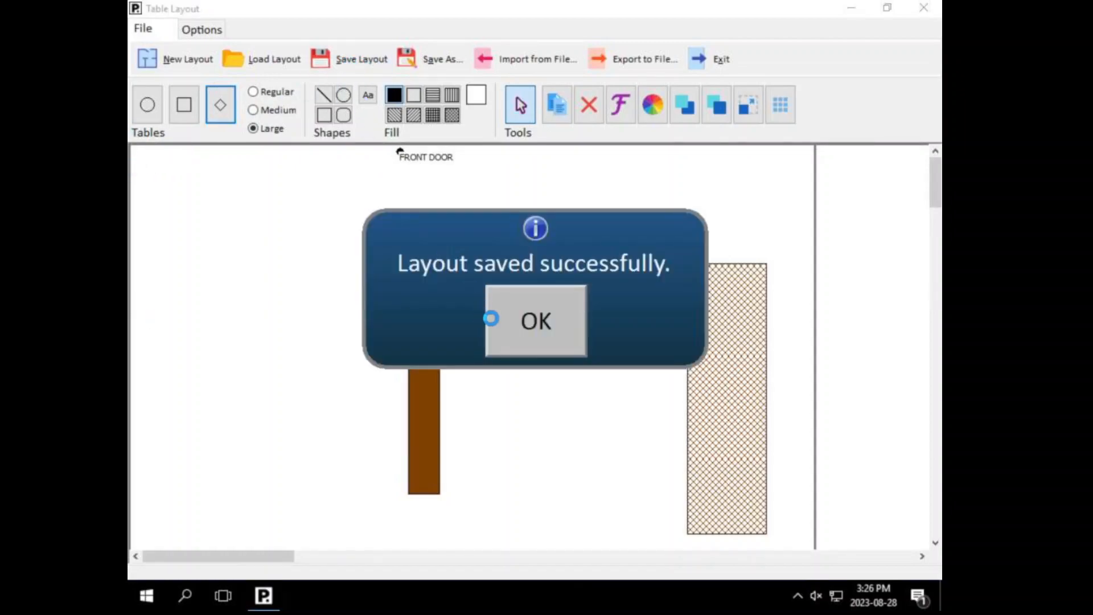
{"action": "left_click", "coordinate": [491, 317]}
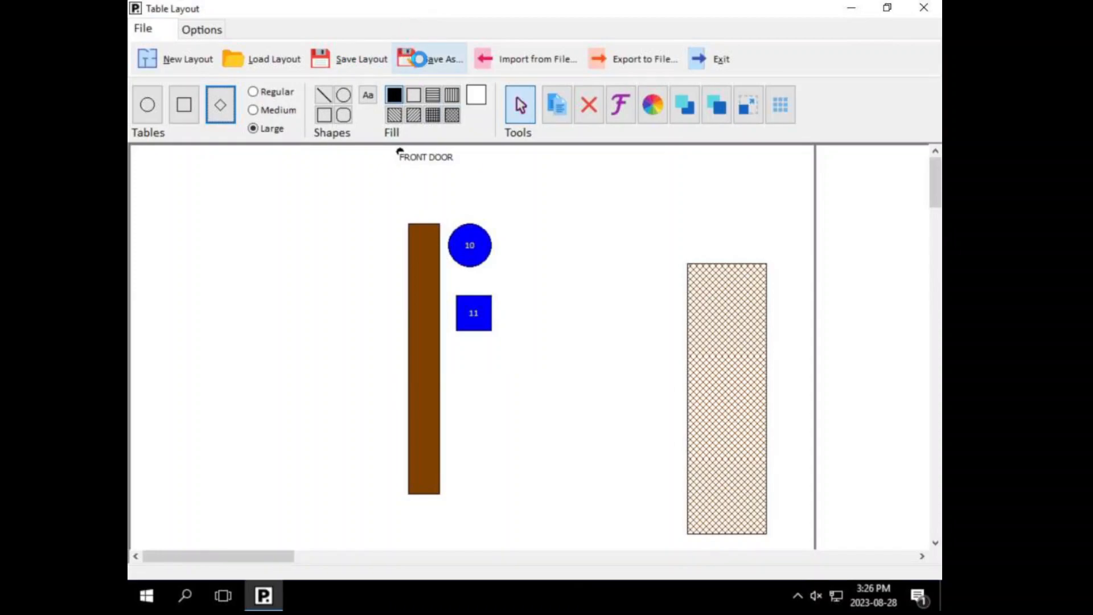
{"action": "left_click", "coordinate": [419, 59]}
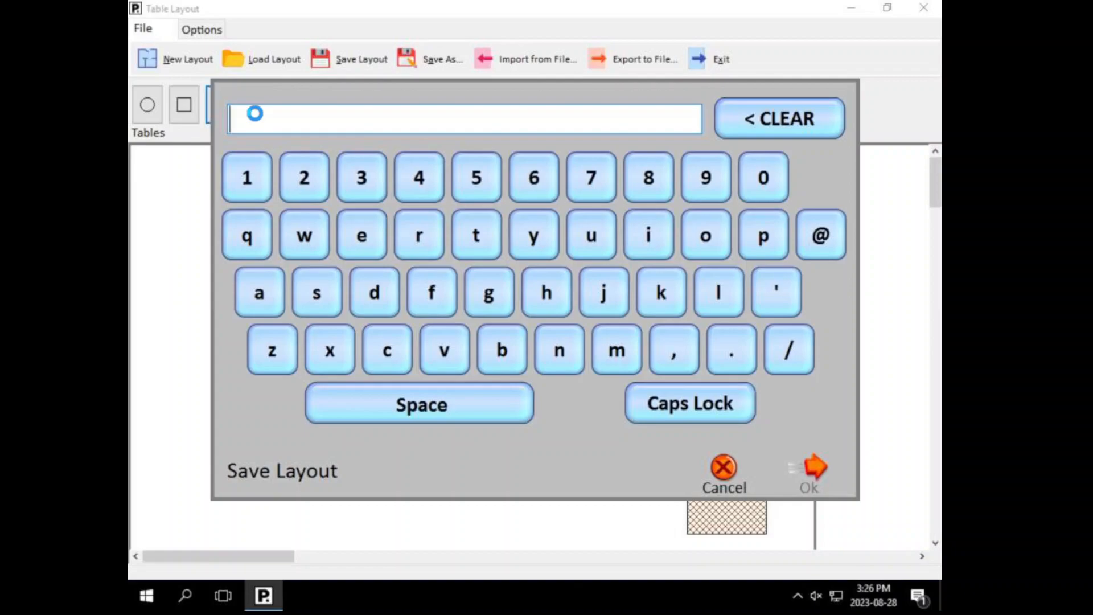
{"action": "type", "text": "Test Floorplan"}
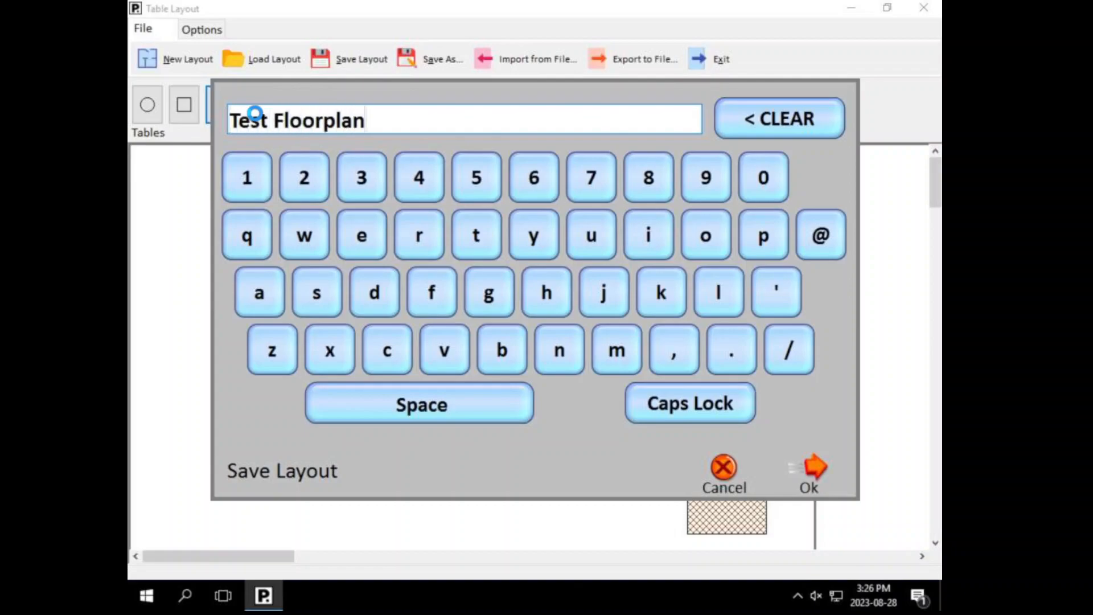
{"action": "left_click", "coordinate": [803, 476]}
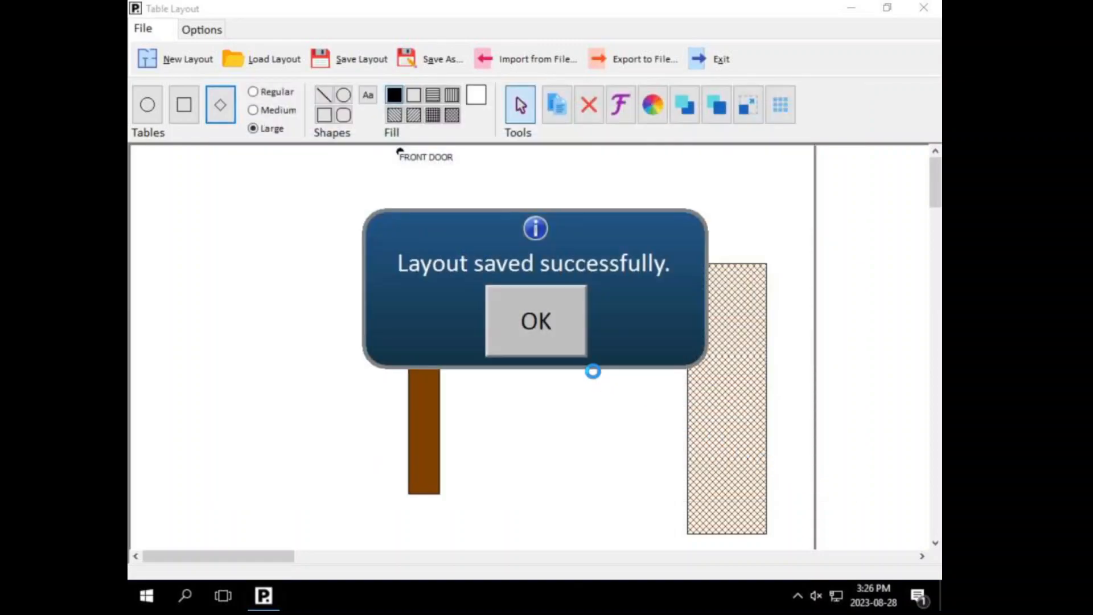
{"action": "left_click", "coordinate": [569, 335]}
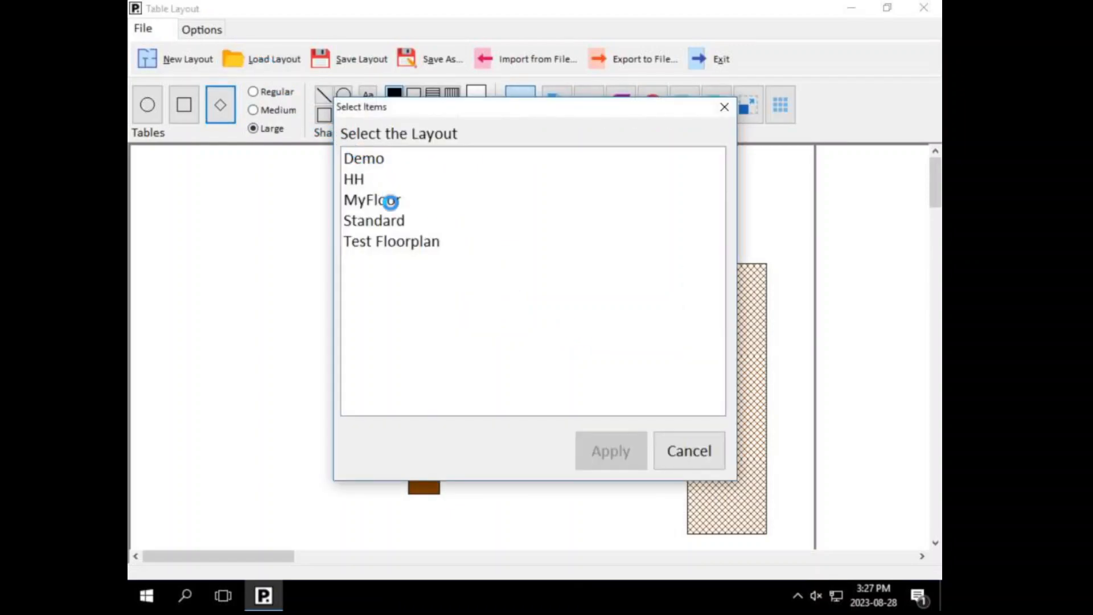
Step: Load the MyFloor layout and move its square table 2 up and left
{"action": "left_click", "coordinate": [376, 220]}
{"action": "left_click", "coordinate": [602, 449]}
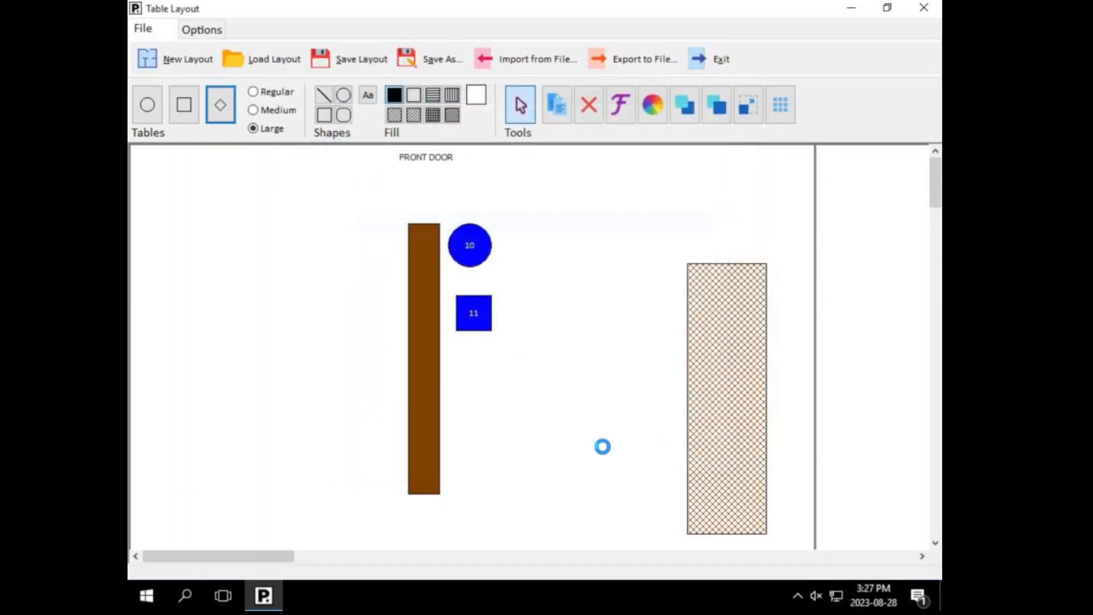
{"action": "left_click", "coordinate": [282, 63]}
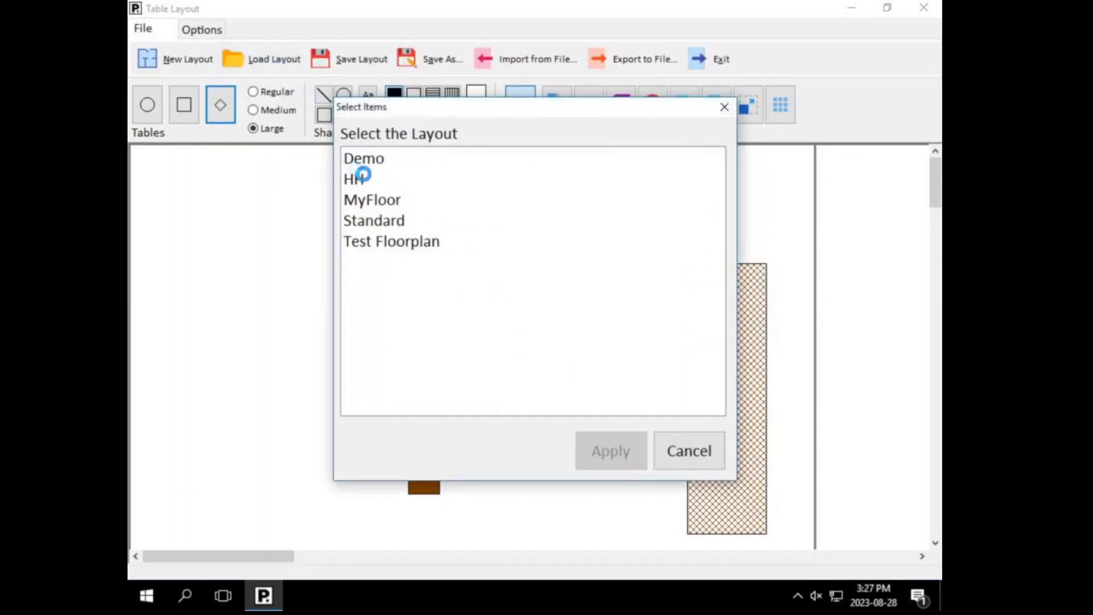
{"action": "left_click", "coordinate": [371, 196]}
{"action": "left_click", "coordinate": [614, 451]}
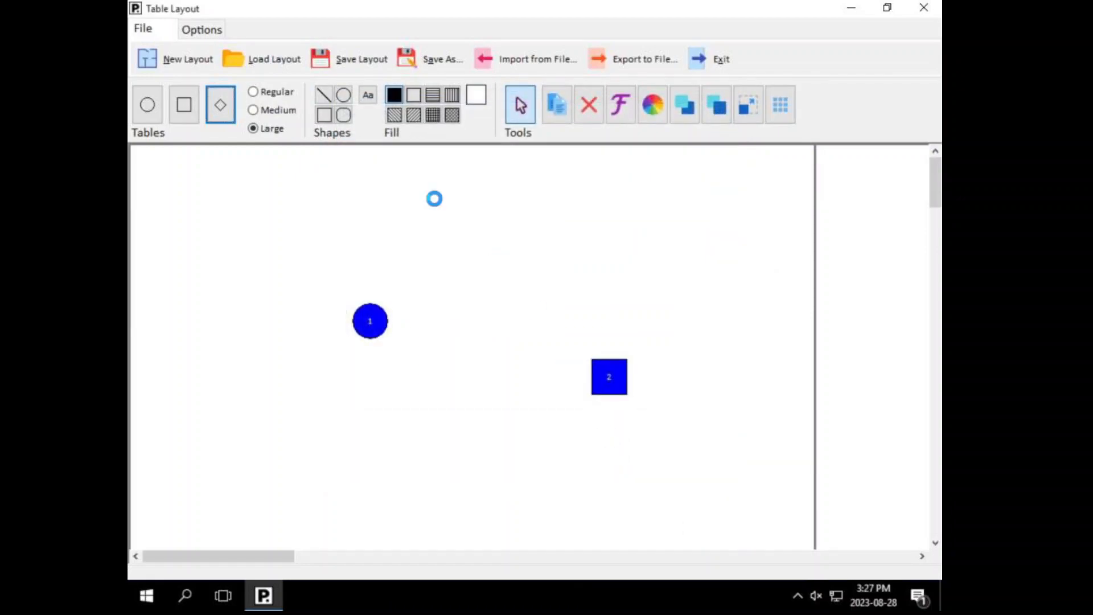
{"action": "left_click_drag", "start_coordinate": [610, 379], "coordinate": [553, 305]}
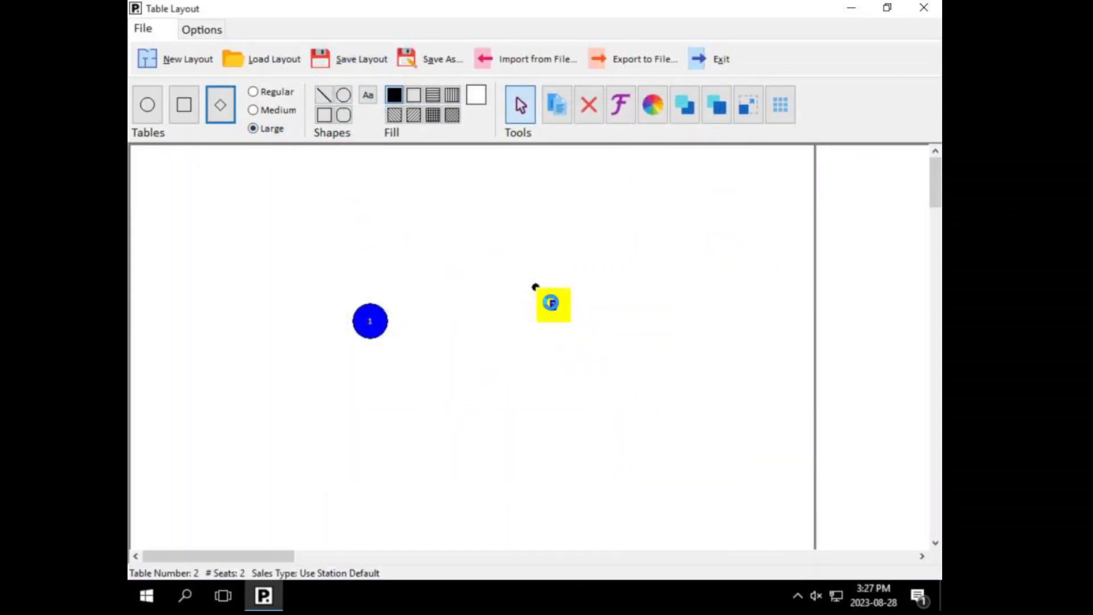
{"action": "right_click", "coordinate": [551, 303]}
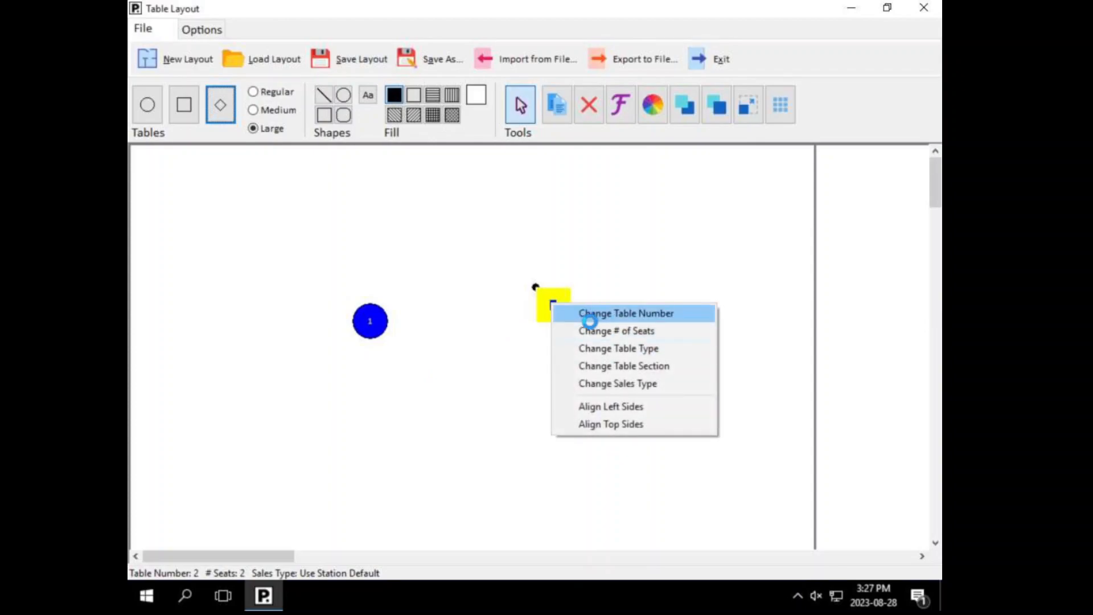
Step: Change the square table's number from 2 to 5
{"action": "left_click", "coordinate": [202, 29]}
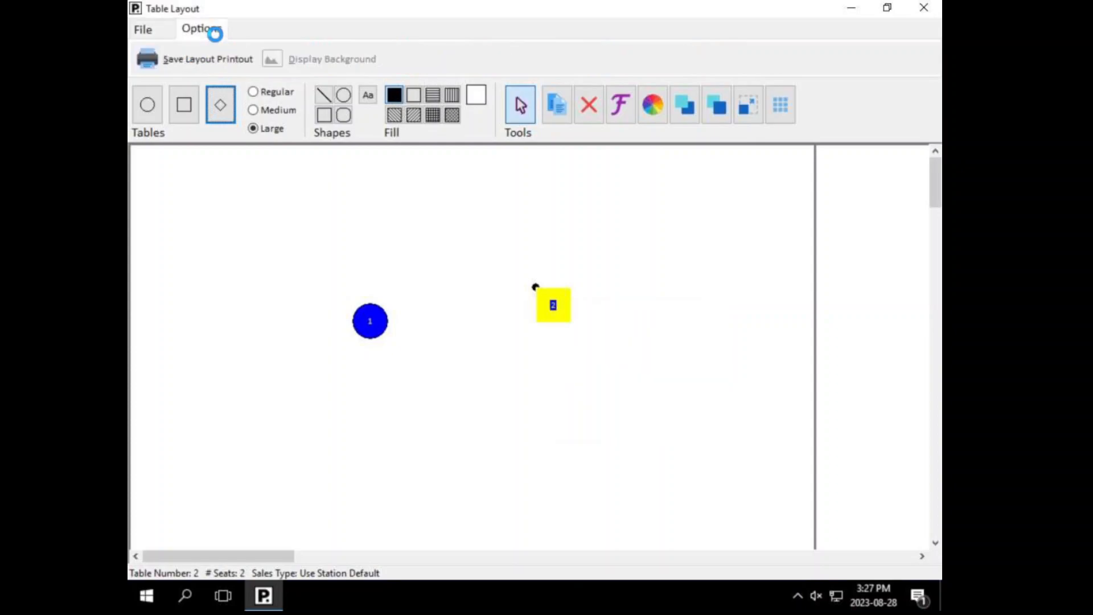
{"action": "left_click", "coordinate": [143, 29]}
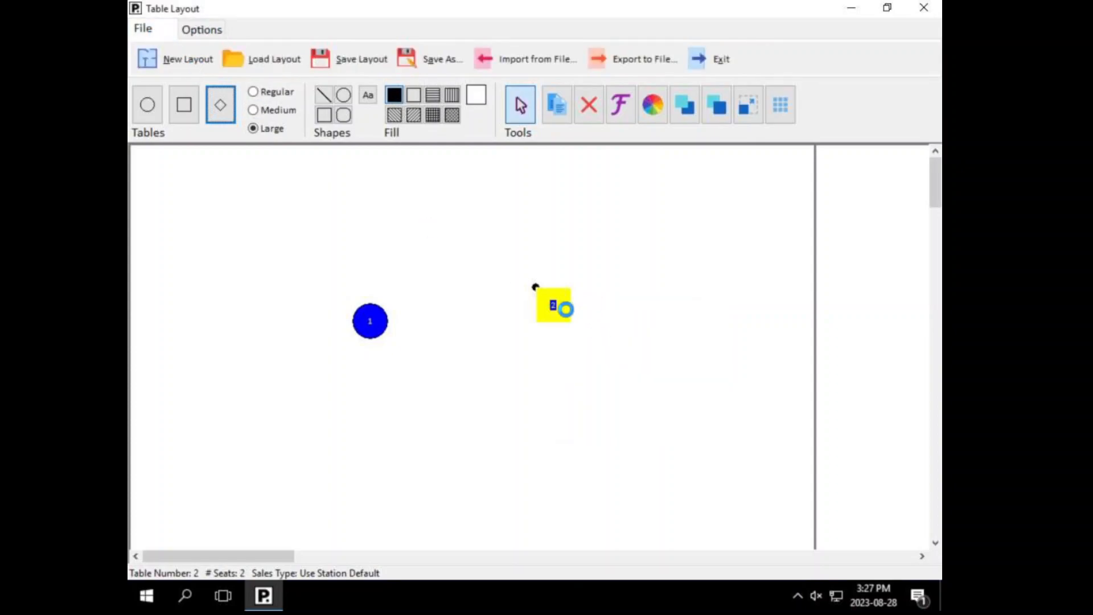
{"action": "right_click", "coordinate": [564, 309]}
{"action": "left_click", "coordinate": [602, 317]}
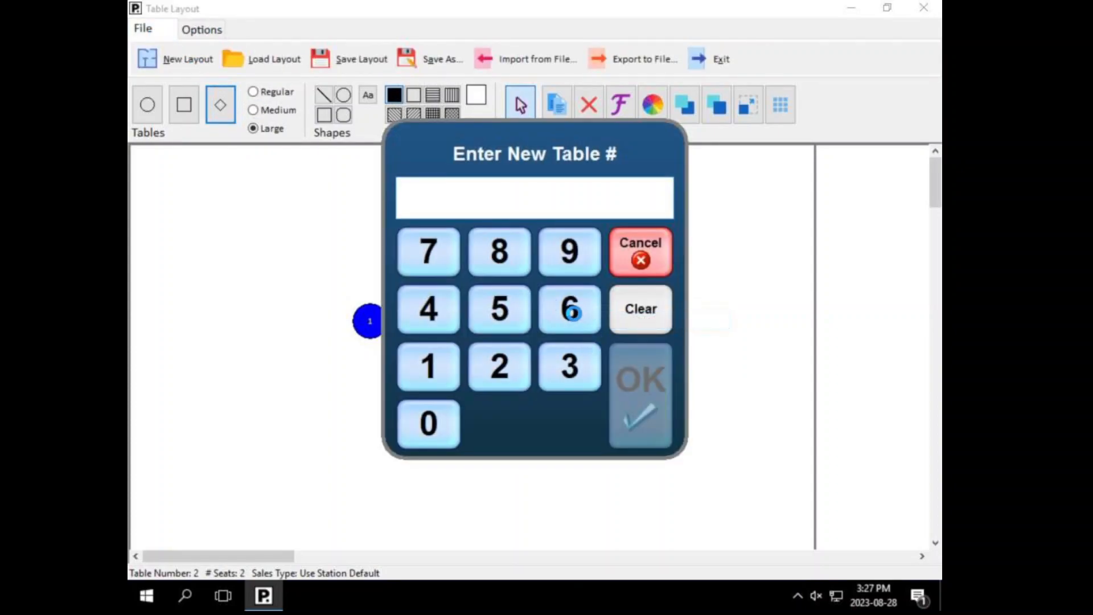
{"action": "type", "text": "5"}
{"action": "left_click", "coordinate": [615, 375]}
Step: Reposition table 5 so it sits level with round table 1
{"action": "left_click", "coordinate": [554, 361]}
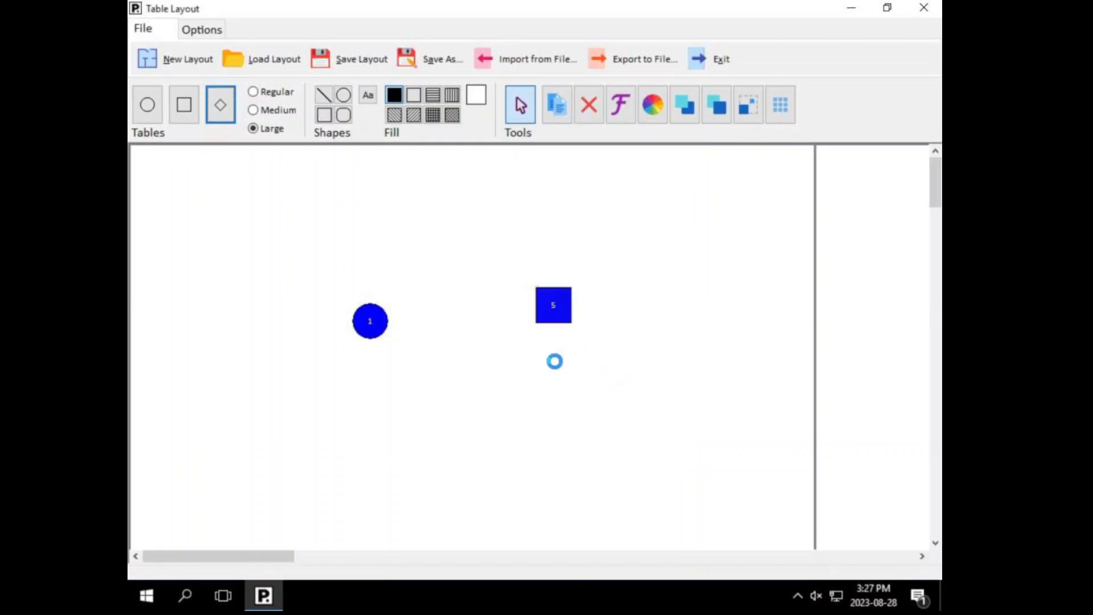
{"action": "left_click_drag", "start_coordinate": [561, 317], "coordinate": [551, 374]}
{"action": "left_click", "coordinate": [357, 59]}
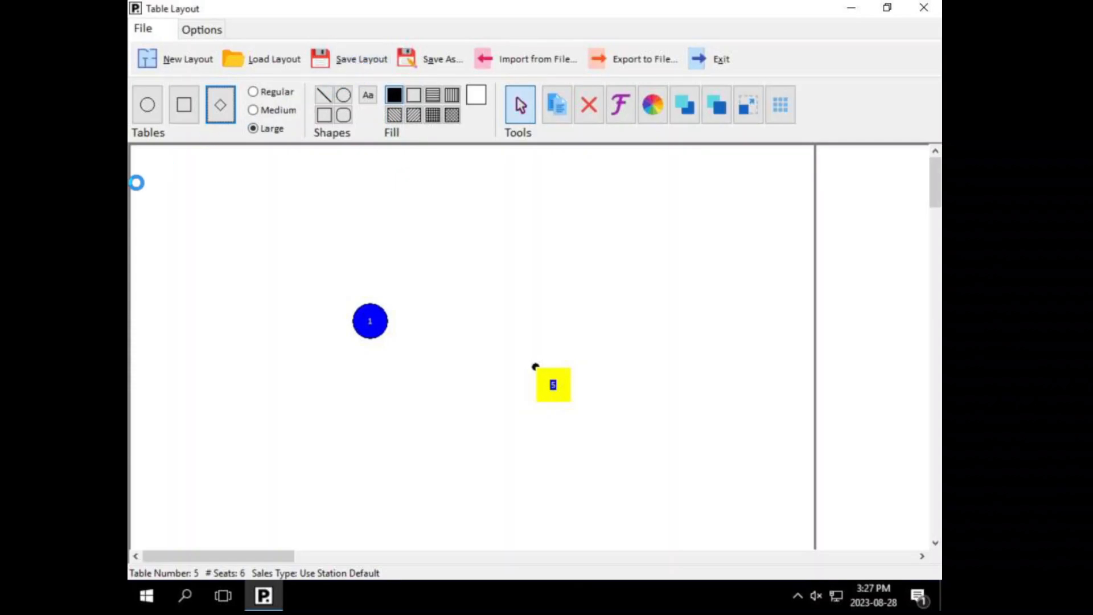
{"action": "left_click", "coordinate": [205, 31]}
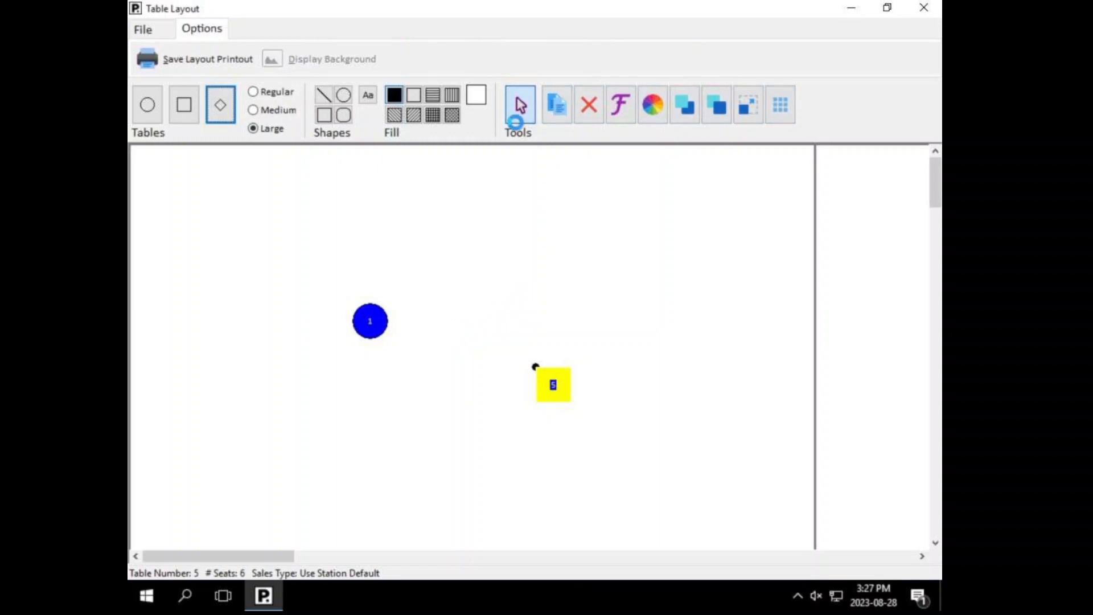
{"action": "left_click_drag", "start_coordinate": [562, 390], "coordinate": [561, 326]}
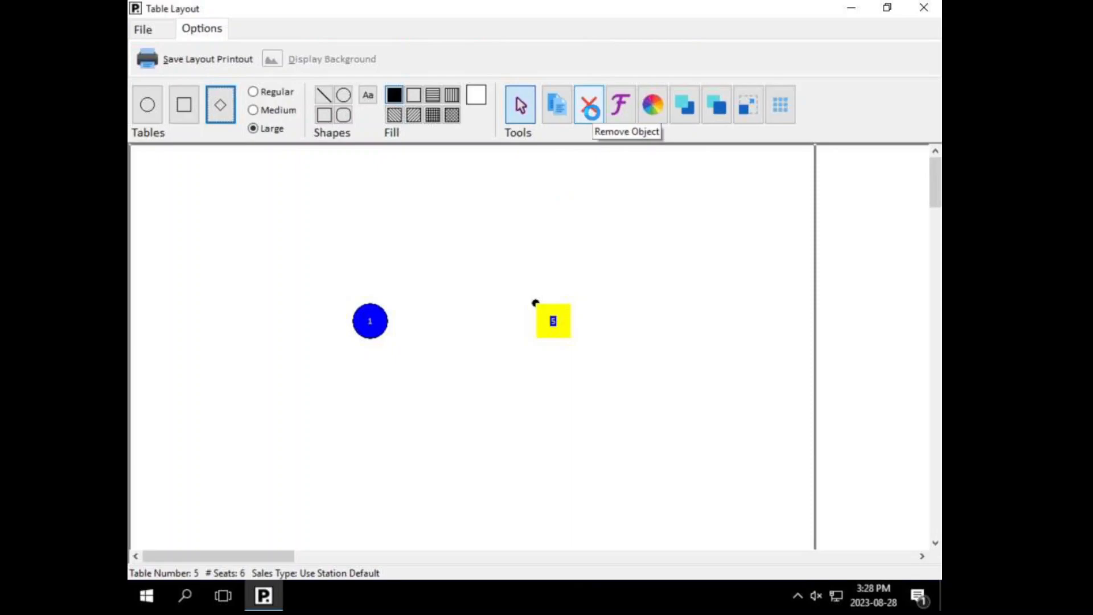
Step: Delete table 5 and draw a rectangle shape on the floor plan
{"action": "left_click", "coordinate": [590, 112]}
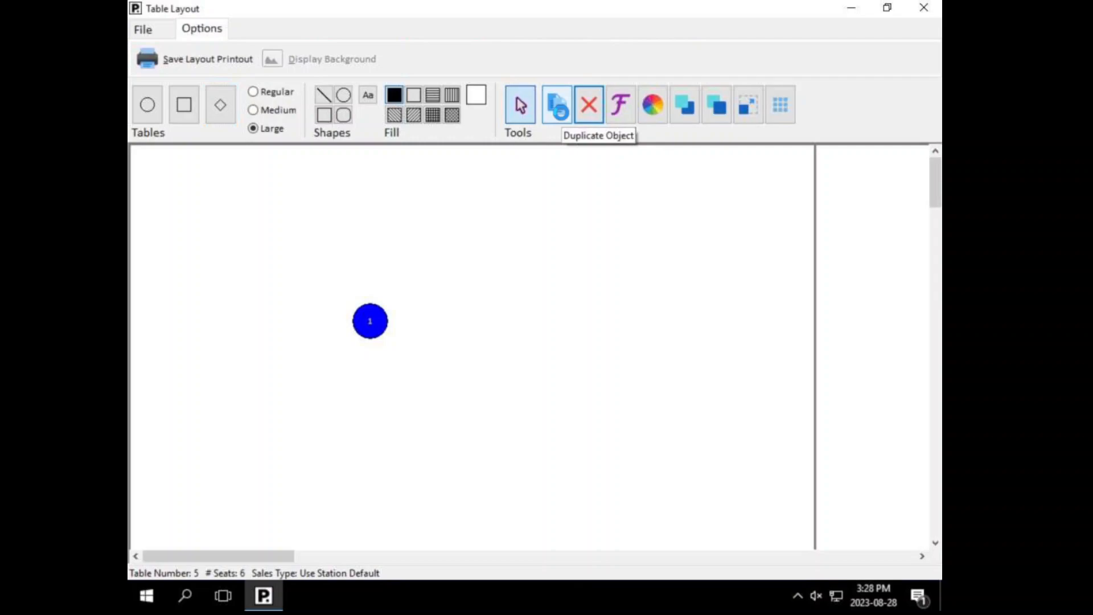
{"action": "left_click", "coordinate": [325, 115]}
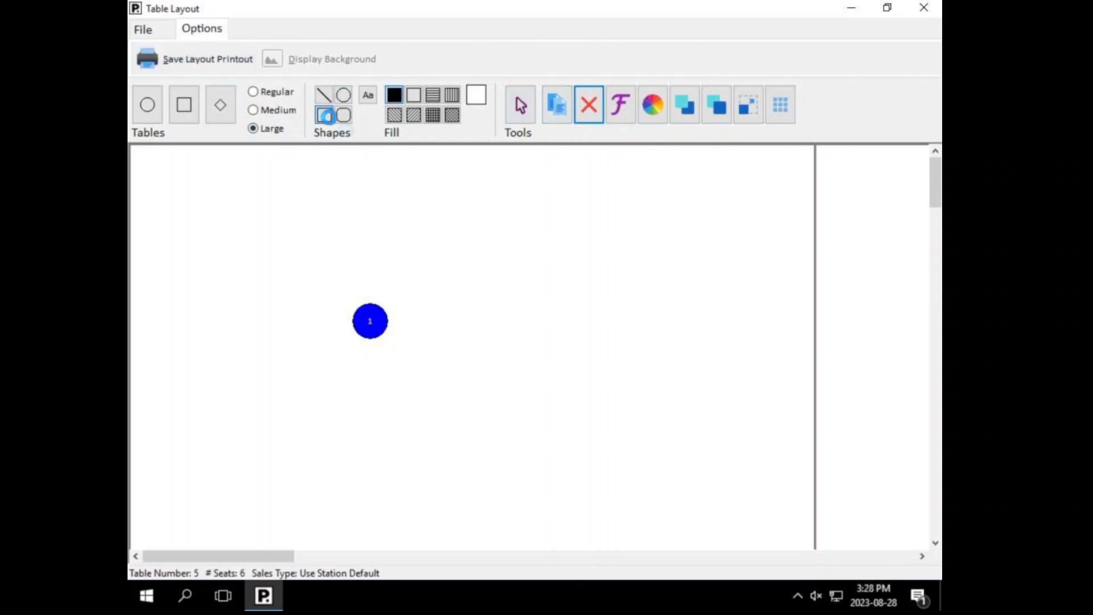
{"action": "left_click_drag", "start_coordinate": [425, 208], "coordinate": [599, 366]}
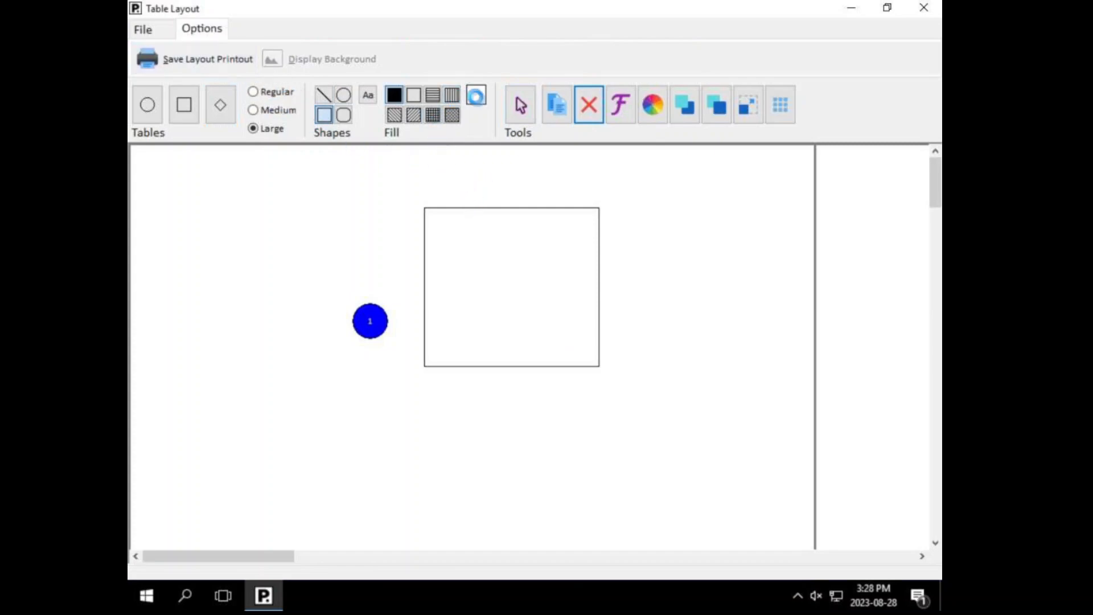
Step: Give the drawn square a blue fill colour
{"action": "left_click", "coordinate": [521, 105]}
{"action": "left_click", "coordinate": [490, 267]}
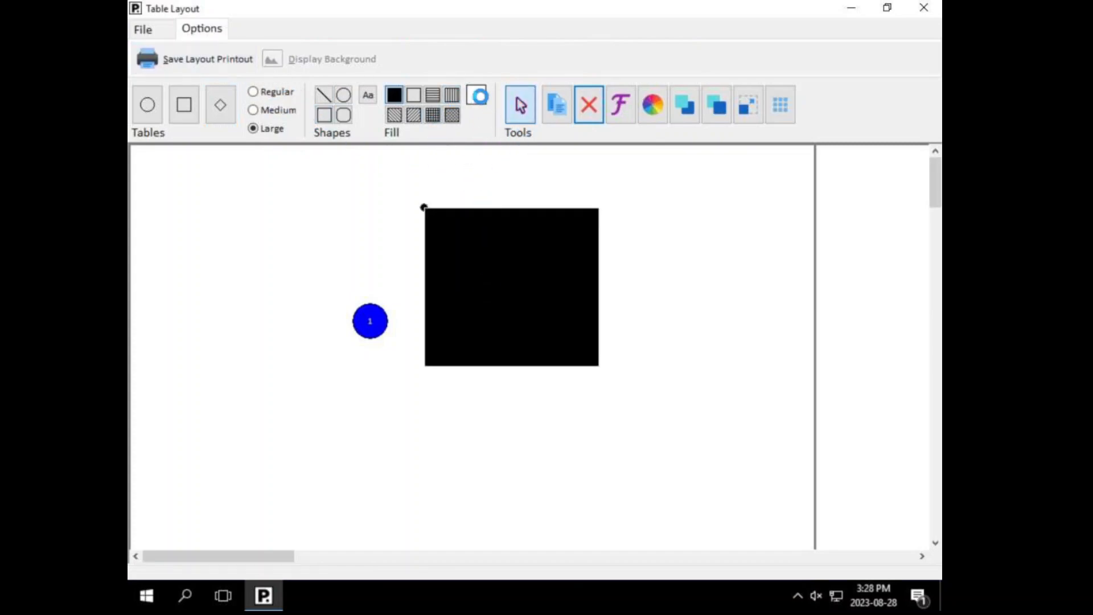
{"action": "left_click", "coordinate": [480, 96]}
{"action": "left_click", "coordinate": [544, 216]}
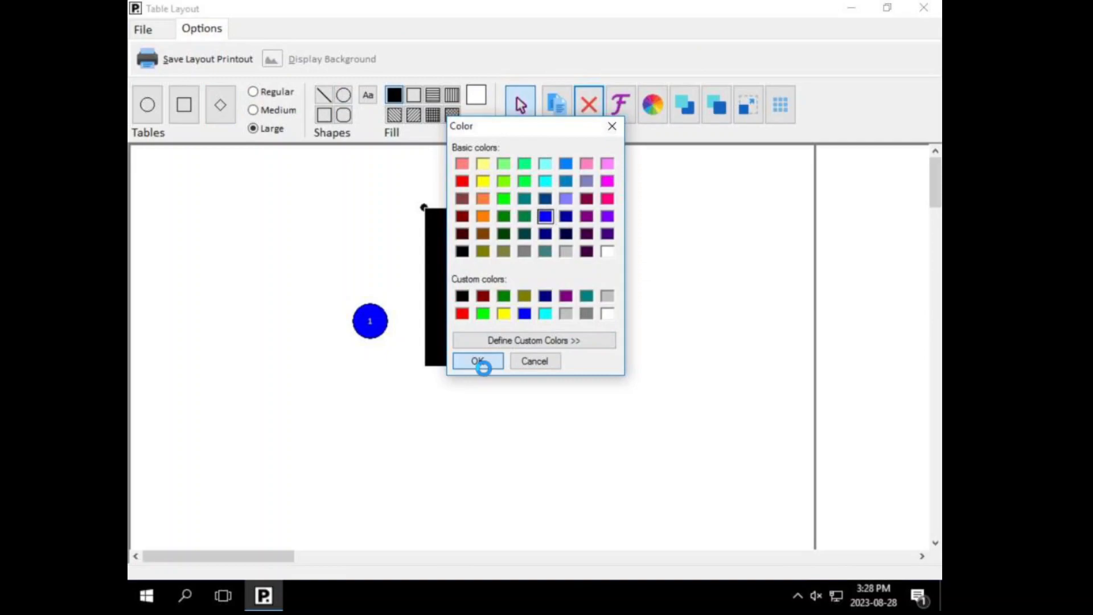
{"action": "left_click", "coordinate": [483, 367]}
Step: Duplicate the blue square and place the copy below and to its right
{"action": "left_click", "coordinate": [476, 261]}
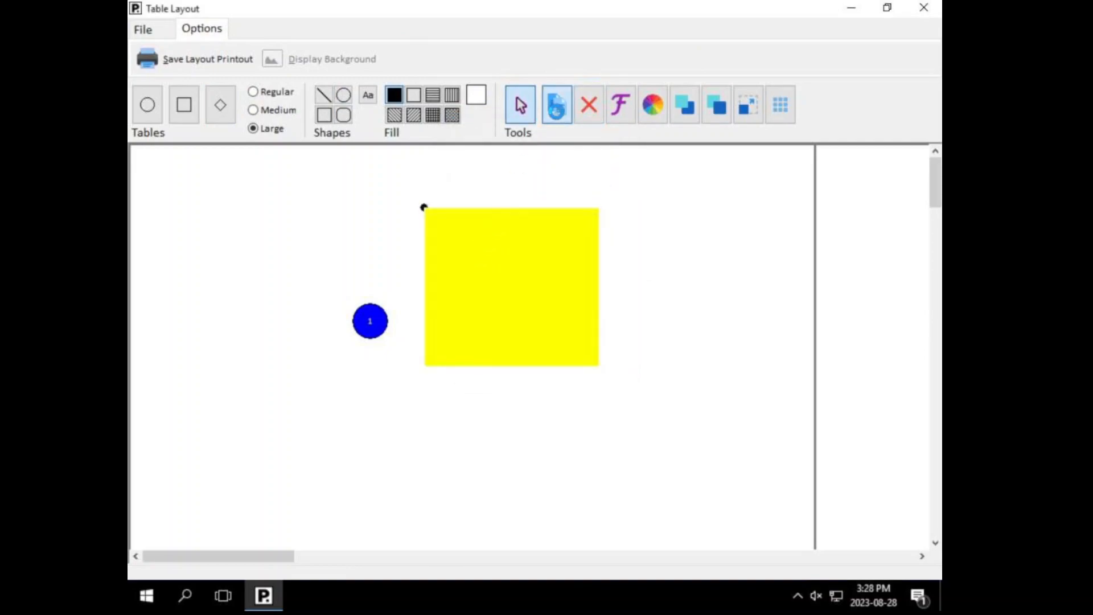
{"action": "left_click", "coordinate": [557, 109]}
{"action": "left_click_drag", "start_coordinate": [474, 264], "coordinate": [569, 439]}
{"action": "left_click", "coordinate": [649, 111]}
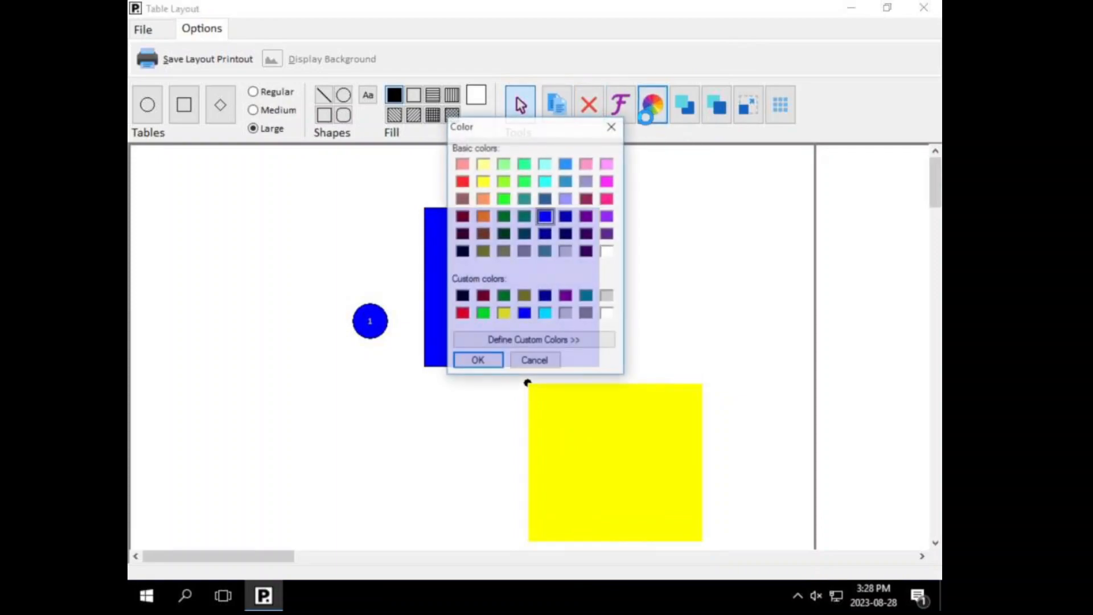
{"action": "left_click", "coordinate": [534, 360]}
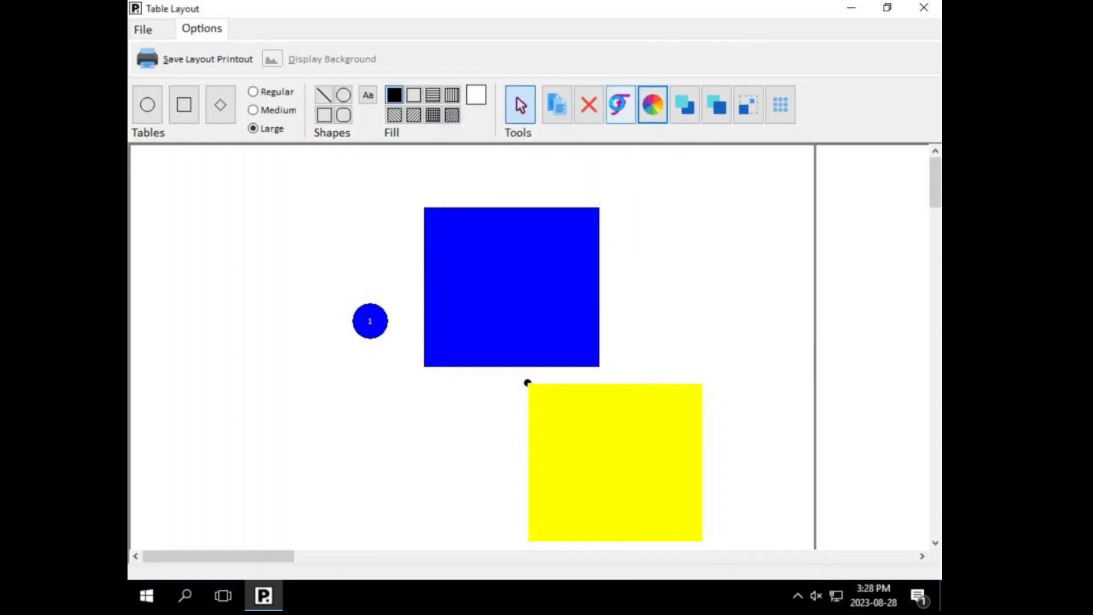
{"action": "left_click", "coordinate": [621, 105]}
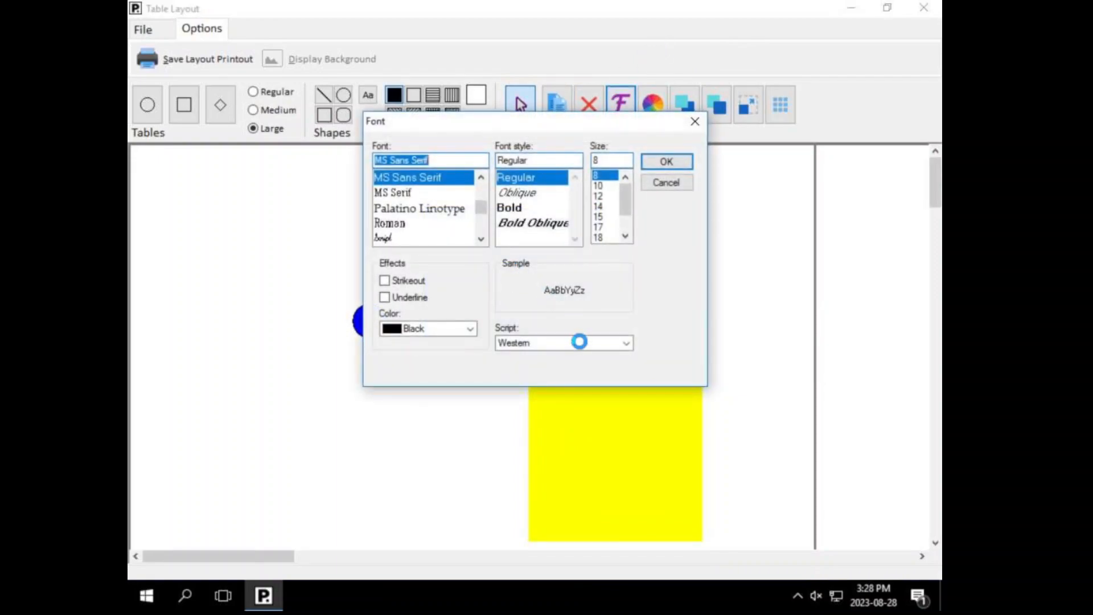
{"action": "left_click", "coordinate": [666, 183]}
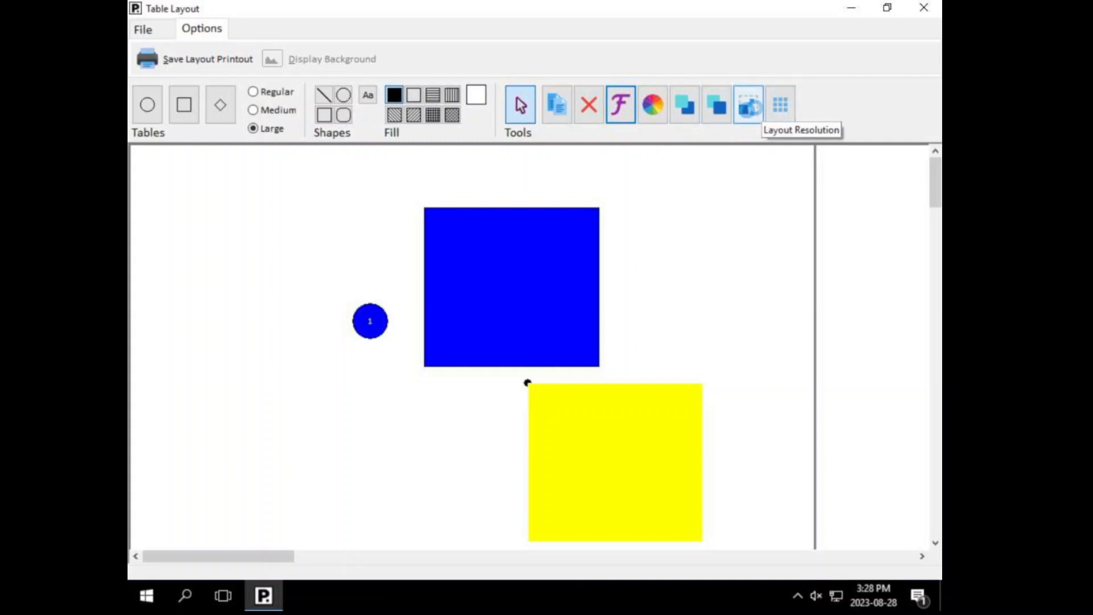
{"action": "left_click", "coordinate": [746, 108]}
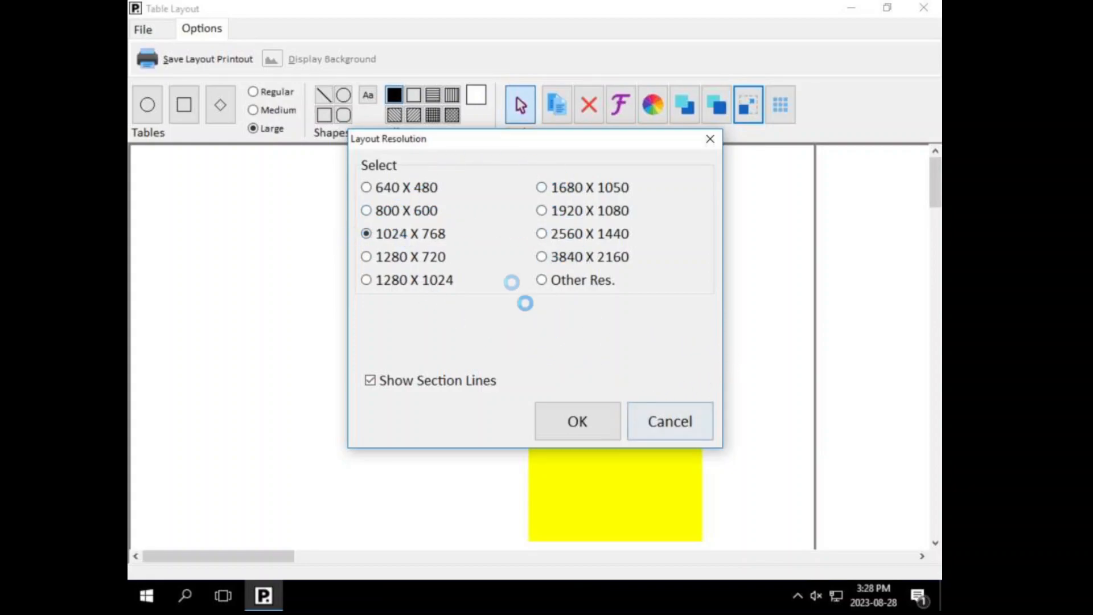
{"action": "left_click", "coordinate": [684, 422]}
Step: Exit the Table Layout designer discarding changes, then collapse Tables and expand Point of Sale
{"action": "left_click", "coordinate": [156, 33]}
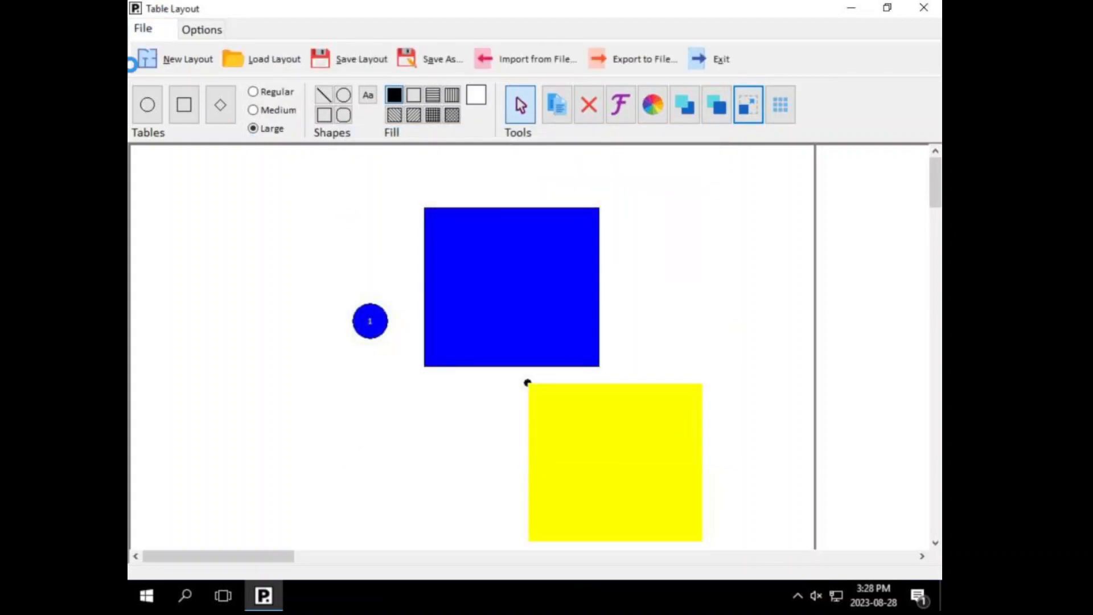
{"action": "left_click", "coordinate": [147, 59]}
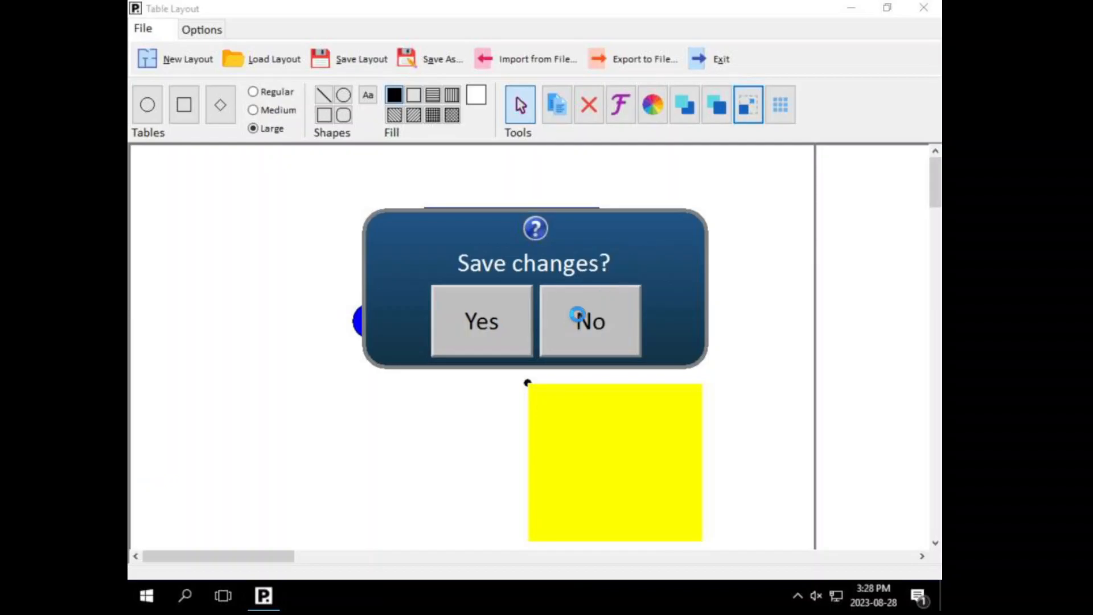
{"action": "left_click", "coordinate": [575, 314]}
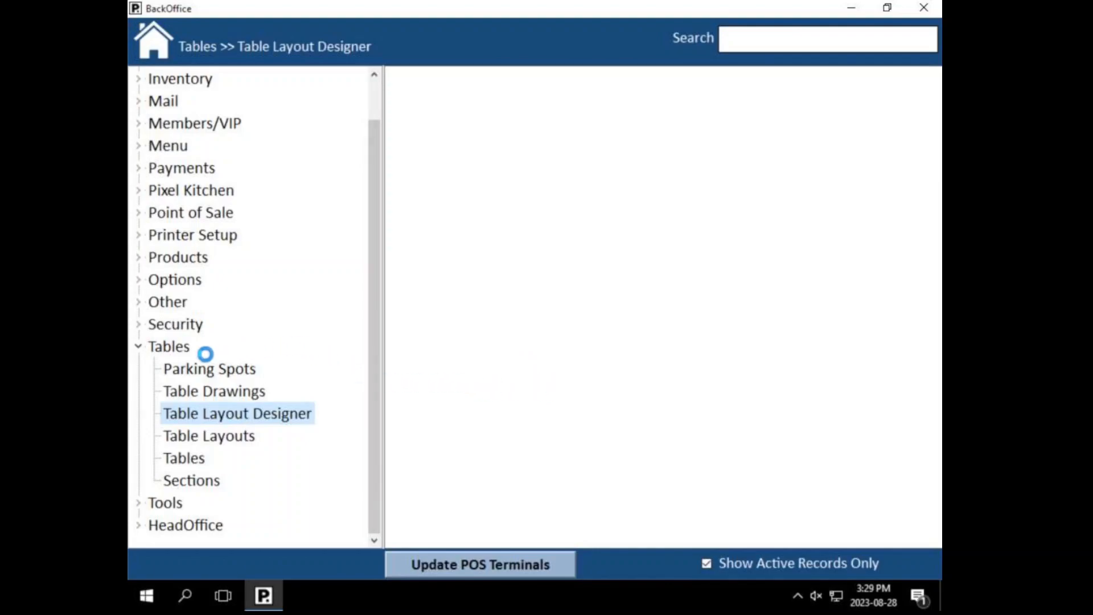
{"action": "left_click", "coordinate": [140, 346]}
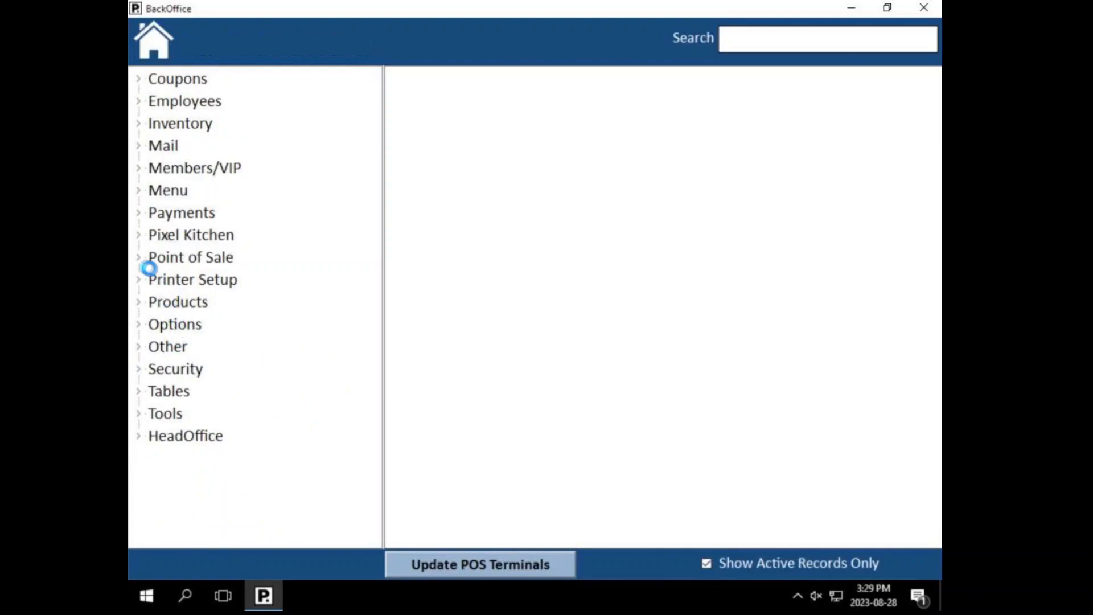
{"action": "left_click", "coordinate": [141, 259]}
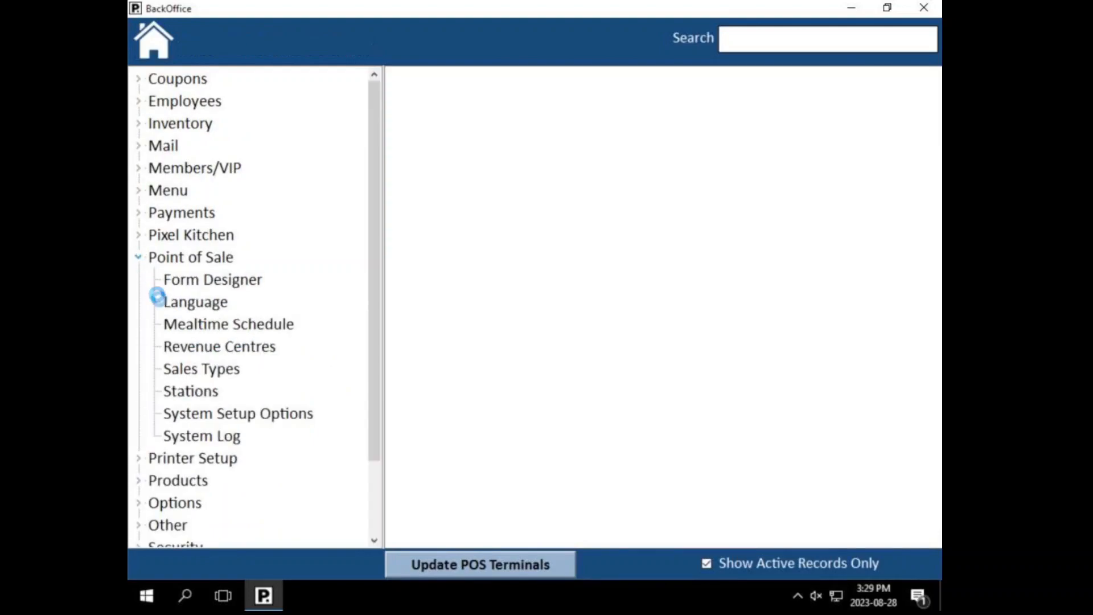
{"action": "left_click", "coordinate": [180, 393]}
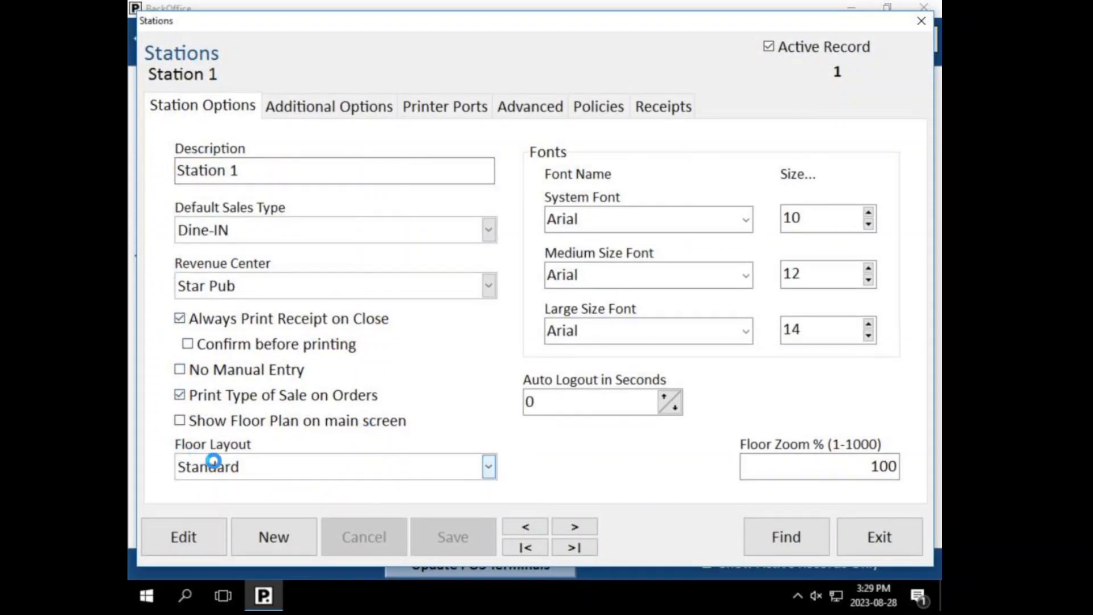
{"action": "left_click", "coordinate": [214, 460]}
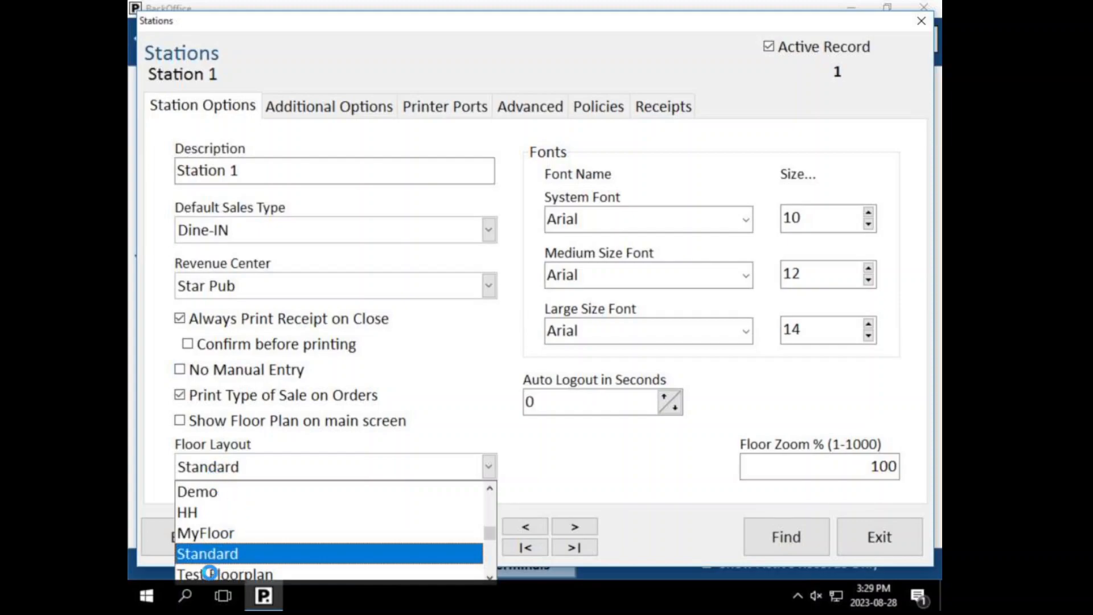
{"action": "left_click", "coordinate": [192, 124]}
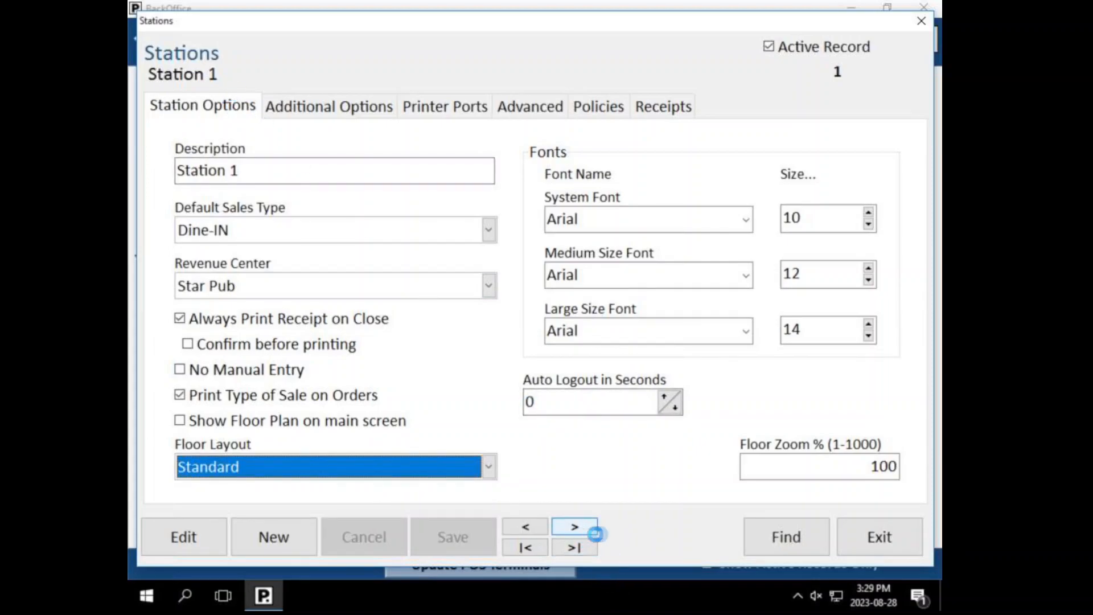
{"action": "left_click", "coordinate": [777, 549]}
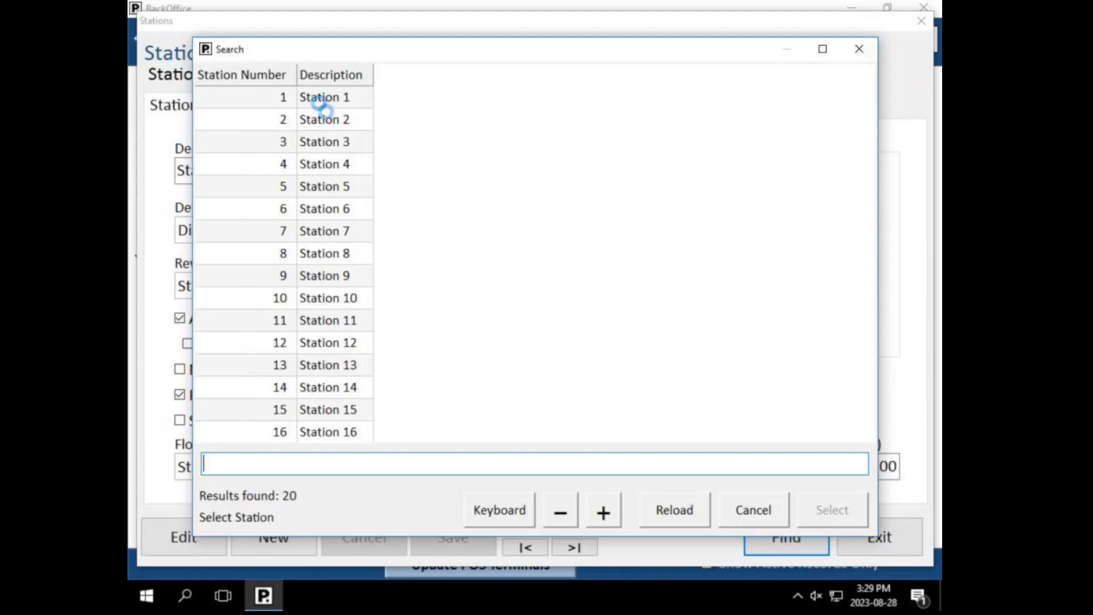
{"action": "left_click", "coordinate": [312, 95]}
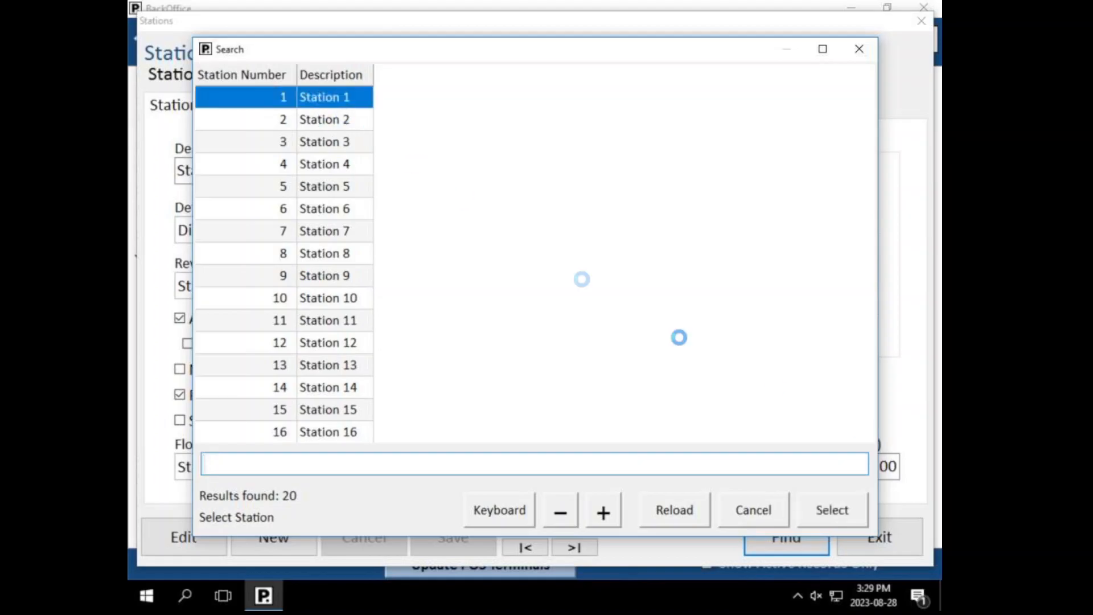
{"action": "left_click", "coordinate": [807, 509]}
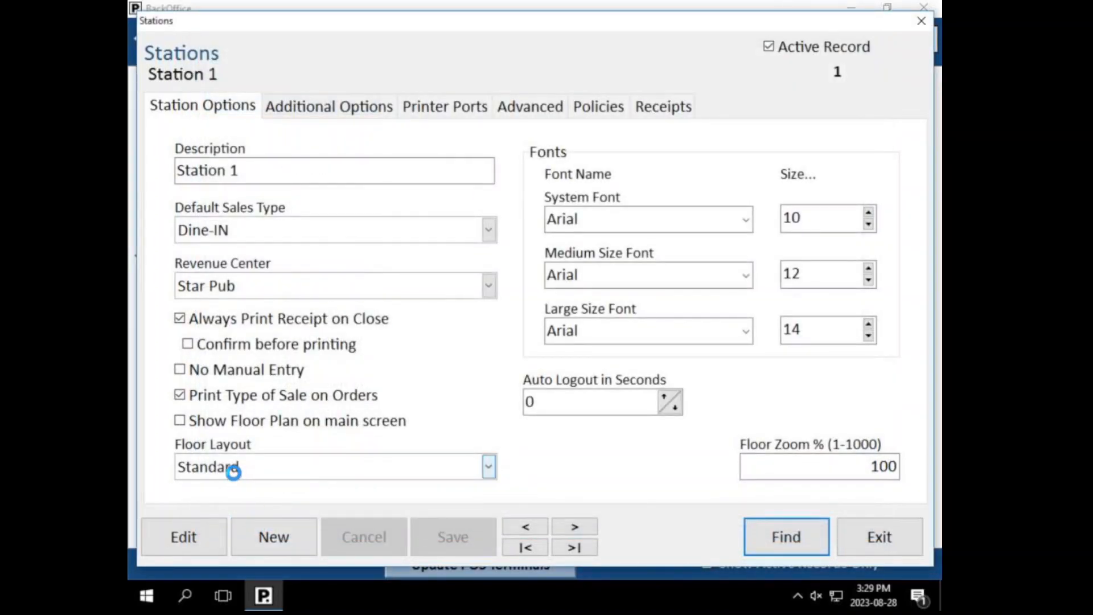
{"action": "left_click", "coordinate": [234, 471]}
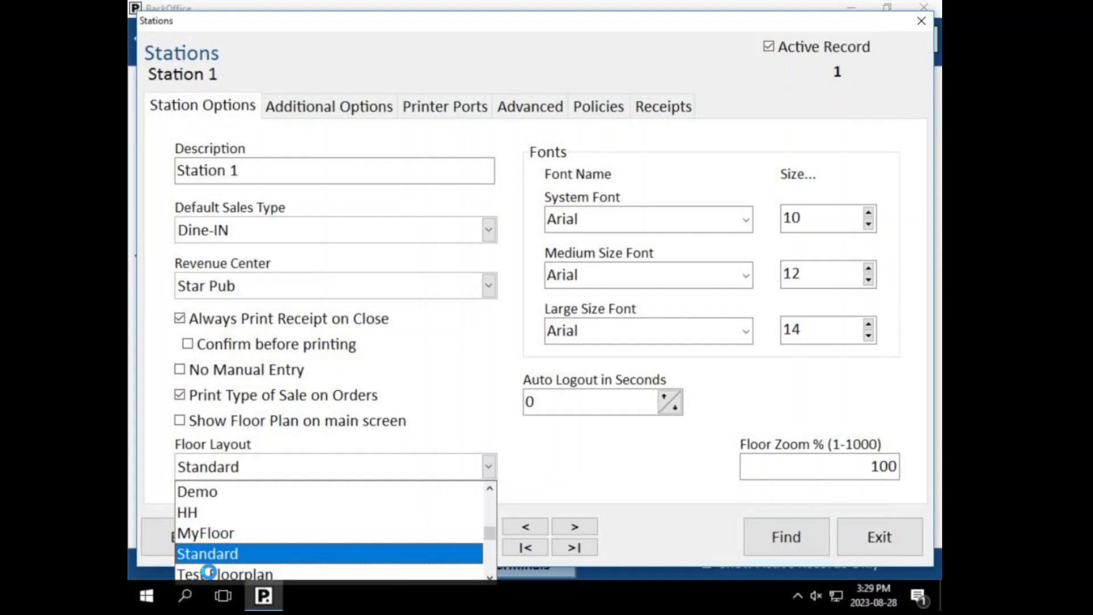
{"action": "left_click", "coordinate": [585, 476]}
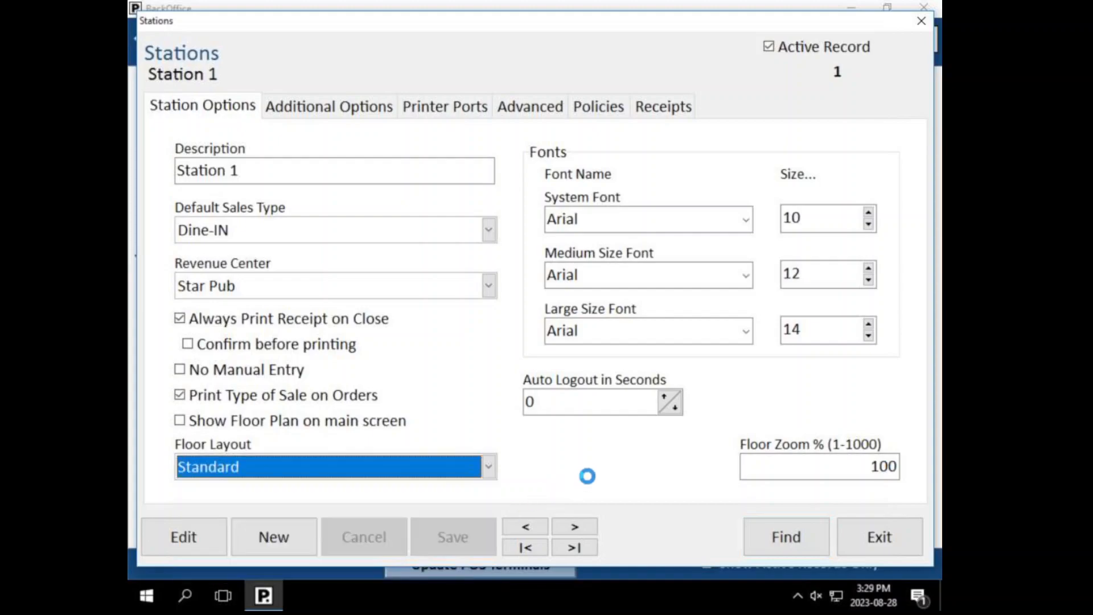
{"action": "left_click", "coordinate": [570, 525]}
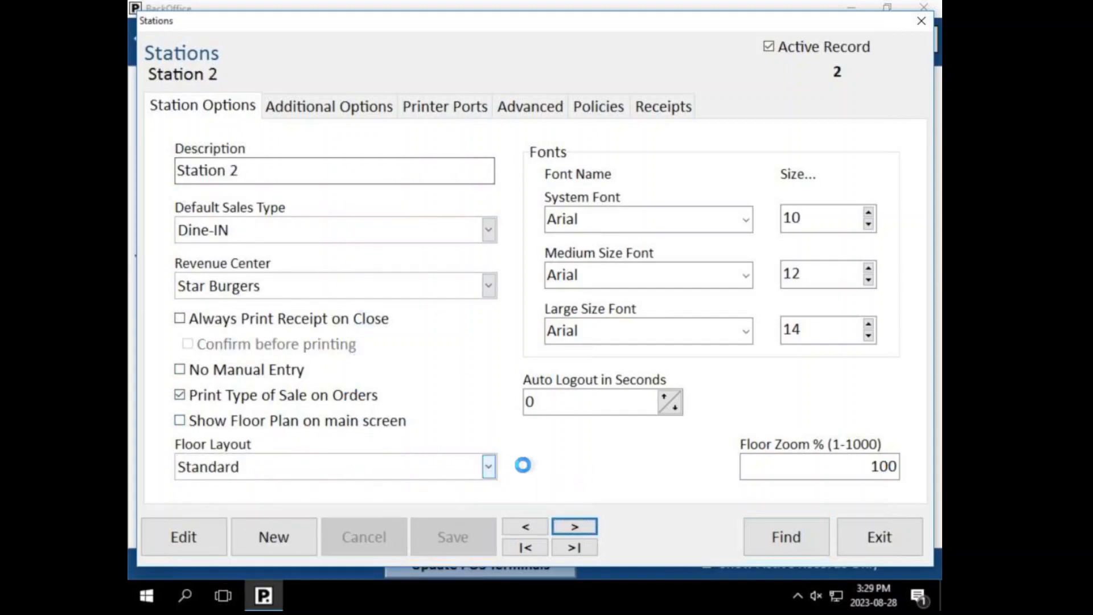
{"action": "left_click", "coordinate": [572, 521]}
{"action": "left_click", "coordinate": [573, 524]}
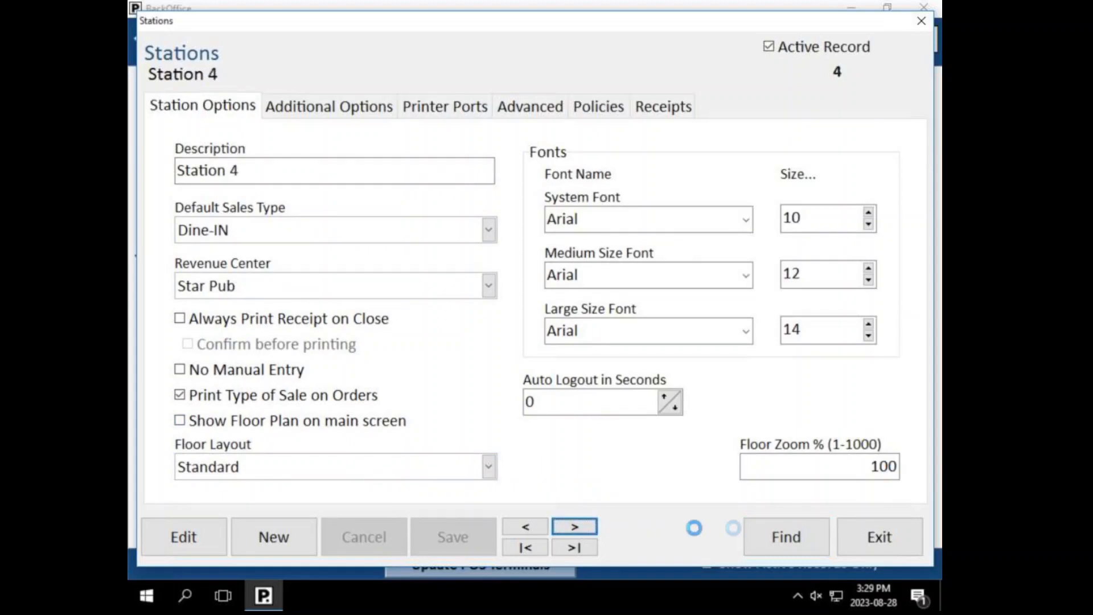
{"action": "left_click", "coordinate": [869, 533]}
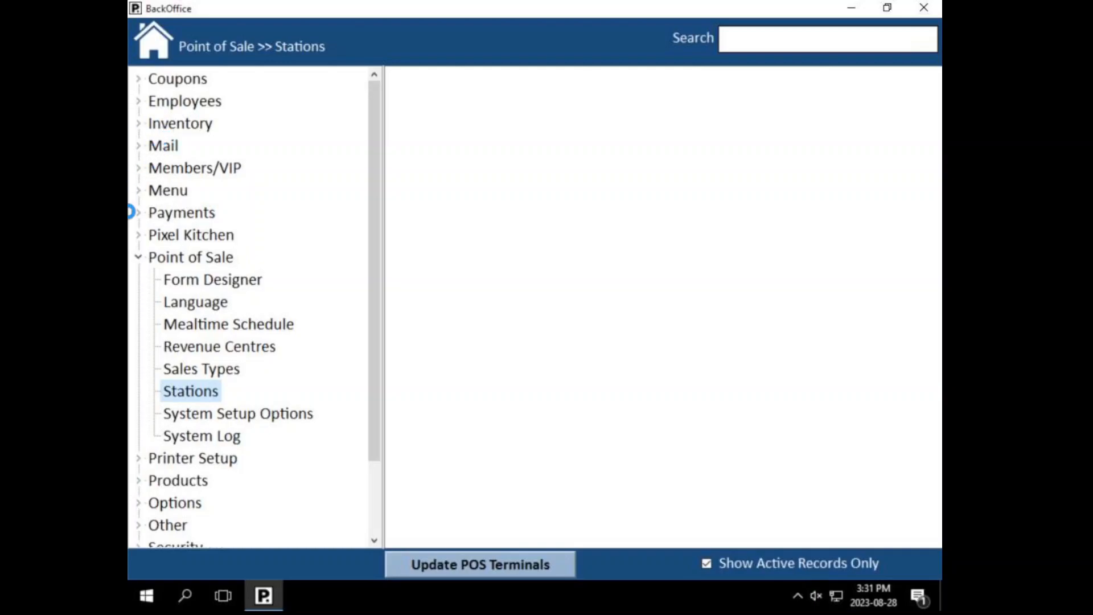
Step: Collapse Point of Sale, run Update POS Terminals, and acknowledge 'No POS updates available'
{"action": "left_click", "coordinate": [138, 259]}
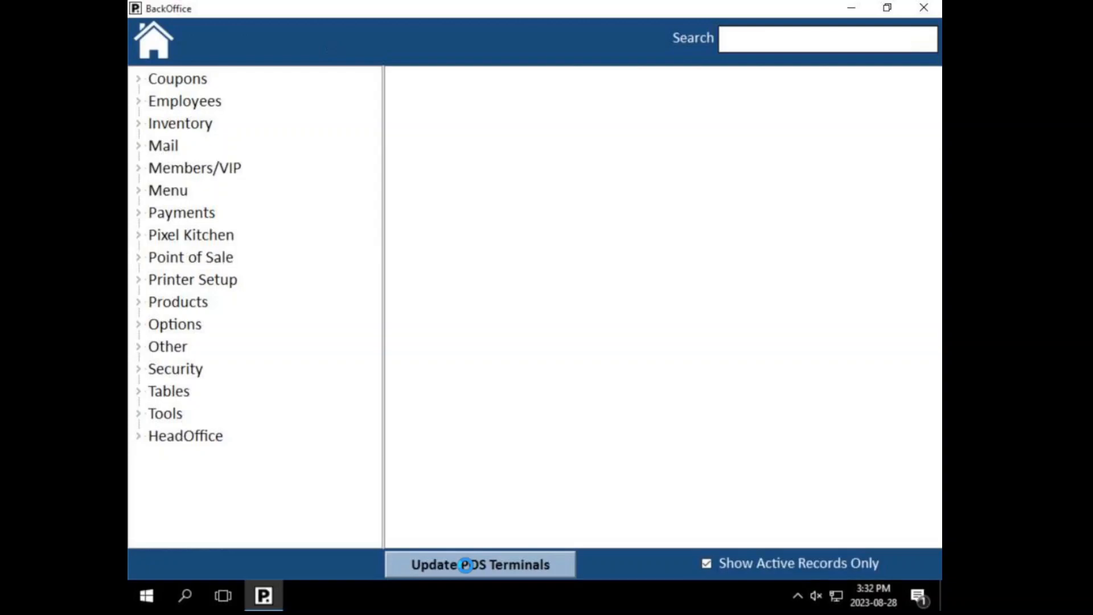
{"action": "left_click", "coordinate": [465, 565]}
{"action": "left_click", "coordinate": [536, 335]}
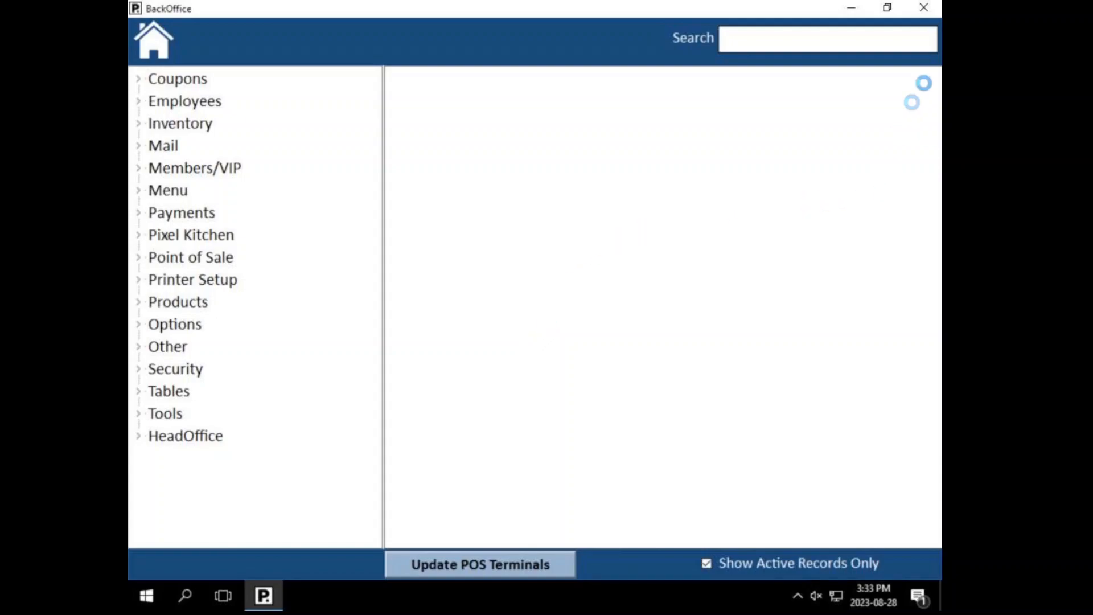
Step: Close the PAR PixelPoint BackOffice window to return to the Windows desktop
{"action": "left_click", "coordinate": [927, 8]}
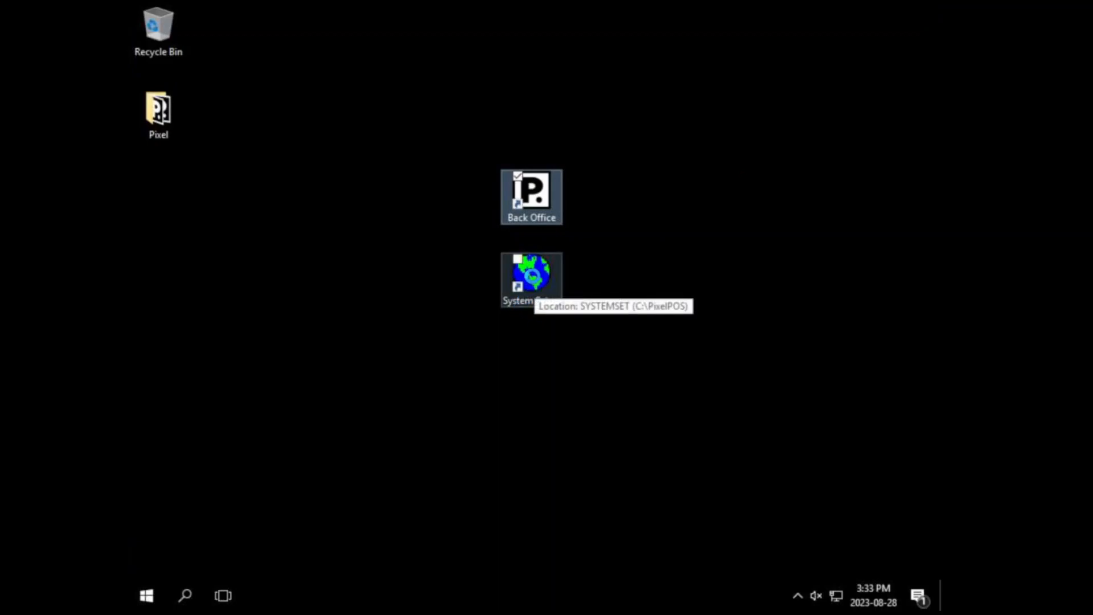
Step: Start System Setup, log in manually with the password, and choose 'No, Remind Me Later' for the backup
{"action": "left_click", "coordinate": [531, 276]}
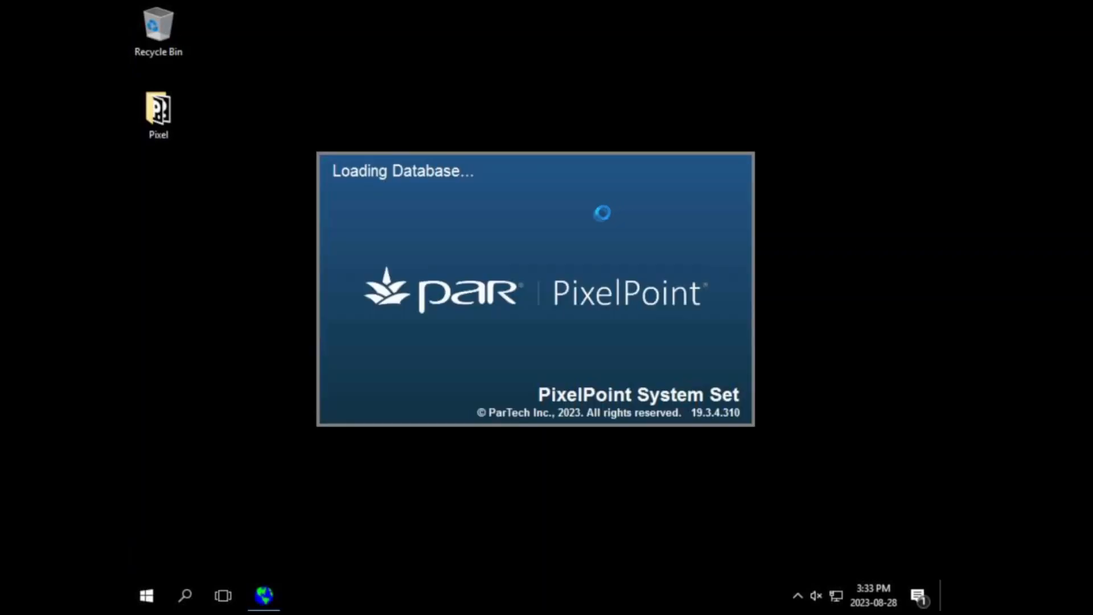
{"action": "left_click", "coordinate": [654, 274]}
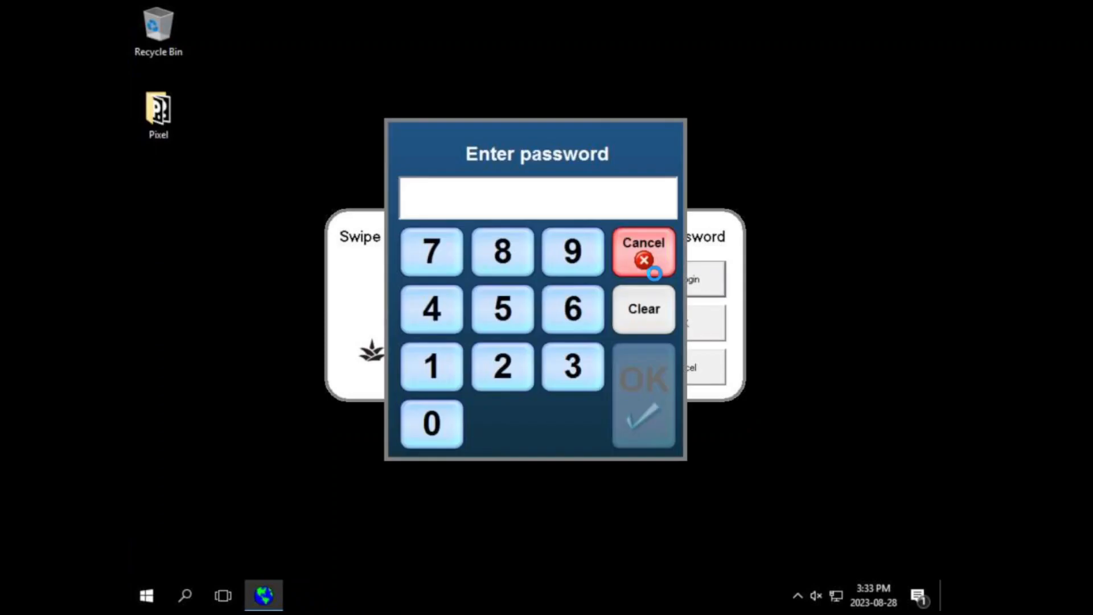
{"action": "type", "text": "***"}
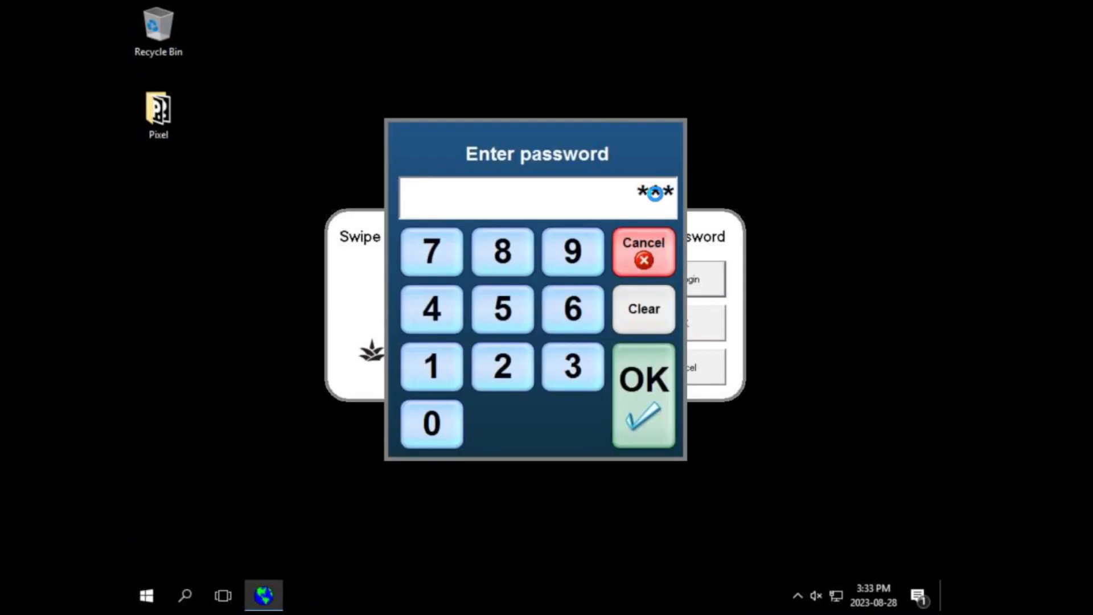
{"action": "key", "text": "Return"}
{"action": "left_click", "coordinate": [498, 327]}
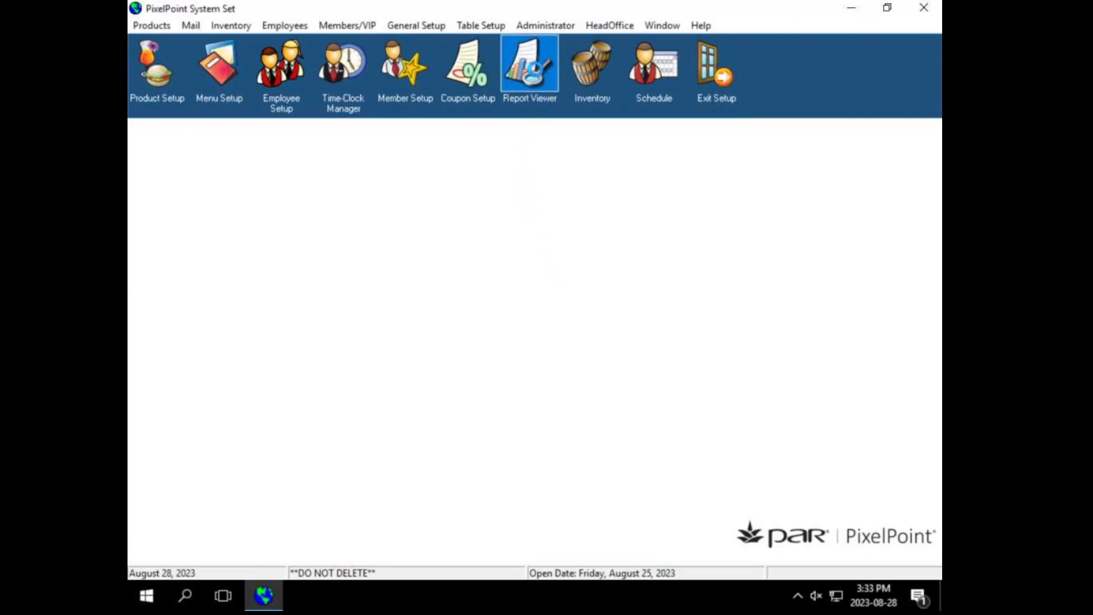
Step: In Report Viewer, select the Sales Summary report under SALES > Summary Reports
{"action": "left_click", "coordinate": [525, 62]}
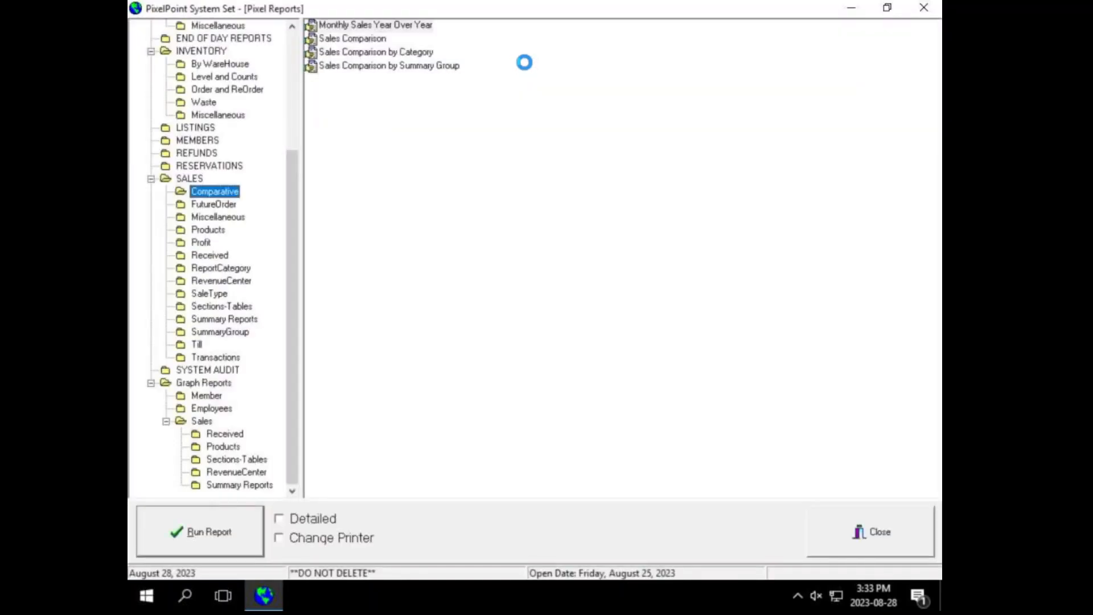
{"action": "left_click_drag", "start_coordinate": [293, 165], "coordinate": [282, 106]}
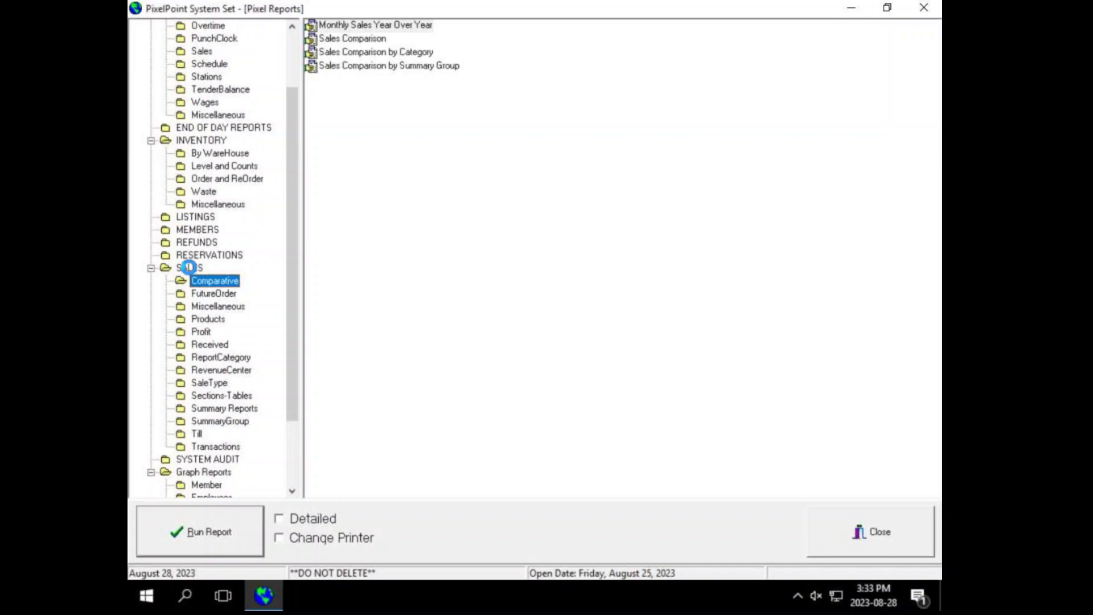
{"action": "left_click", "coordinate": [188, 267]}
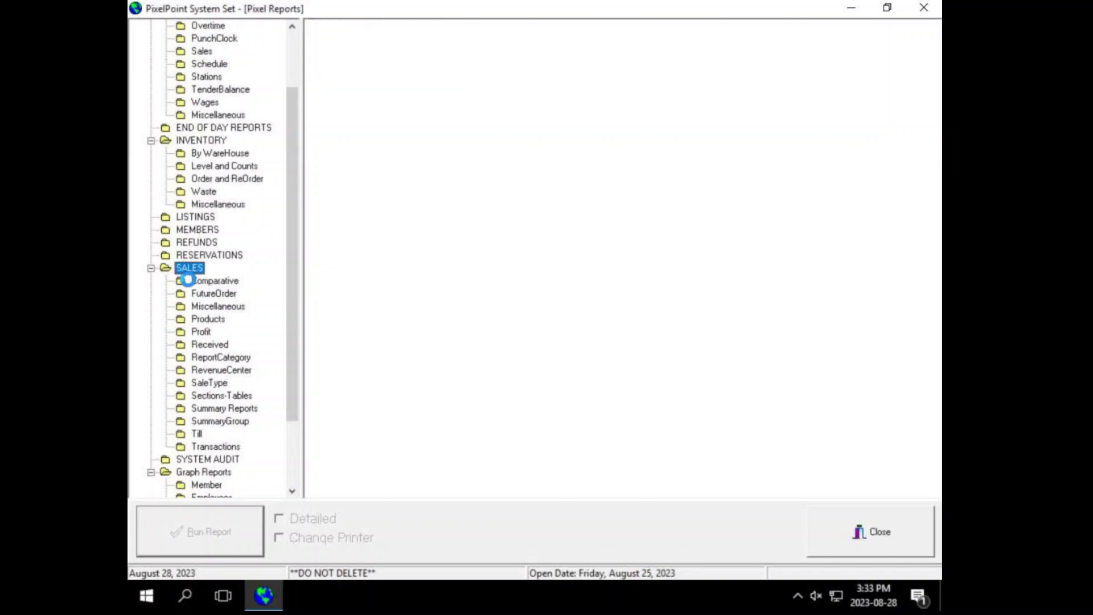
{"action": "scroll", "coordinate": [208, 413], "scroll_direction": "up", "scroll_amount": 1}
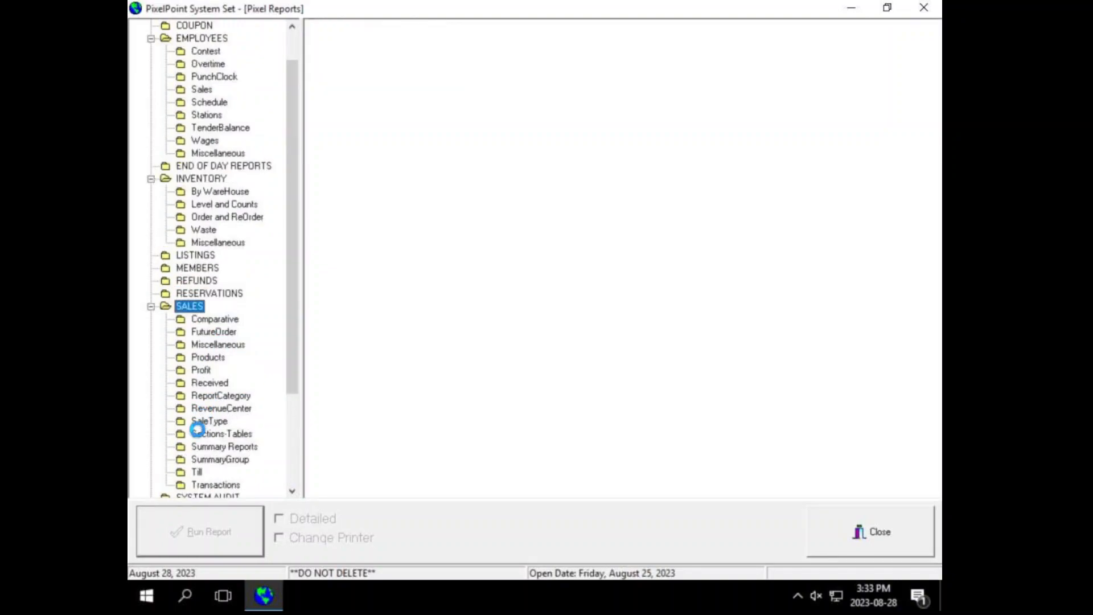
{"action": "left_click", "coordinate": [199, 447]}
{"action": "scroll", "coordinate": [224, 363], "scroll_direction": "up", "scroll_amount": 1}
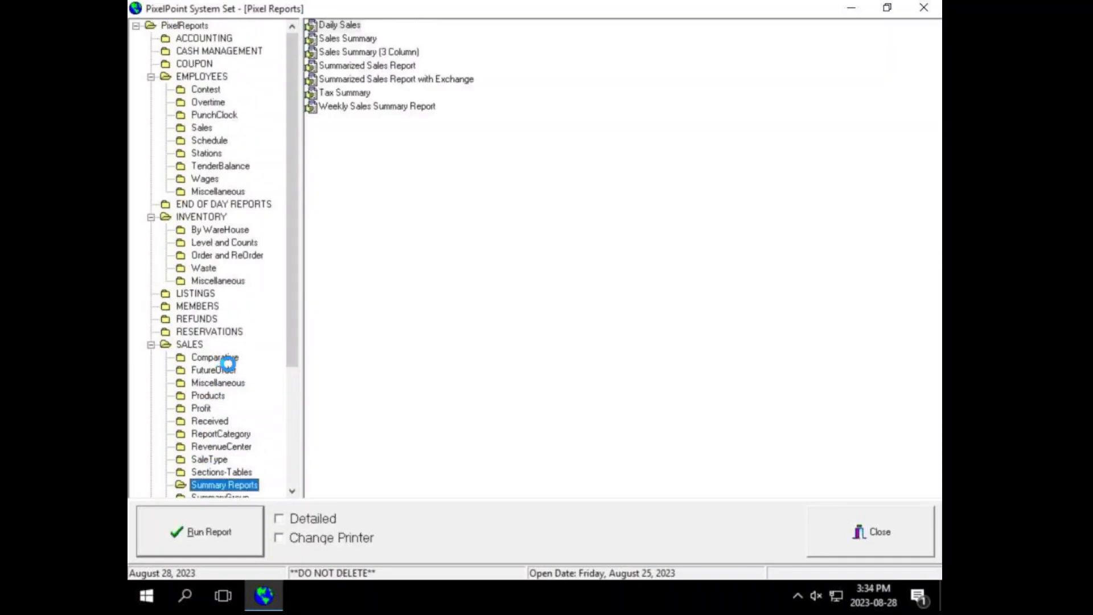
{"action": "scroll", "coordinate": [224, 362], "scroll_direction": "down", "scroll_amount": 4}
{"action": "scroll", "coordinate": [250, 369], "scroll_direction": "up", "scroll_amount": 2}
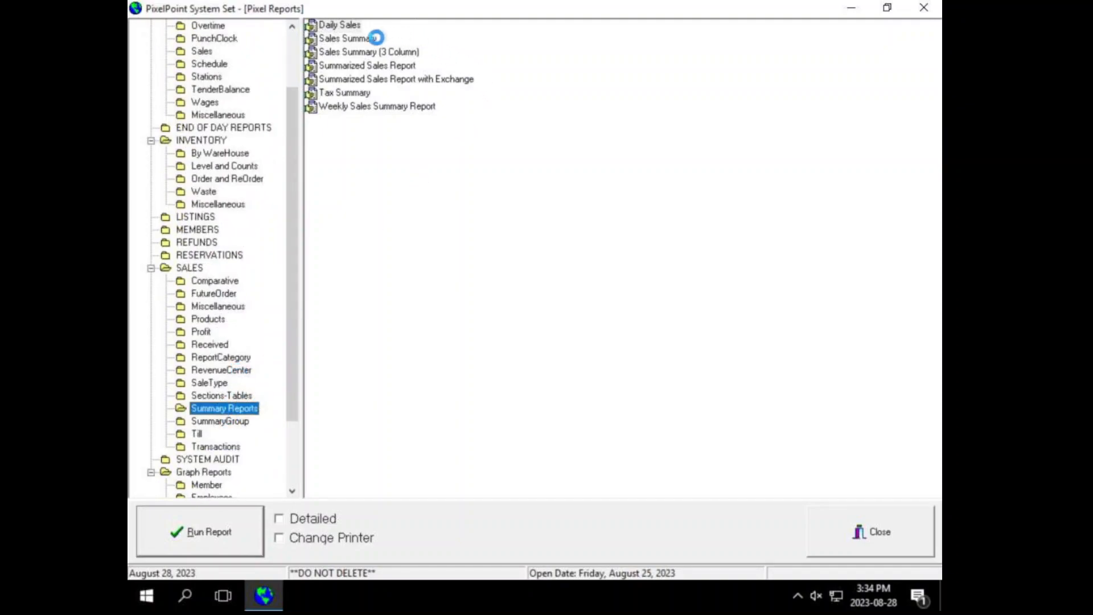
{"action": "left_click", "coordinate": [354, 40]}
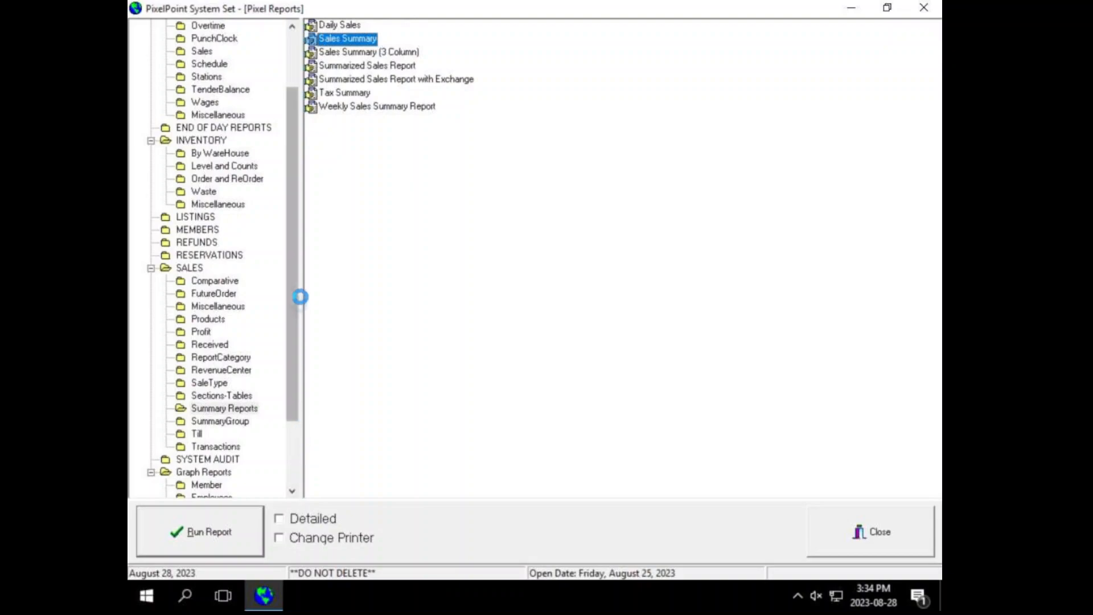
Step: Run the Sales Summary report with a date range of August 1 to August 28, 2023
{"action": "left_click", "coordinate": [178, 532]}
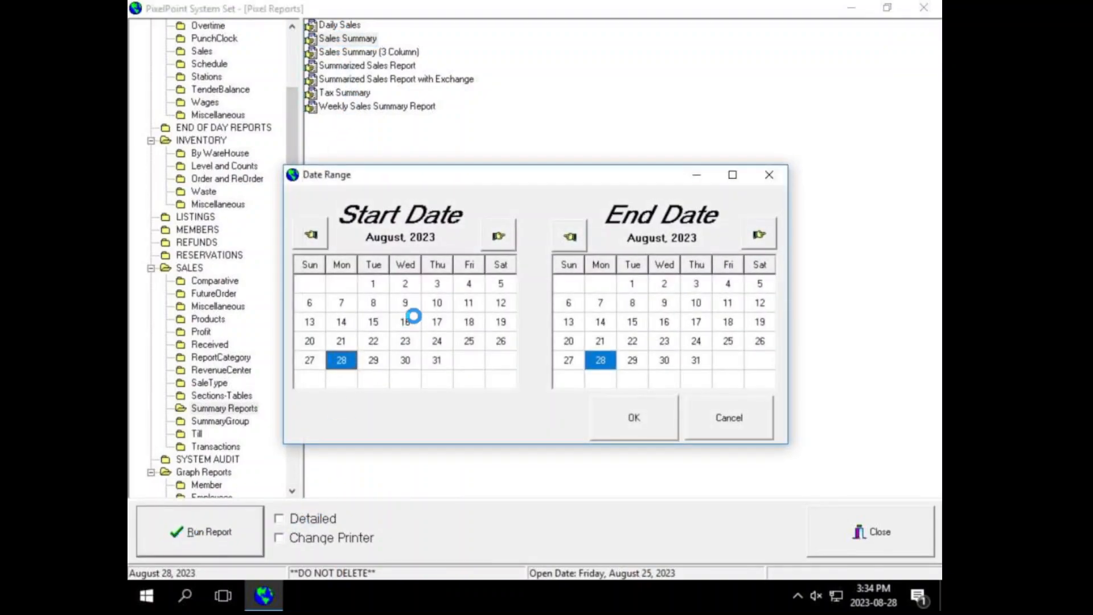
{"action": "left_click", "coordinate": [373, 284]}
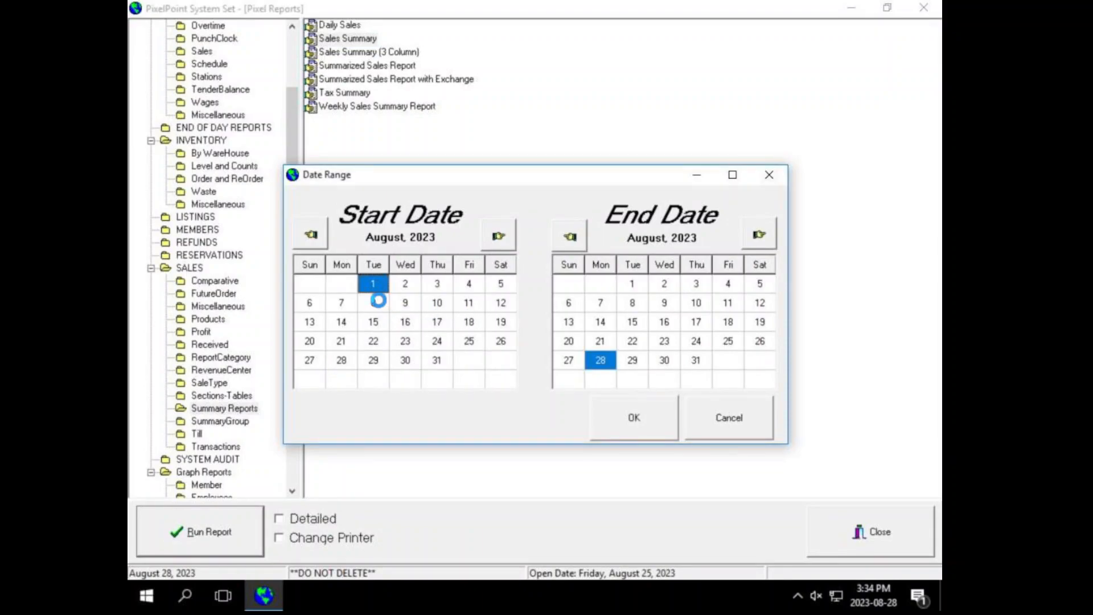
{"action": "left_click", "coordinate": [614, 416]}
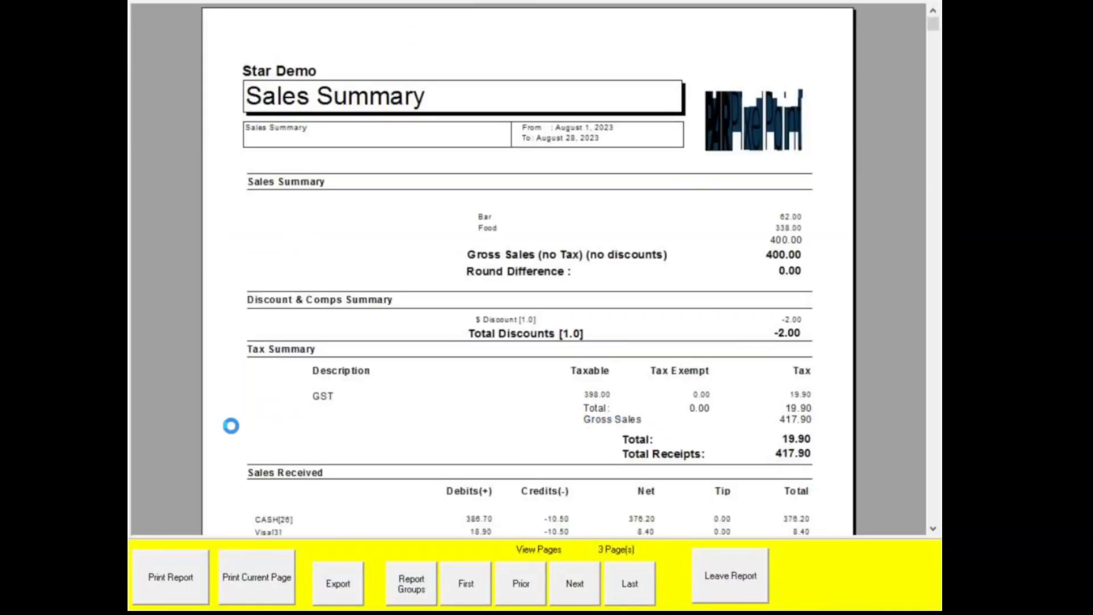
Step: Look through the report's export format options, then cancel the export
{"action": "left_click", "coordinate": [338, 583]}
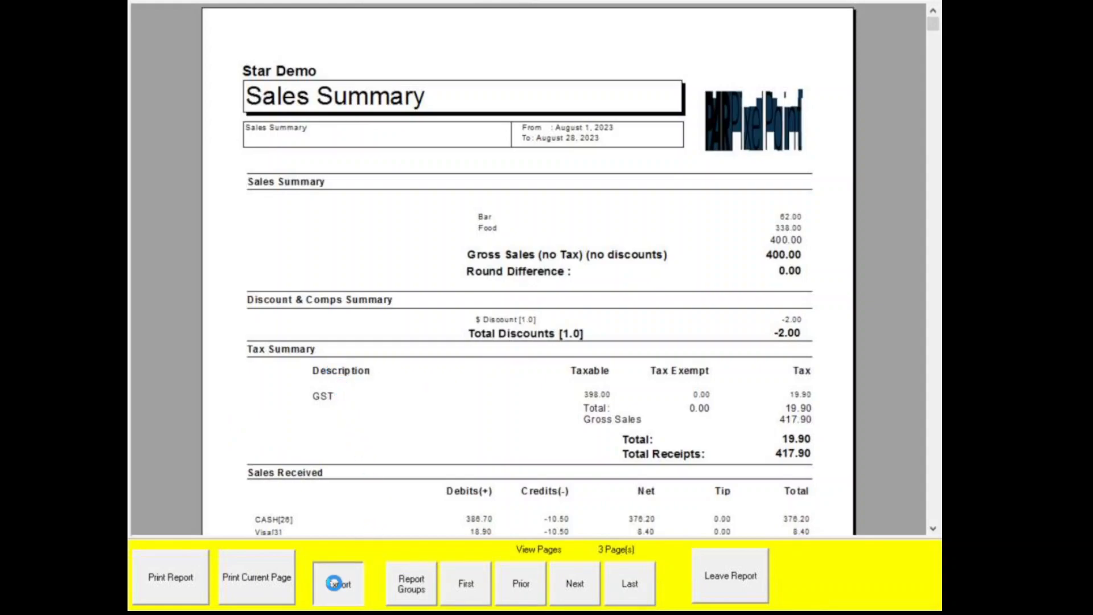
{"action": "left_click", "coordinate": [452, 268]}
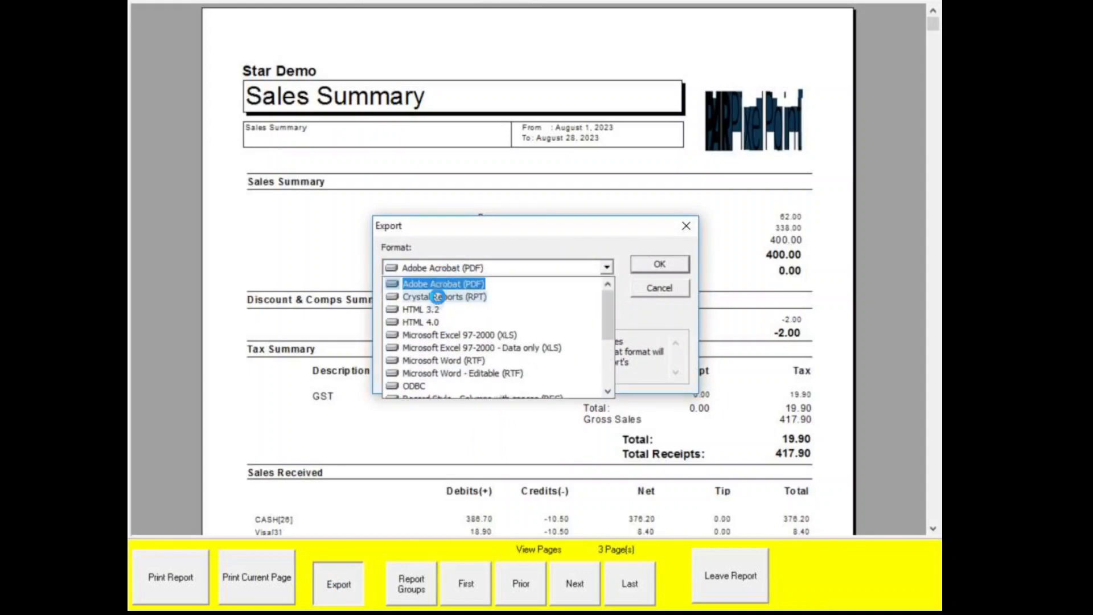
{"action": "scroll", "coordinate": [452, 337], "scroll_direction": "down", "scroll_amount": 3}
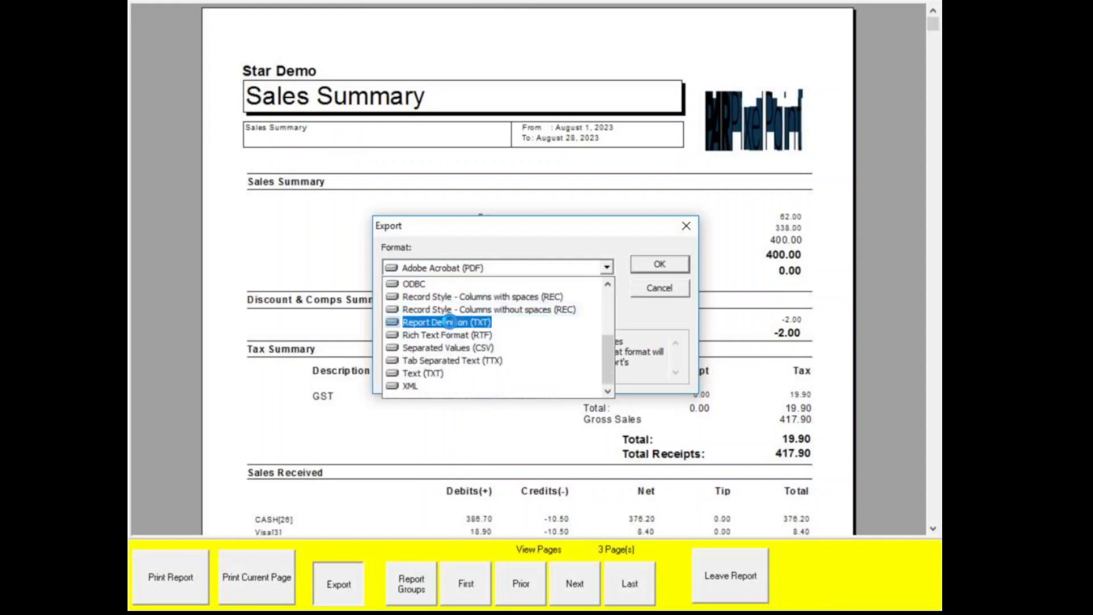
{"action": "scroll", "coordinate": [443, 357], "scroll_direction": "up", "scroll_amount": 3}
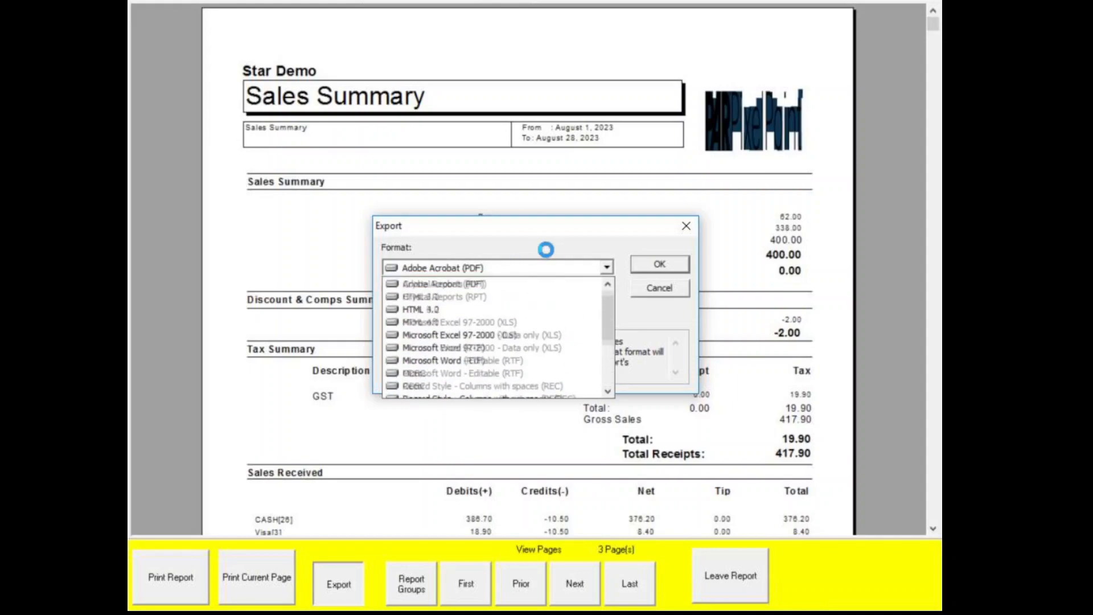
{"action": "left_click", "coordinate": [571, 256]}
{"action": "left_click", "coordinate": [666, 292]}
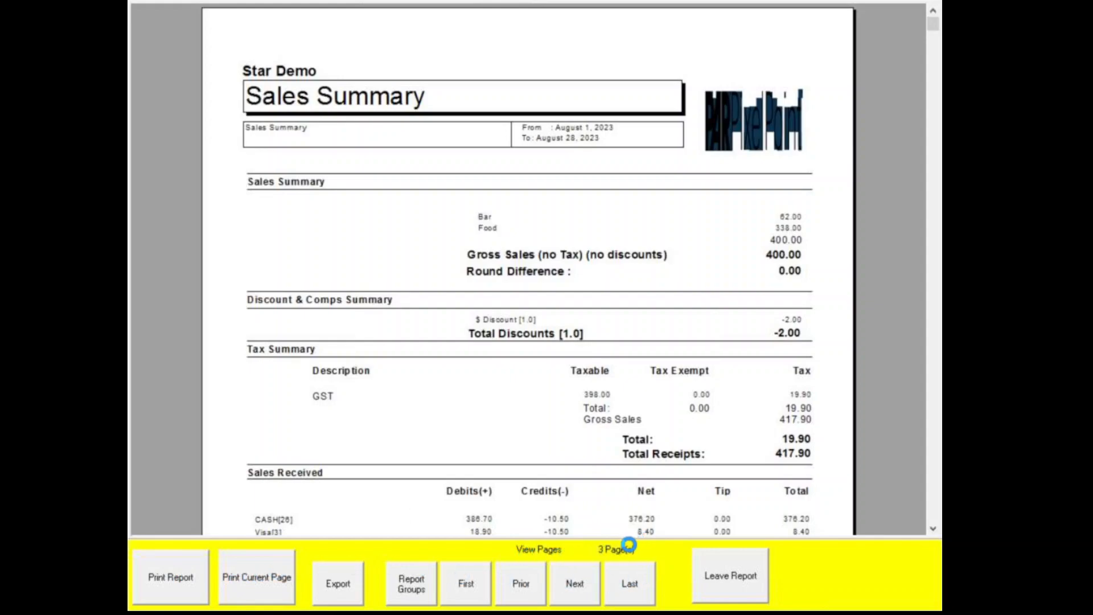
Step: Page through all three Sales Summary pages, including Open Punches, and return to page 1
{"action": "left_click", "coordinate": [566, 577]}
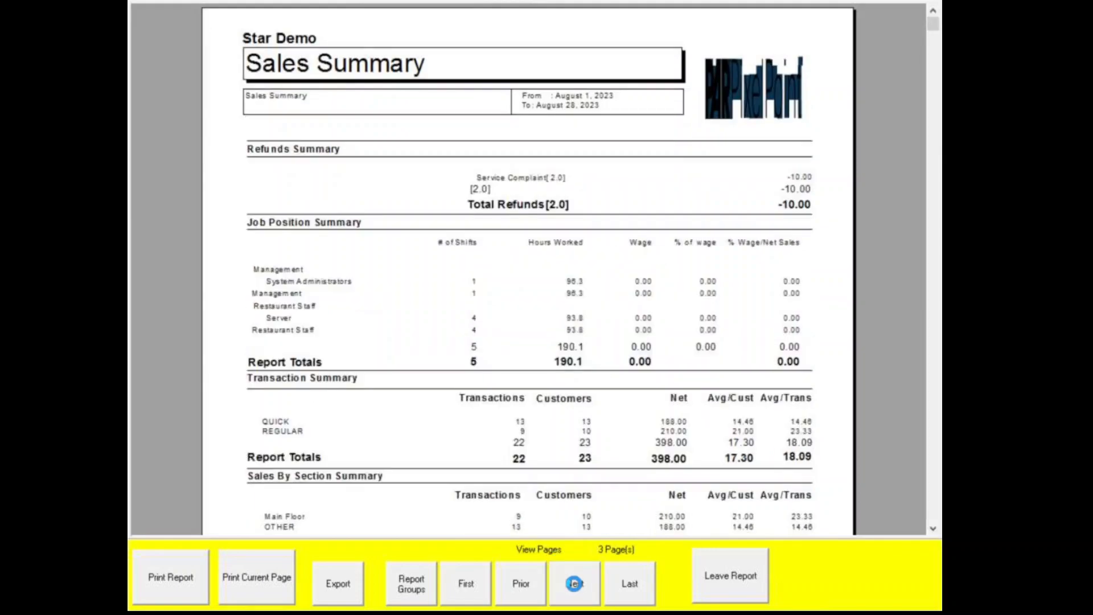
{"action": "left_click", "coordinate": [524, 590]}
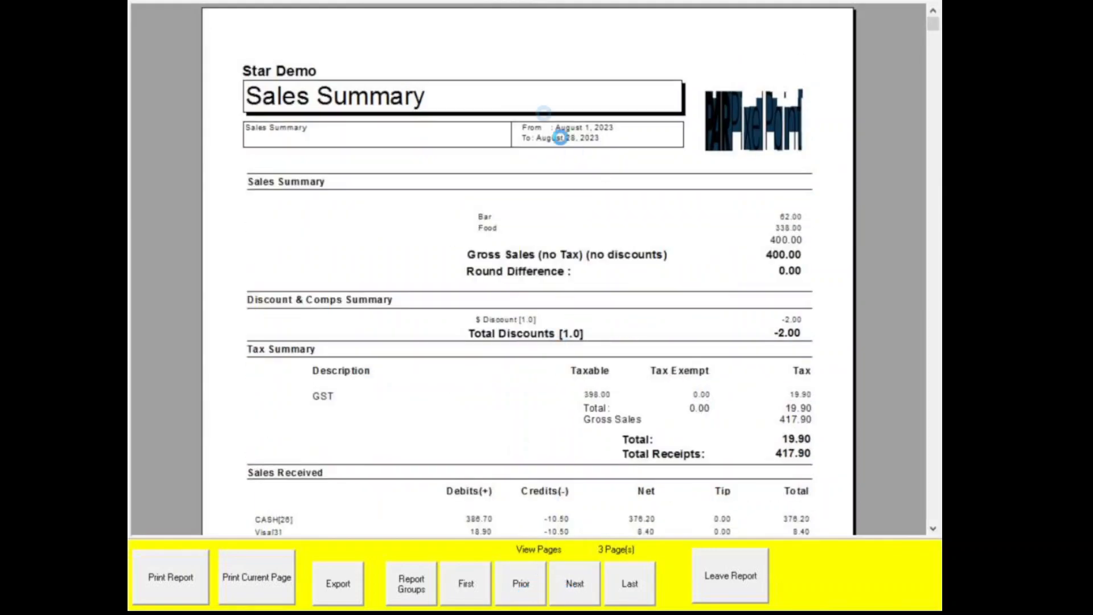
{"action": "scroll", "coordinate": [661, 268], "scroll_direction": "down", "scroll_amount": 5}
{"action": "scroll", "coordinate": [662, 267], "scroll_direction": "up", "scroll_amount": 3}
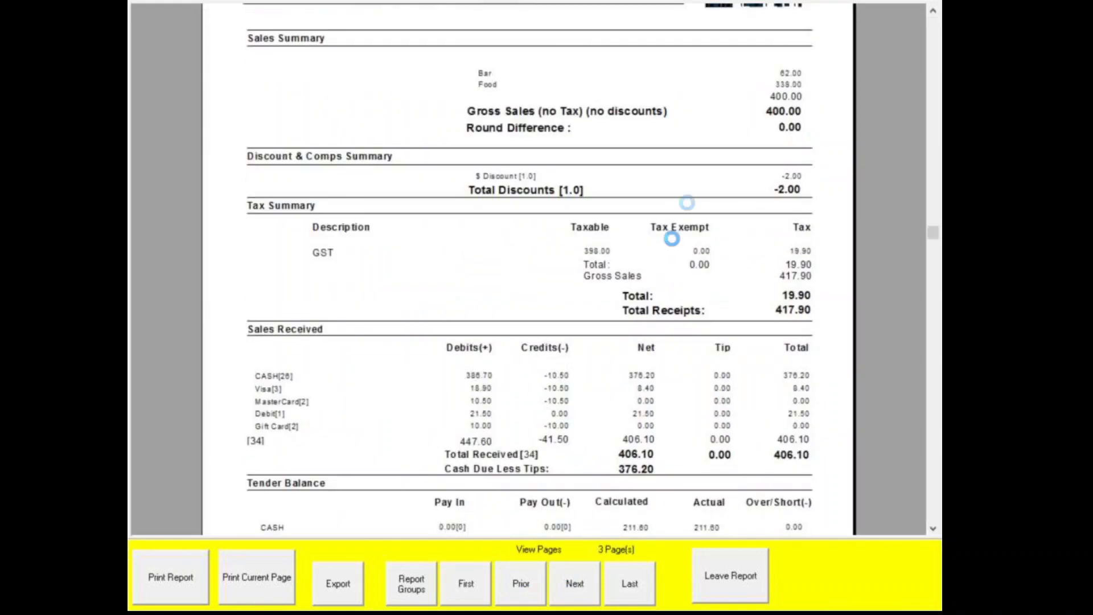
{"action": "left_click", "coordinate": [563, 587]}
{"action": "left_click", "coordinate": [572, 585]}
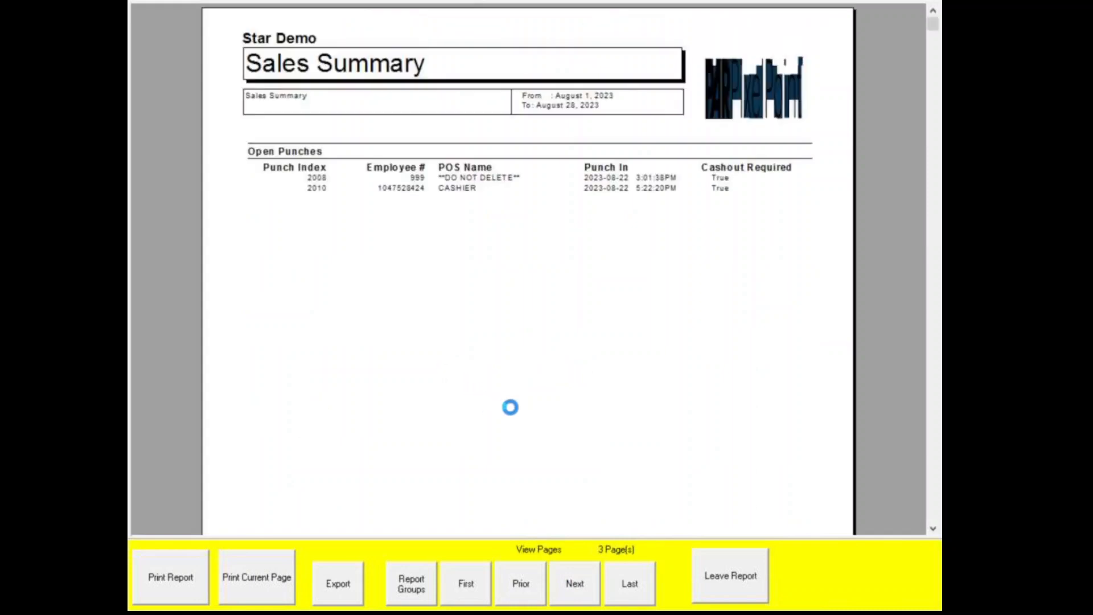
{"action": "left_click", "coordinate": [457, 574]}
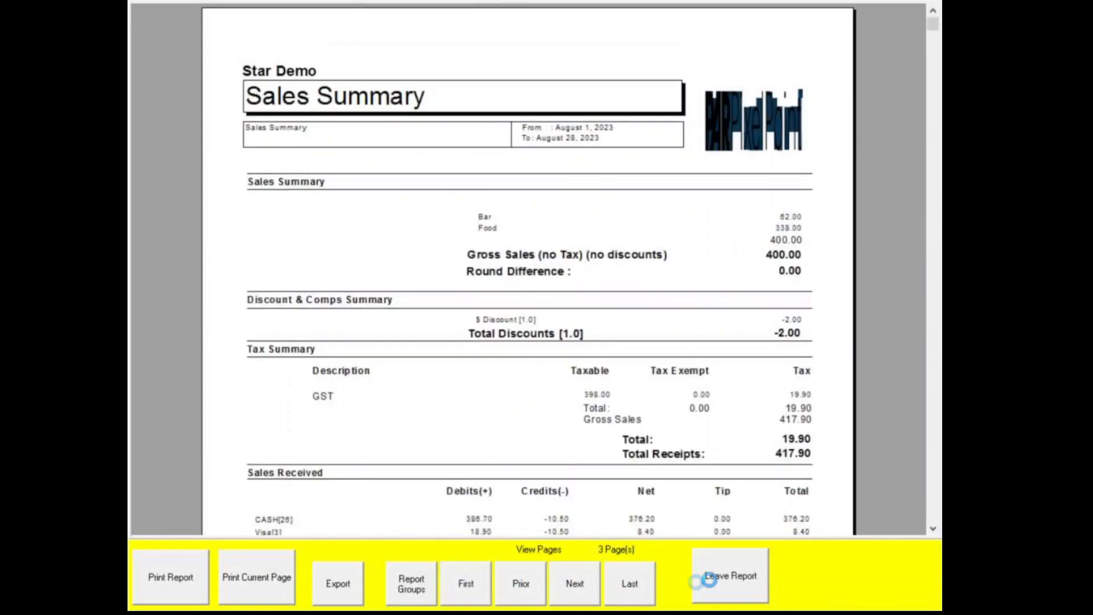
Step: Leave Sales Summary and run Sales By Category from SALES > ReportCategory
{"action": "left_click", "coordinate": [739, 586]}
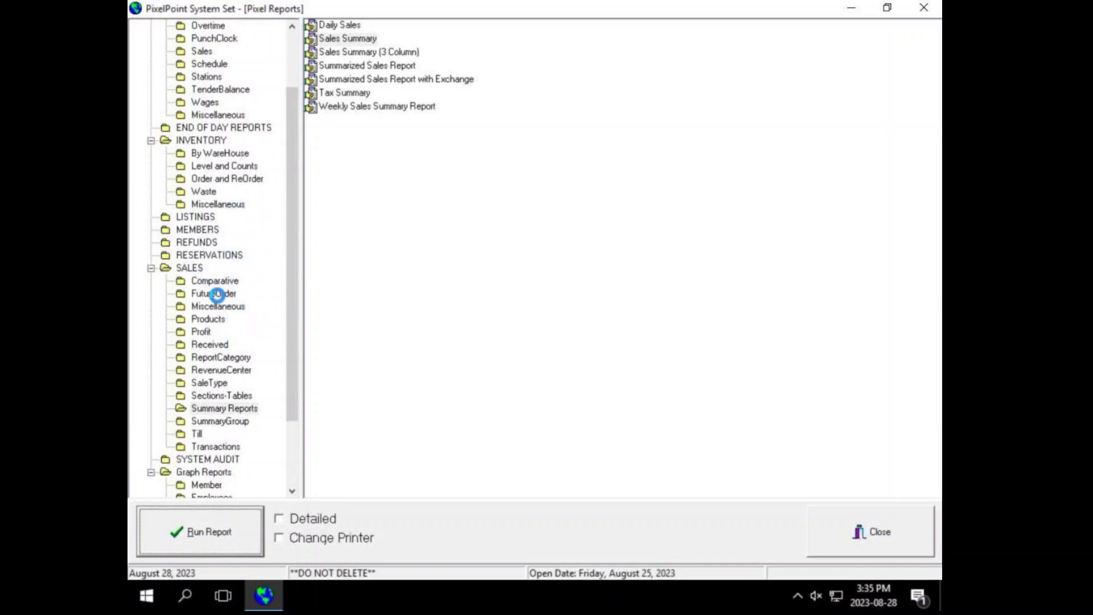
{"action": "scroll", "coordinate": [206, 379], "scroll_direction": "up", "scroll_amount": 1}
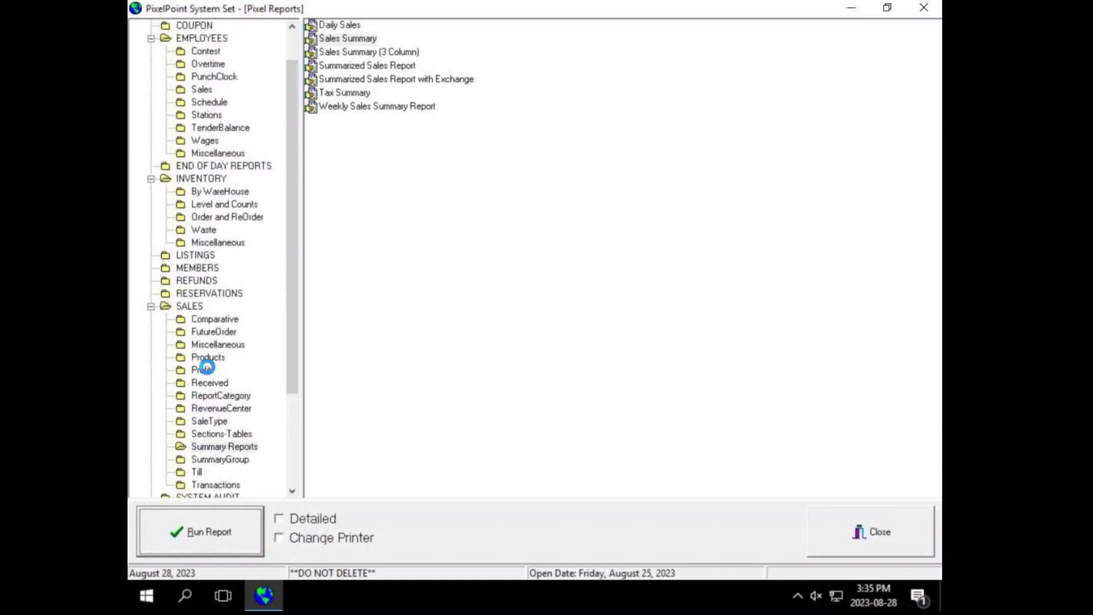
{"action": "left_click", "coordinate": [208, 395]}
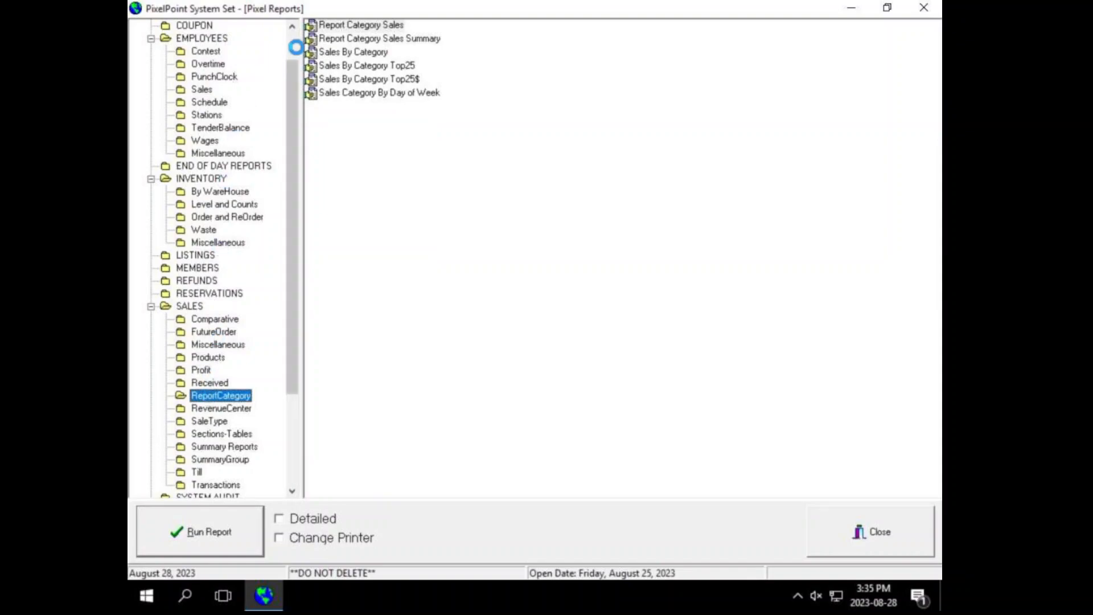
{"action": "left_click", "coordinate": [350, 51]}
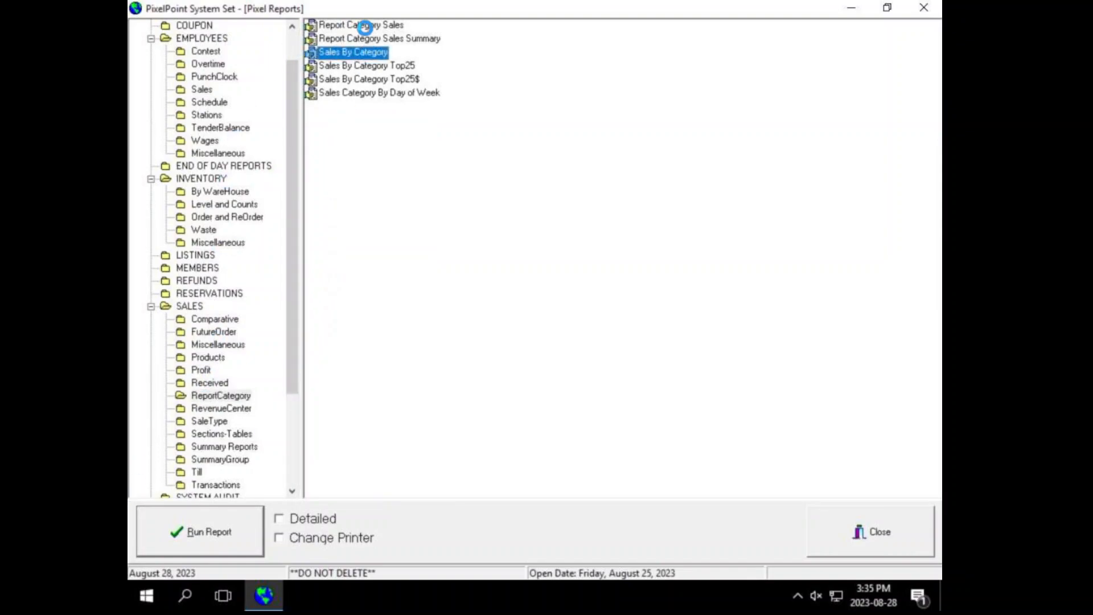
{"action": "left_click", "coordinate": [211, 532]}
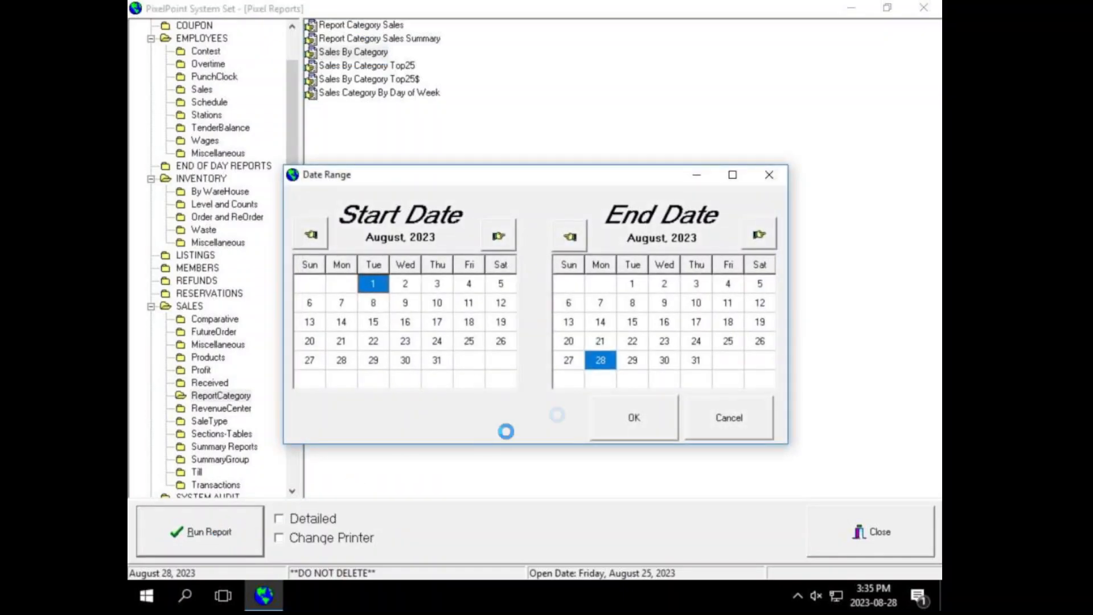
Step: Generate Sales By Category for August 1–28, 2023, first summarised, then with Detailed ticked
{"action": "left_click", "coordinate": [644, 424]}
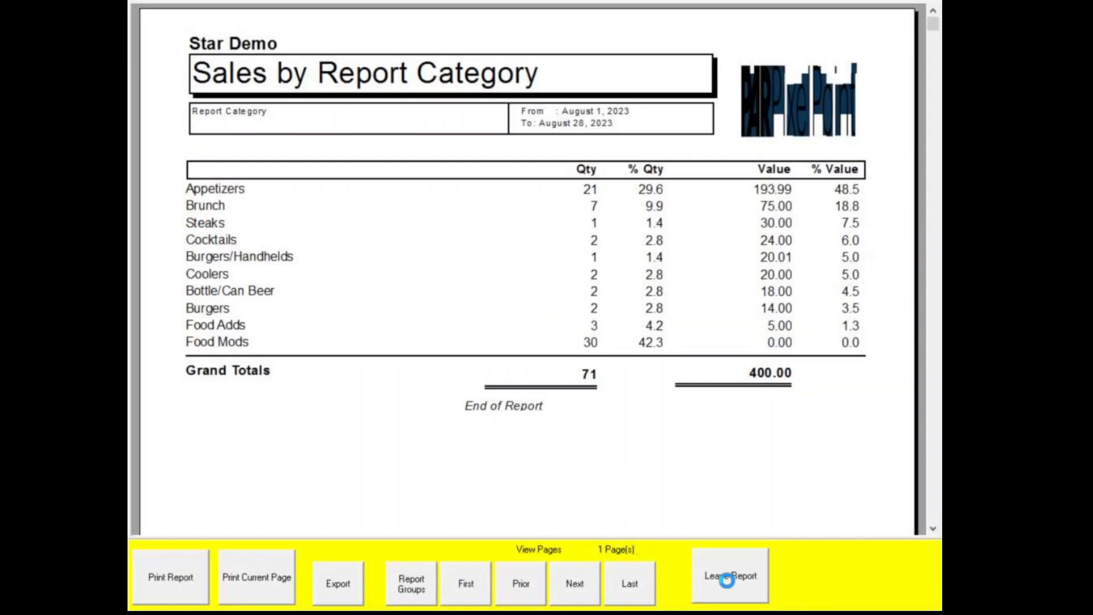
{"action": "left_click", "coordinate": [727, 576]}
{"action": "left_click", "coordinate": [278, 518]}
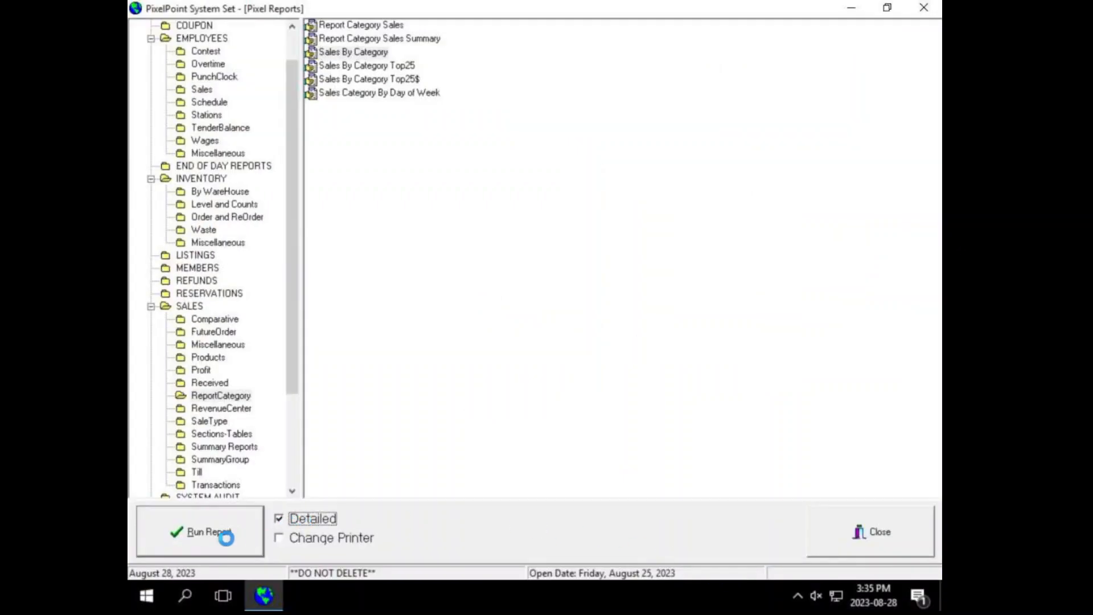
{"action": "left_click", "coordinate": [195, 535]}
{"action": "left_click", "coordinate": [635, 424]}
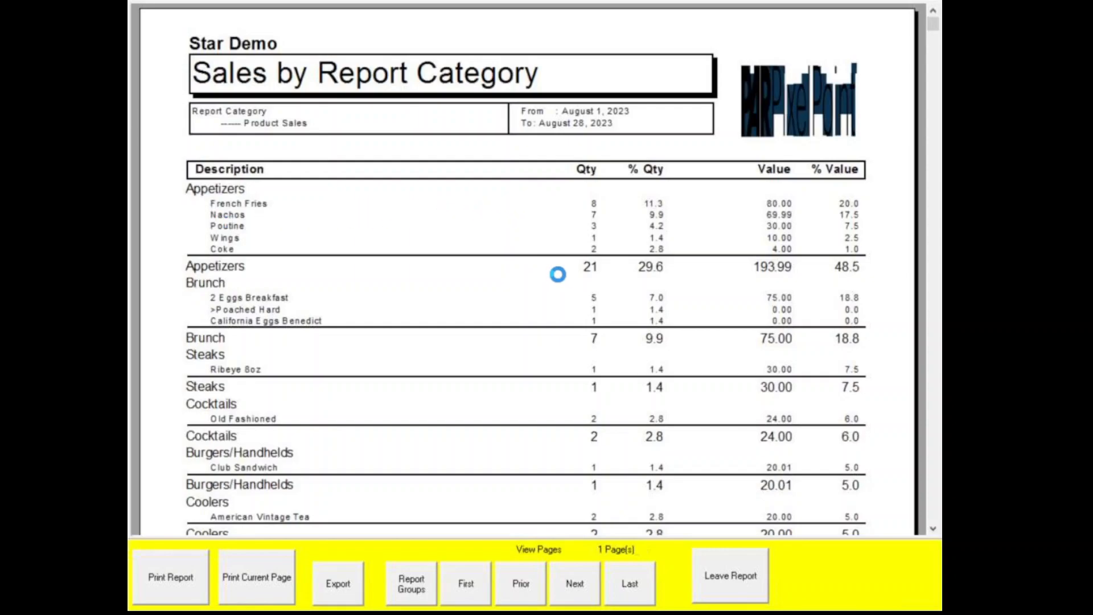
{"action": "left_click", "coordinate": [750, 569]}
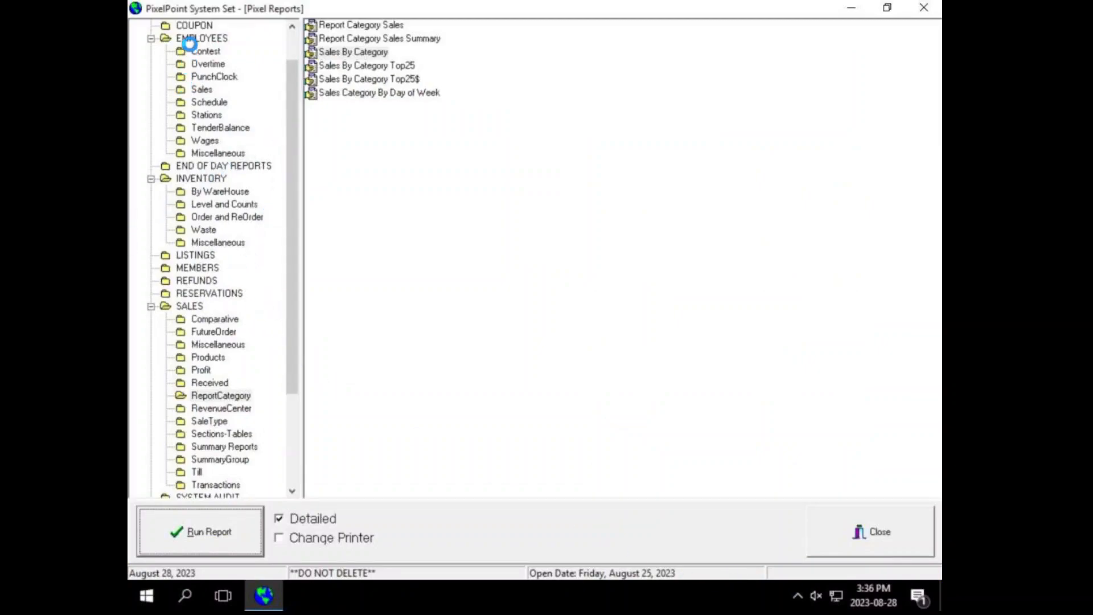
Step: Run Employee Sales by Category from EMPLOYEES > Sales with Detailed off for August 1–28
{"action": "left_click", "coordinate": [190, 41]}
{"action": "left_click", "coordinate": [199, 90]}
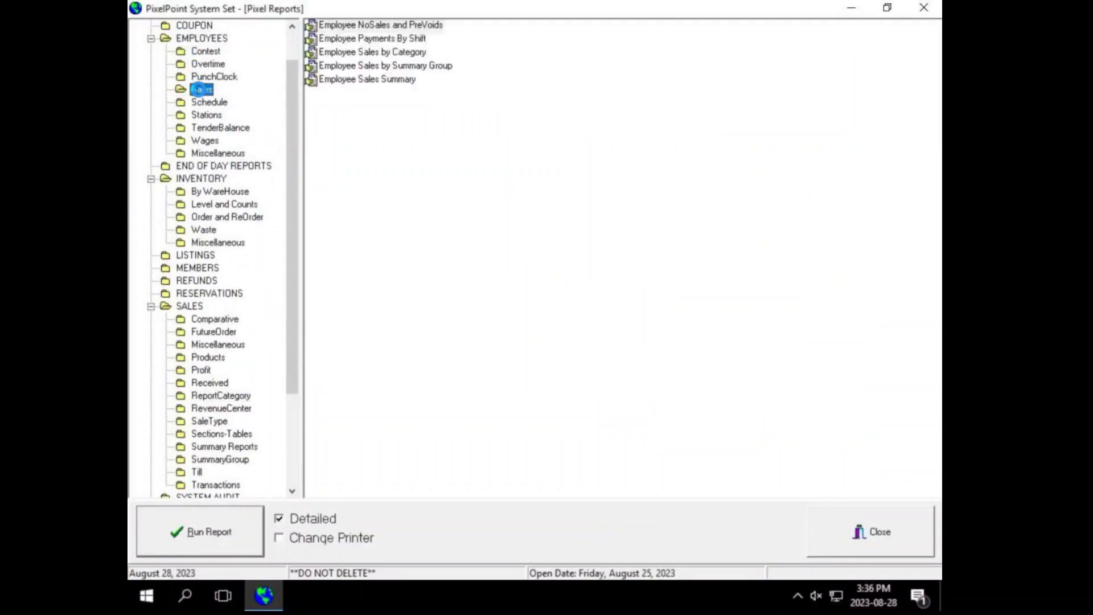
{"action": "left_click", "coordinate": [361, 52]}
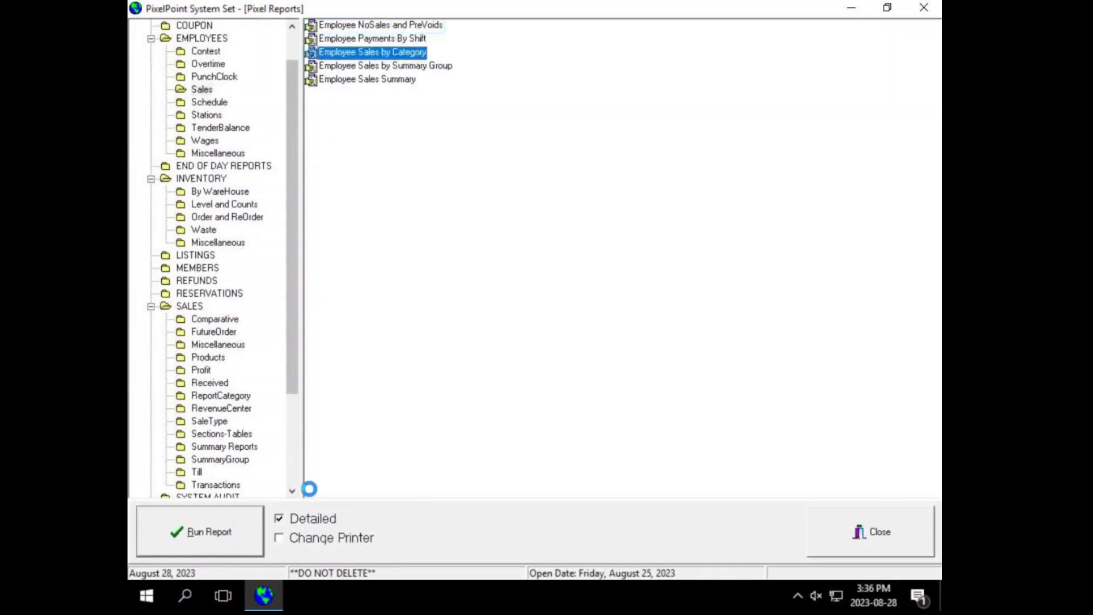
{"action": "left_click", "coordinate": [293, 520]}
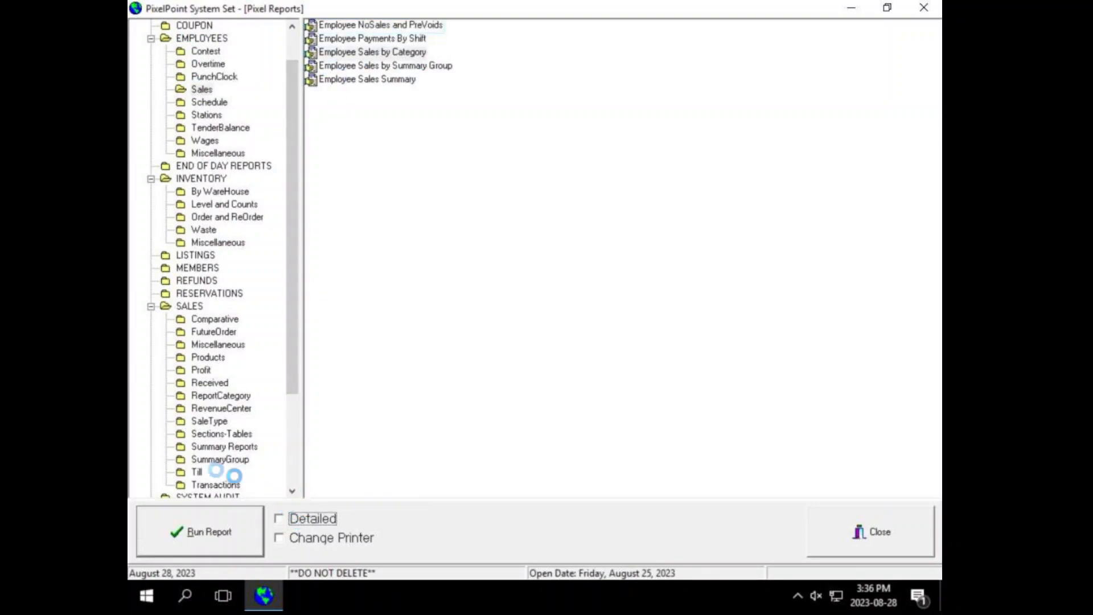
{"action": "left_click", "coordinate": [164, 524]}
{"action": "left_click", "coordinate": [598, 421]}
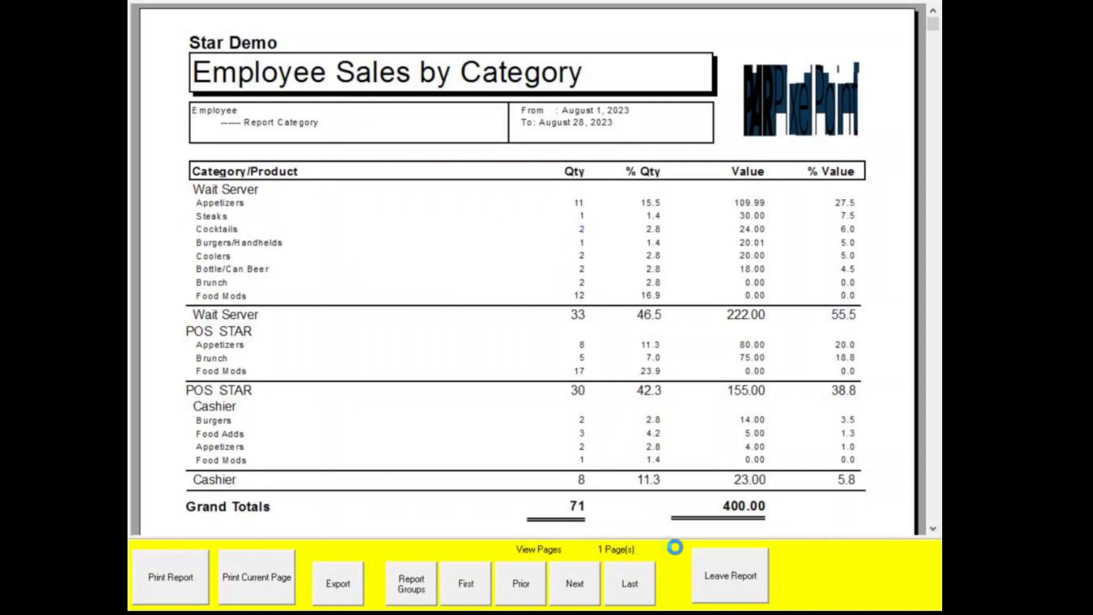
{"action": "left_click", "coordinate": [723, 564]}
Step: Rerun Employee Sales by Category with Detailed ticked, then leave the report
{"action": "left_click", "coordinate": [279, 516]}
{"action": "left_click", "coordinate": [230, 529]}
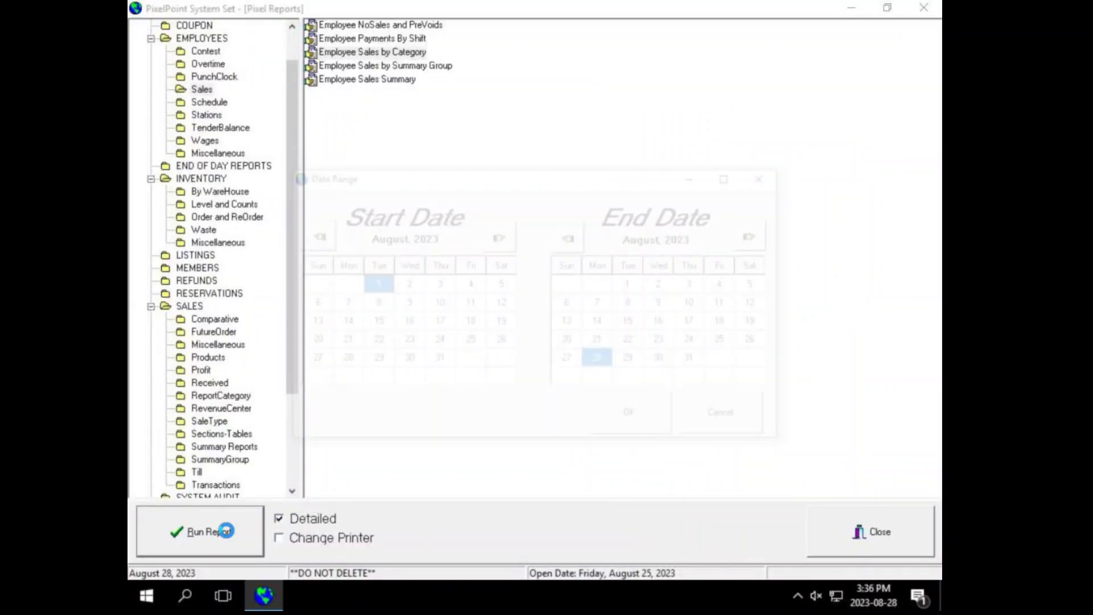
{"action": "left_click", "coordinate": [654, 427]}
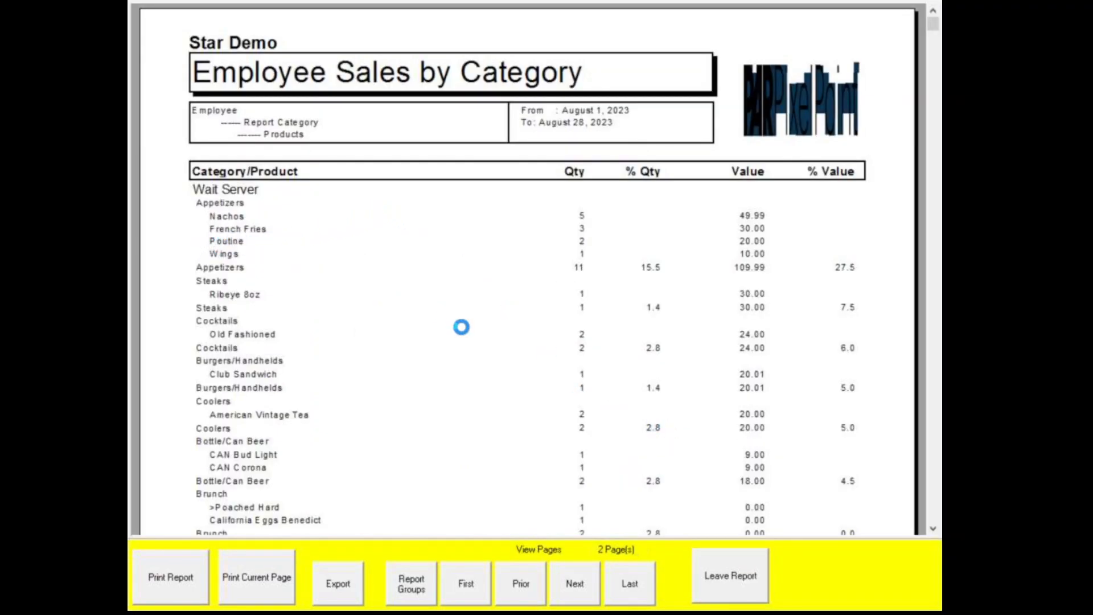
{"action": "left_click", "coordinate": [736, 559]}
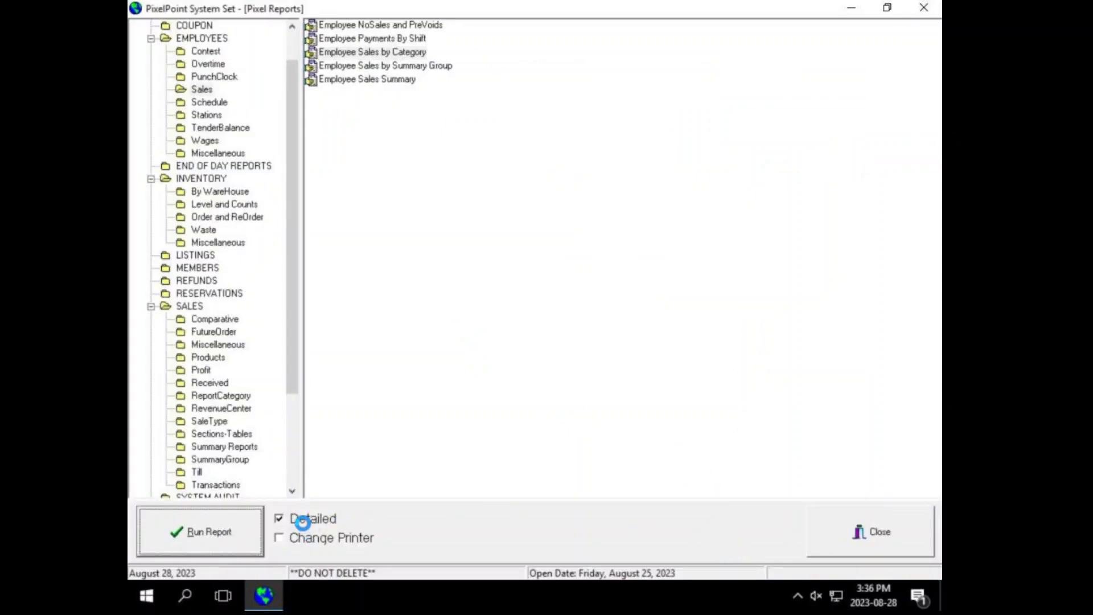
Step: Close Pixel Reports and open Product Setup, which shows the -As a Shot product
{"action": "left_click", "coordinate": [141, 546]}
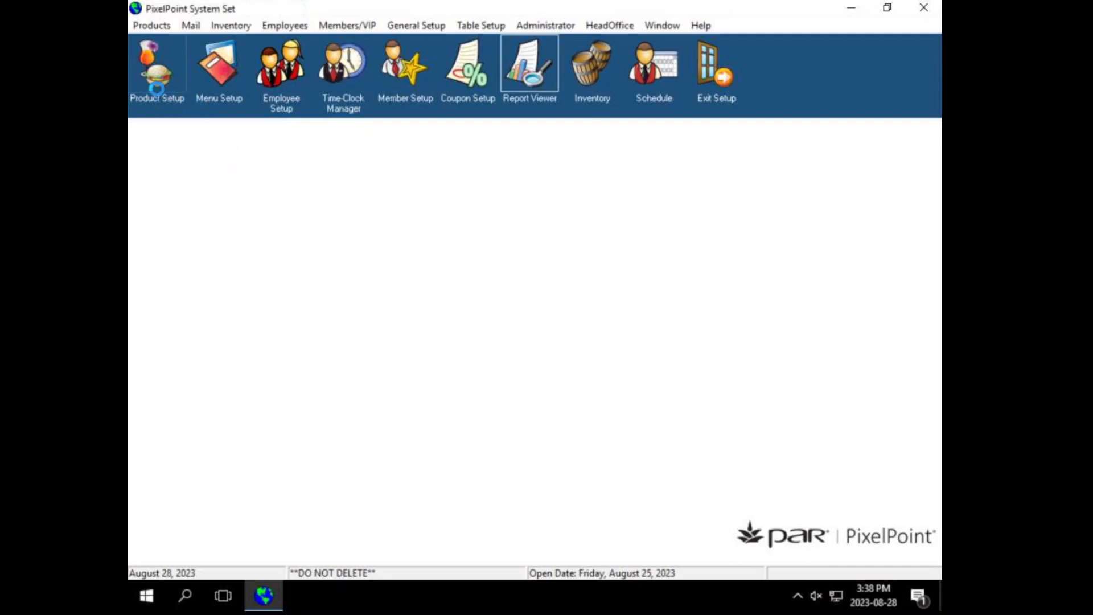
{"action": "left_click", "coordinate": [157, 65]}
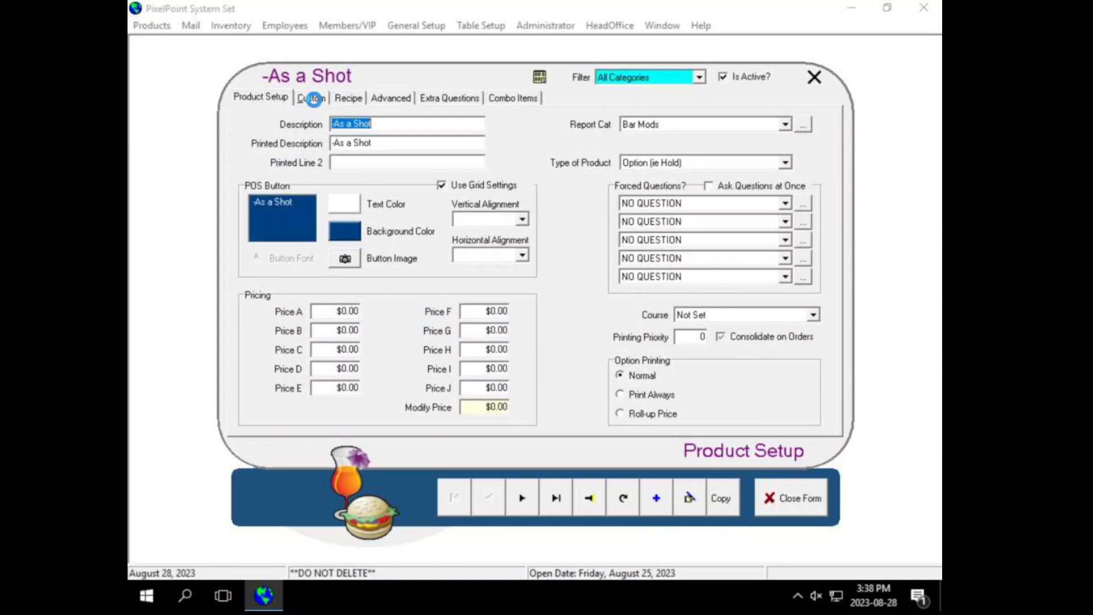
Step: Review the -As a Shot Custom and Advanced tabs, close the form, and open Menu Setup
{"action": "left_click", "coordinate": [313, 98]}
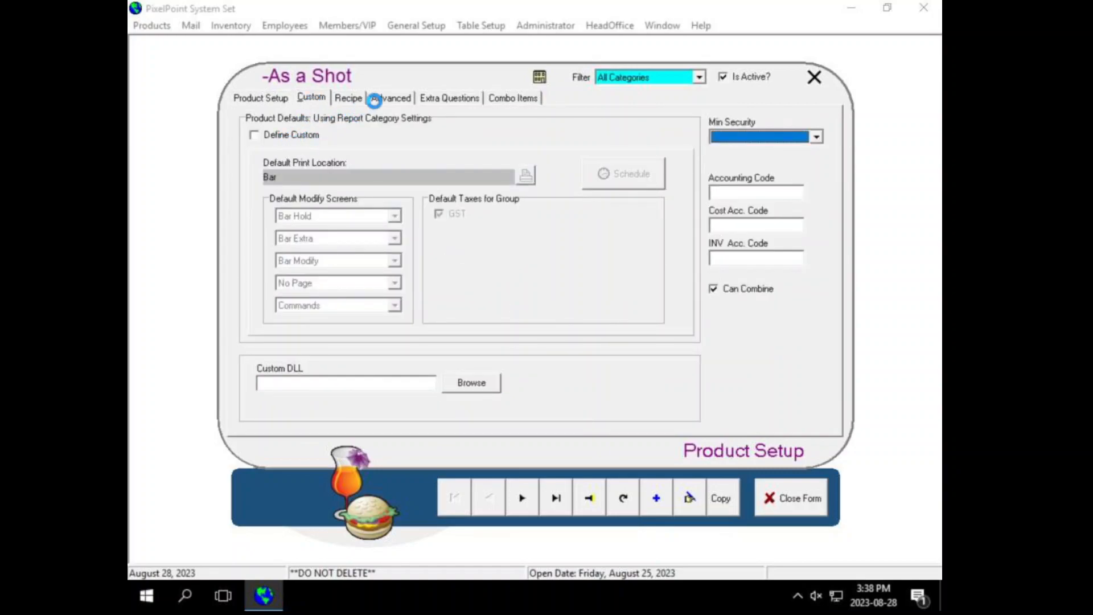
{"action": "left_click", "coordinate": [389, 99]}
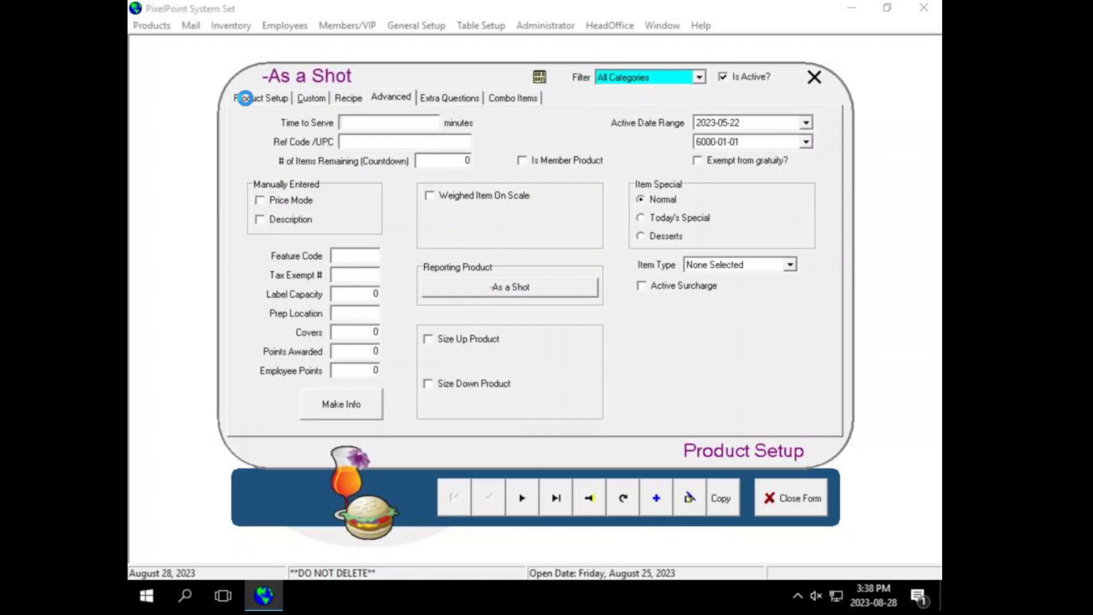
{"action": "left_click", "coordinate": [245, 98]}
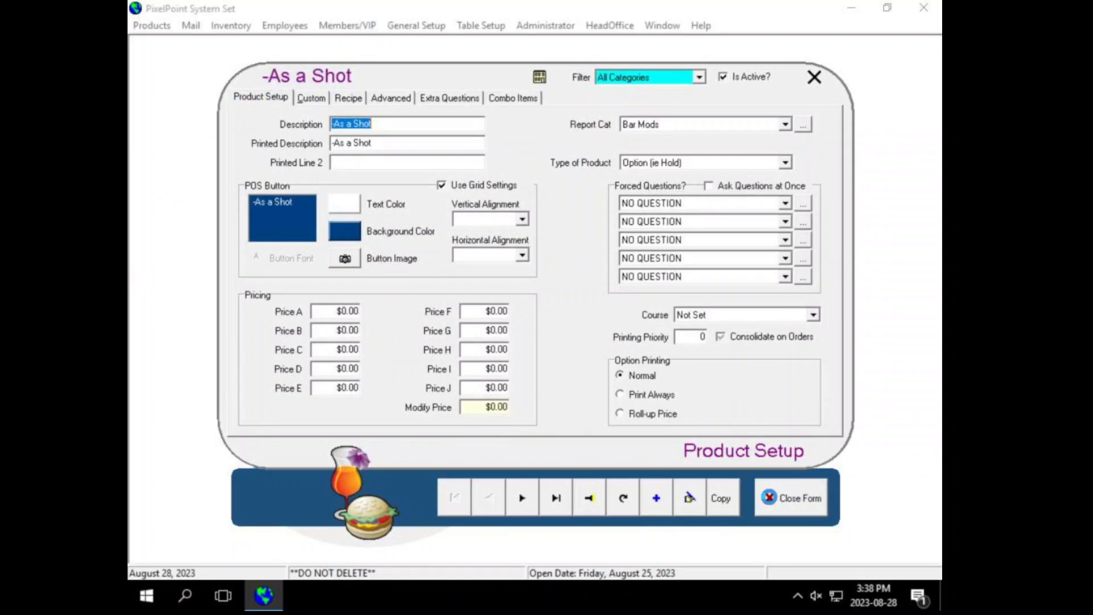
{"action": "left_click", "coordinate": [769, 497]}
{"action": "left_click", "coordinate": [226, 69]}
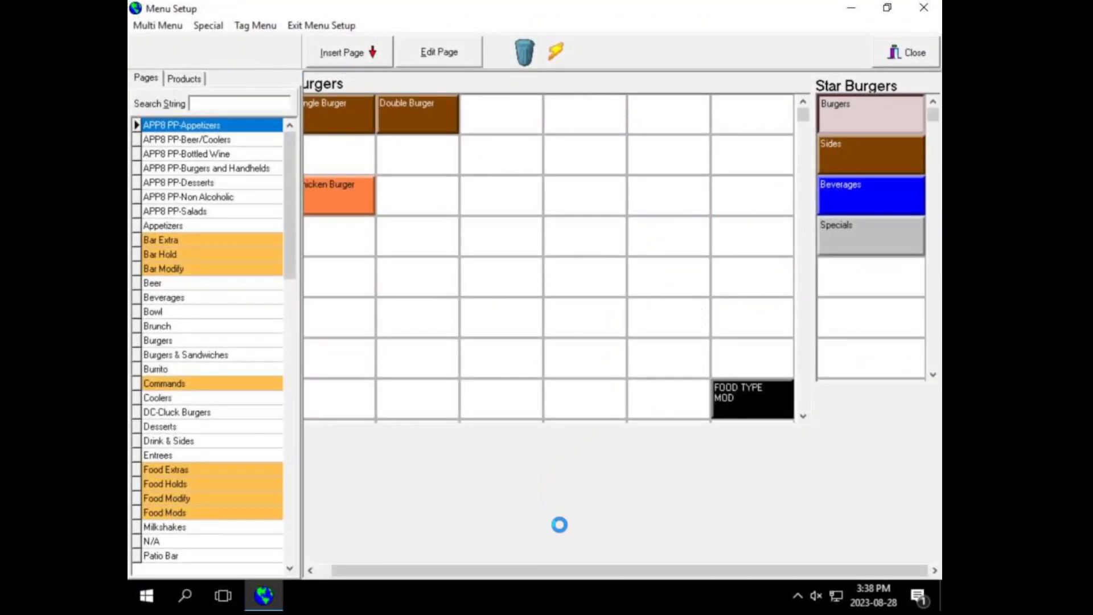
Step: Drag the Single, Double and Chicken Burger buttons into place on the Star Burgers Burgers grid
{"action": "left_click_drag", "start_coordinate": [547, 570], "coordinate": [501, 580]}
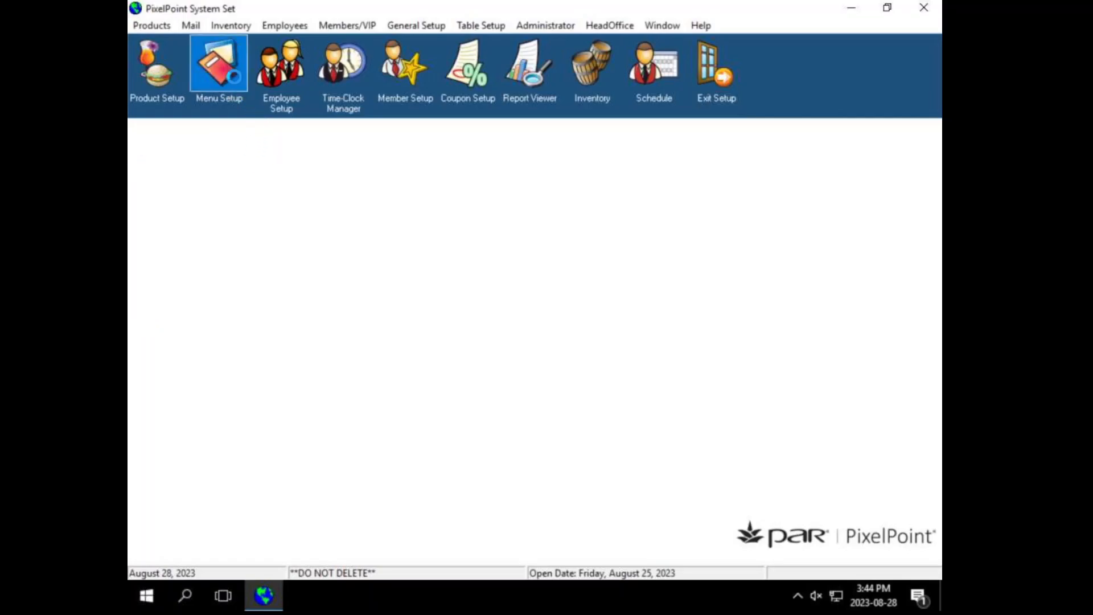
{"action": "left_click", "coordinate": [230, 70]}
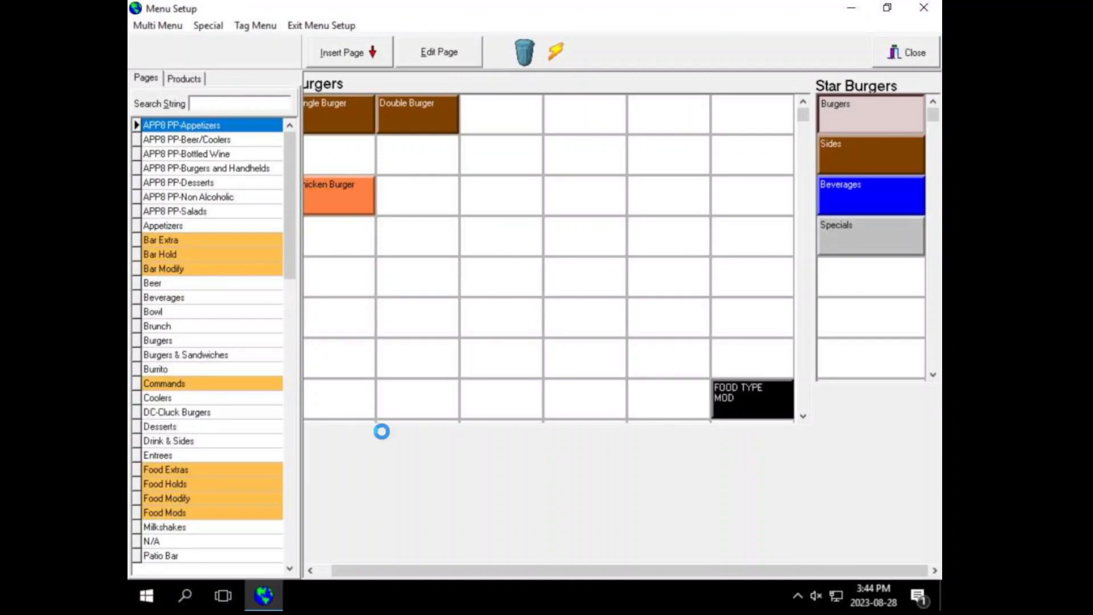
{"action": "left_click_drag", "start_coordinate": [388, 567], "coordinate": [342, 568]}
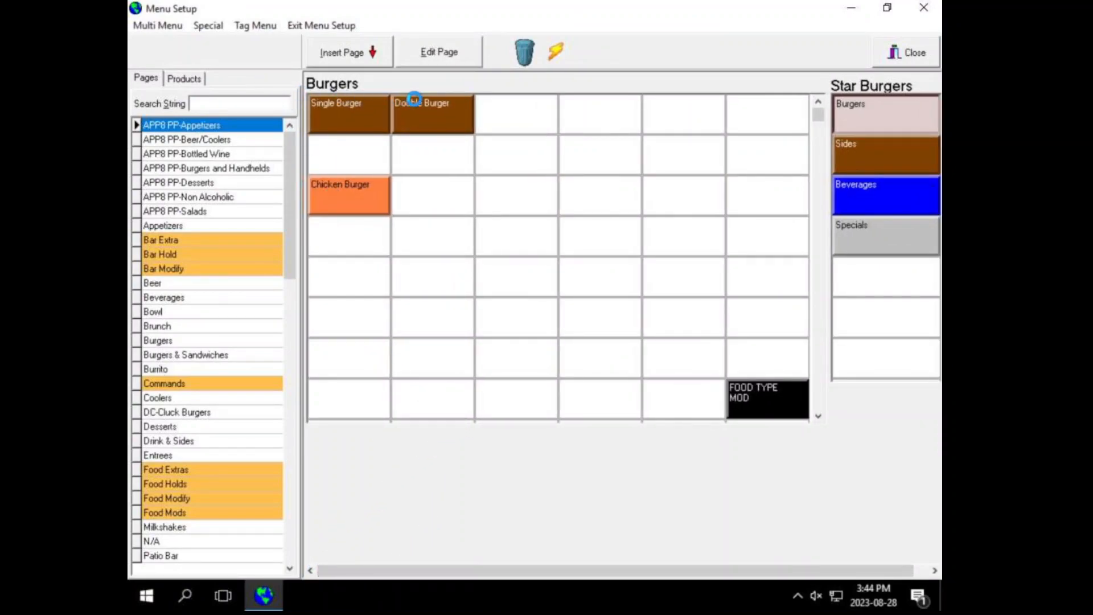
Step: Switch the Menu Setup to the Star Pub menu layout via Multi Menu
{"action": "left_click", "coordinate": [163, 27]}
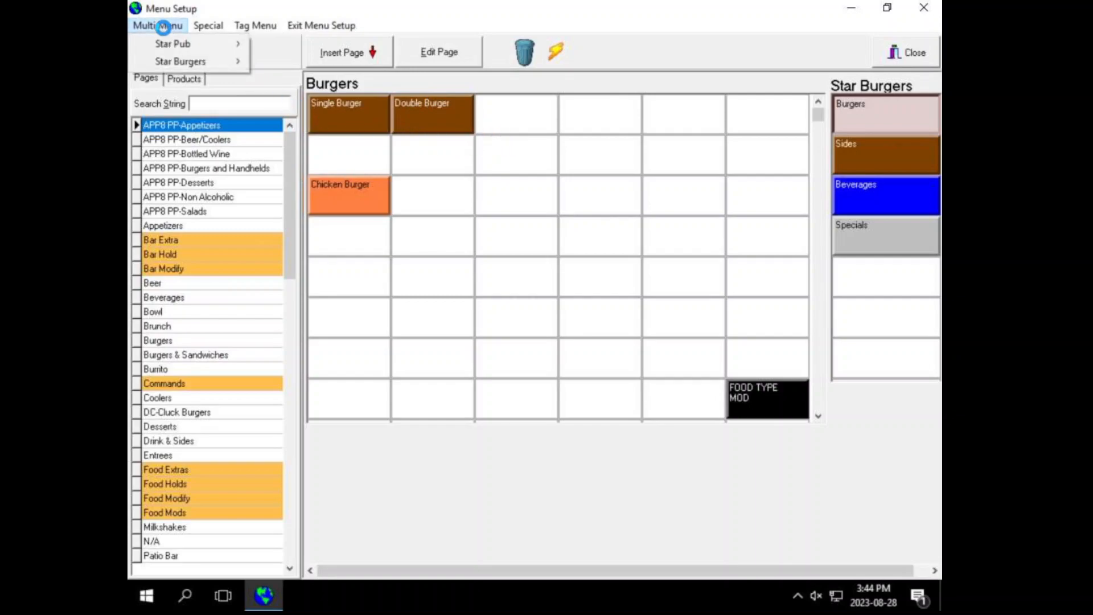
{"action": "mouse_move", "coordinate": [163, 62]}
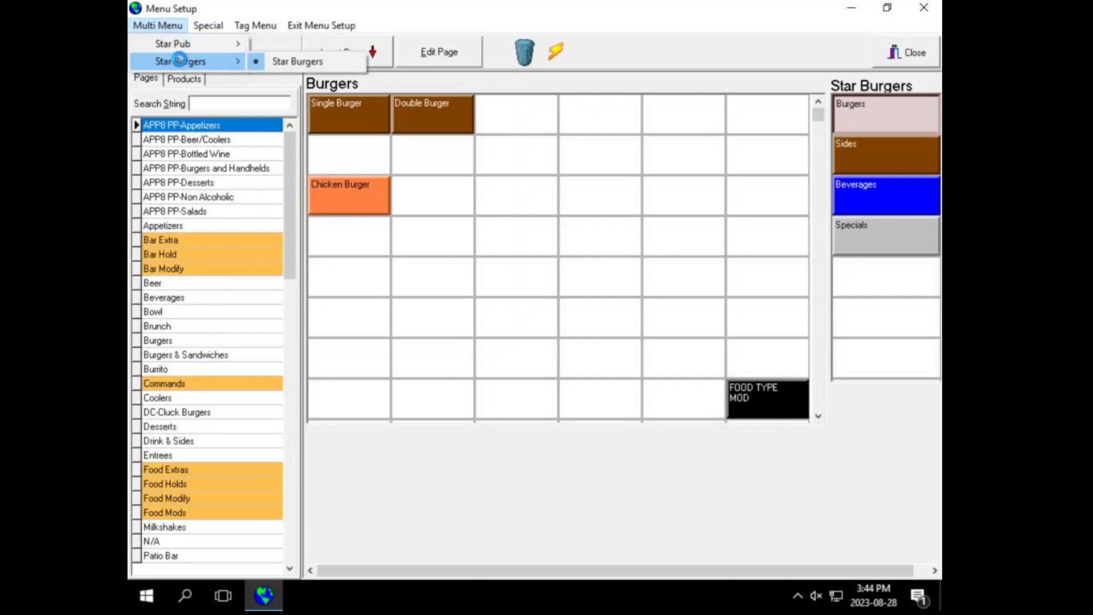
{"action": "mouse_move", "coordinate": [202, 43]}
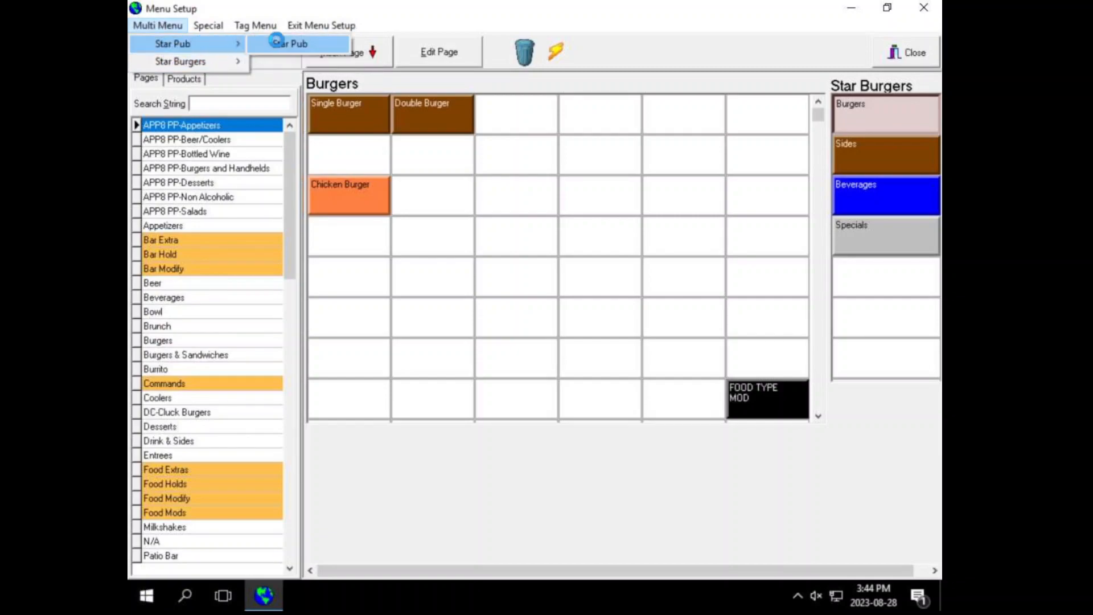
{"action": "left_click", "coordinate": [277, 42]}
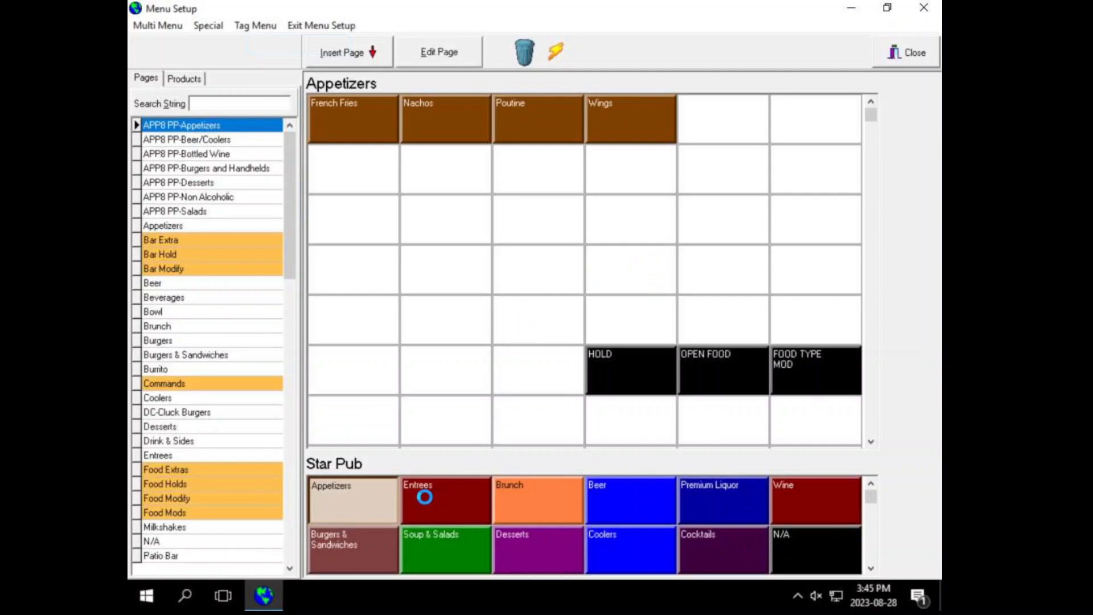
Step: Browse the Entrees and Brunch pages, then return to Appetizers and select French Fries
{"action": "left_click", "coordinate": [430, 495]}
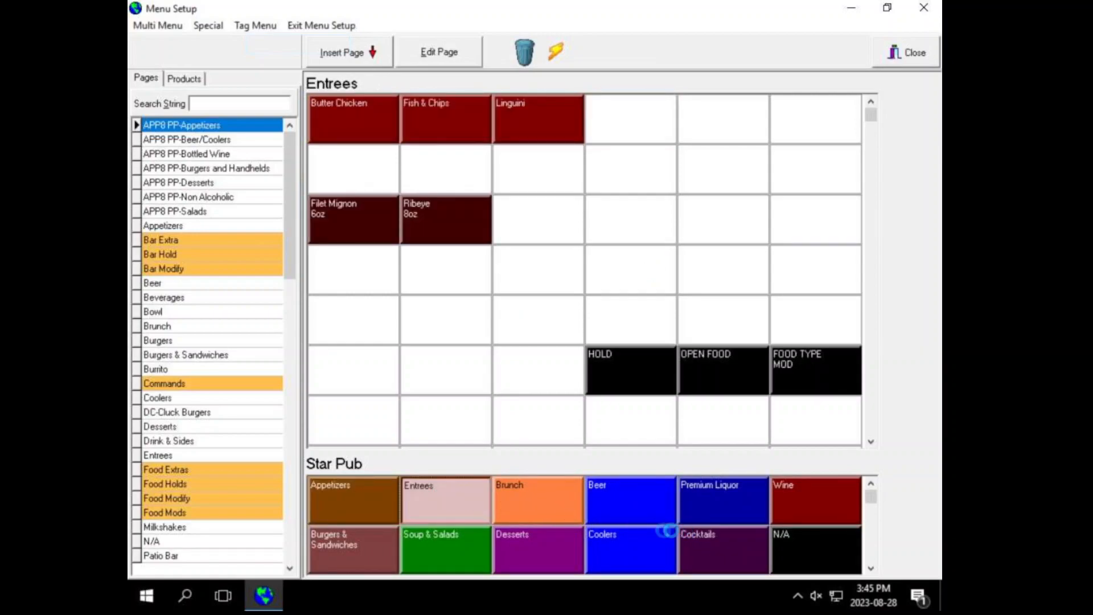
{"action": "left_click", "coordinate": [385, 516]}
{"action": "left_click", "coordinate": [450, 510]}
{"action": "left_click", "coordinate": [541, 507]}
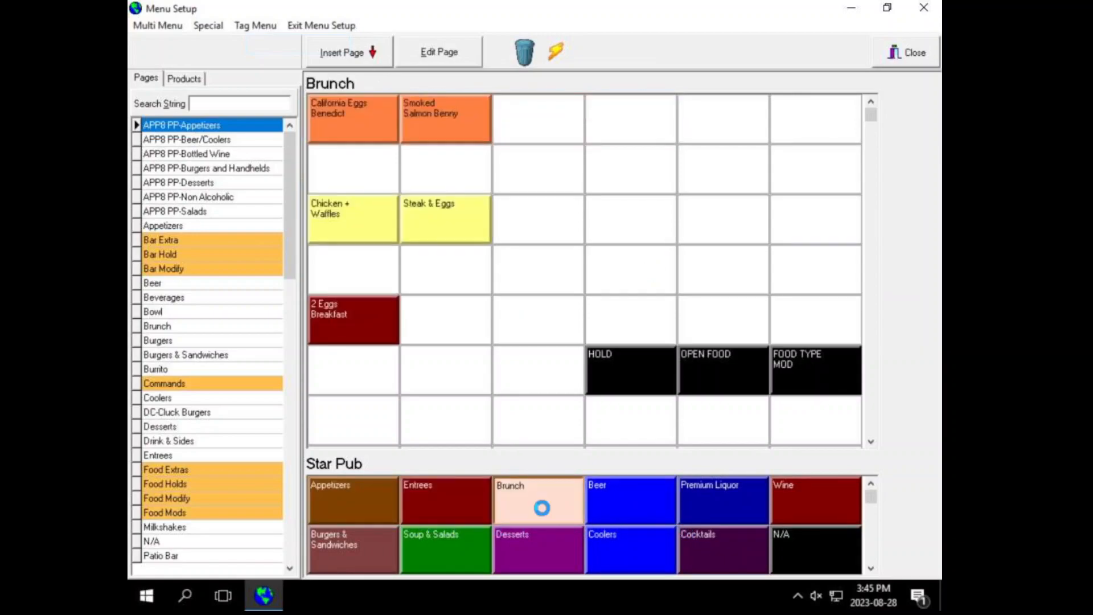
{"action": "left_click", "coordinate": [439, 512]}
{"action": "left_click", "coordinate": [366, 508]}
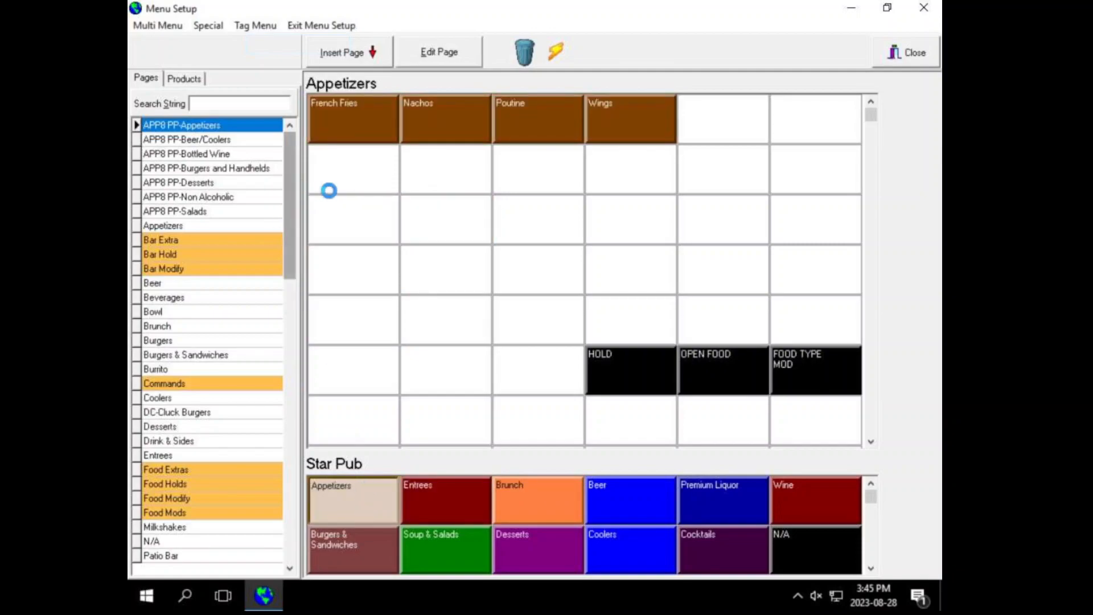
{"action": "left_click", "coordinate": [349, 114]}
Step: Move French Fries down and back to the top-left slot, then delete the Nachos button
{"action": "left_click_drag", "start_coordinate": [344, 123], "coordinate": [353, 216]}
{"action": "left_click_drag", "start_coordinate": [348, 176], "coordinate": [353, 127]}
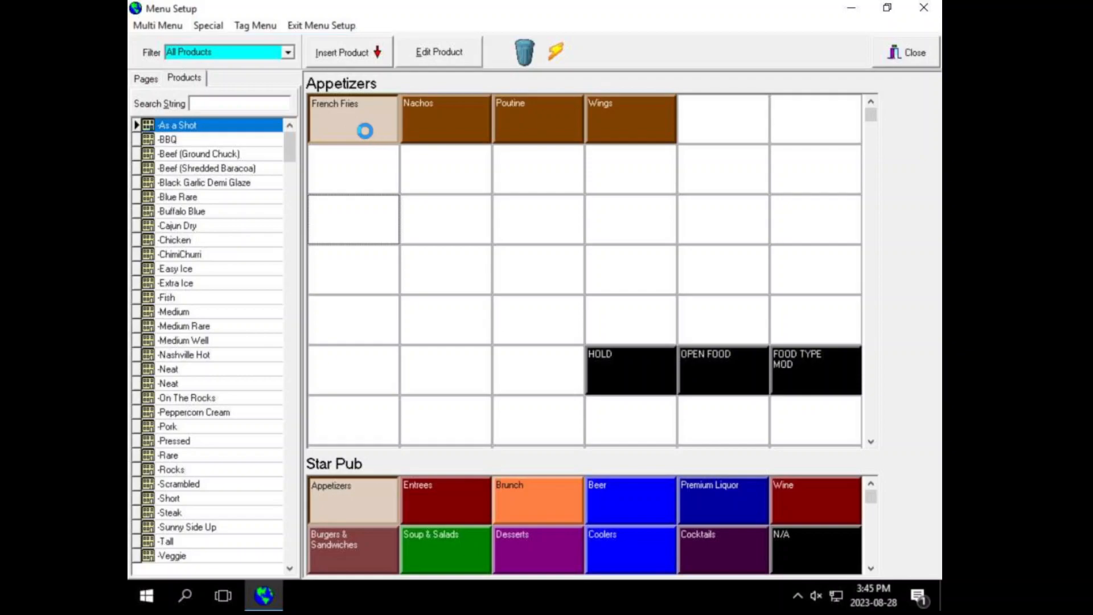
{"action": "left_click", "coordinate": [411, 128]}
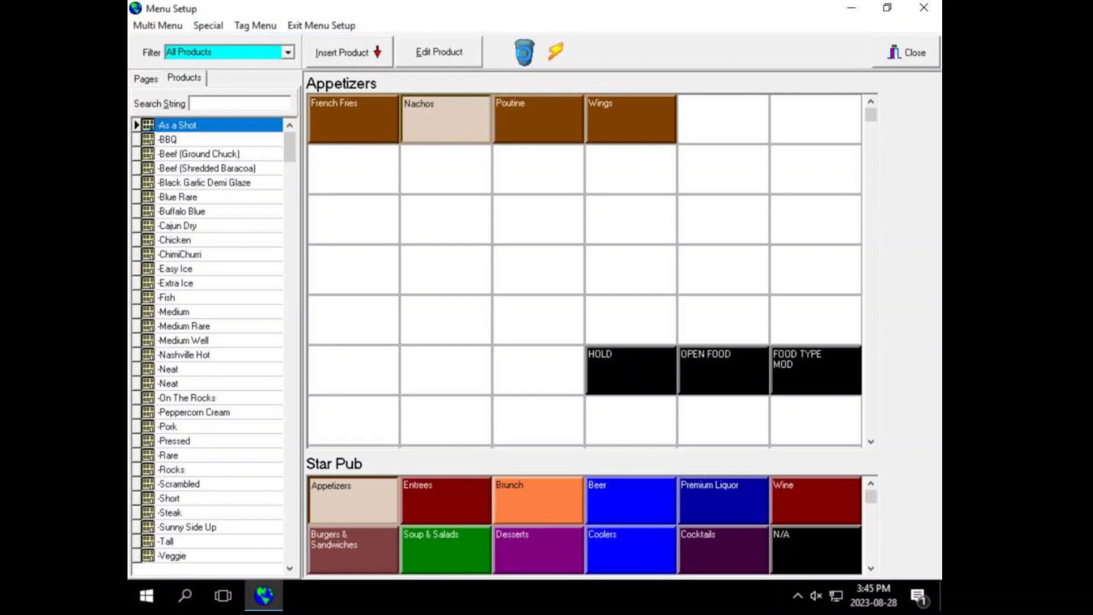
{"action": "left_click", "coordinate": [525, 53]}
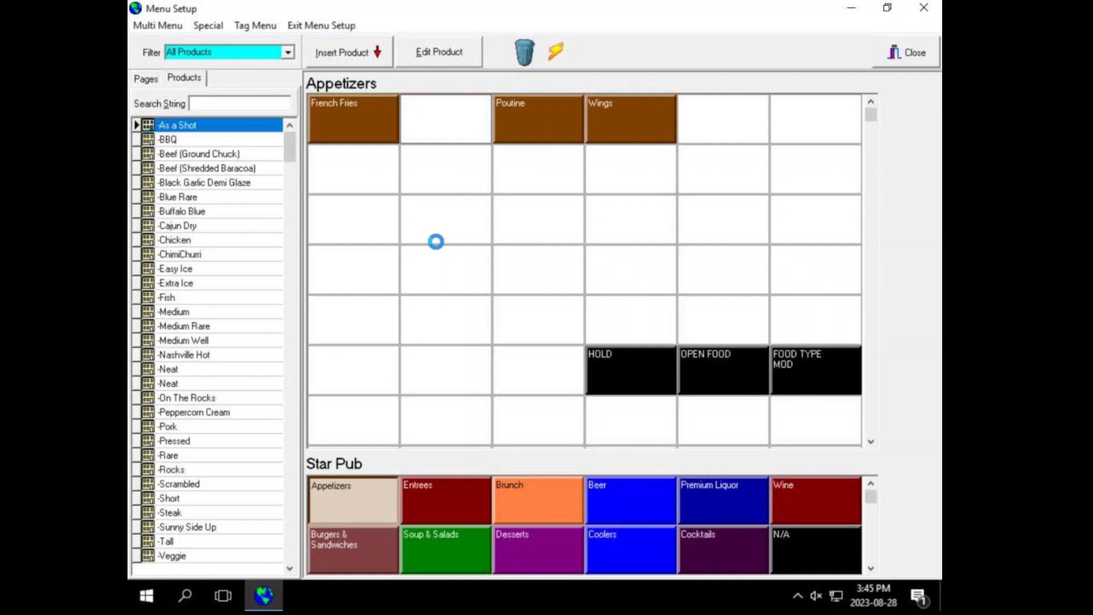
Step: Search 'Nacho' in Products, drop Nachos into the empty second slot, and open its product settings
{"action": "left_click", "coordinate": [237, 104]}
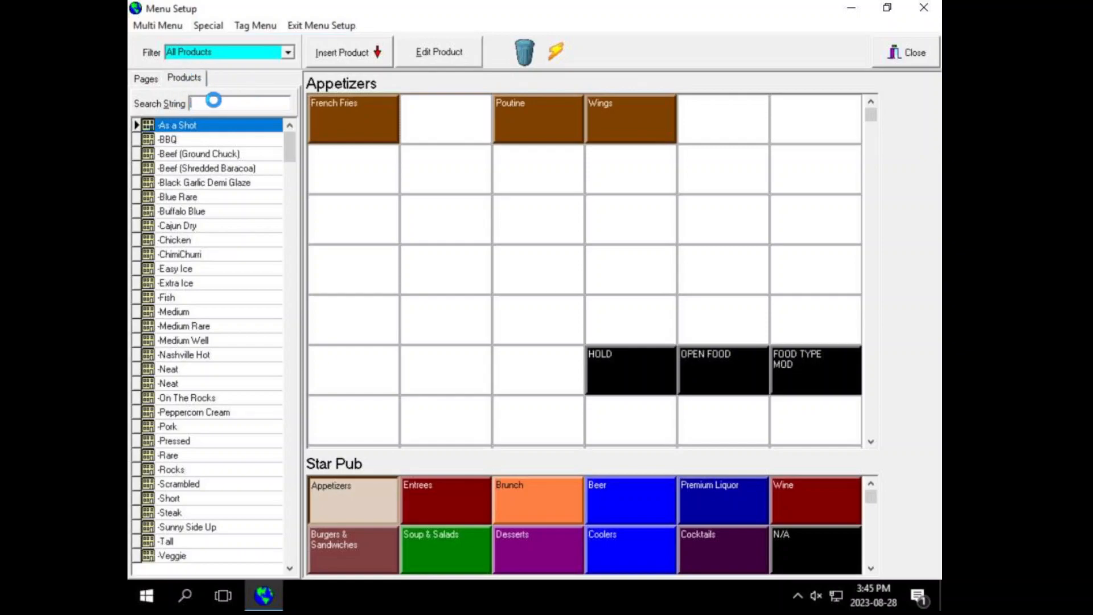
{"action": "type", "text": "Nacho"}
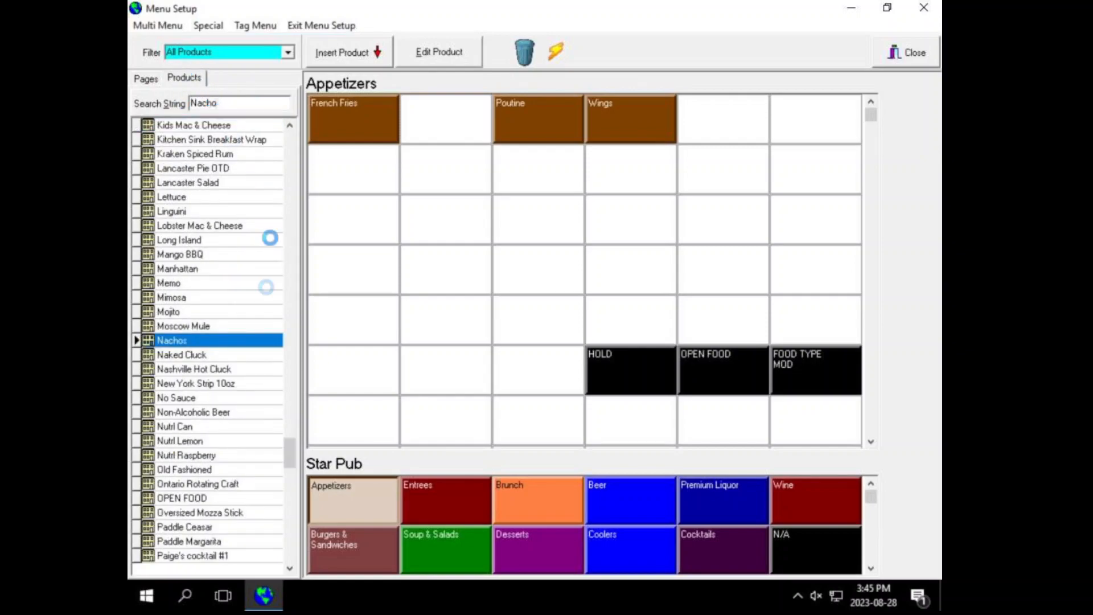
{"action": "left_click_drag", "start_coordinate": [171, 340], "coordinate": [423, 134]}
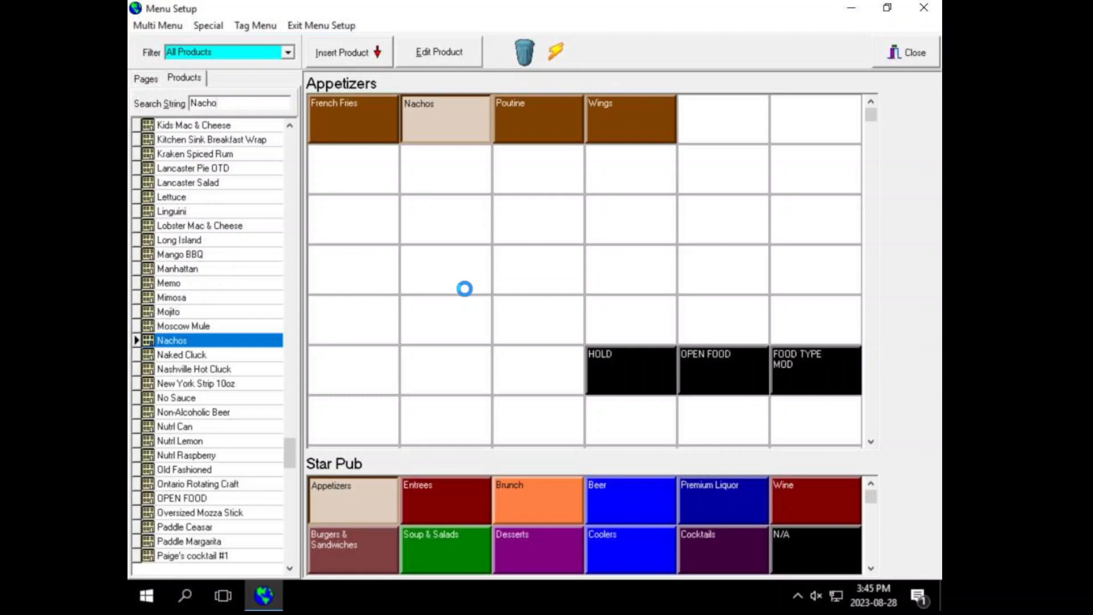
{"action": "left_click", "coordinate": [354, 123]}
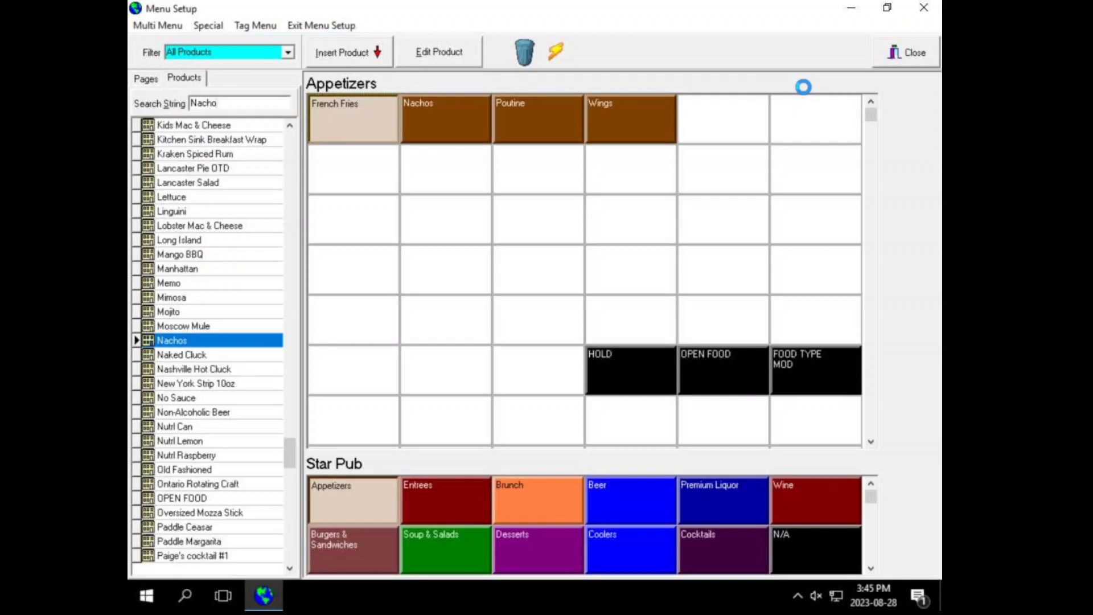
{"action": "left_click", "coordinate": [448, 115]}
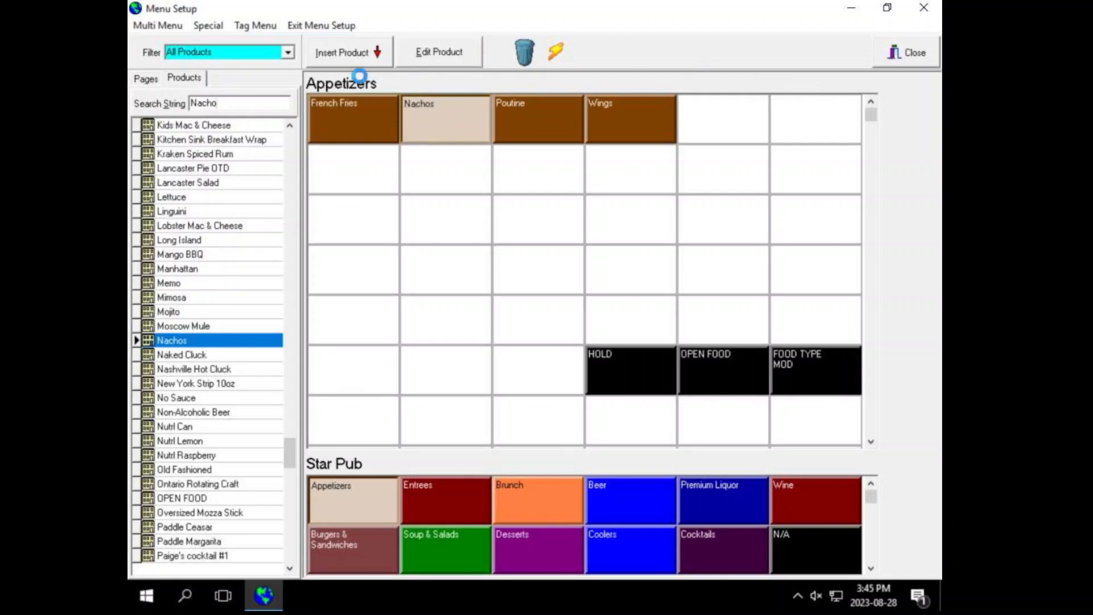
{"action": "left_click", "coordinate": [435, 51]}
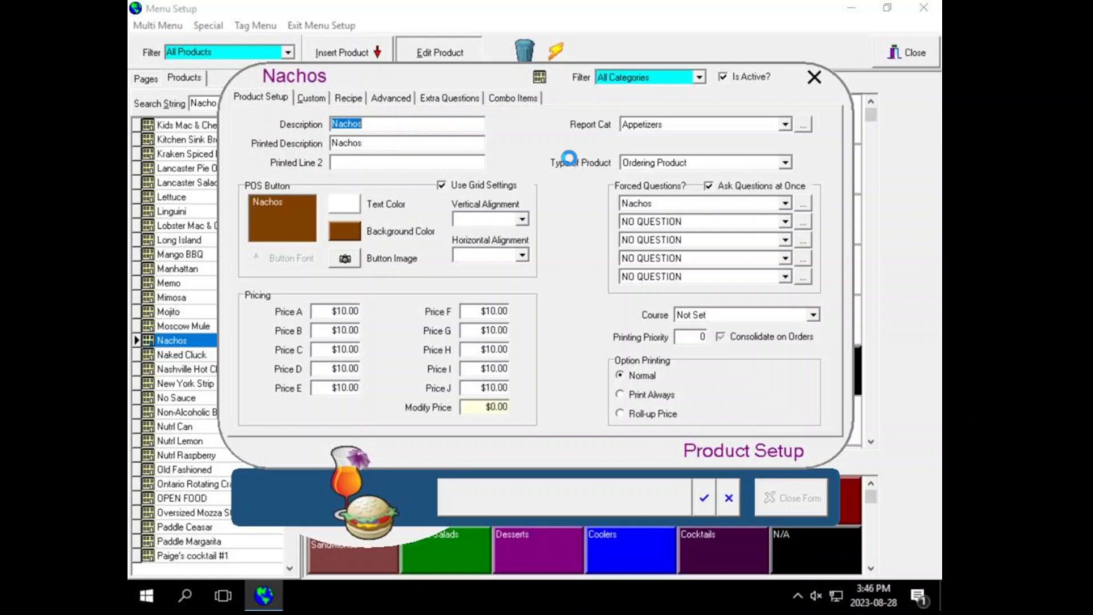
Step: Close the Nachos product settings and accept the Appetizers page settings unchanged
{"action": "left_click", "coordinate": [706, 496]}
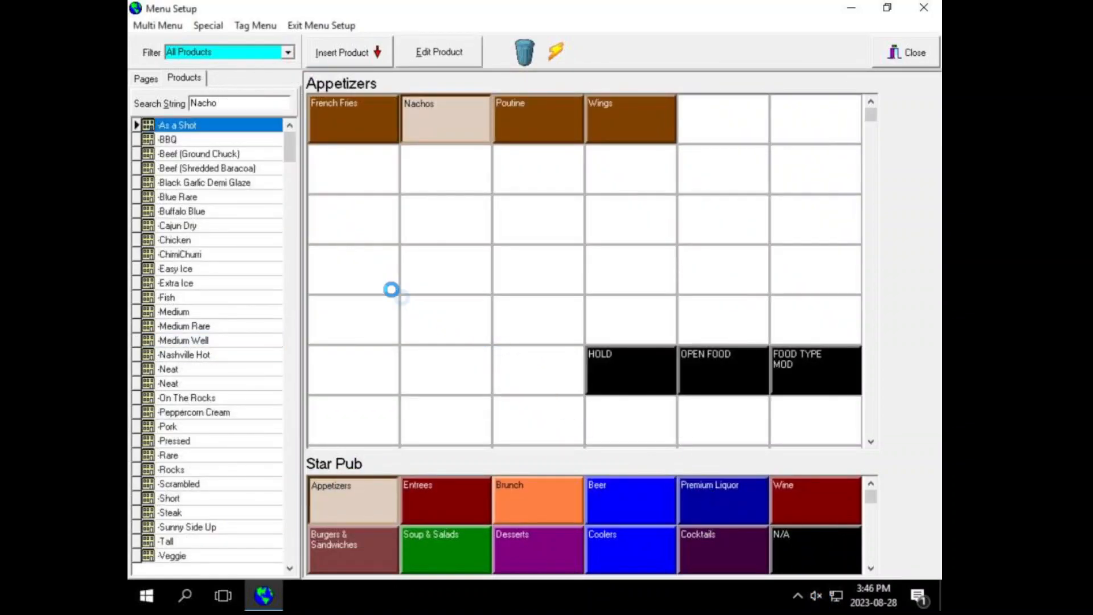
{"action": "left_click", "coordinate": [366, 271]}
{"action": "left_click", "coordinate": [373, 499]}
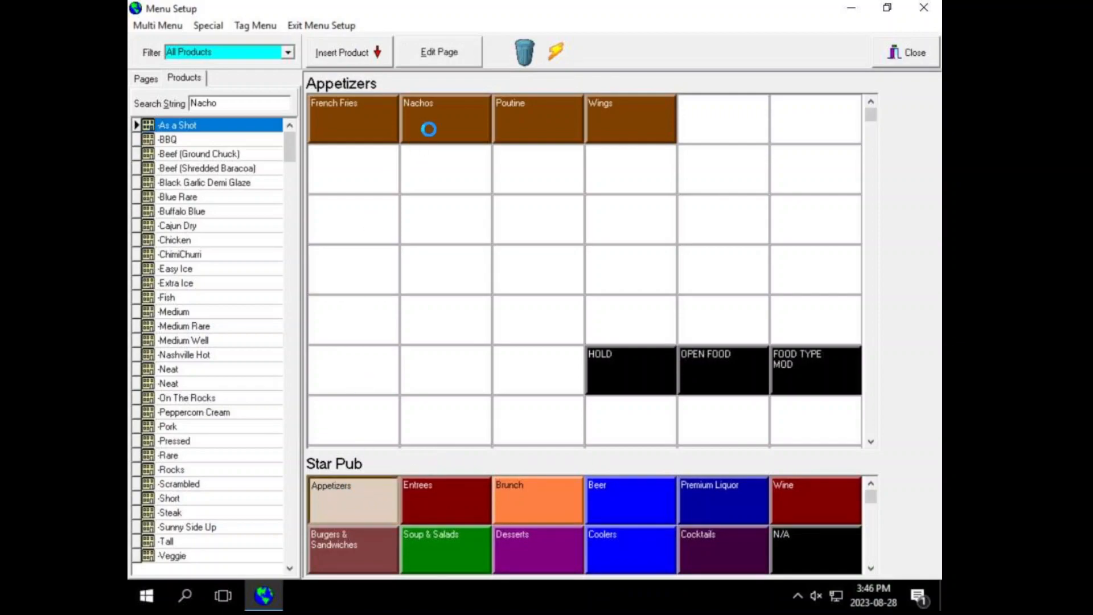
{"action": "left_click", "coordinate": [439, 52]}
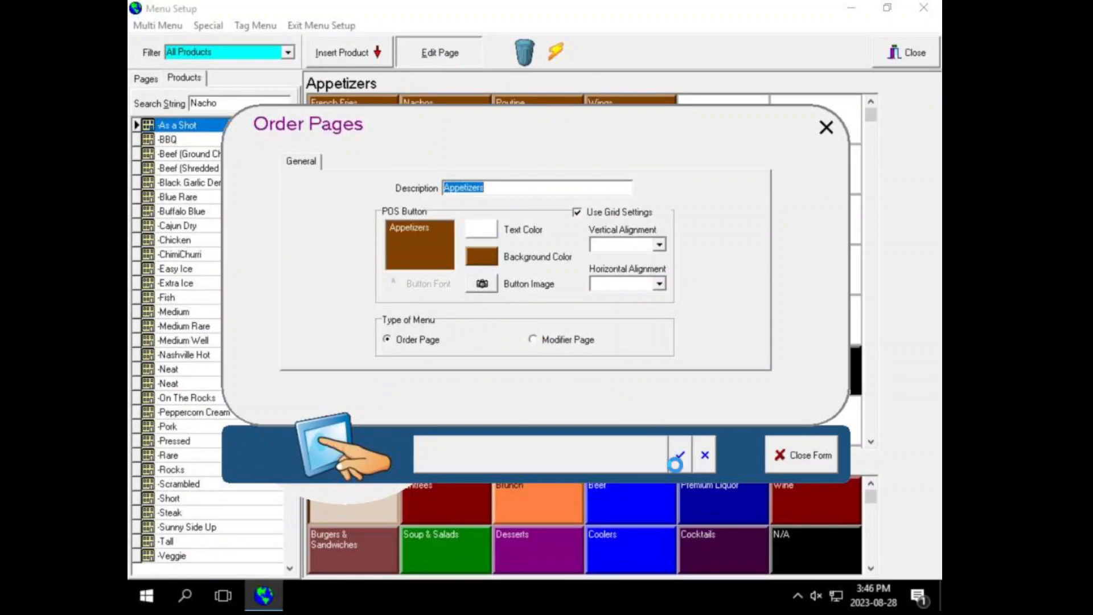
{"action": "left_click", "coordinate": [679, 455]}
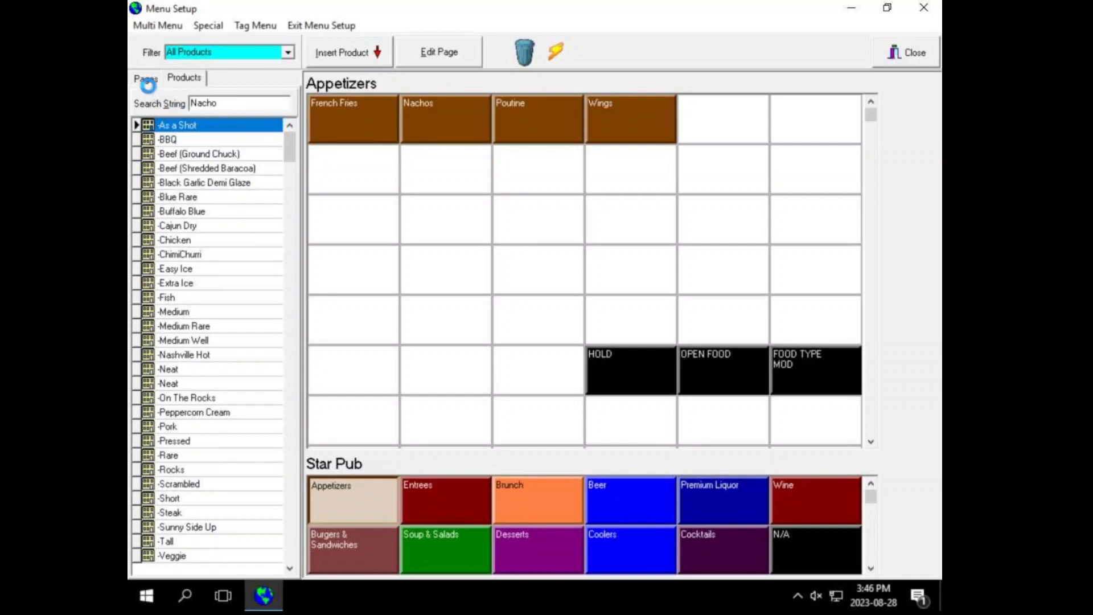
Step: Start and discard a new order page, then return to Appetizers and clear the 'Nacho' search
{"action": "left_click", "coordinate": [868, 569]}
{"action": "left_click", "coordinate": [387, 553]}
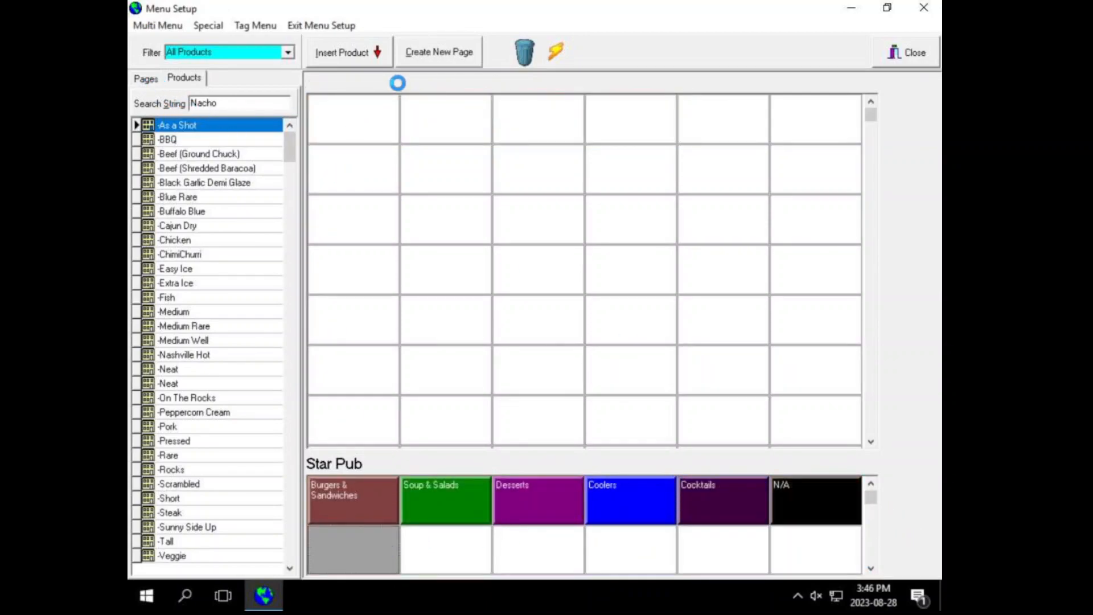
{"action": "left_click", "coordinate": [441, 51]}
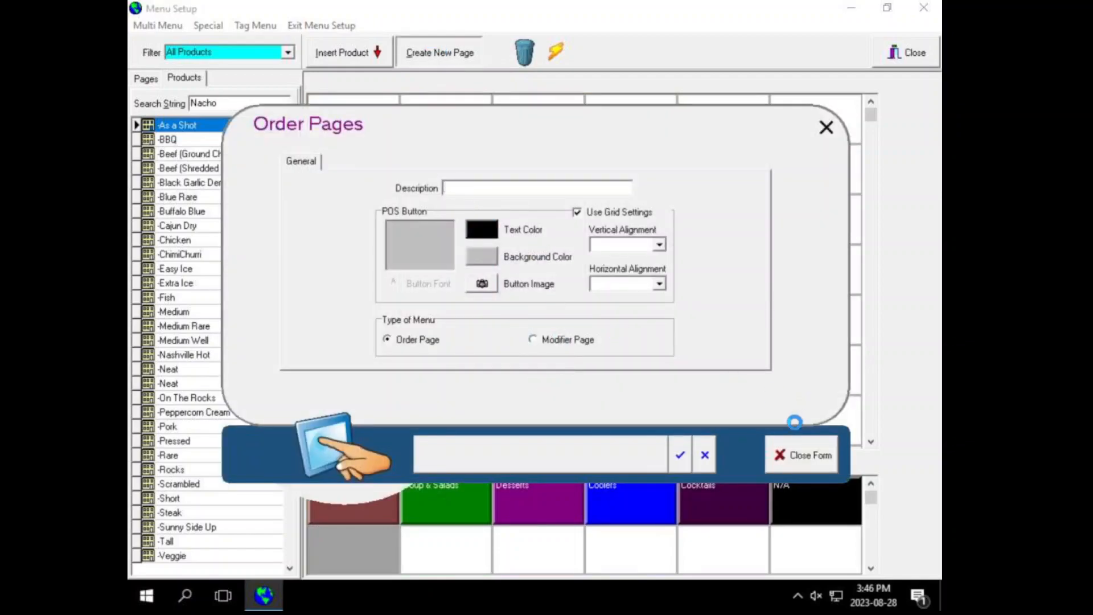
{"action": "left_click", "coordinate": [704, 454]}
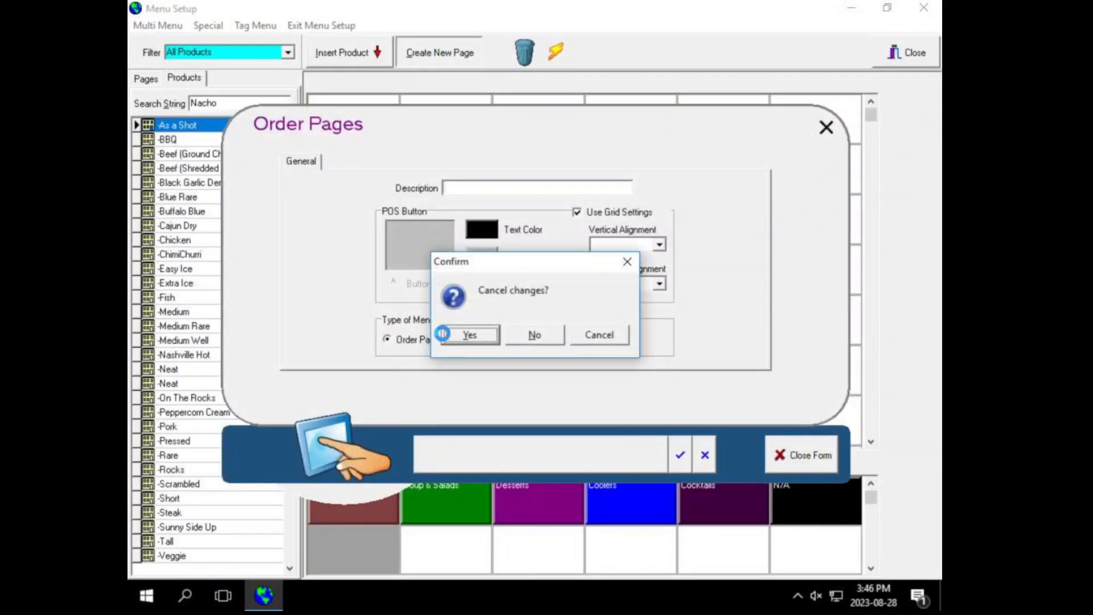
{"action": "left_click", "coordinate": [442, 334]}
{"action": "left_click", "coordinate": [867, 483]}
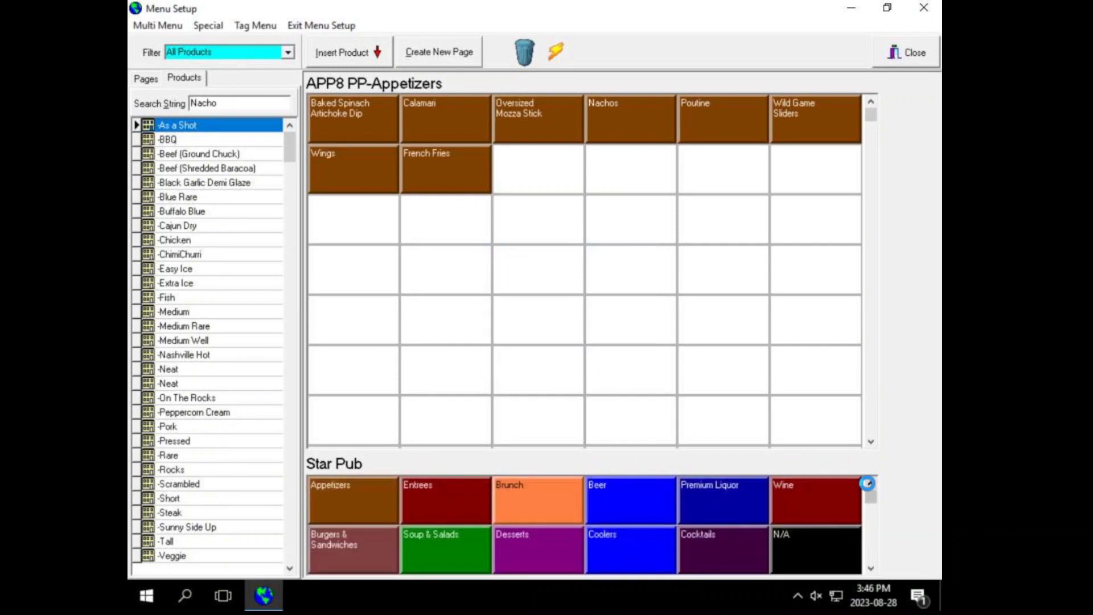
{"action": "left_click", "coordinate": [368, 500]}
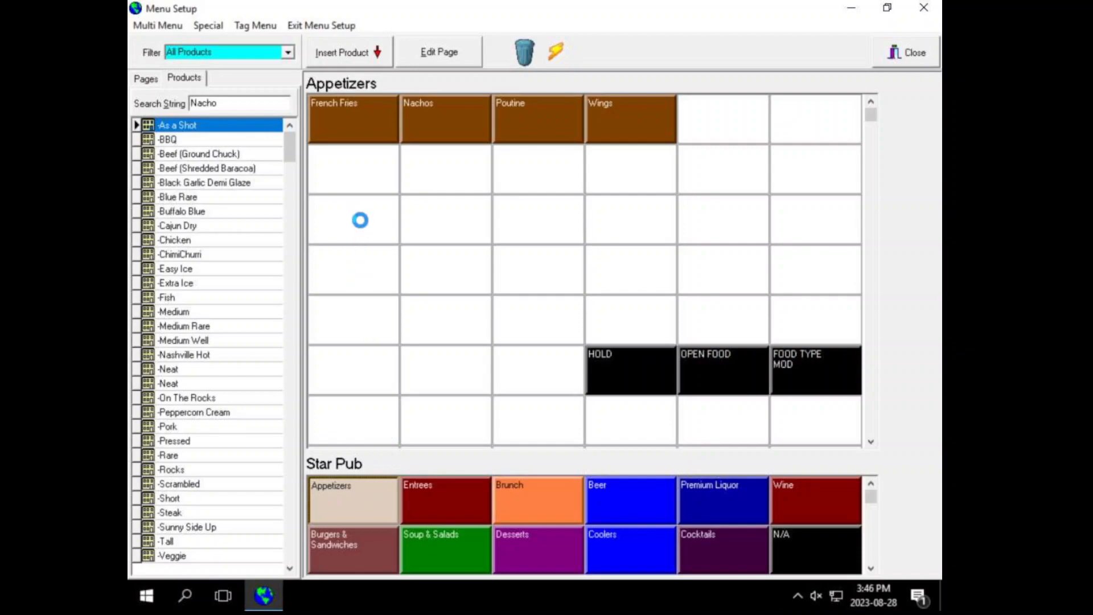
{"action": "left_click", "coordinate": [230, 103]}
{"action": "left_click", "coordinate": [371, 224]}
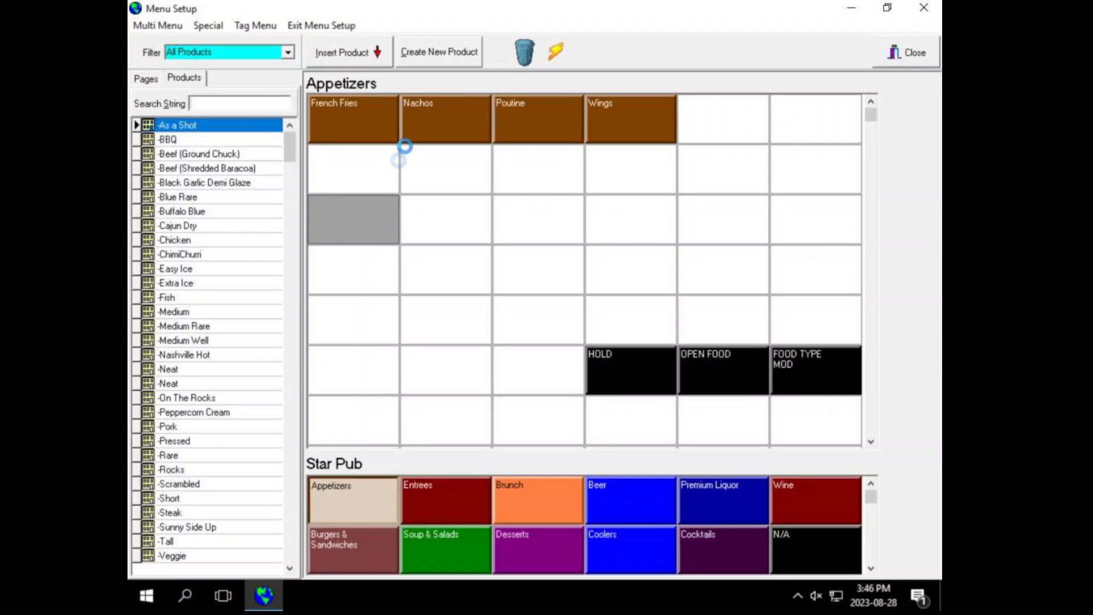
{"action": "left_click", "coordinate": [438, 53]}
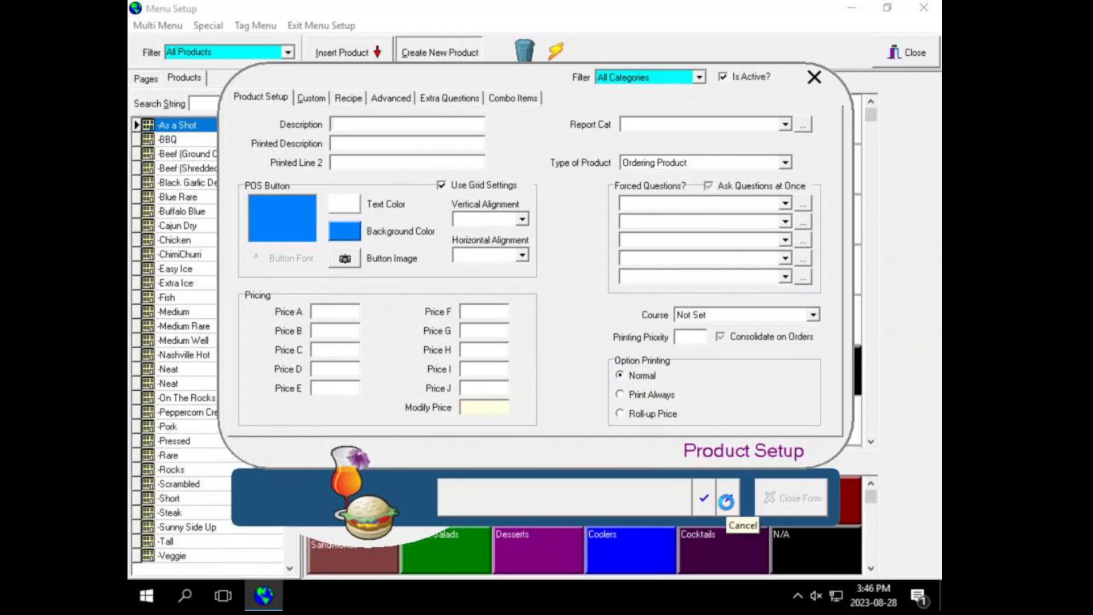
{"action": "left_click", "coordinate": [726, 501]}
{"action": "left_click", "coordinate": [462, 334]}
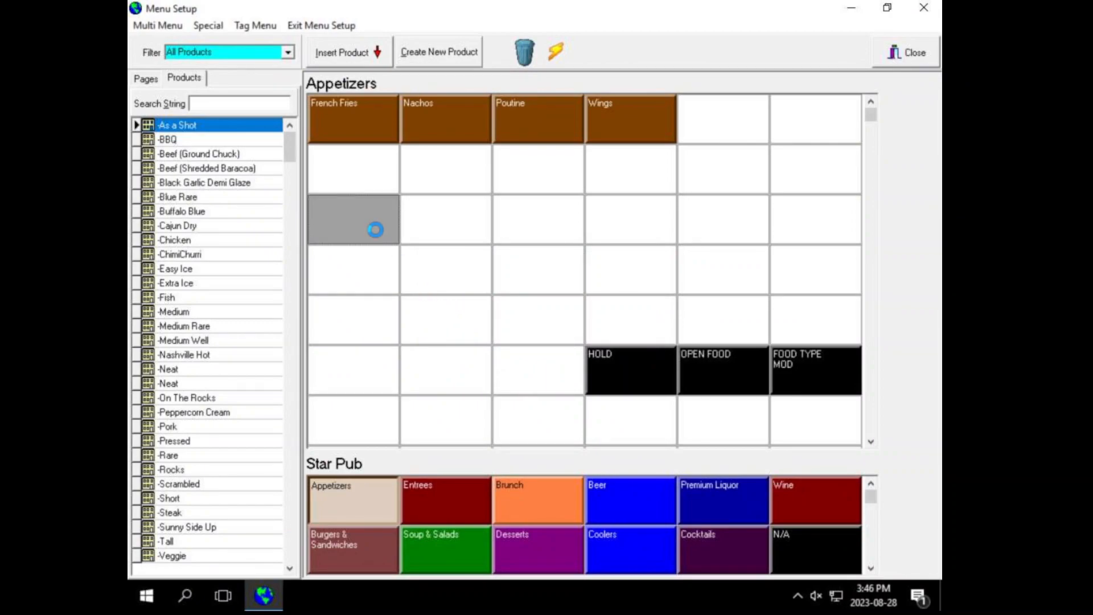
{"action": "left_click", "coordinate": [444, 505]}
{"action": "left_click", "coordinate": [554, 502]}
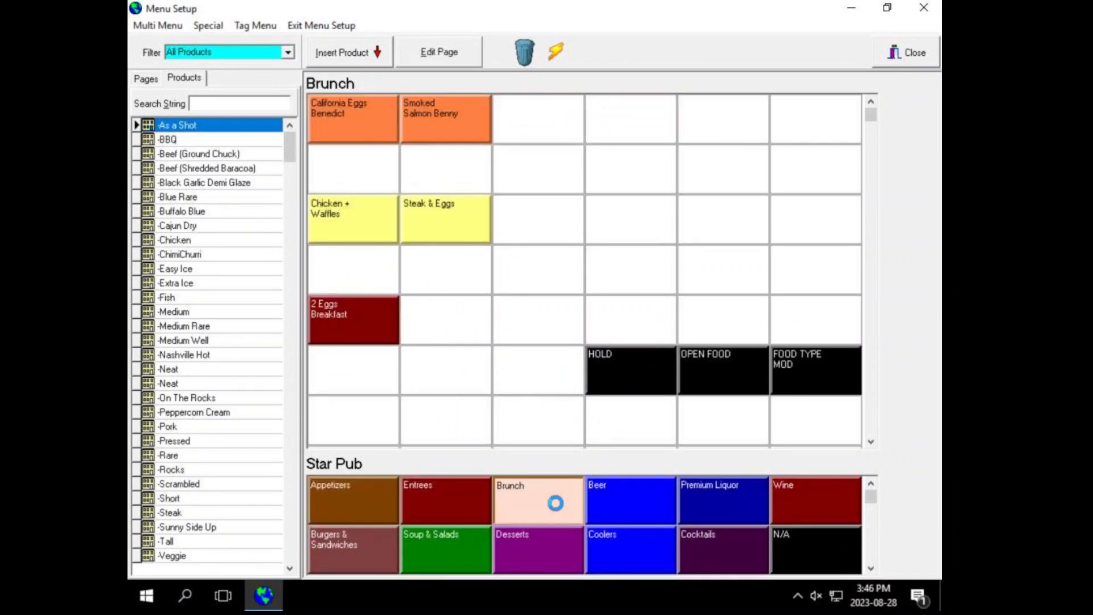
{"action": "left_click", "coordinate": [607, 501]}
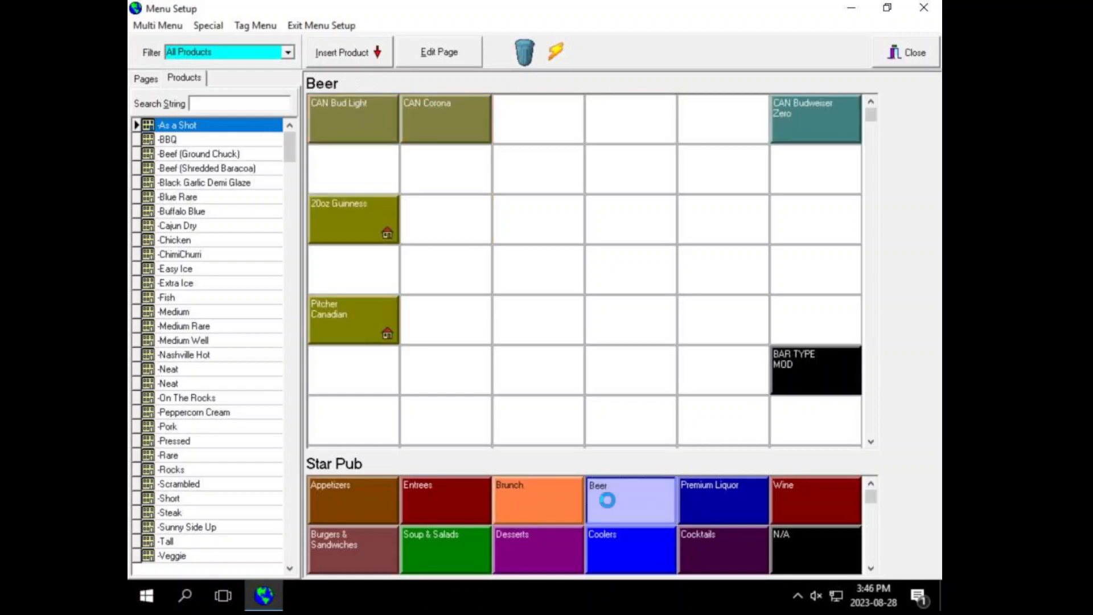
{"action": "left_click", "coordinate": [556, 52]}
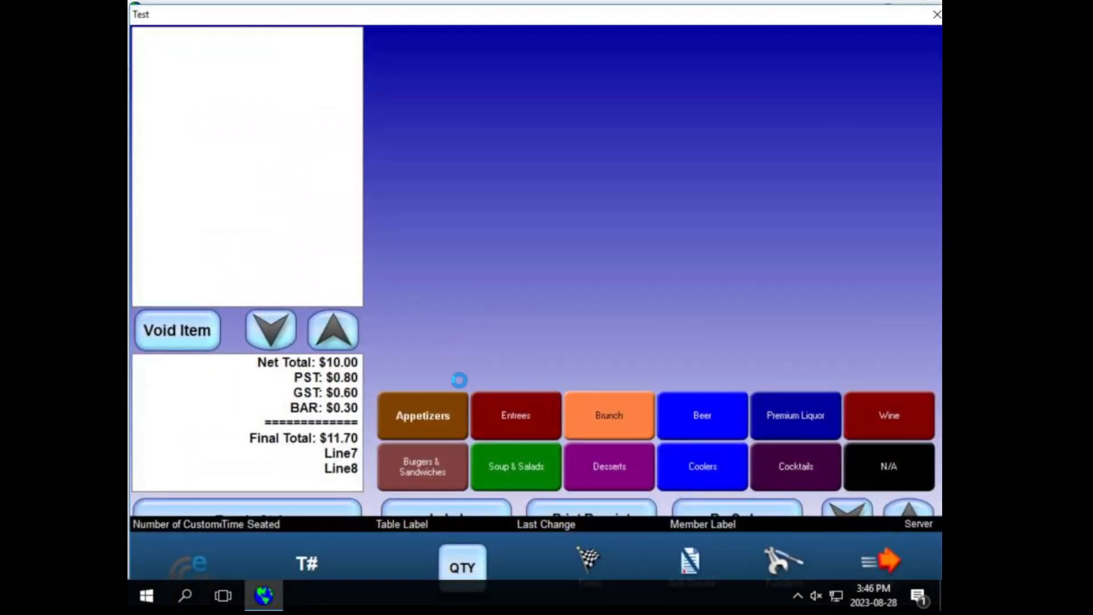
{"action": "left_click", "coordinate": [434, 402]}
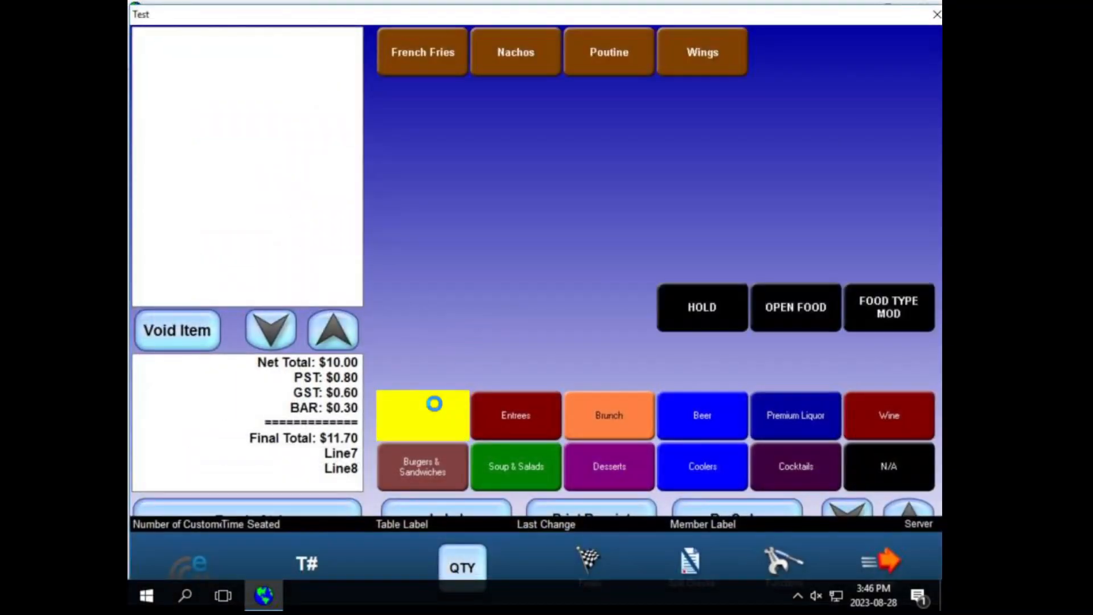
{"action": "left_click", "coordinate": [495, 410]}
{"action": "left_click", "coordinate": [622, 422]}
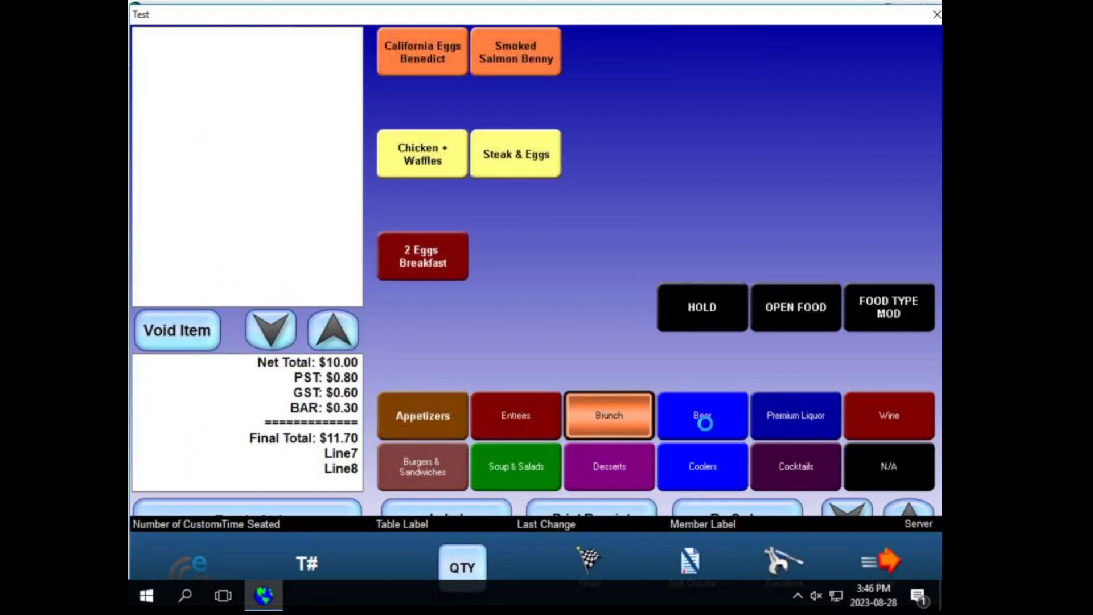
{"action": "left_click", "coordinate": [703, 420]}
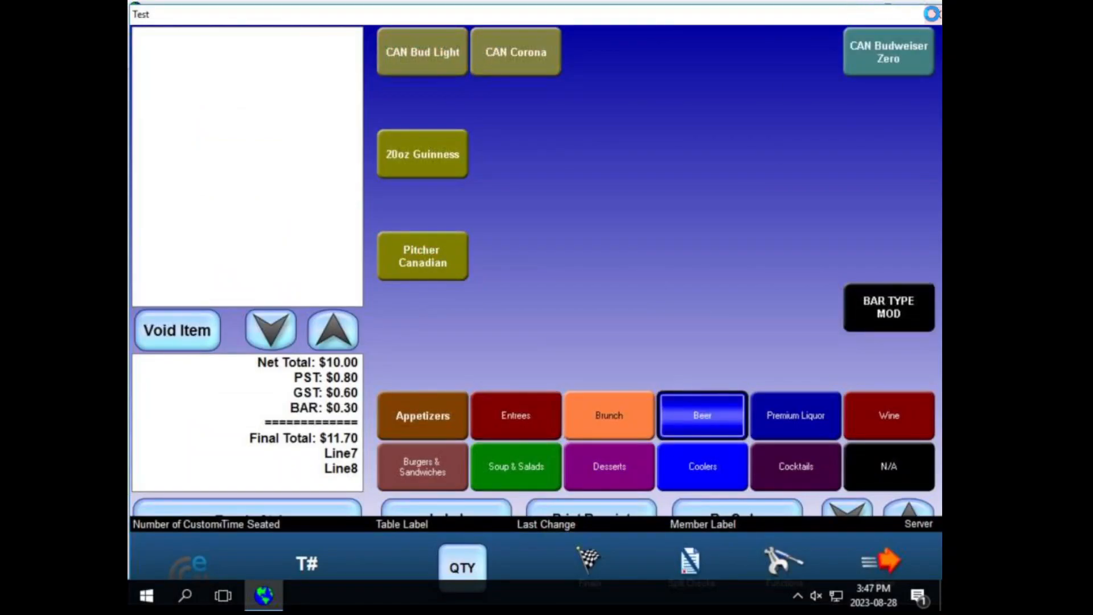
{"action": "left_click", "coordinate": [937, 15]}
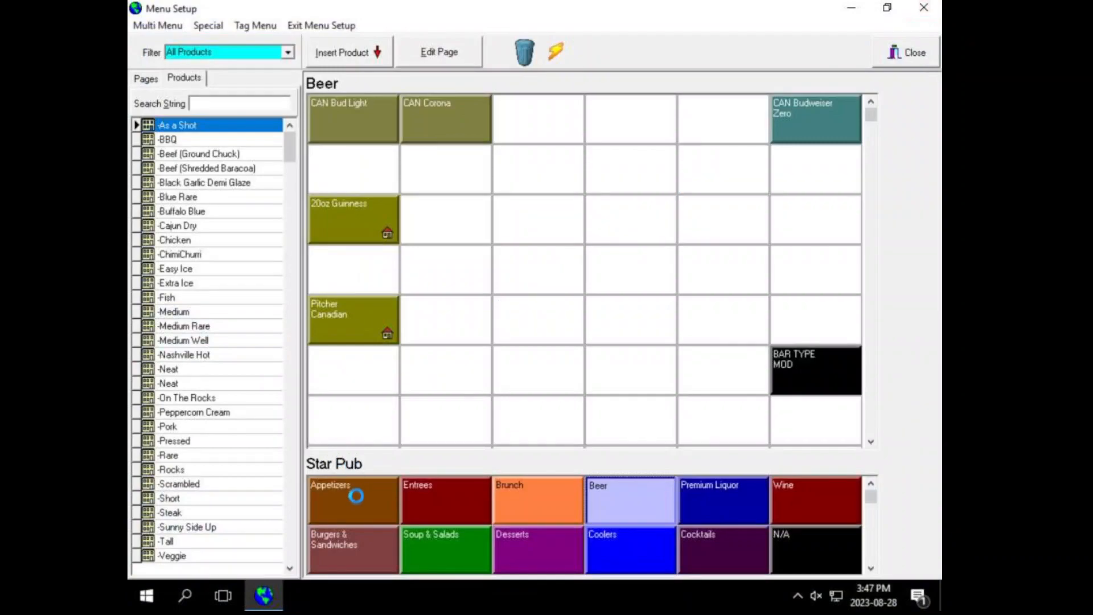
{"action": "left_click", "coordinate": [353, 494]}
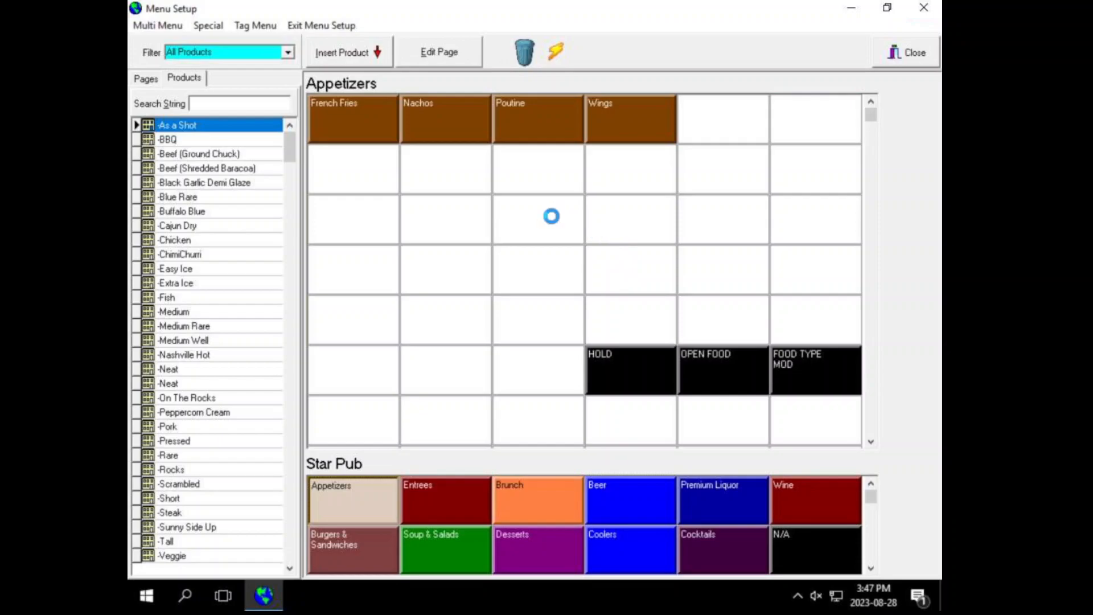
{"action": "left_click", "coordinate": [887, 60]}
Step: Exit System Setup, launch PixelPoint Back Office and log in with the password
{"action": "left_click", "coordinate": [713, 96]}
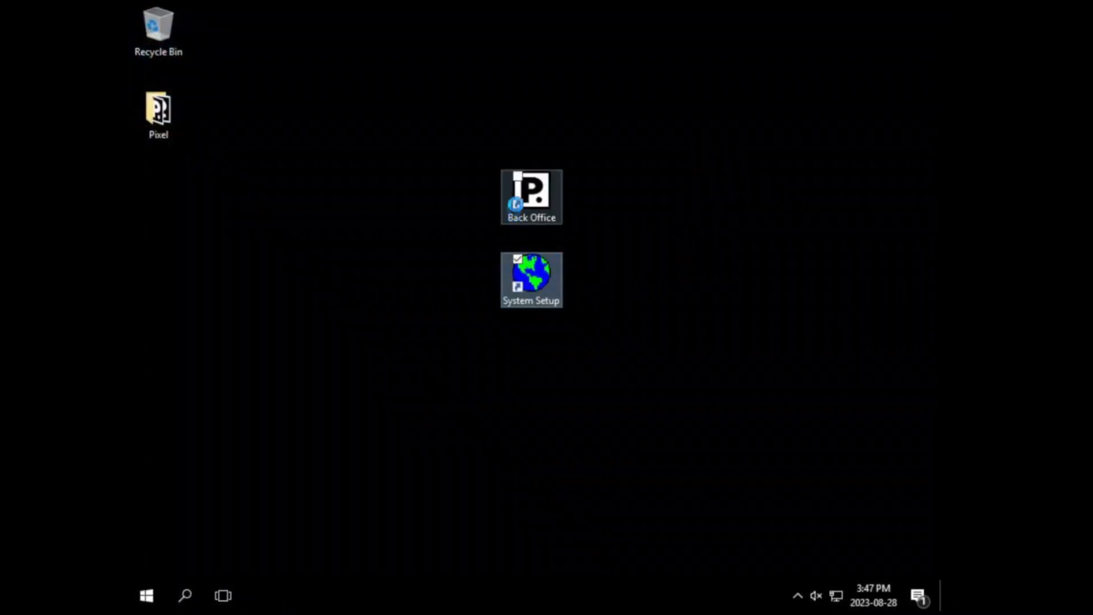
{"action": "left_click", "coordinate": [525, 189]}
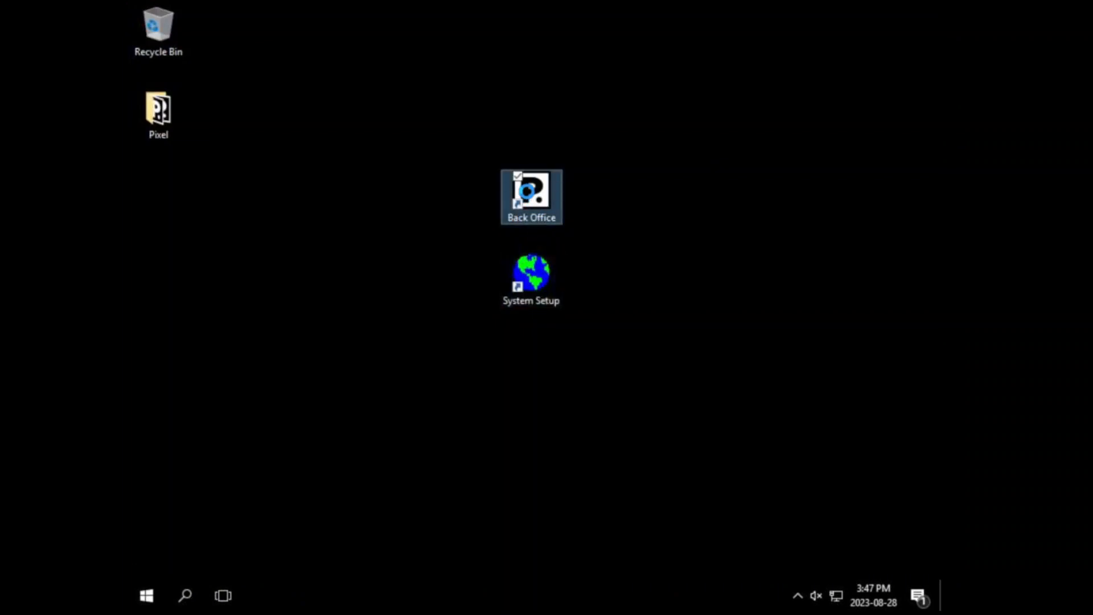
{"action": "left_click", "coordinate": [682, 266]}
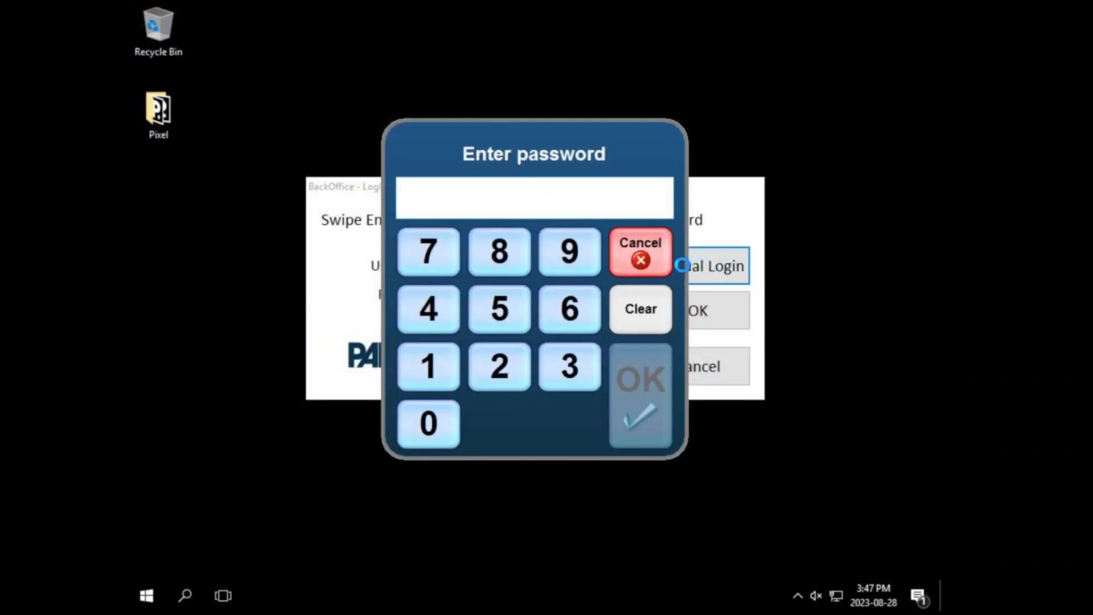
{"action": "type", "text": "•••"}
{"action": "key", "text": "Return"}
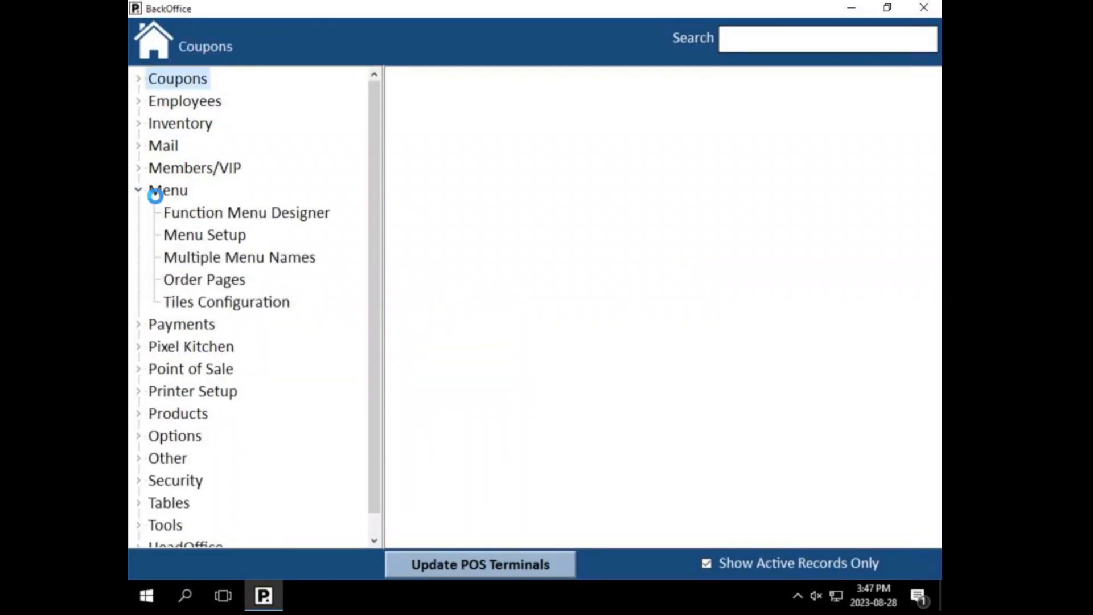
Step: In Back Office Menu Setup, load Star Pub's Appetizers page and check its grid and font settings
{"action": "left_click", "coordinate": [207, 235]}
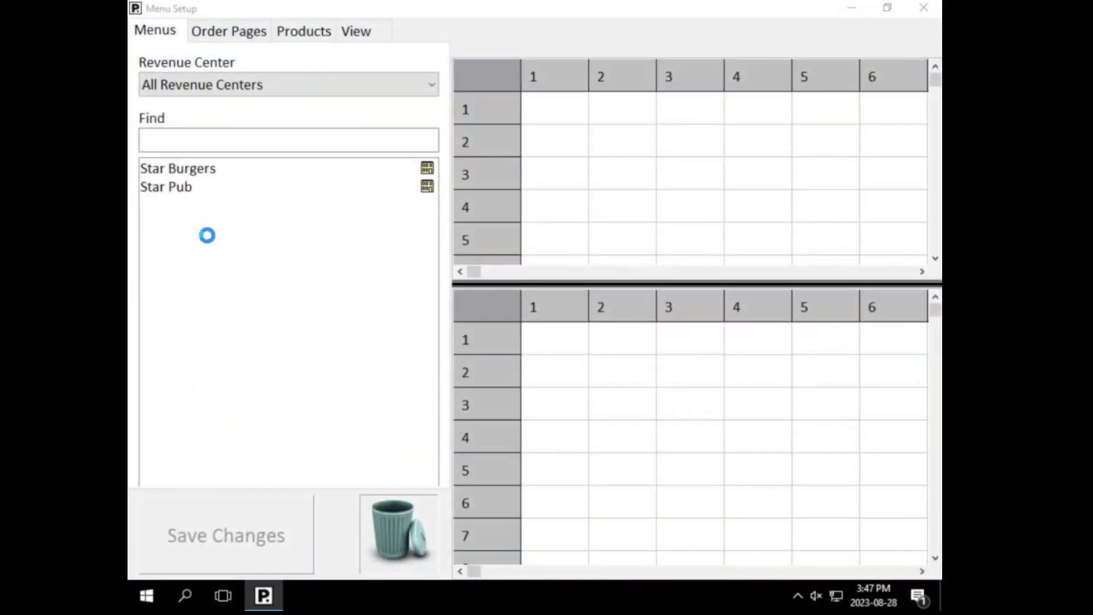
{"action": "left_click", "coordinate": [176, 188]}
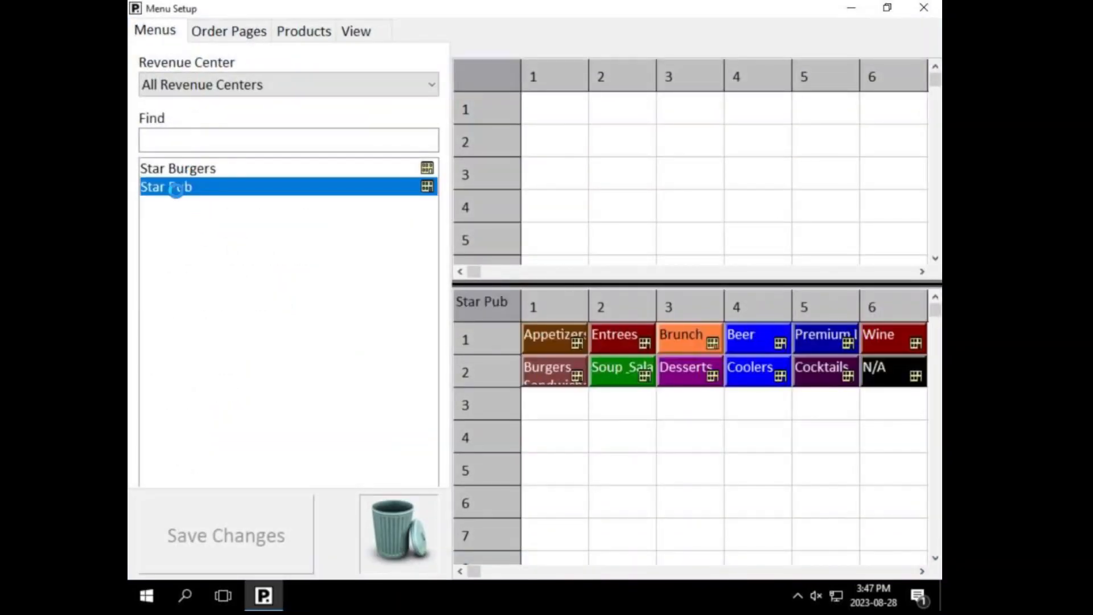
{"action": "left_click", "coordinate": [574, 343]}
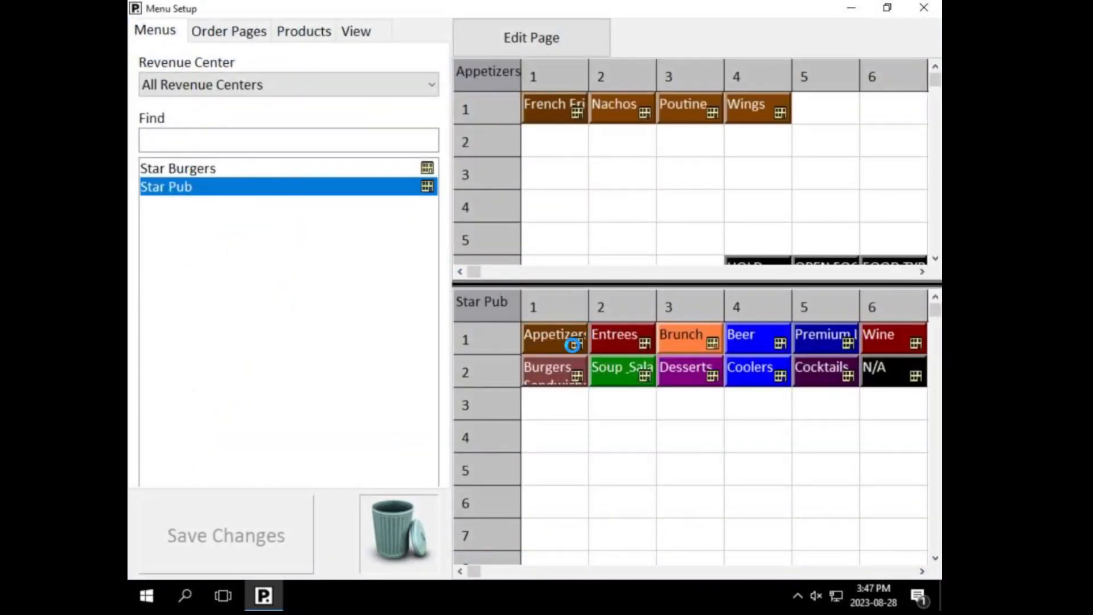
{"action": "left_click", "coordinate": [935, 258]}
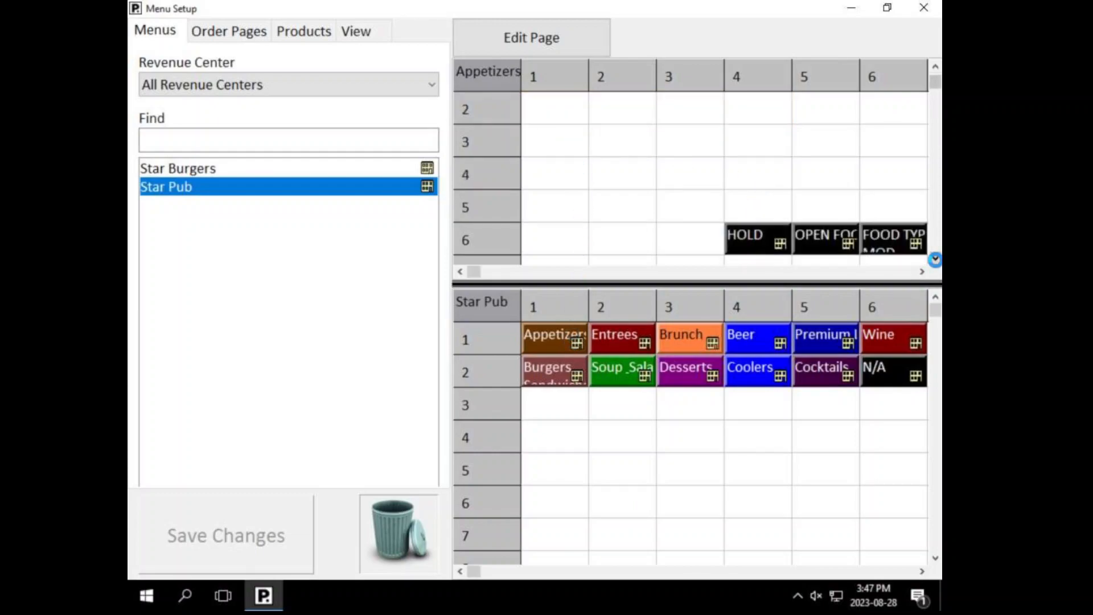
{"action": "left_click", "coordinate": [934, 73]}
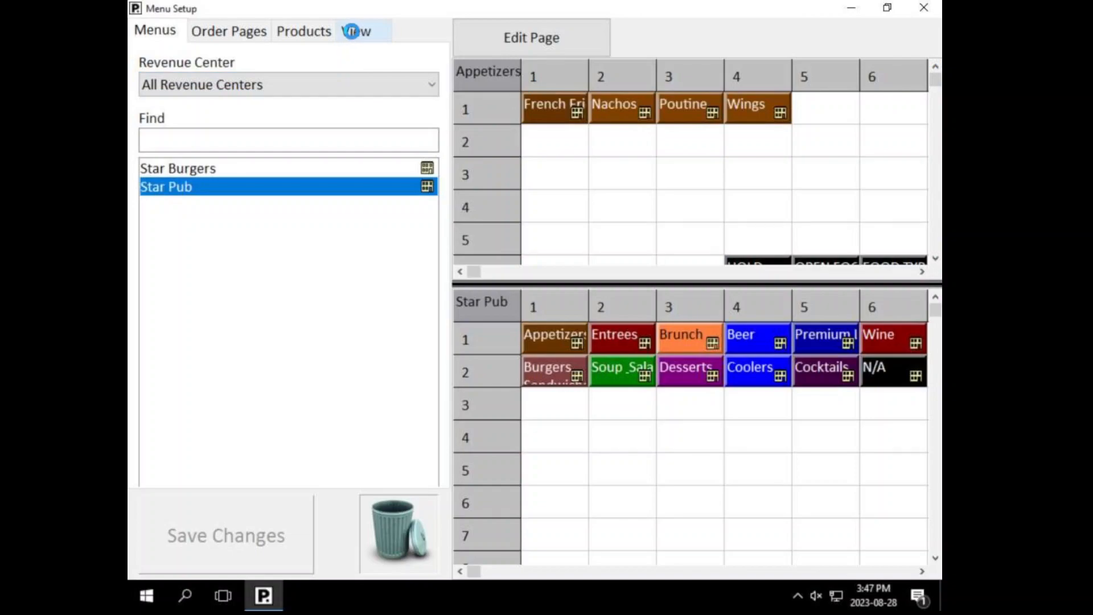
{"action": "left_click", "coordinate": [356, 30]}
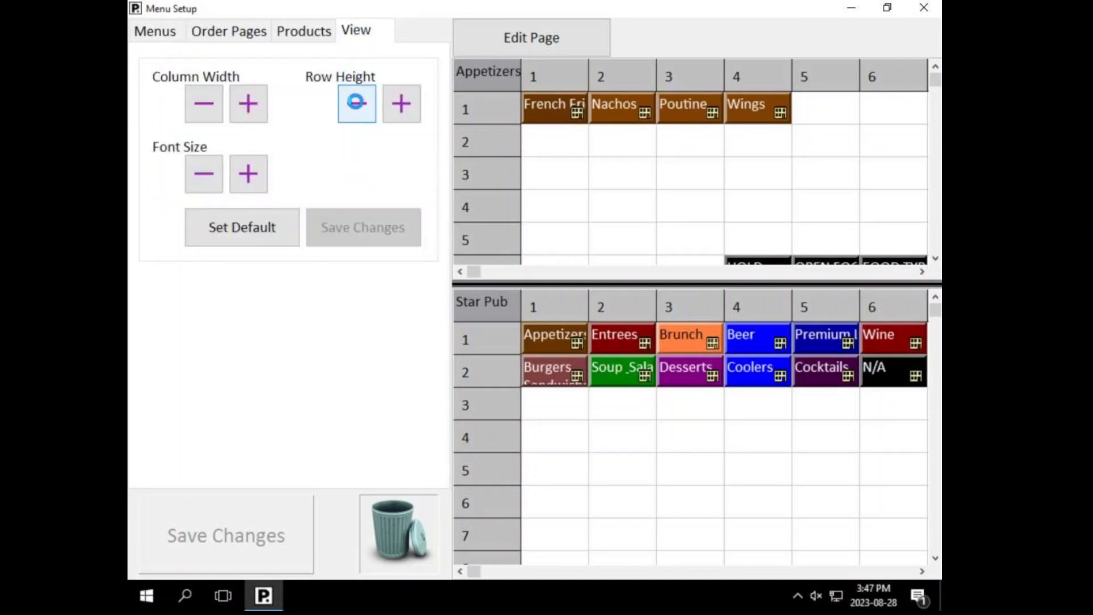